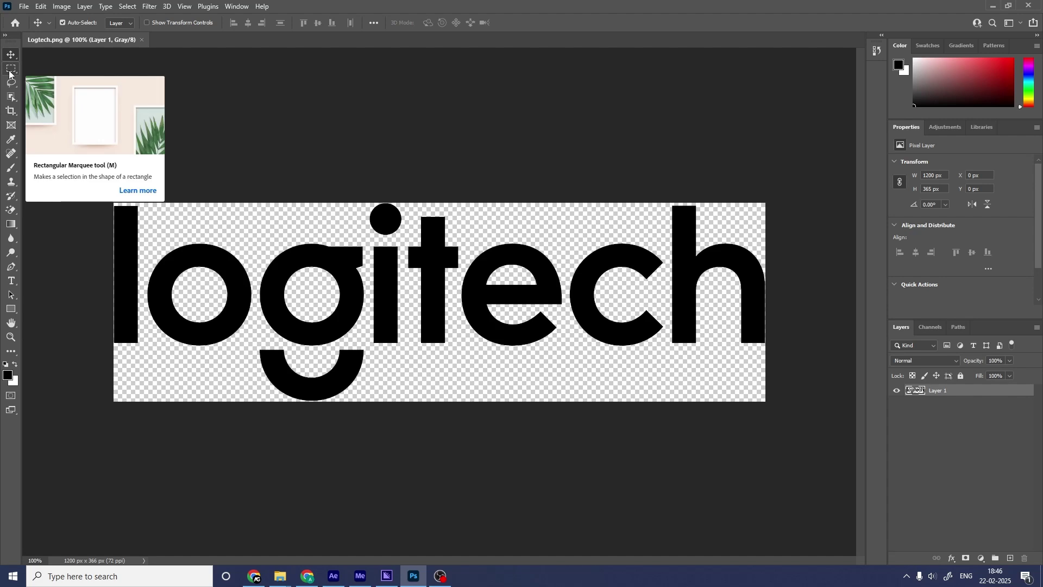
Step: Cut the letter l out of Layer 1 with a rectangular marquee selection and paste it in place on a new layer
{"action": "left_click", "coordinate": [9, 74]}
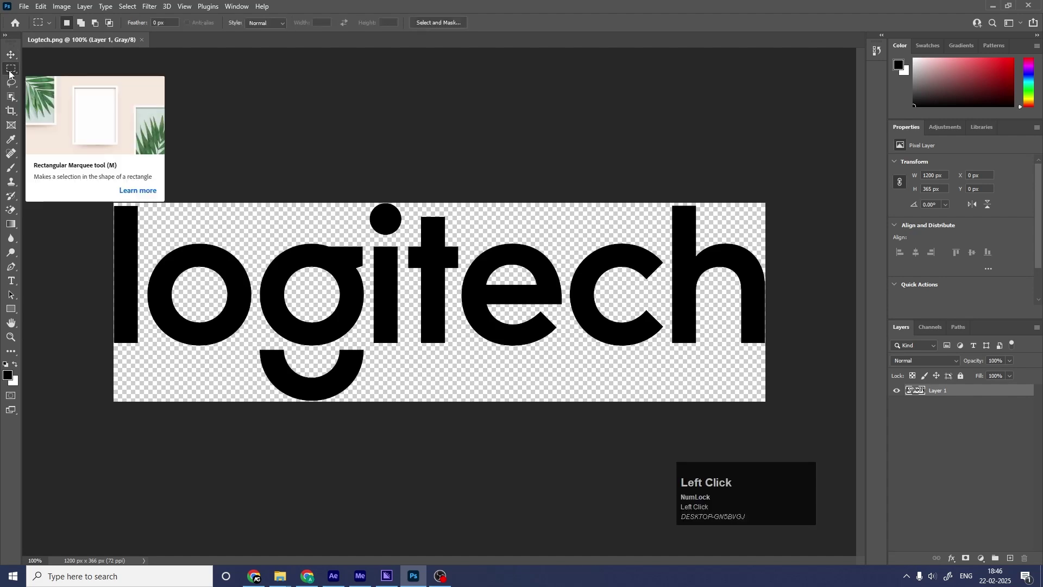
{"action": "left_click_drag", "start_coordinate": [114, 205], "coordinate": [144, 384]}
{"action": "key", "text": "ctrl+x"}
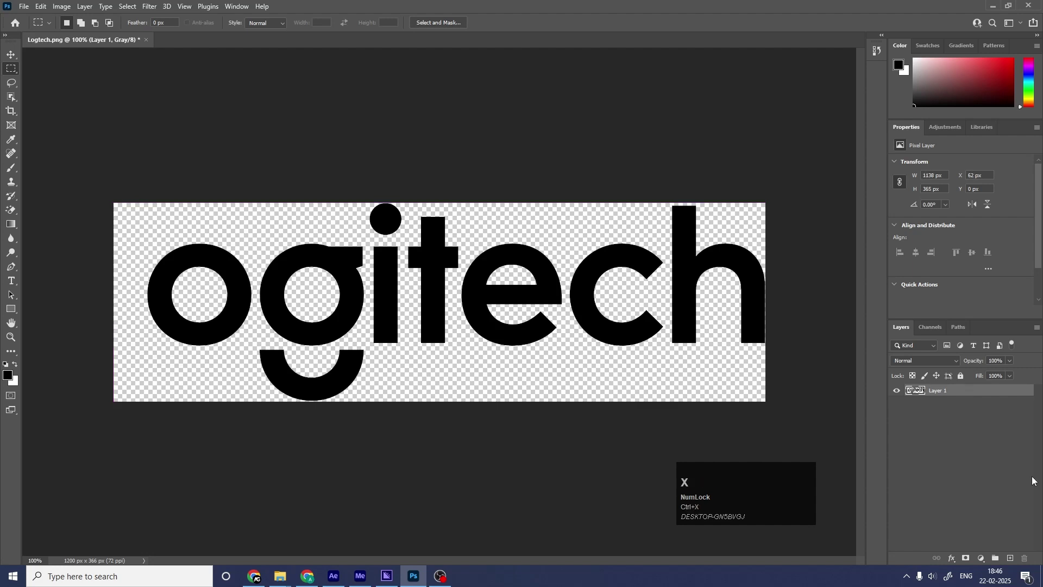
{"action": "left_click", "coordinate": [1010, 558]}
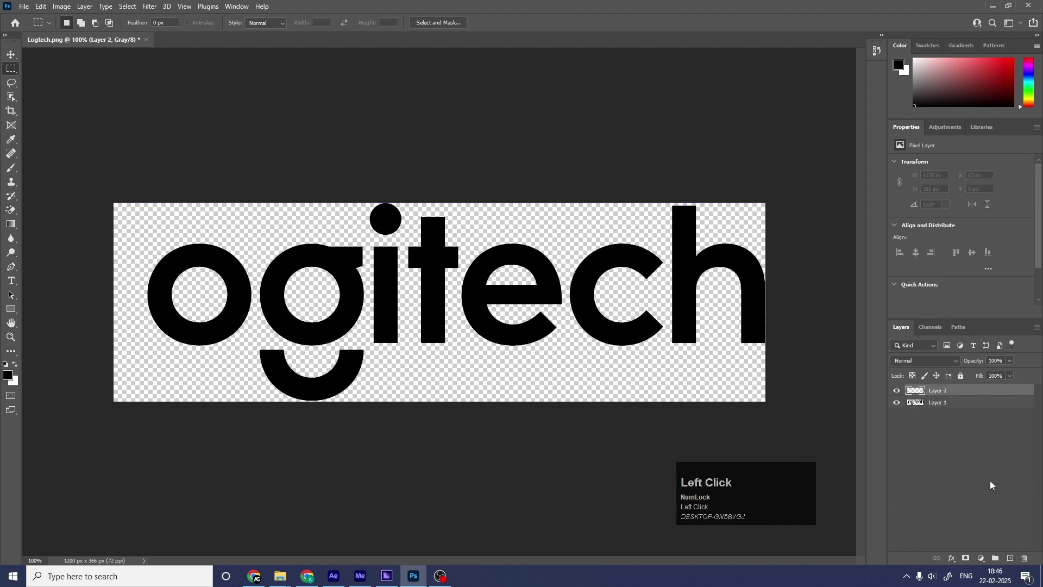
{"action": "key", "text": "ctrl"}
{"action": "key", "text": "ctrl+shift+v"}
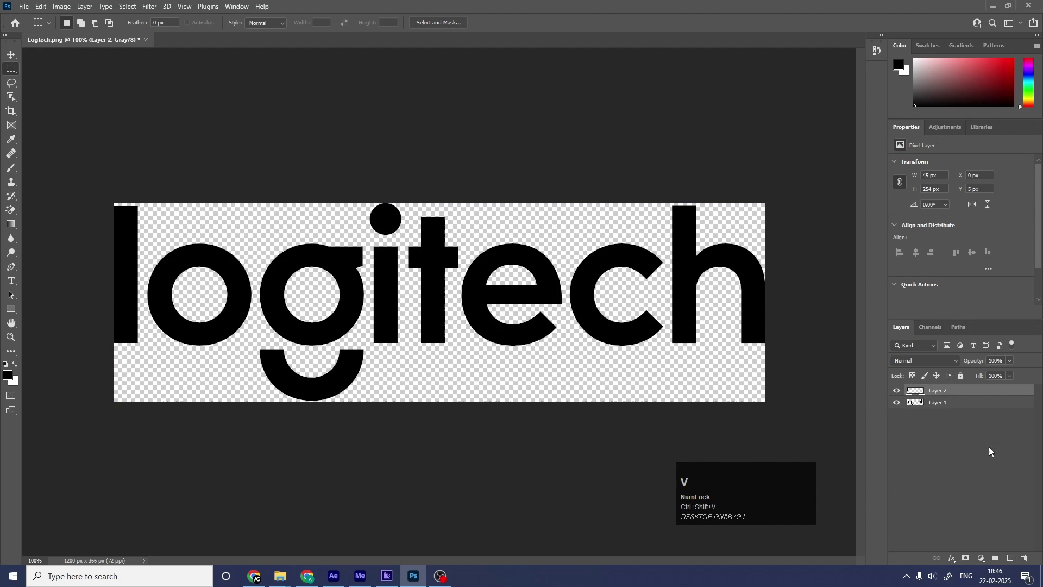
Step: Rename the new layer holding the letter l to L and hide it
{"action": "double_click", "coordinate": [948, 391]}
{"action": "type", "text": "L"}
{"action": "key", "text": "Return"}
{"action": "left_click", "coordinate": [897, 391]}
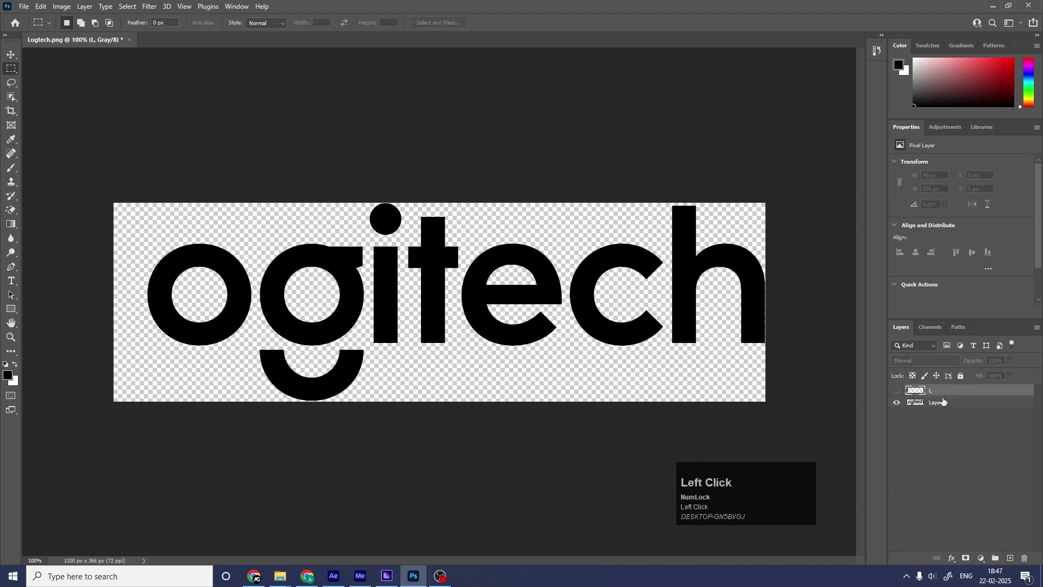
Step: Cut the letter o out of Layer 1 with a rectangular selection and paste it in place on a new layer
{"action": "left_click", "coordinate": [912, 407]}
{"action": "left_click_drag", "start_coordinate": [130, 231], "coordinate": [254, 353]}
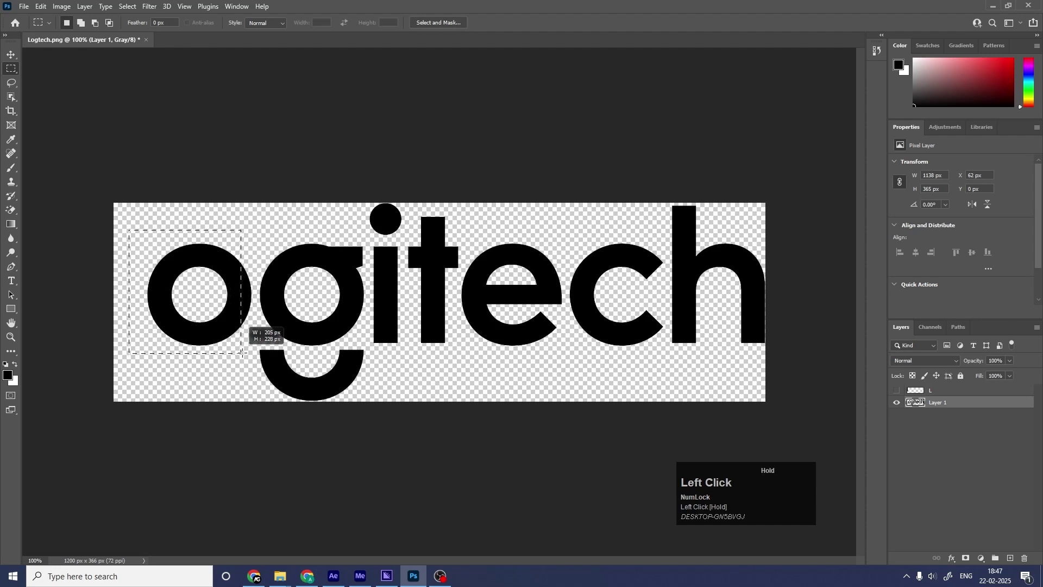
{"action": "key", "text": "ctrl+x"}
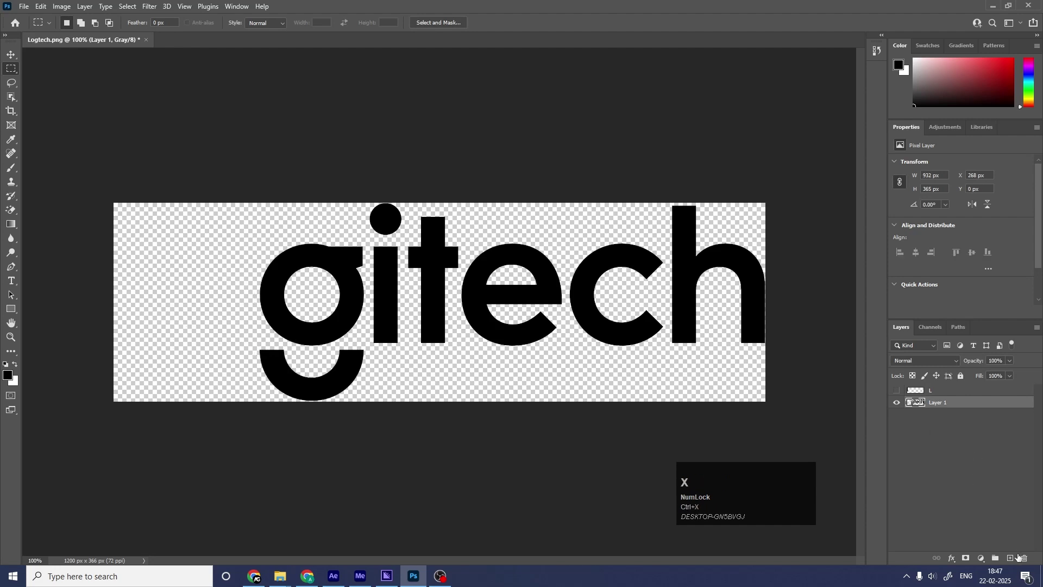
{"action": "left_click", "coordinate": [1011, 558]}
{"action": "key", "text": "ctrl+shift+v"}
Step: Rename the new layer holding the letter o to O and hide it
{"action": "double_click", "coordinate": [938, 402]}
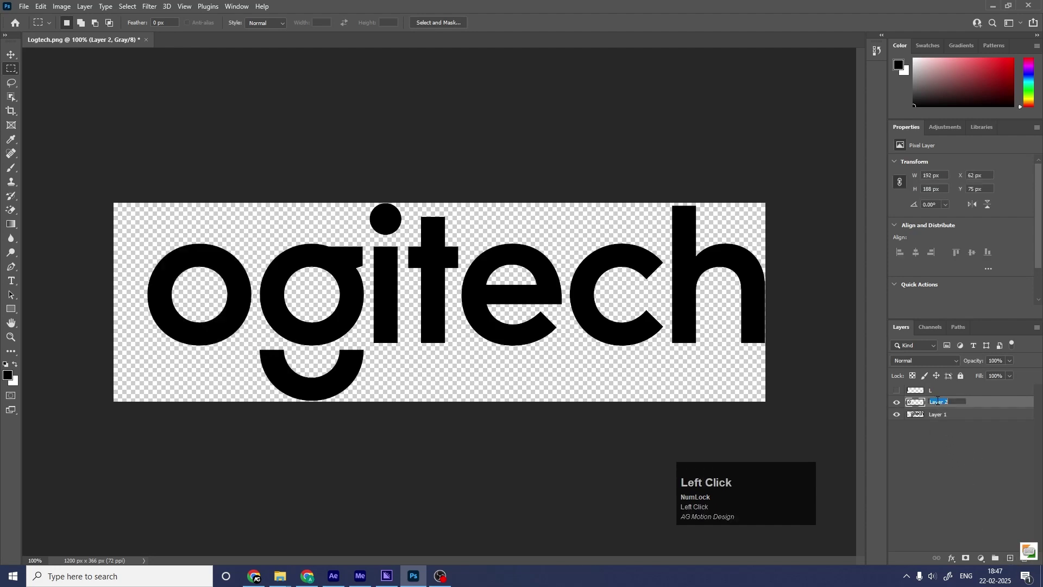
{"action": "type", "text": "O"}
{"action": "key", "text": "Return"}
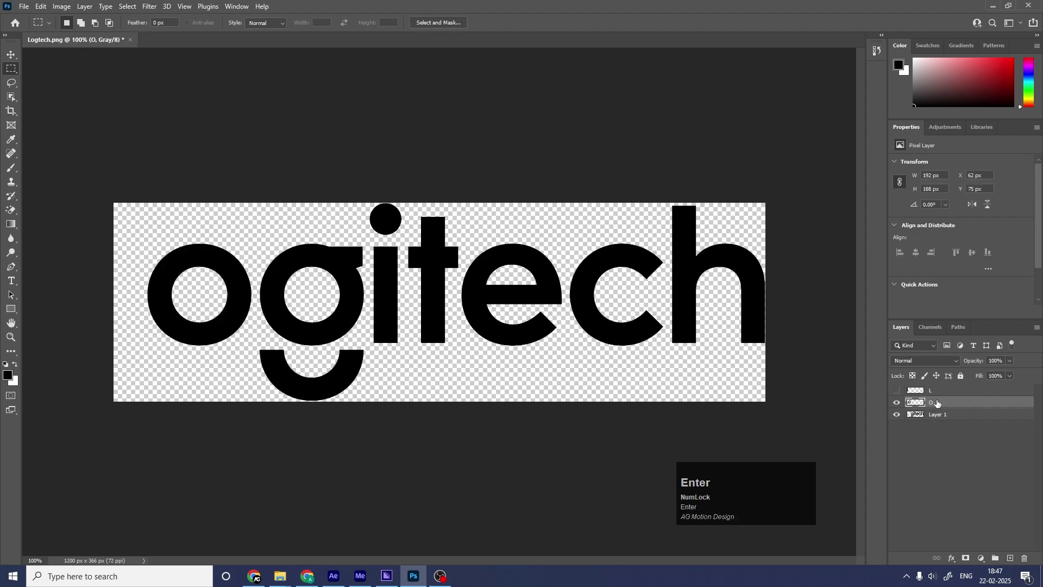
{"action": "left_click", "coordinate": [897, 402]}
Step: Cut the upper part of the letter g from Layer 1 and paste it in place on a new layer
{"action": "left_click", "coordinate": [945, 415]}
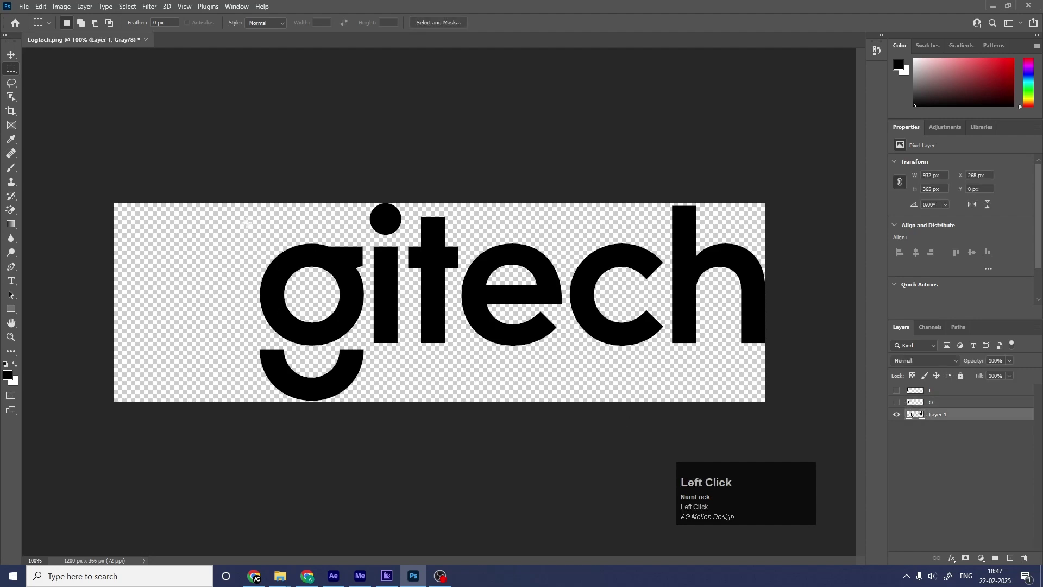
{"action": "left_click_drag", "start_coordinate": [247, 222], "coordinate": [367, 345]}
{"action": "key", "text": "ctrl+x"}
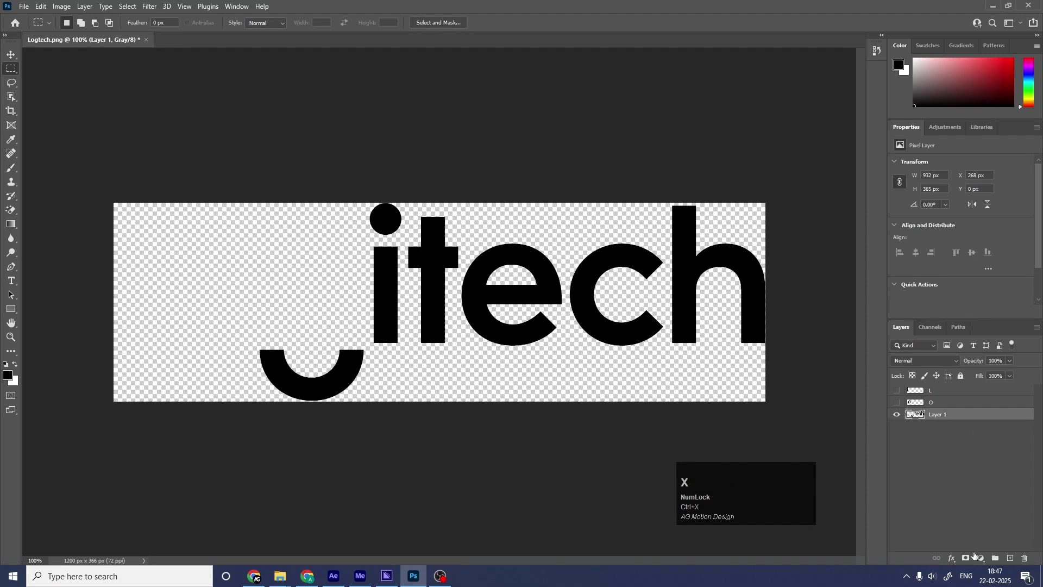
{"action": "left_click", "coordinate": [1021, 558]}
{"action": "left_click", "coordinate": [533, 215]}
{"action": "key", "text": "ctrl+shift+v"}
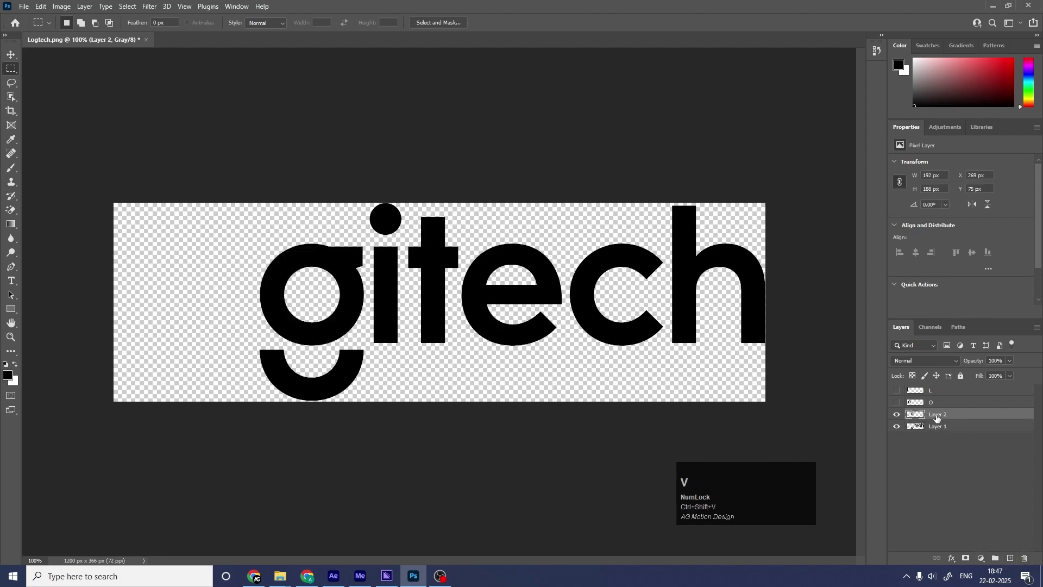
Step: Rename the layer holding the upper part of the g to G and hide it
{"action": "double_click", "coordinate": [937, 414]}
{"action": "type", "text": "G"}
{"action": "key", "text": "Return"}
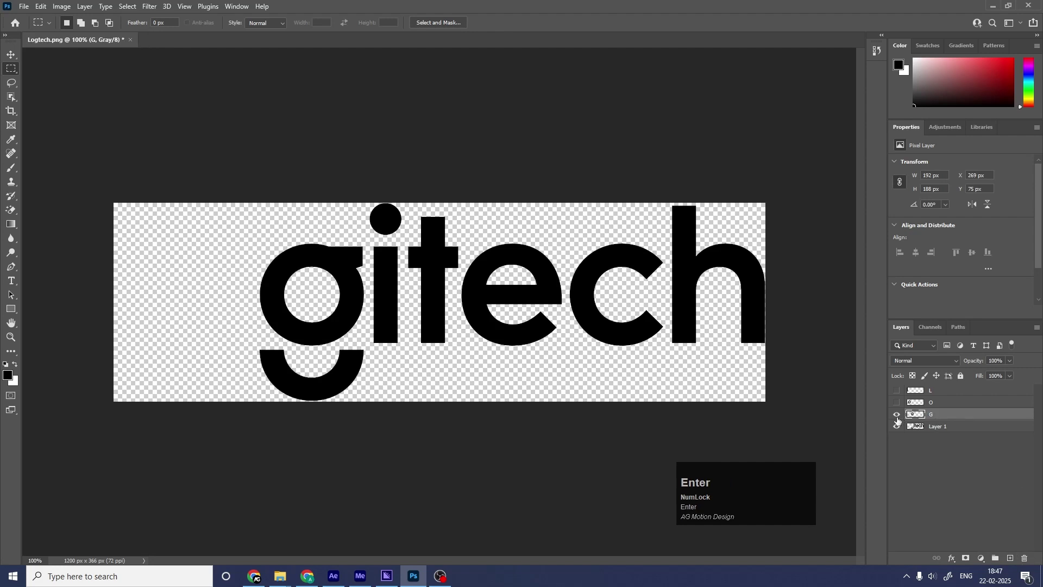
{"action": "left_click", "coordinate": [898, 414]}
Step: Cut the curved lower part of the g from Layer 1 and paste it in place on its own layer
{"action": "left_click", "coordinate": [935, 426]}
{"action": "left_click_drag", "start_coordinate": [236, 344], "coordinate": [377, 405]}
{"action": "key", "text": "ctrl+x"}
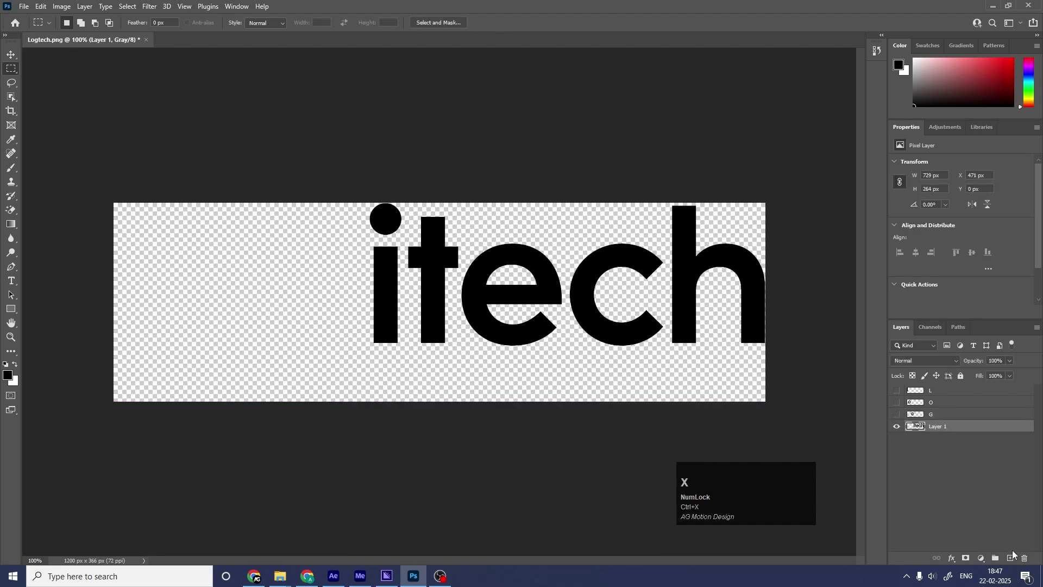
{"action": "key", "text": "ctrl+shift+v"}
Step: Rename the layer holding the g's lower curve to G and hide it
{"action": "double_click", "coordinate": [937, 426]}
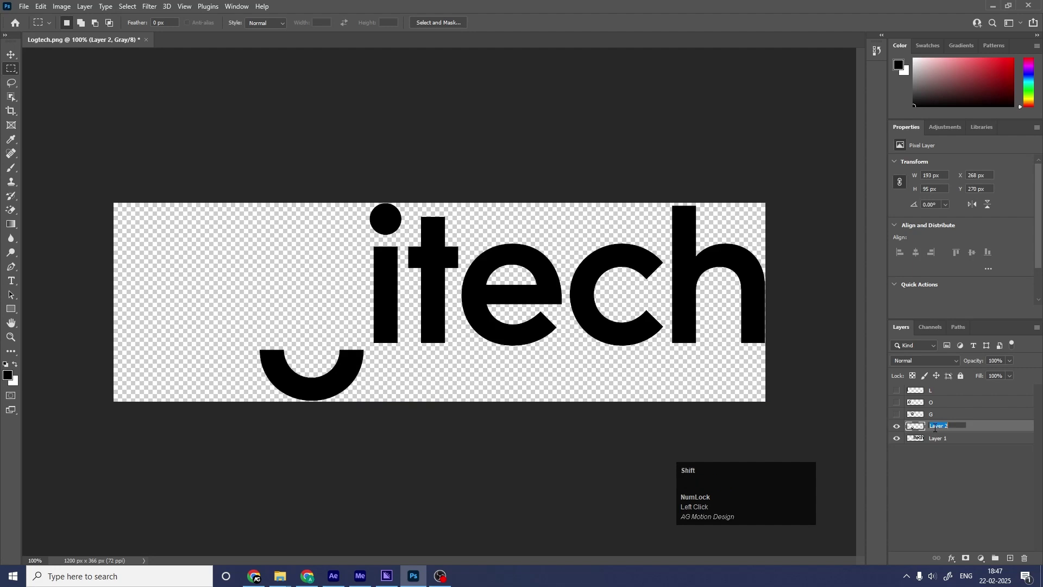
{"action": "type", "text": "G"}
{"action": "key", "text": "Return"}
{"action": "left_click", "coordinate": [897, 426]}
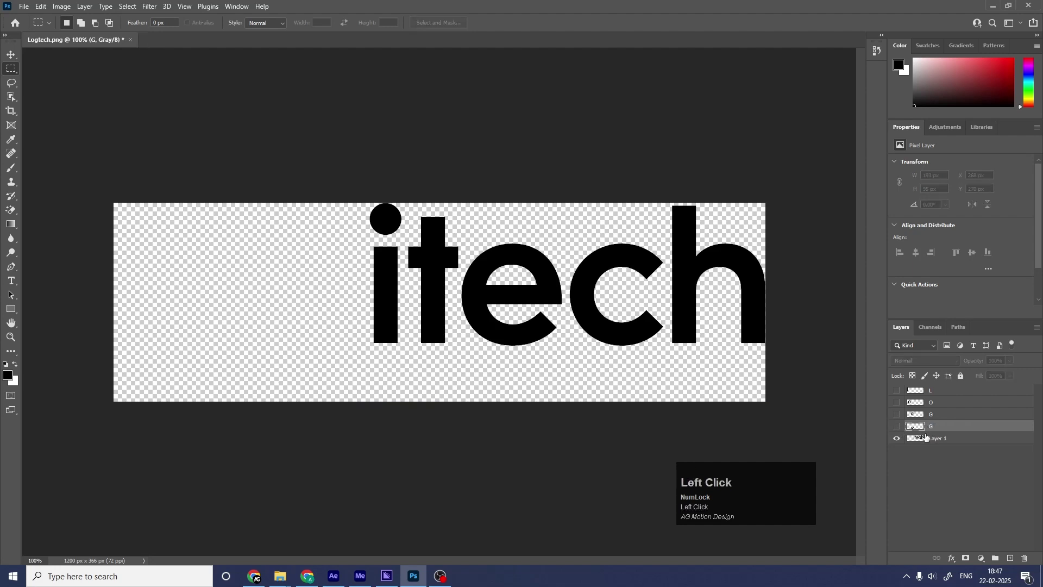
Step: Cut the dot of the letter i from Layer 1 and paste it in place on a new layer
{"action": "left_click", "coordinate": [930, 439]}
{"action": "left_click_drag", "start_coordinate": [358, 193], "coordinate": [408, 240]}
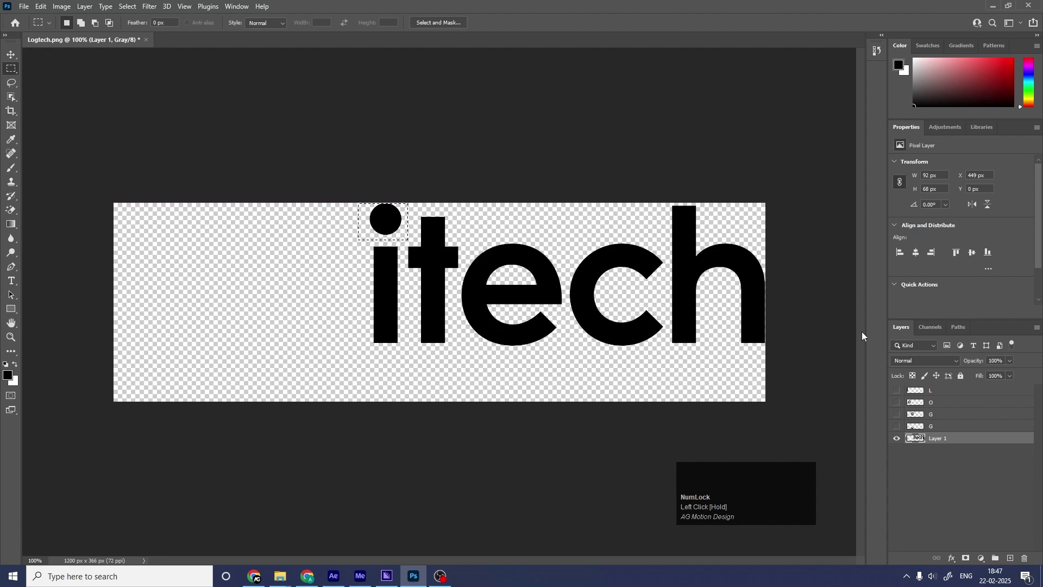
{"action": "key", "text": "ctrl+x"}
{"action": "left_click", "coordinate": [1011, 558]}
{"action": "key", "text": "ctrl+v"}
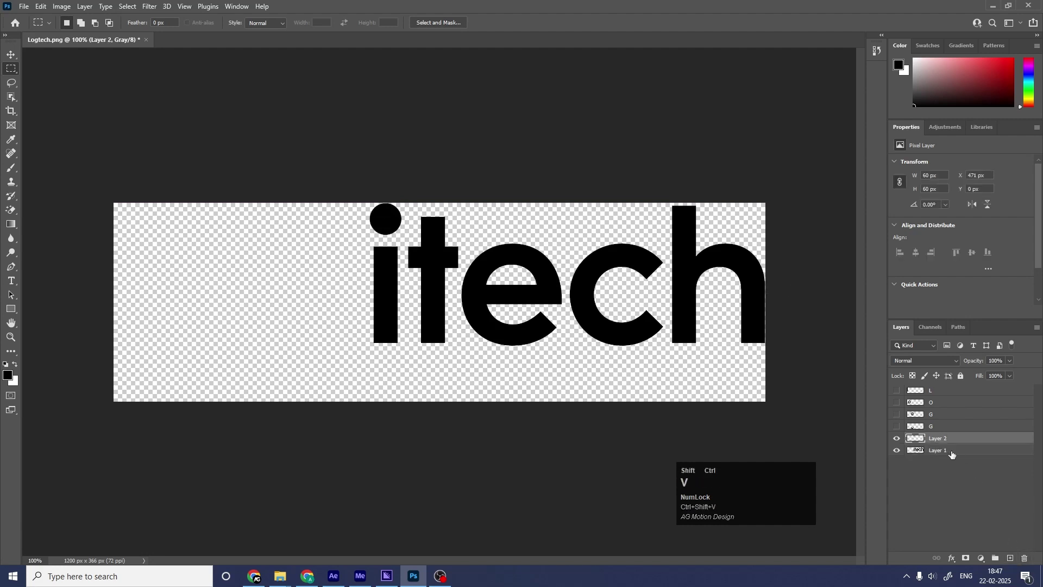
Step: Rename the layer holding the i's dot to I and hide it
{"action": "double_click", "coordinate": [941, 438]}
{"action": "type", "text": "I"}
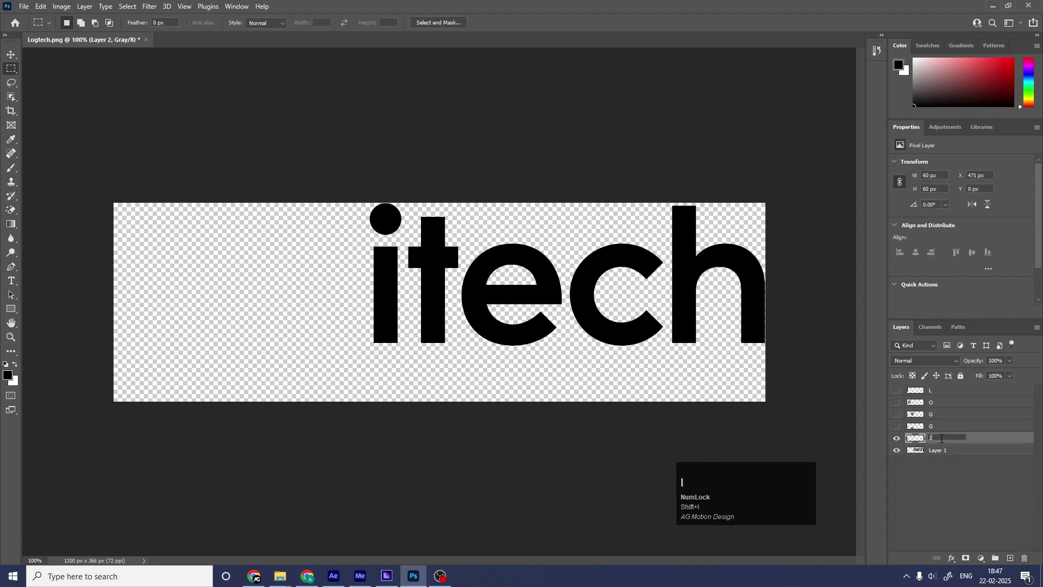
{"action": "key", "text": "Return"}
{"action": "left_click", "coordinate": [898, 438]}
Step: Cut the stem of the letter i from Layer 1 and paste it in place on its own layer
{"action": "left_click", "coordinate": [917, 451]}
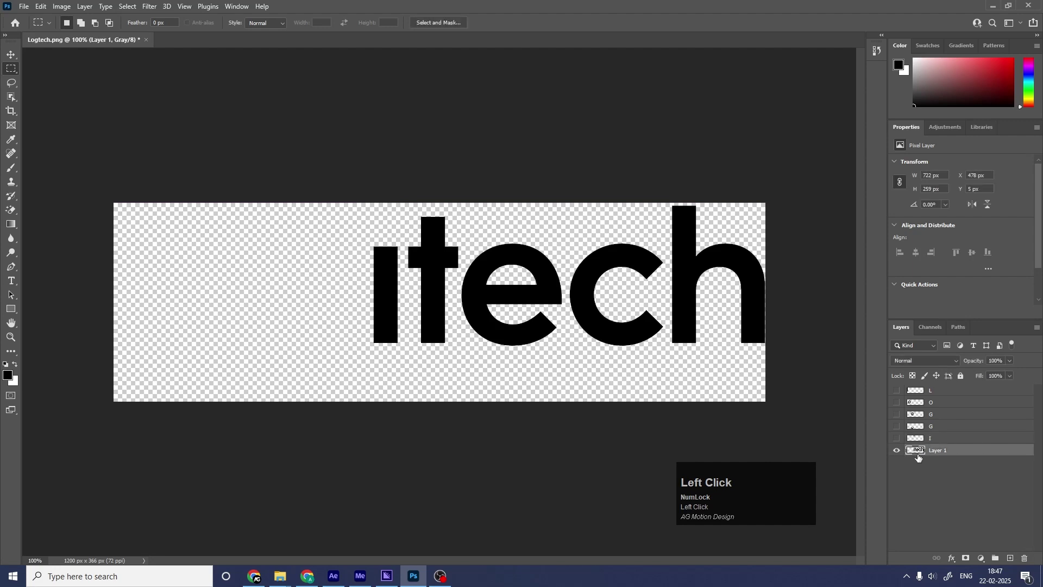
{"action": "left_click_drag", "start_coordinate": [349, 227], "coordinate": [405, 362]}
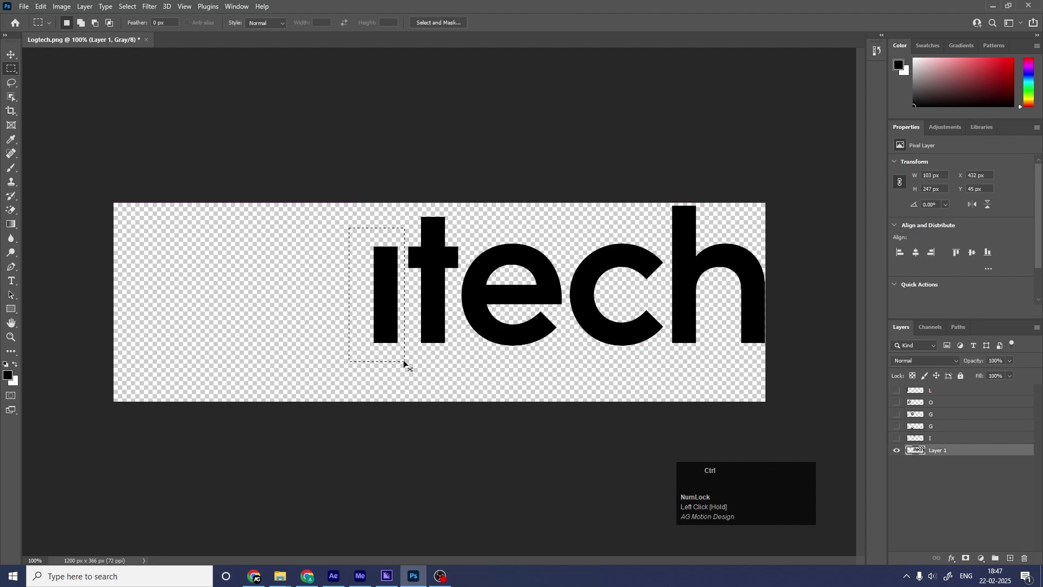
{"action": "key", "text": "ctrl+x"}
{"action": "key", "text": "ctrl+v"}
Step: Rename the layer holding the i's stem to I, hide it and return to Layer 1
{"action": "double_click", "coordinate": [938, 450]}
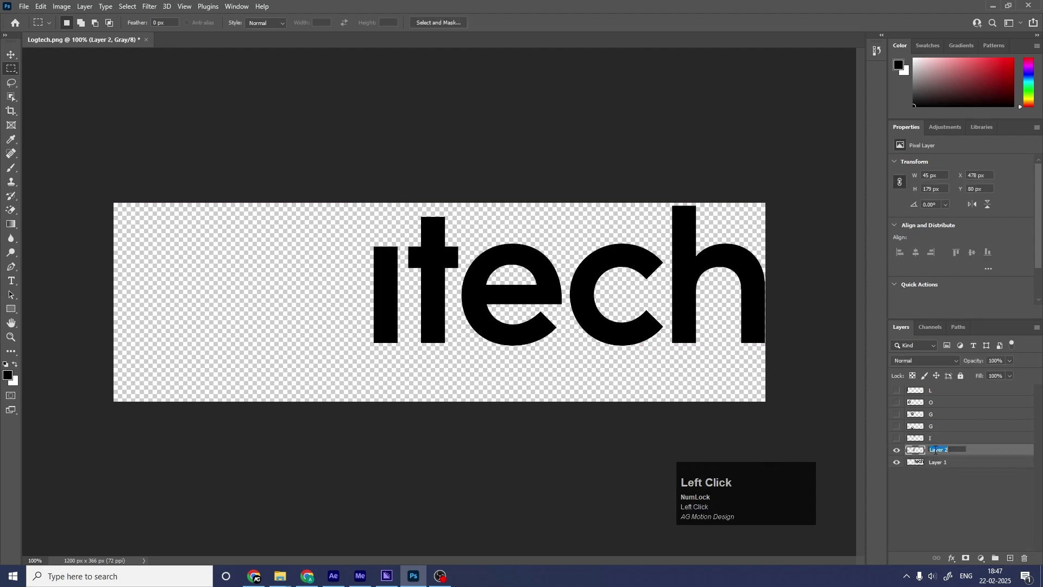
{"action": "type", "text": "I"}
{"action": "key", "text": "Return"}
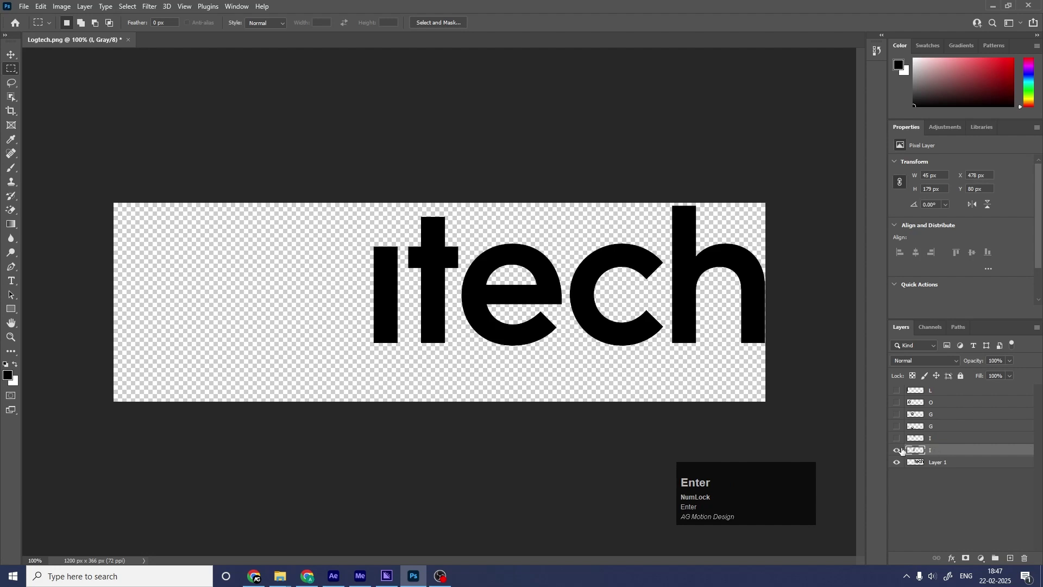
{"action": "left_click", "coordinate": [898, 451]}
{"action": "left_click", "coordinate": [937, 463]}
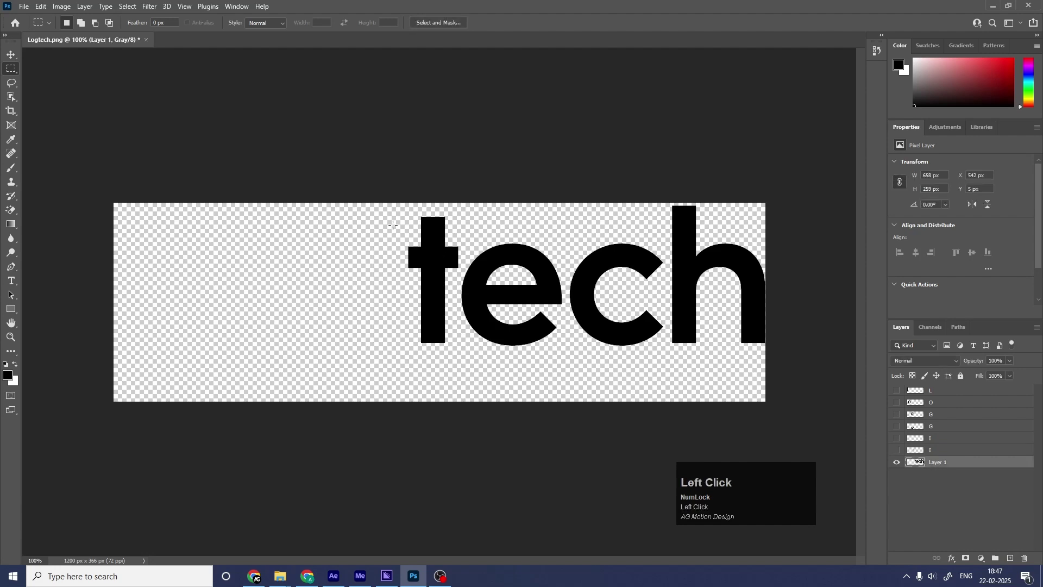
{"action": "scroll", "coordinate": [433, 271], "scroll_direction": "up", "scroll_amount": 3}
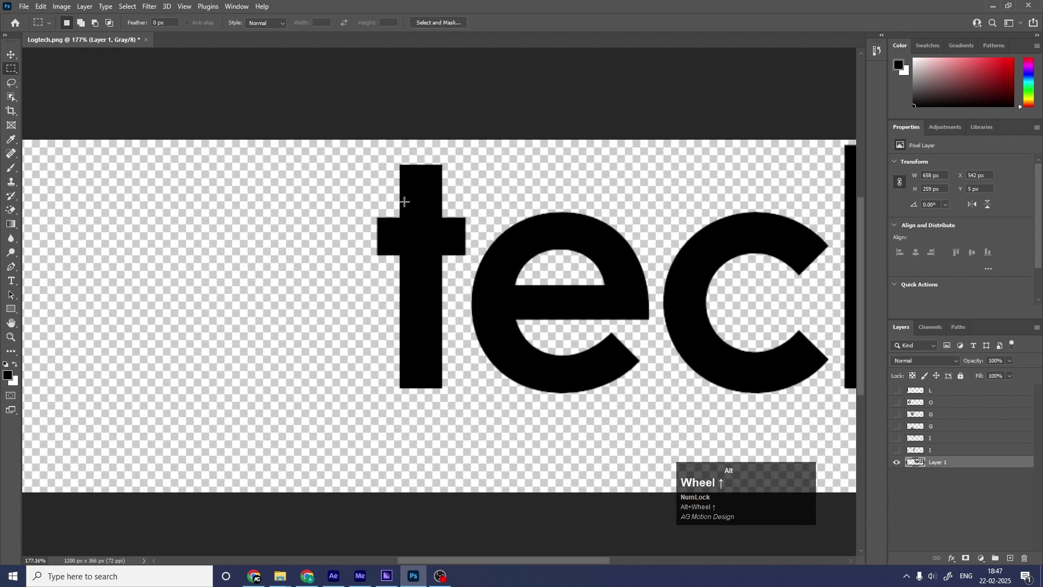
{"action": "left_click_drag", "start_coordinate": [362, 145], "coordinate": [468, 402]}
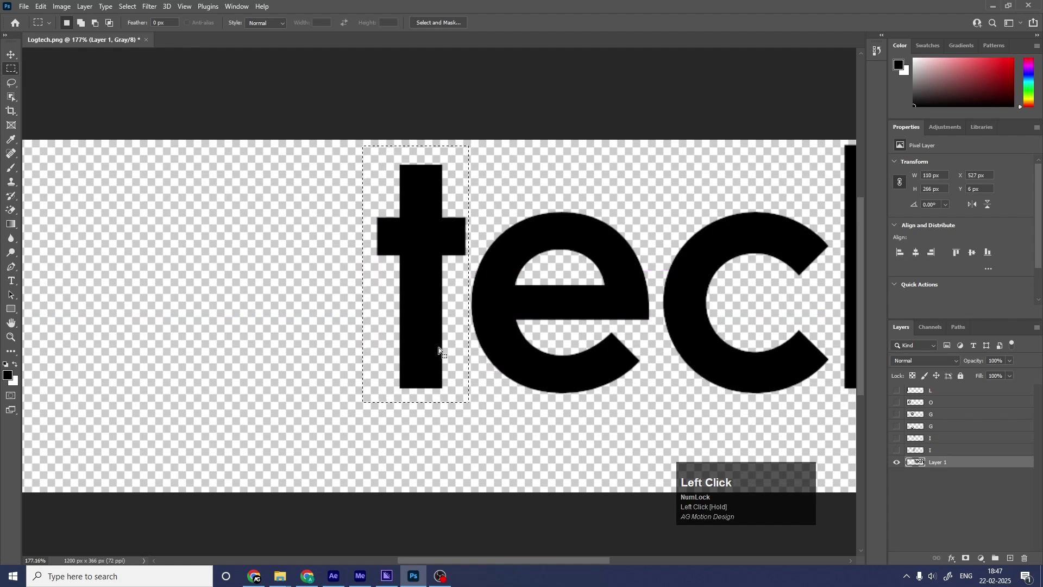
{"action": "key", "text": "ctrl+d"}
Step: Draw a closed Pen path around the letter t, passing between it and the e, and convert the path into a selection
{"action": "key", "text": "p"}
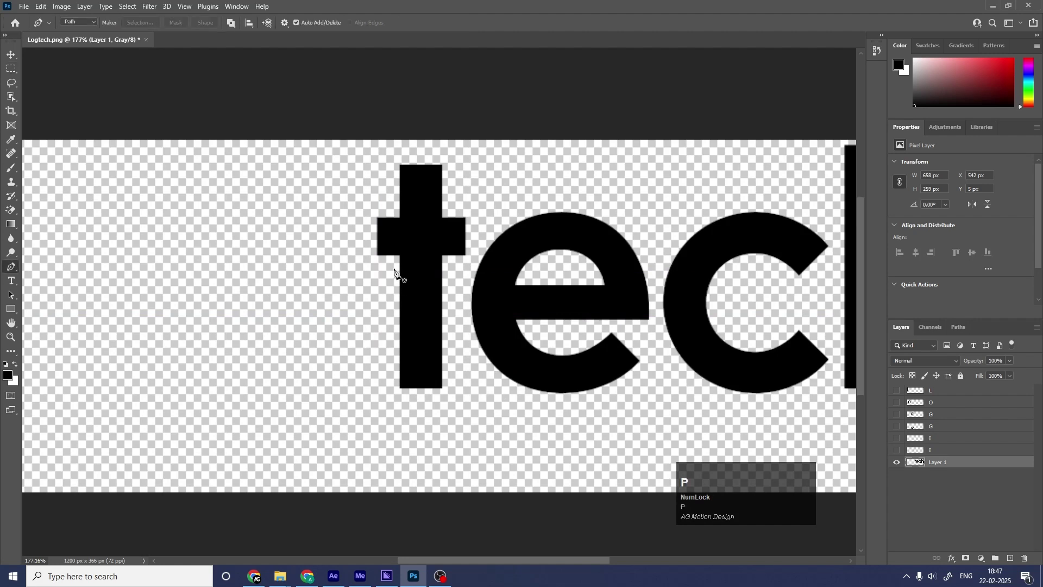
{"action": "left_click", "coordinate": [354, 175]}
{"action": "left_click", "coordinate": [443, 151]}
{"action": "left_click", "coordinate": [479, 160]}
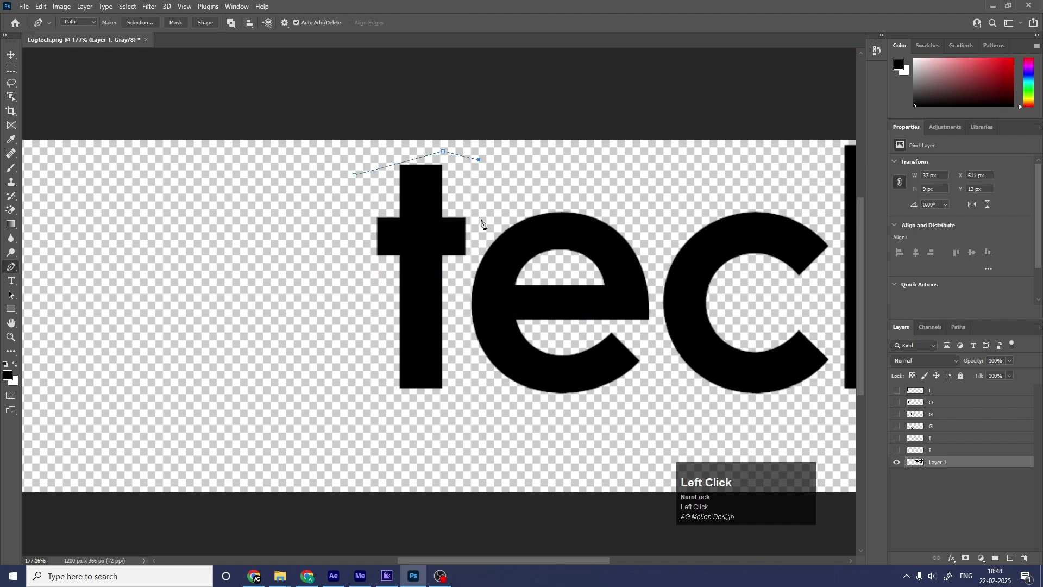
{"action": "left_click", "coordinate": [477, 240]}
{"action": "left_click", "coordinate": [450, 429]}
{"action": "left_click", "coordinate": [370, 412]}
{"action": "left_click", "coordinate": [344, 237]}
{"action": "left_click", "coordinate": [355, 175]}
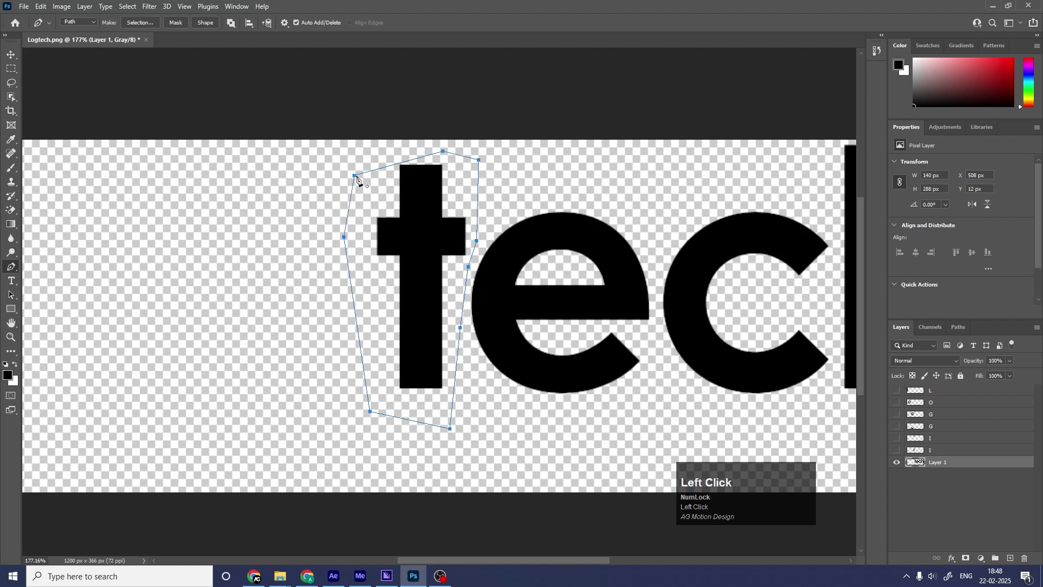
{"action": "key", "text": "ctrl+Return"}
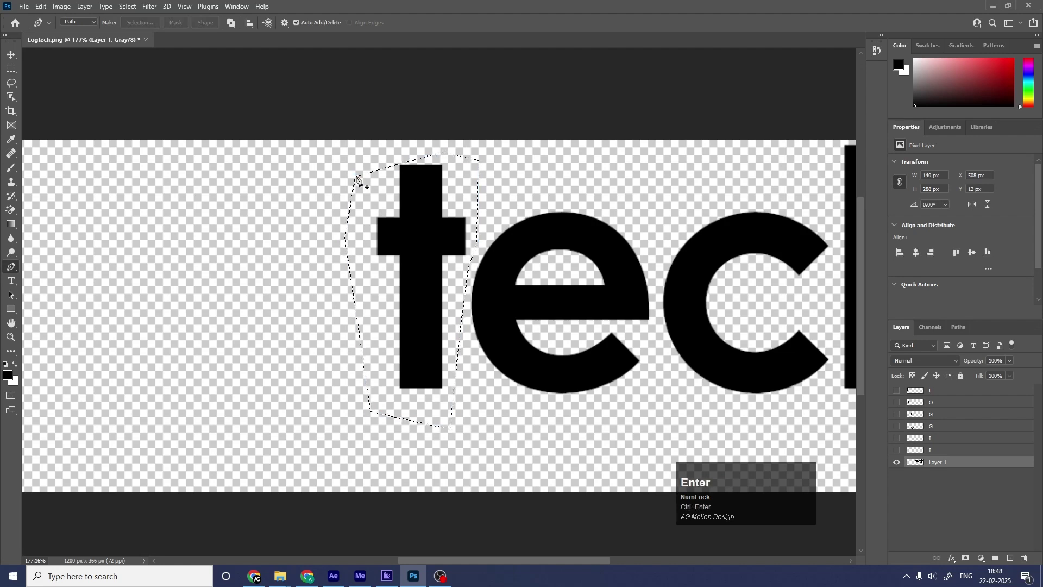
Step: Cut the selected letter t from Layer 1 and paste it in place on a new layer
{"action": "key", "text": "ctrl+x"}
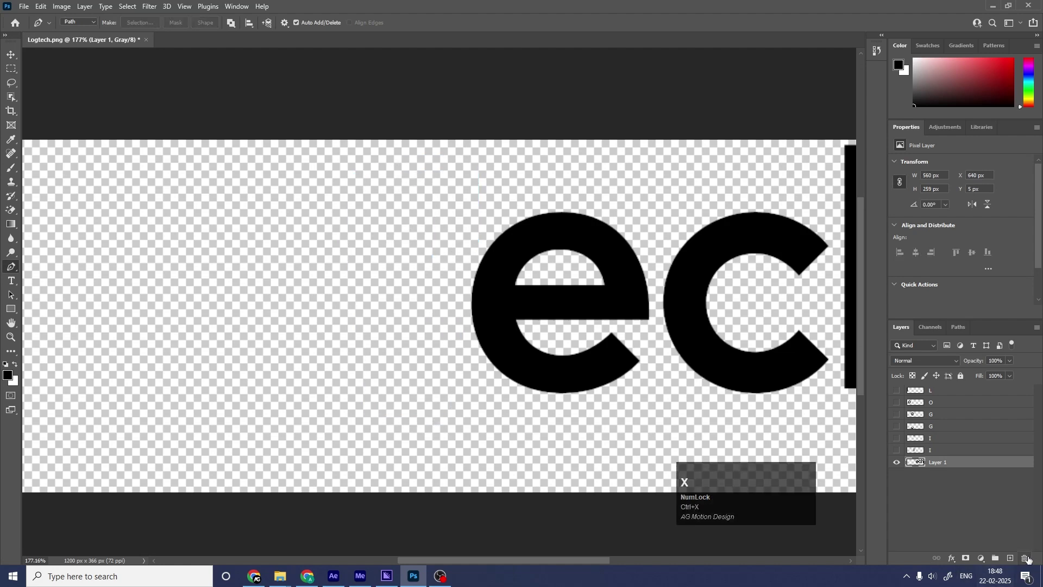
{"action": "left_click", "coordinate": [1010, 558]}
{"action": "key", "text": "ctrl+shift+v"}
Step: Rename the new layer holding the letter t to T and hide it
{"action": "double_click", "coordinate": [938, 463]}
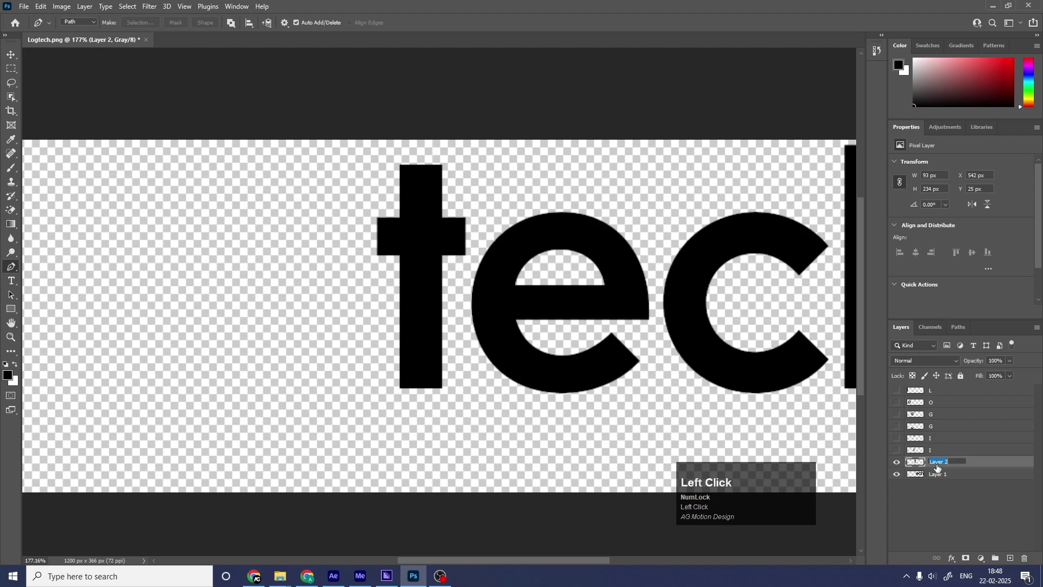
{"action": "type", "text": "T"}
{"action": "key", "text": "Return"}
{"action": "left_click", "coordinate": [898, 462]}
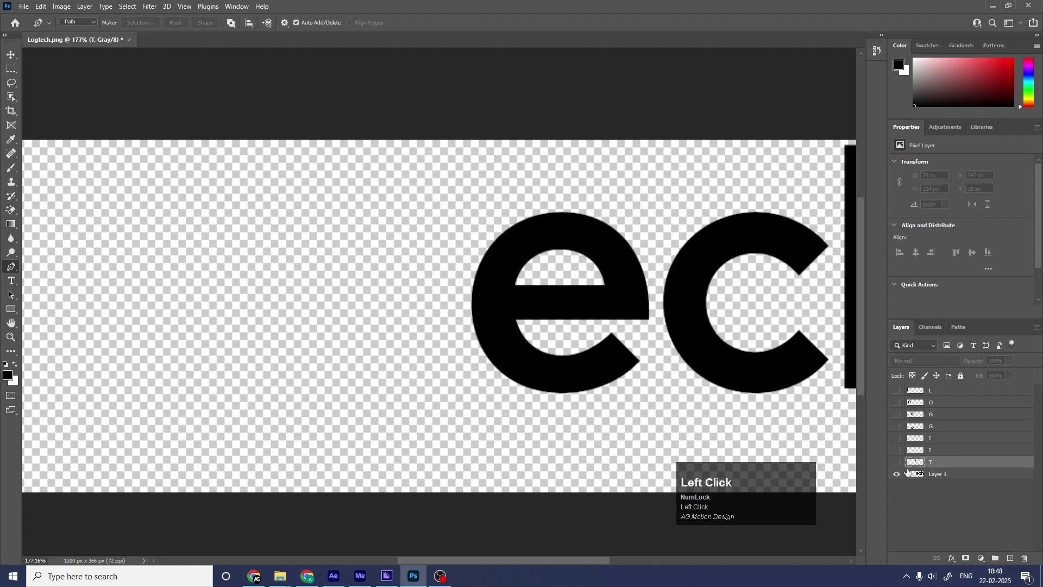
Step: Select the letter e with a rectangular marquee, cut it from Layer 1 and paste it in place on a new layer
{"action": "key", "text": "space"}
{"action": "left_click_drag", "start_coordinate": [587, 472], "coordinate": [310, 329]}
{"action": "key", "text": "m"}
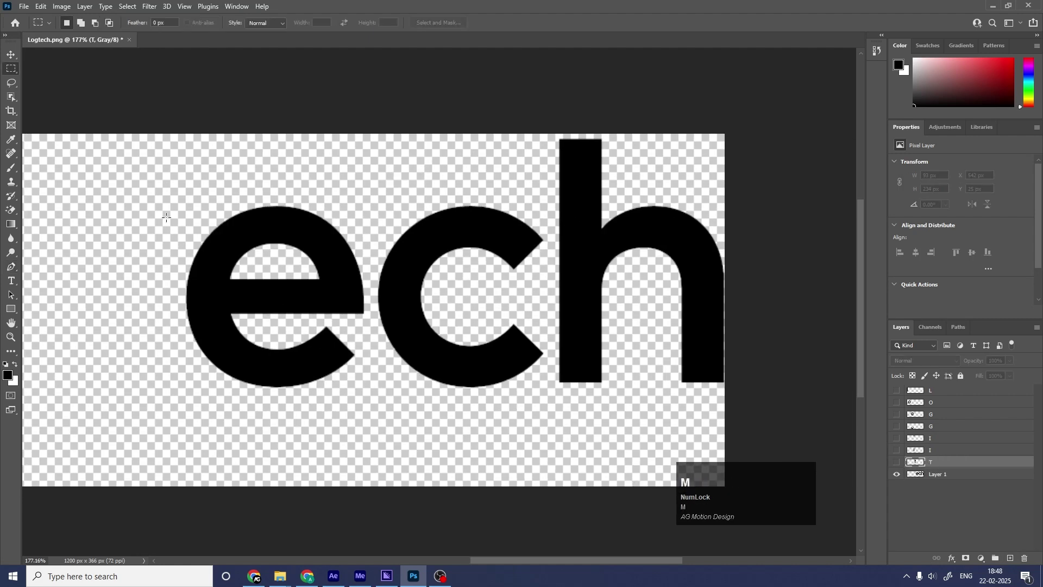
{"action": "left_click_drag", "start_coordinate": [149, 168], "coordinate": [366, 405]}
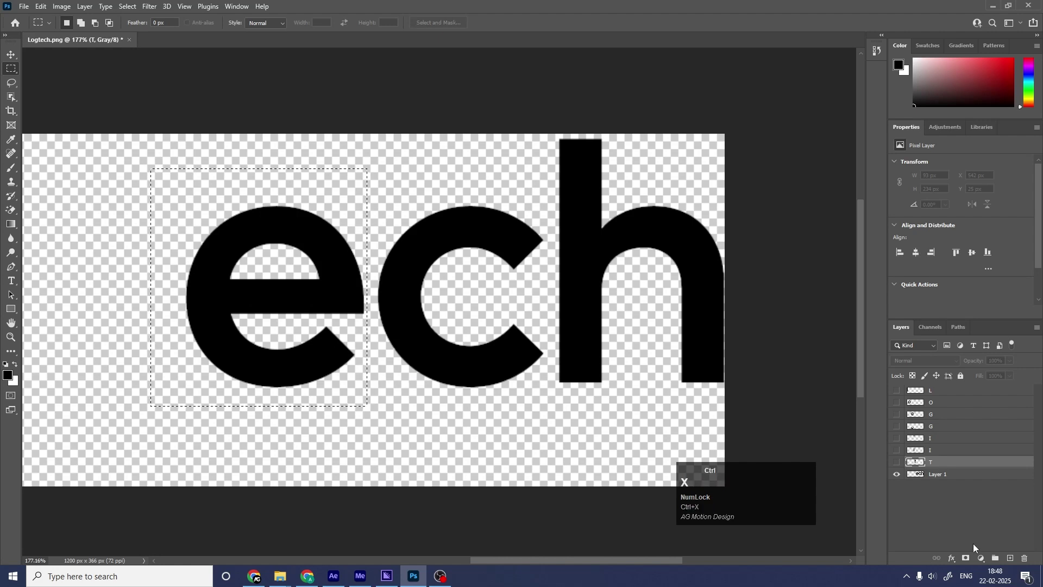
{"action": "left_click", "coordinate": [956, 474]}
{"action": "key", "text": "ctrl+x"}
{"action": "left_click", "coordinate": [1010, 558]}
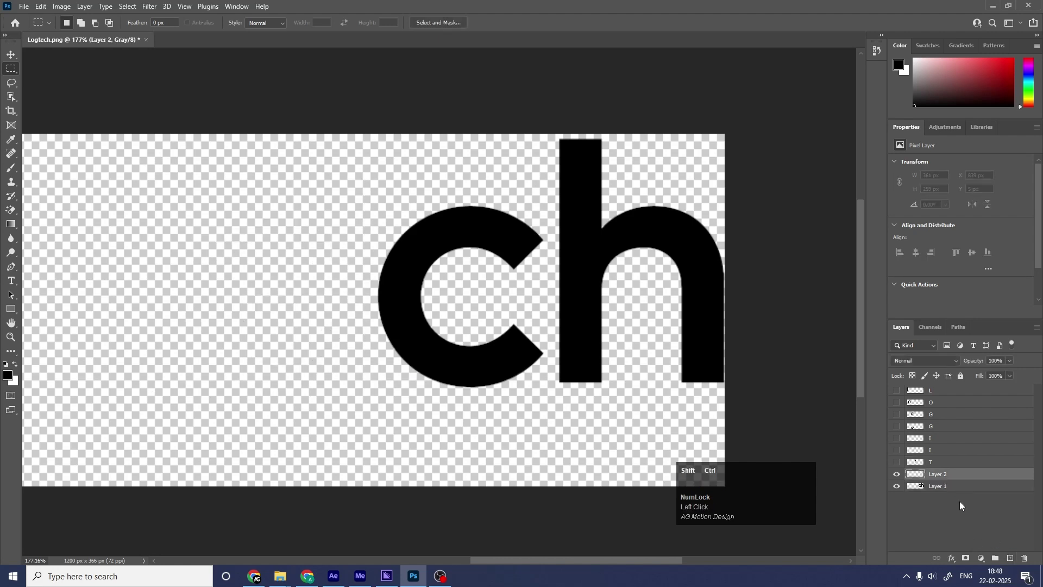
{"action": "key", "text": "ctrl+shift+v"}
Step: Rename the new layer holding the letter e to E, hide it and return to Layer 1
{"action": "double_click", "coordinate": [931, 474]}
{"action": "type", "text": "E"}
{"action": "key", "text": "Return"}
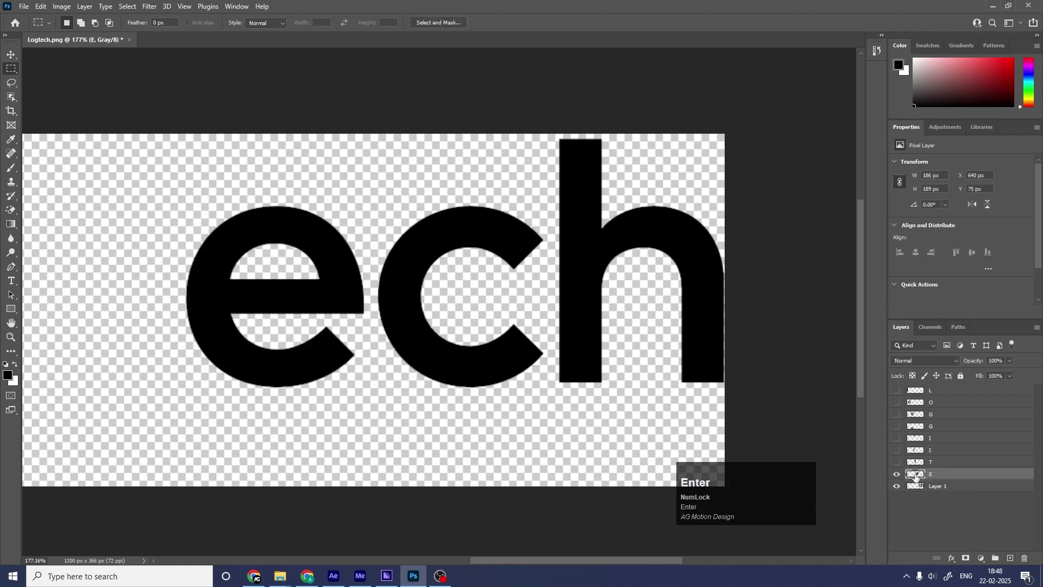
{"action": "left_click", "coordinate": [897, 474]}
{"action": "left_click", "coordinate": [938, 485]}
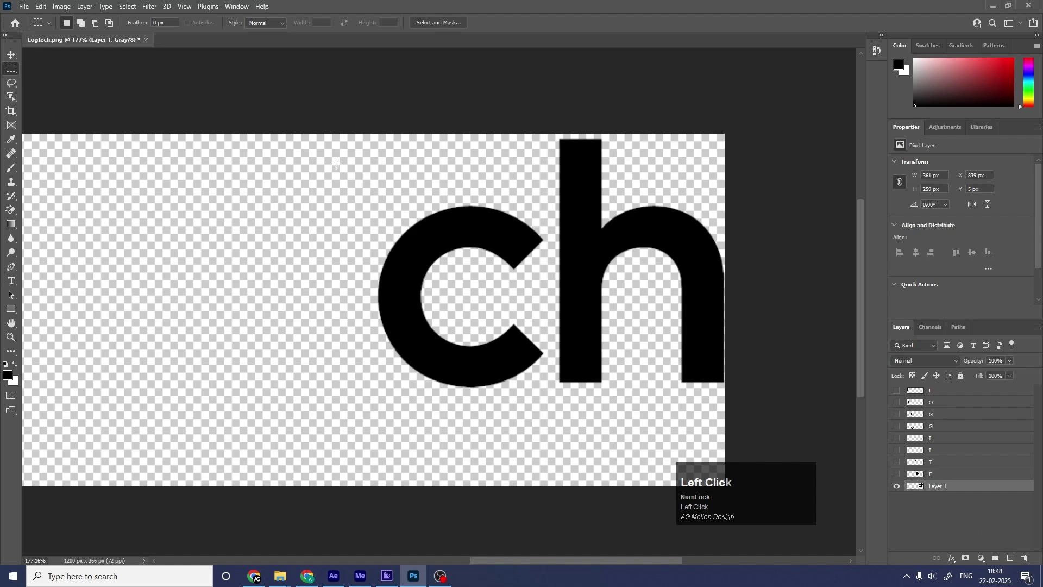
Step: Cut the letter c out of Layer 1 with a rectangular selection and paste it in place on a new layer
{"action": "left_click_drag", "start_coordinate": [336, 164], "coordinate": [555, 425]}
{"action": "key", "text": "ctrl+x"}
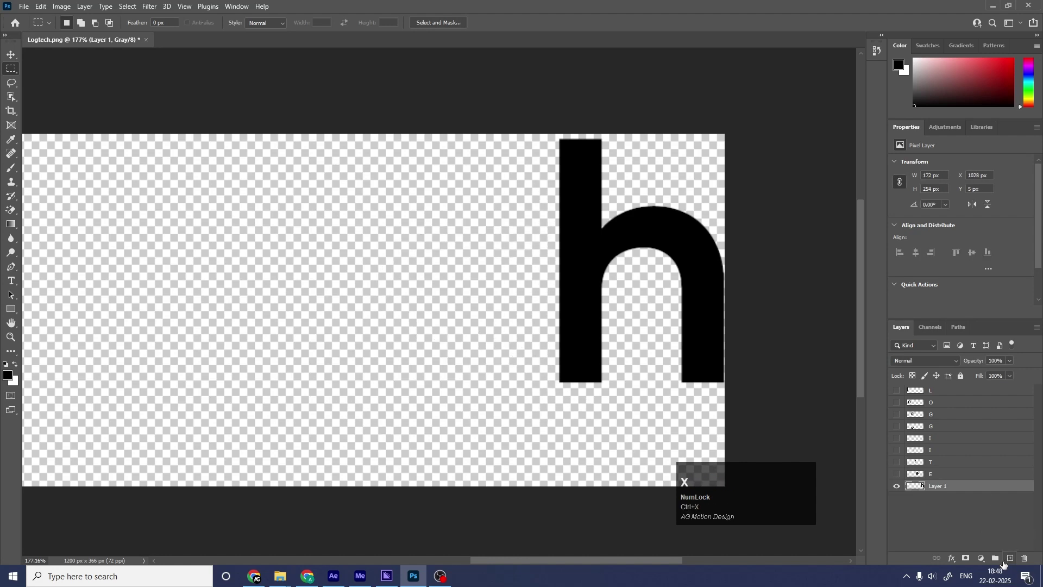
{"action": "left_click", "coordinate": [1010, 558]}
{"action": "key", "text": "ctrl+shift+v"}
Step: Rename the new layer holding the letter c to C and hide it
{"action": "double_click", "coordinate": [938, 486]}
{"action": "type", "text": "C"}
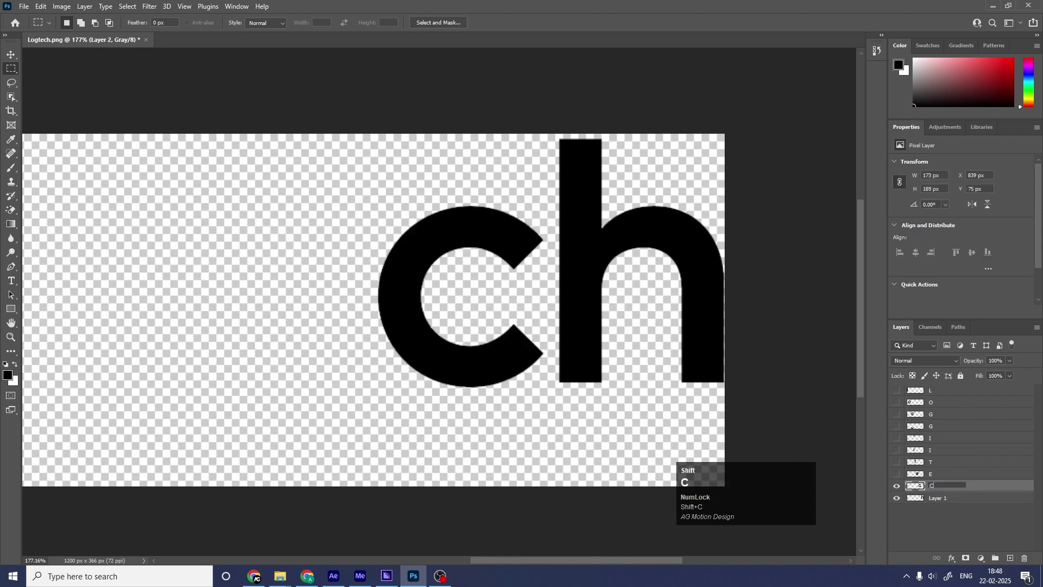
{"action": "key", "text": "Return"}
{"action": "left_click", "coordinate": [897, 487]}
Step: Rename Layer 1, which holds only the remaining letter h, to H
{"action": "double_click", "coordinate": [939, 498]}
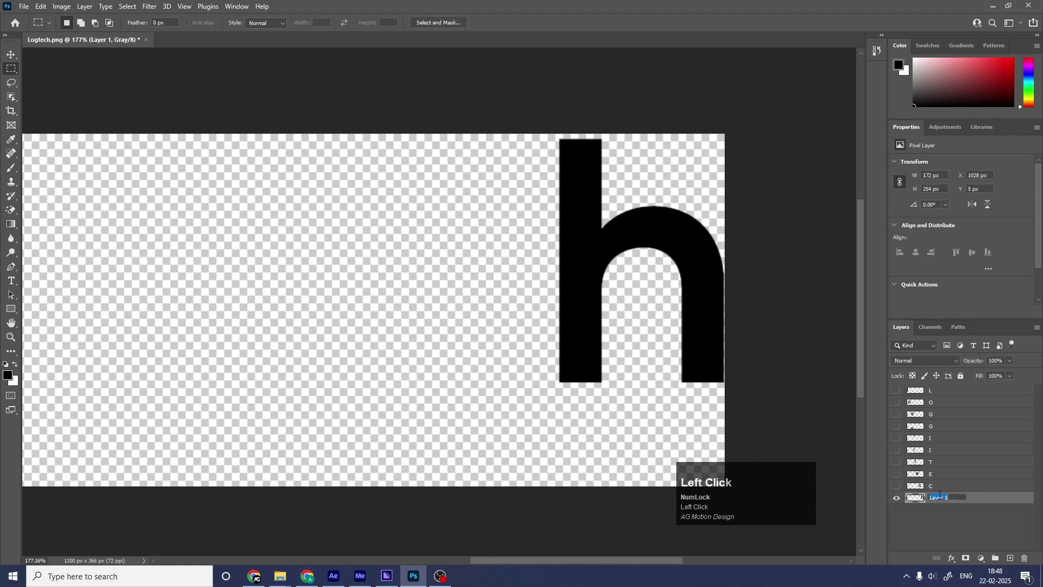
{"action": "type", "text": "H"}
{"action": "key", "text": "Return"}
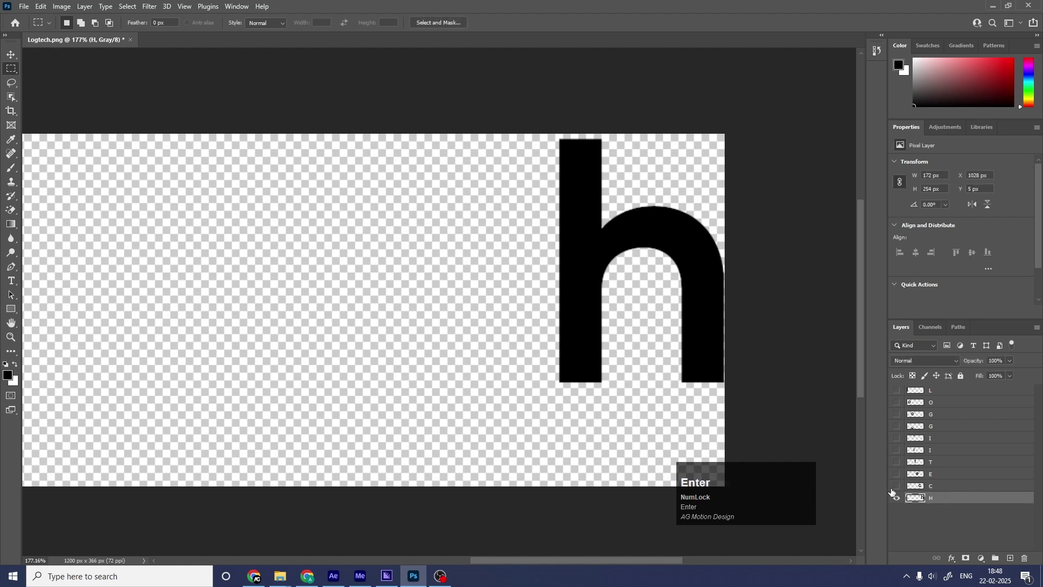
Step: Make all the hidden letter layers from C up to L visible again
{"action": "left_click_drag", "start_coordinate": [896, 487], "coordinate": [917, 305]}
{"action": "left_click_drag", "start_coordinate": [897, 407], "coordinate": [896, 463]}
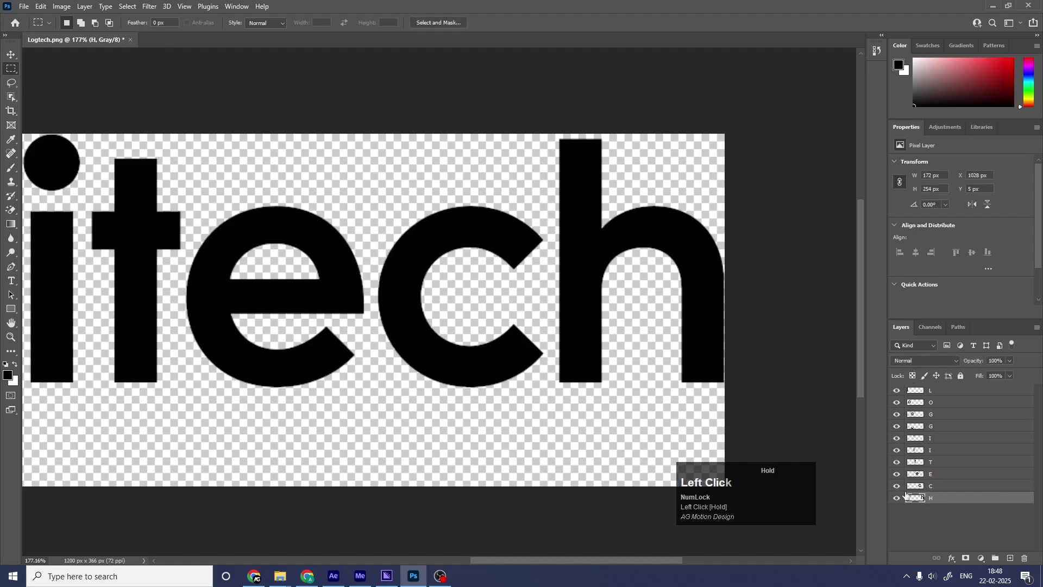
{"action": "key", "text": "ctrl+0"}
Step: Save the layered logo on the computer as Logtech.psd in Photoshop format with Maximize Compatibility on
{"action": "key", "text": "ctrl+s"}
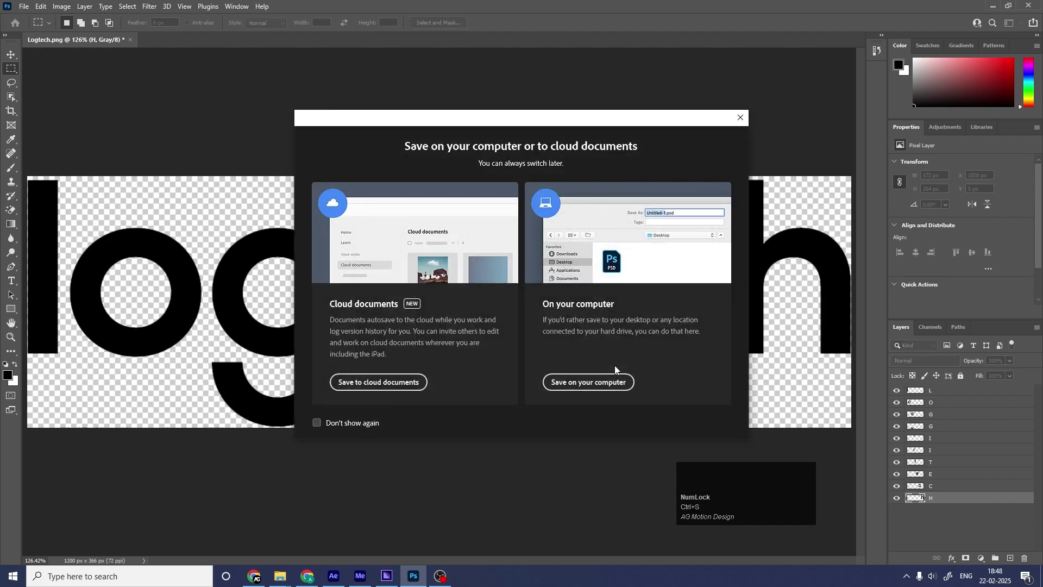
{"action": "left_click", "coordinate": [606, 383]}
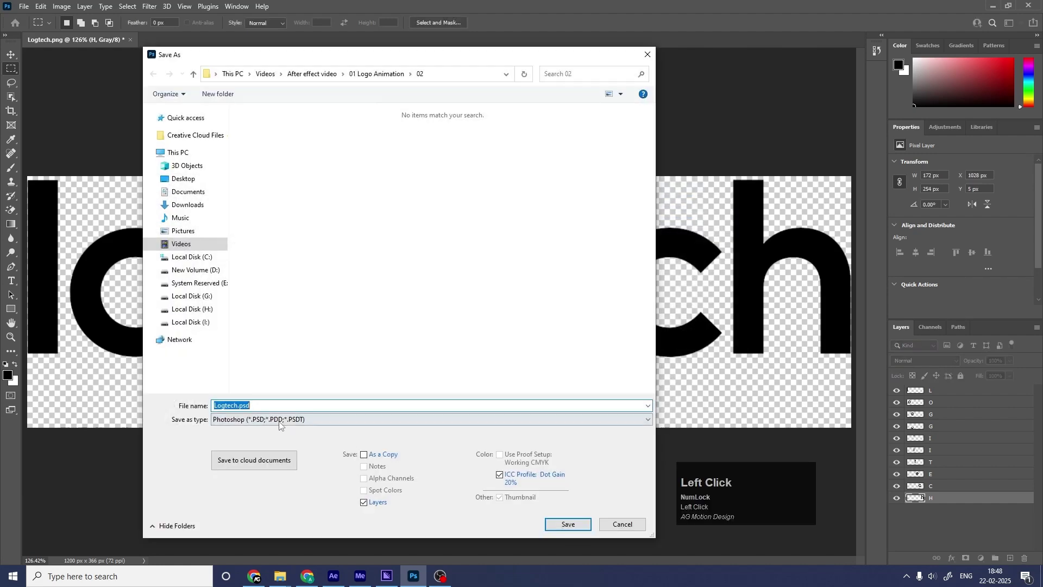
{"action": "left_click", "coordinate": [279, 425]}
{"action": "key", "text": "Num_Lock"}
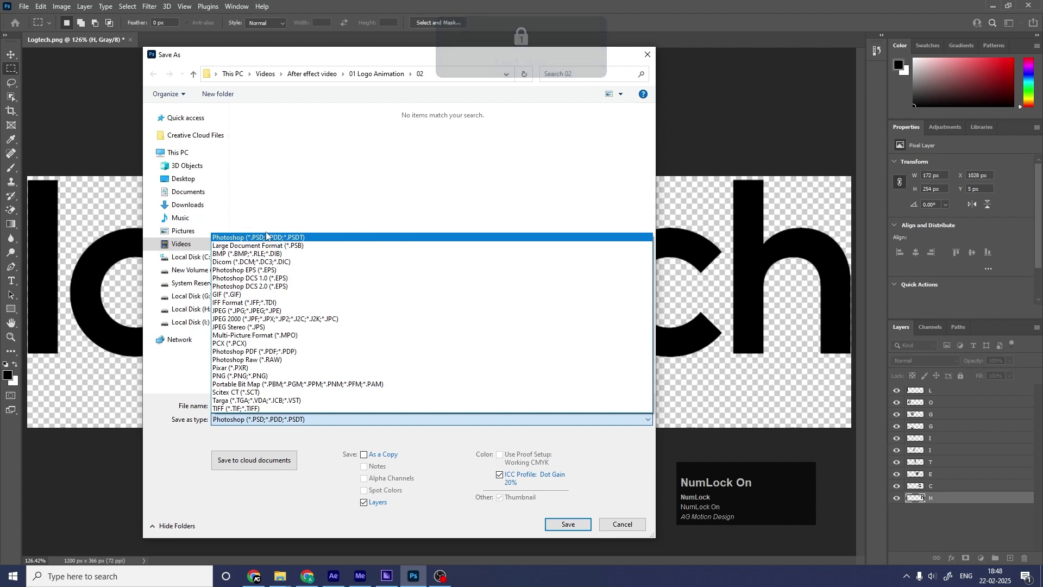
{"action": "left_click", "coordinate": [266, 237]}
{"action": "left_click", "coordinate": [563, 523]}
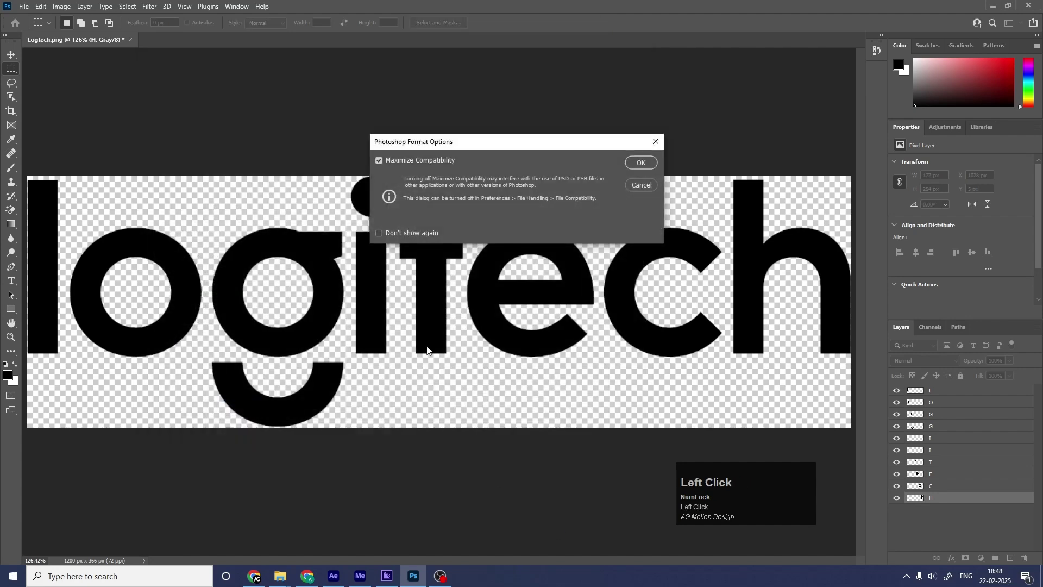
{"action": "left_click", "coordinate": [644, 163]}
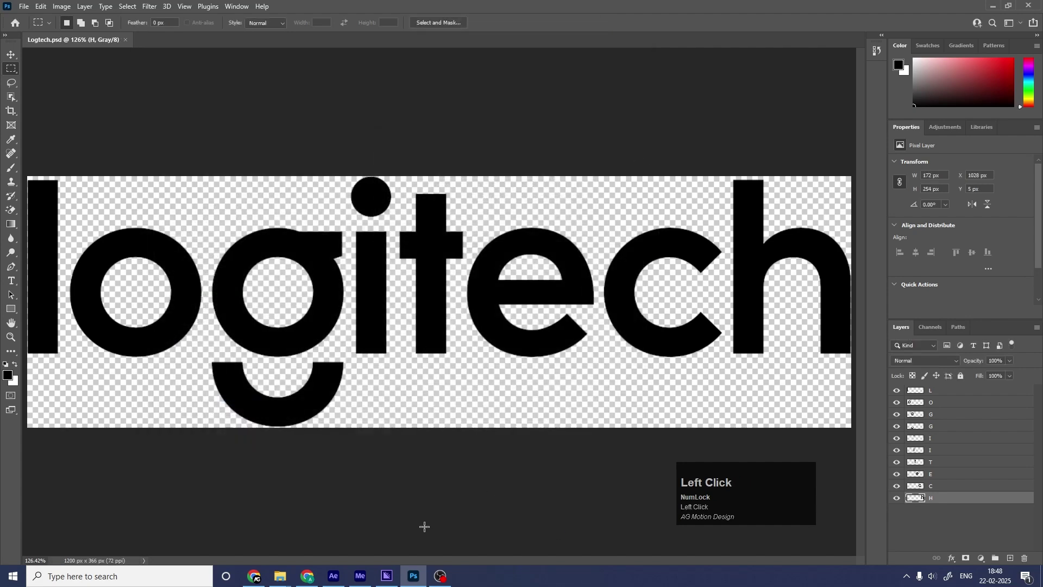
Step: Switch to After Effects and start a new composition 1902 px wide and 1080 px high with the aspect ratio unlocked
{"action": "left_click", "coordinate": [345, 575]}
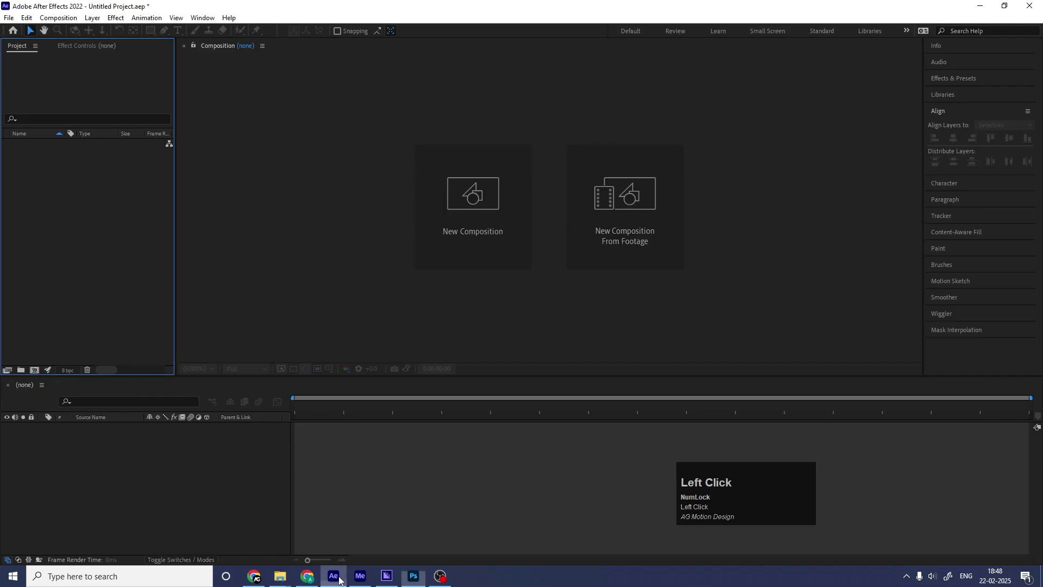
{"action": "left_click", "coordinate": [443, 202]}
{"action": "left_click", "coordinate": [460, 192]}
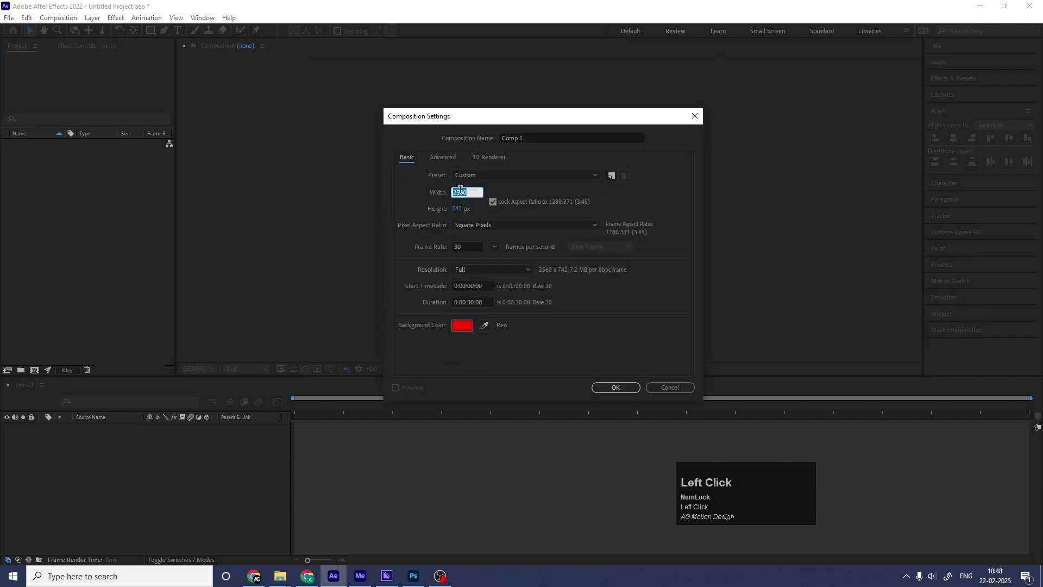
{"action": "type", "text": "1902"}
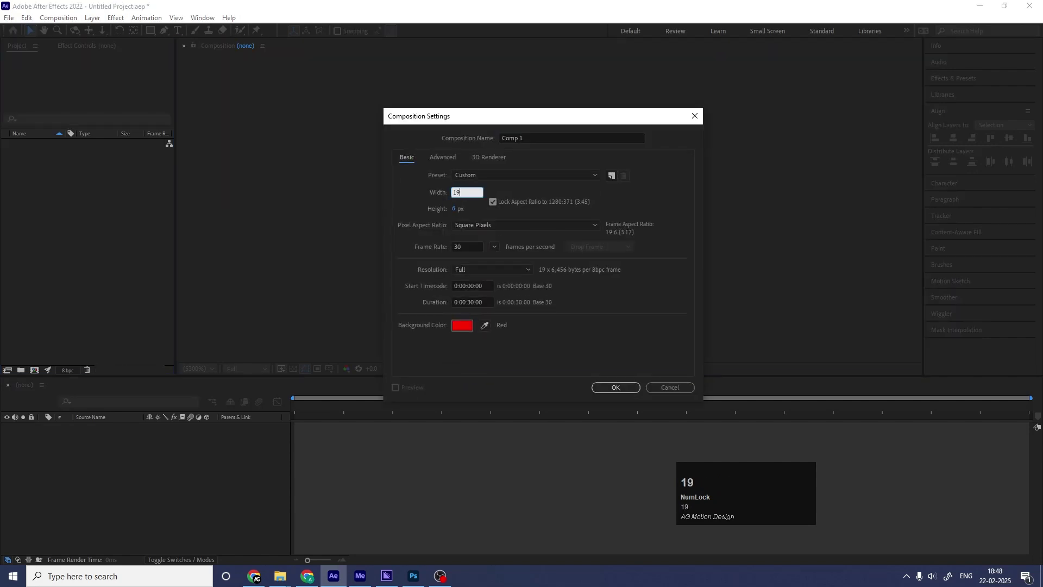
{"action": "left_click", "coordinate": [493, 202]}
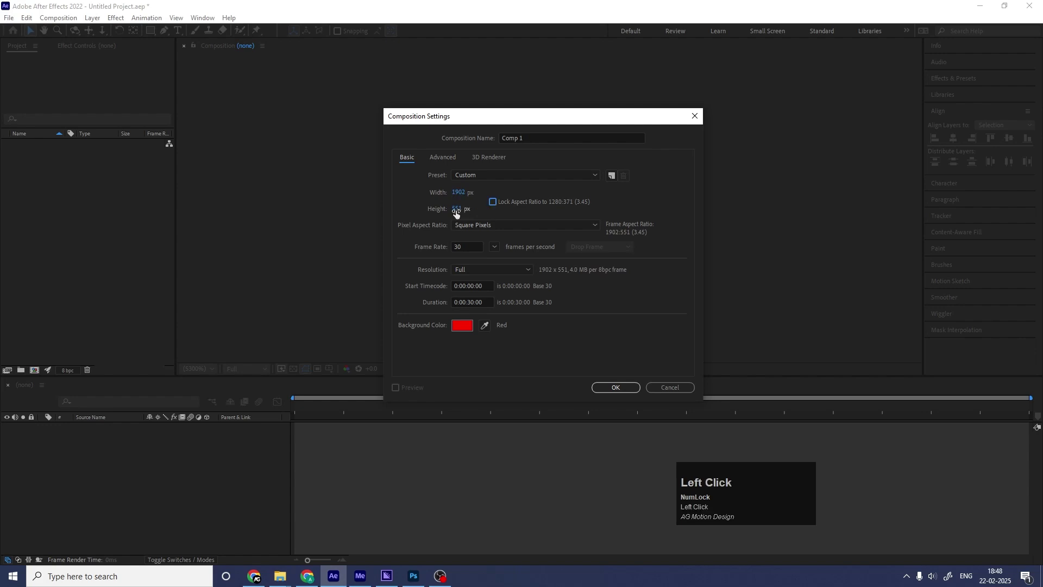
{"action": "type", "text": "1080"}
{"action": "left_click", "coordinate": [501, 212]}
Step: Set the new composition's background color to white (FFFFFF)
{"action": "left_click", "coordinate": [459, 325]}
{"action": "left_click_drag", "start_coordinate": [244, 252], "coordinate": [110, 134]}
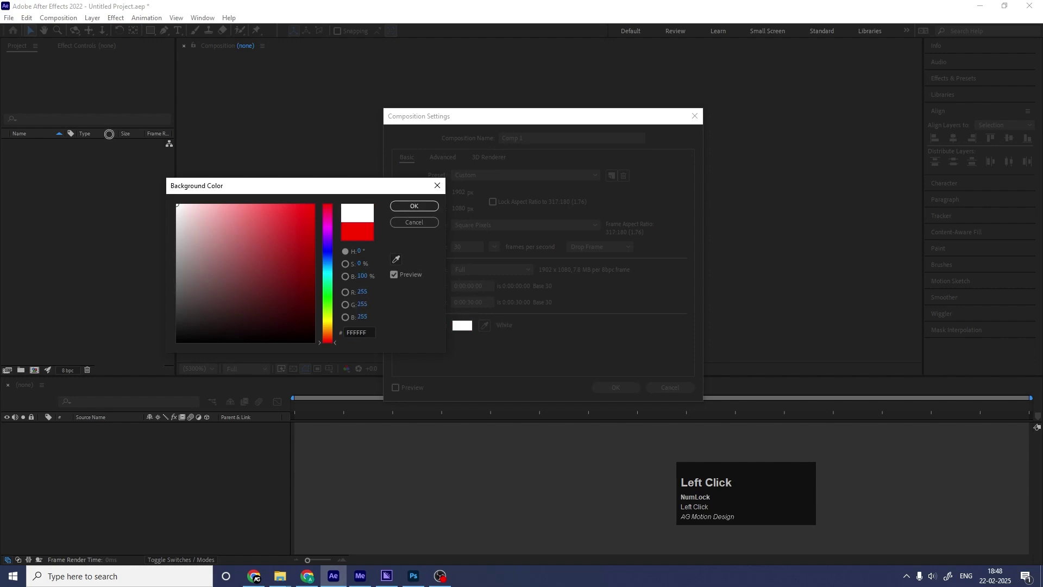
{"action": "left_click", "coordinate": [414, 206]}
Step: Name the composition Main Animation, correct its width to 1920 px and create it
{"action": "left_click", "coordinate": [528, 137]}
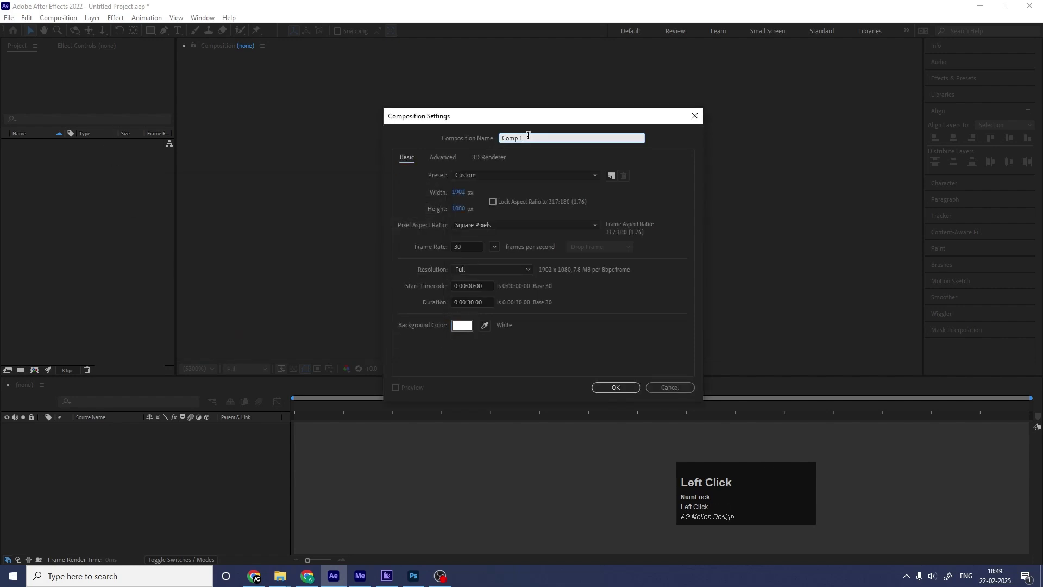
{"action": "key", "text": "ctrl+a"}
{"action": "type", "text": "Main A"}
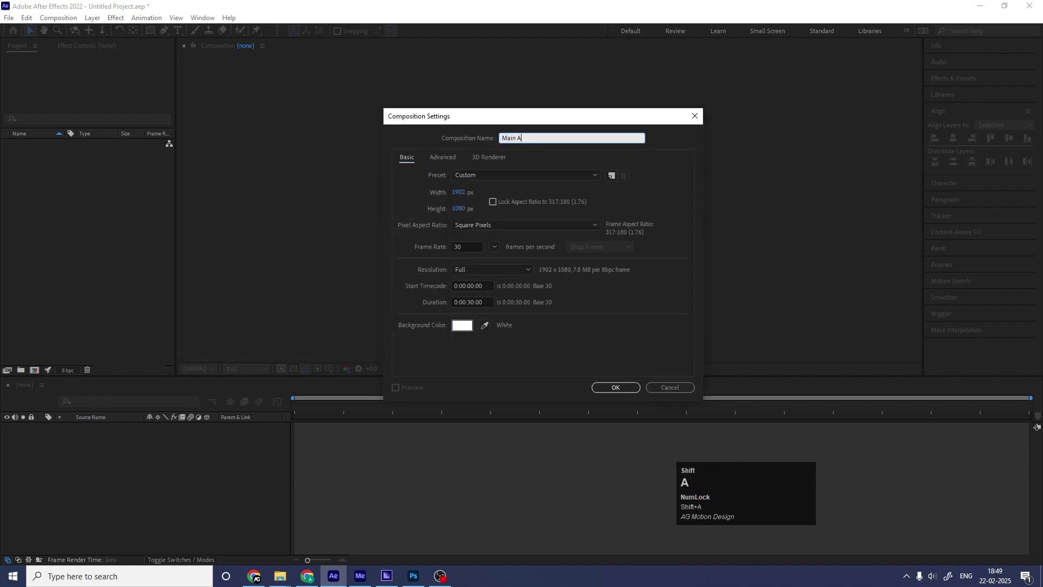
{"action": "type", "text": "nimation"}
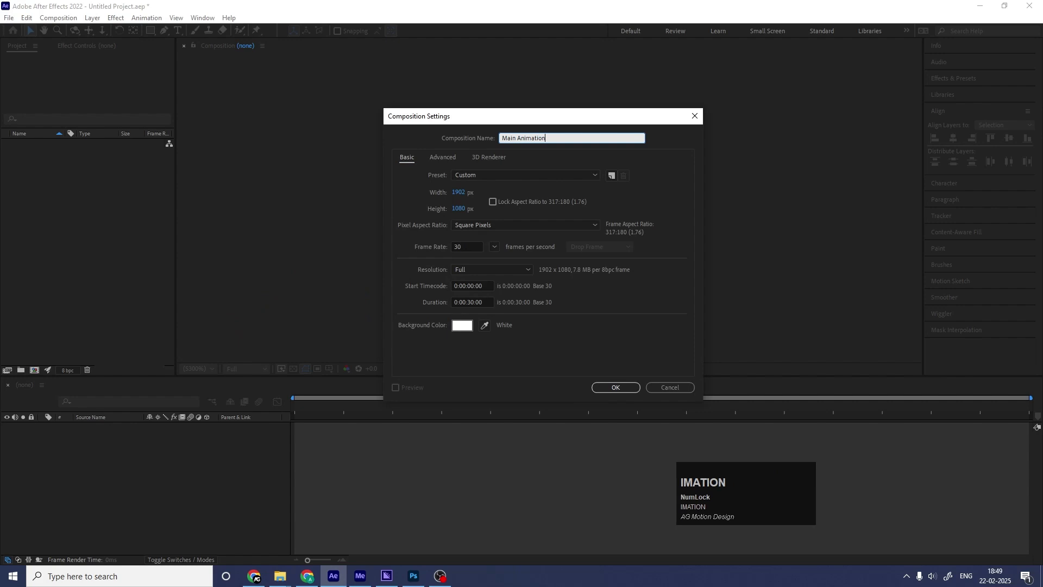
{"action": "left_click", "coordinate": [463, 194]}
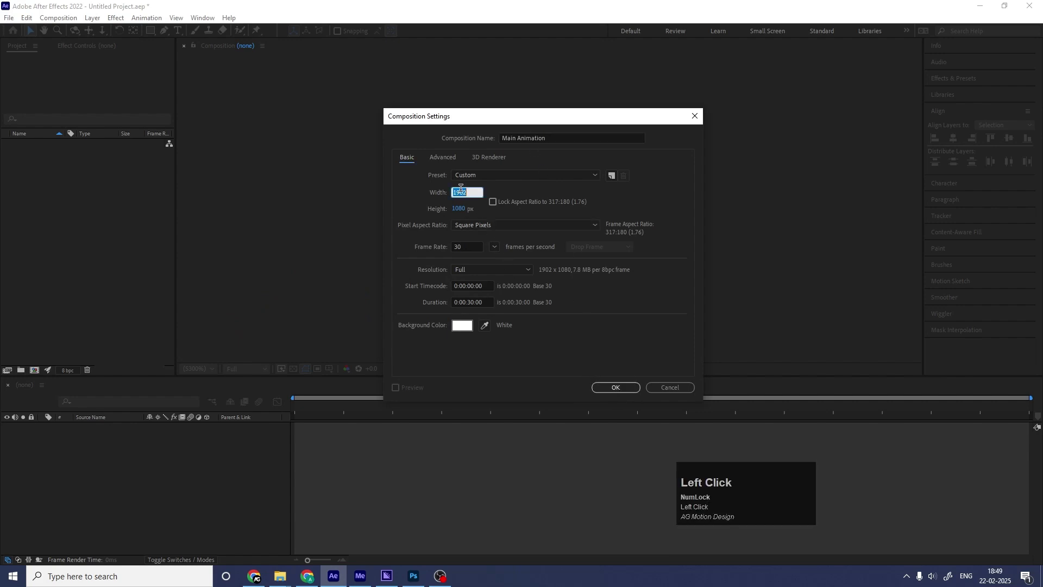
{"action": "type", "text": "1920"}
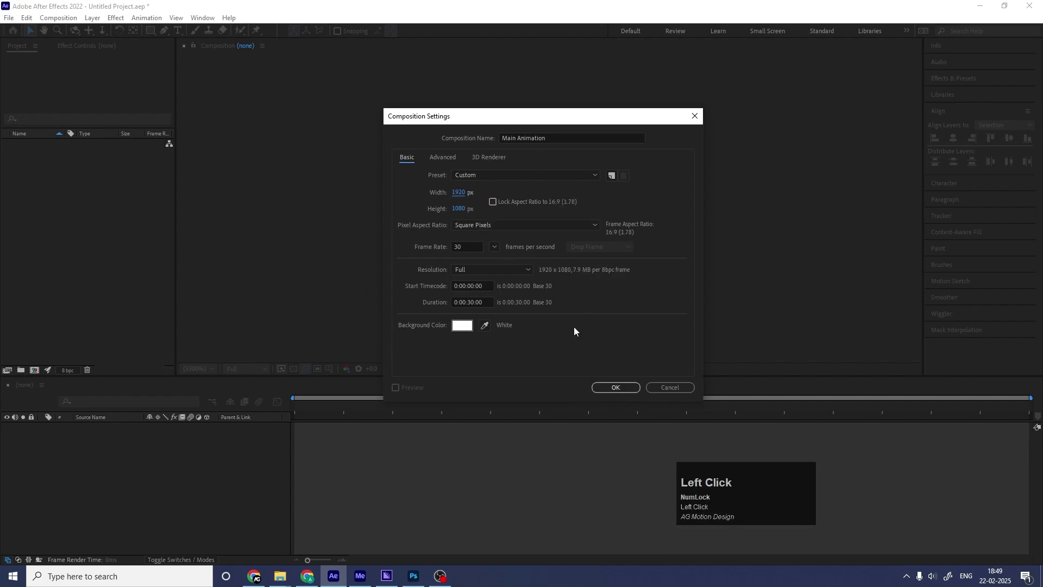
{"action": "left_click", "coordinate": [616, 387]}
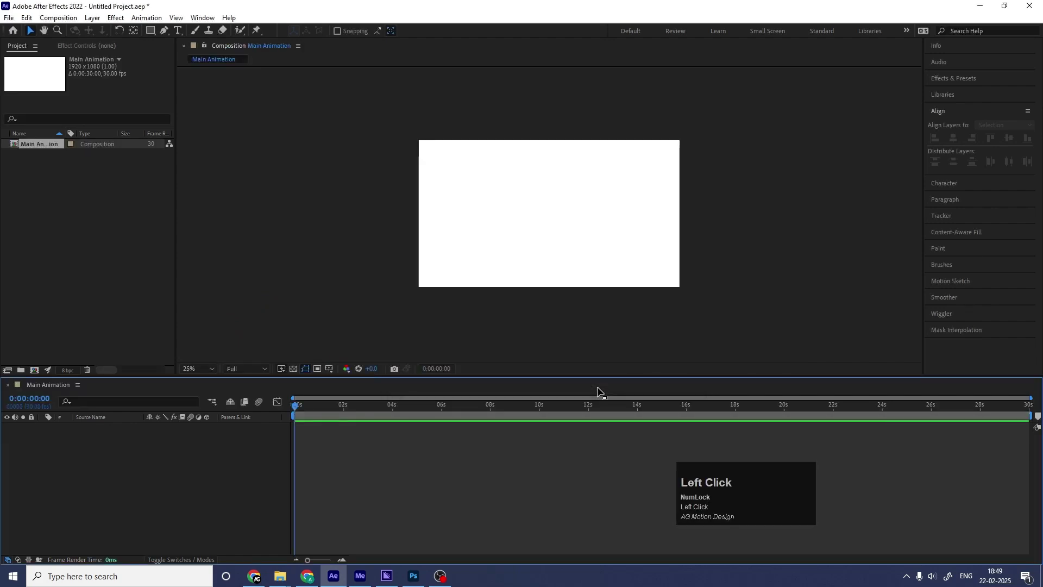
Step: Display the Title/Action Safe overlay on the Main Animation composition
{"action": "left_click", "coordinate": [212, 369]}
{"action": "left_click", "coordinate": [194, 177]}
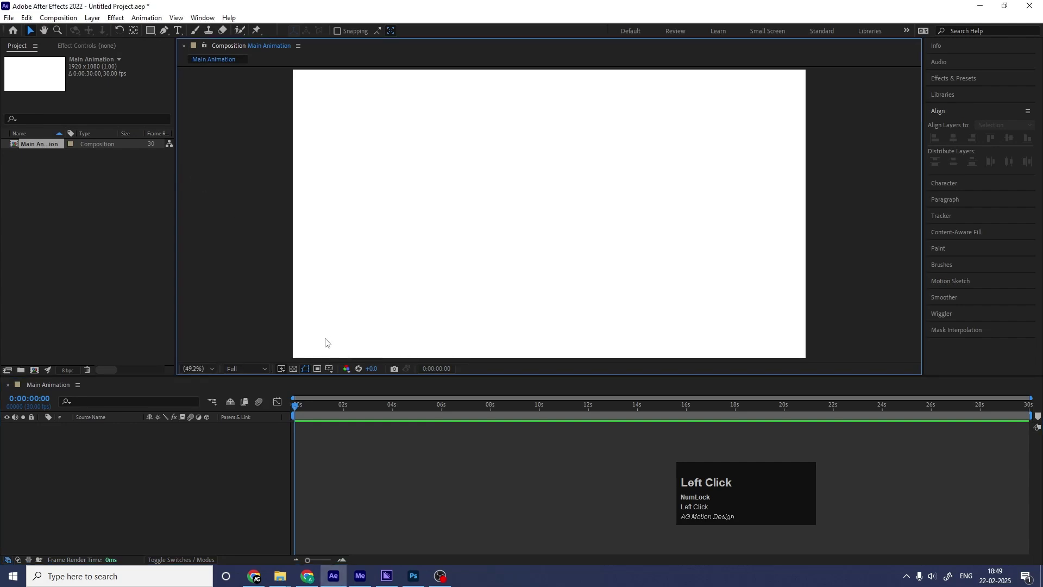
{"action": "left_click", "coordinate": [330, 369]}
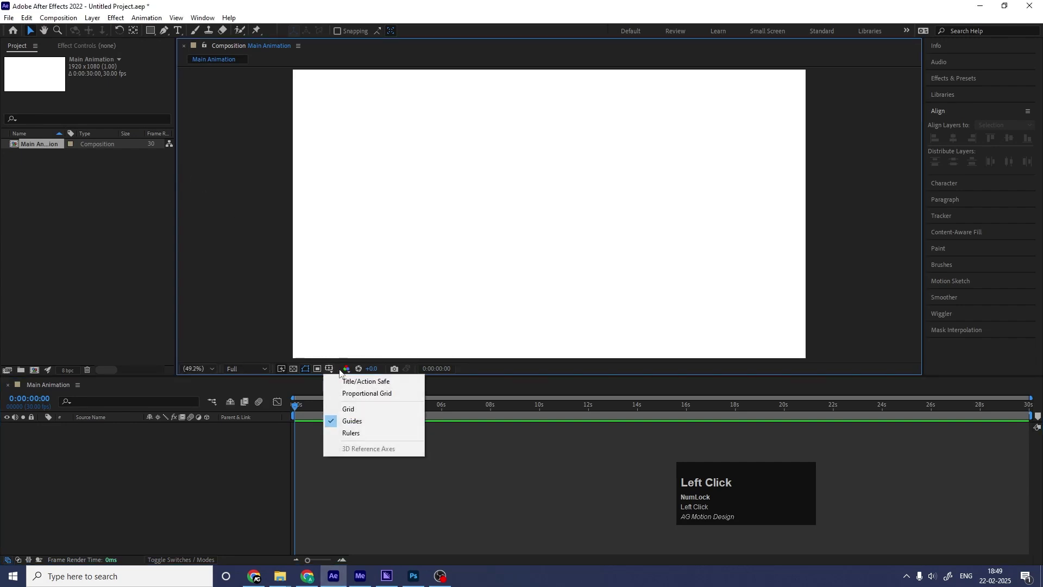
{"action": "left_click", "coordinate": [364, 384]}
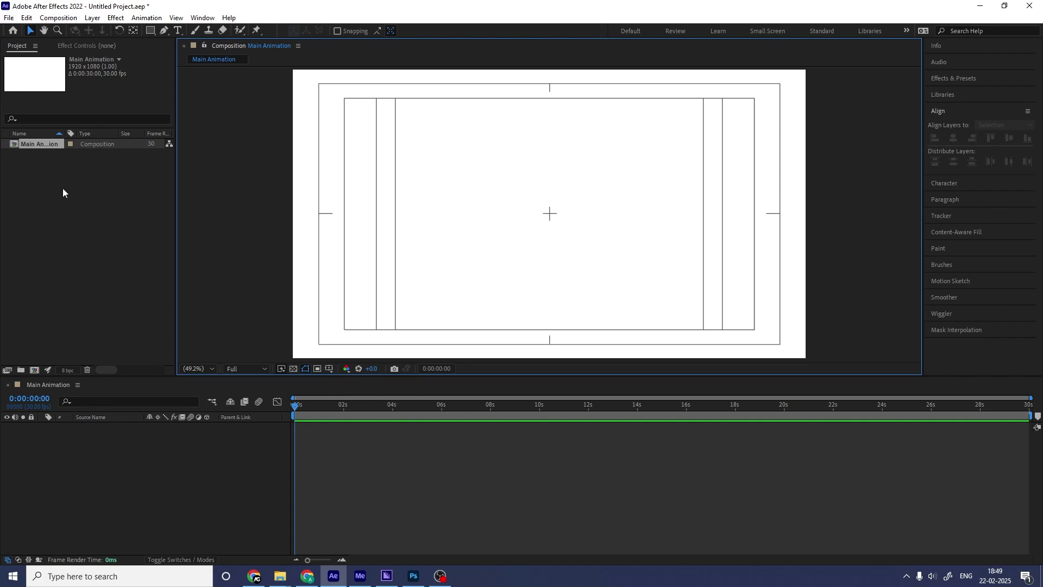
Step: Import Logtech.psd as Composition - Retain Layer Sizes and add the Logtech composition to the Main Animation timeline
{"action": "key", "text": "ctrl+i"}
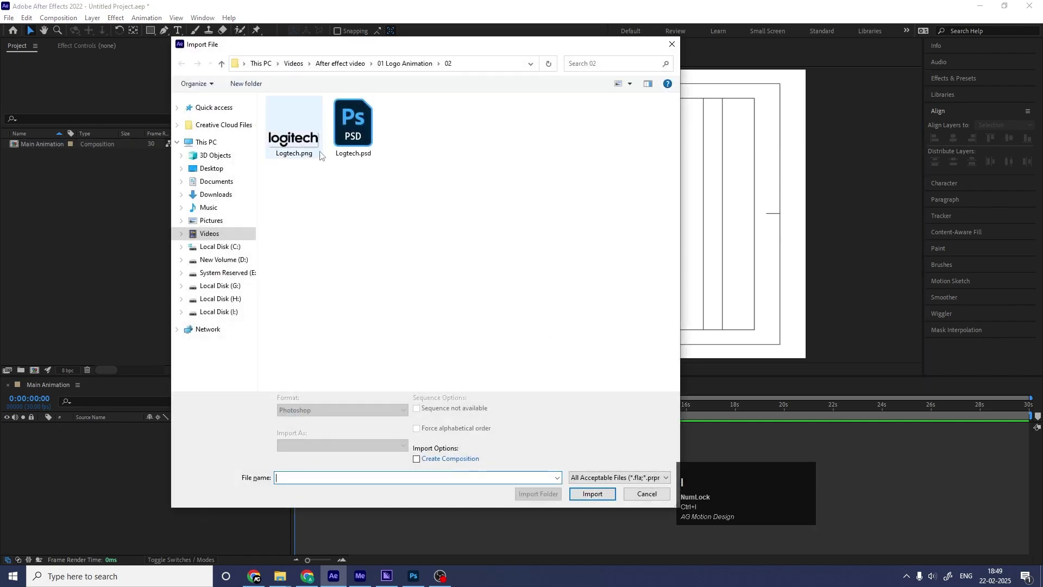
{"action": "left_click", "coordinate": [351, 122]}
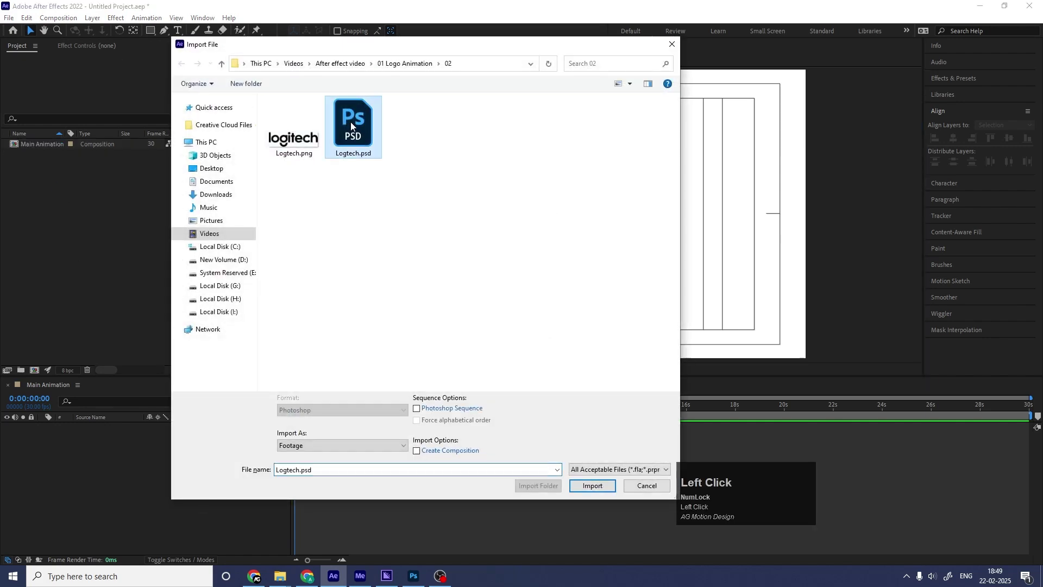
{"action": "left_click", "coordinate": [330, 448]}
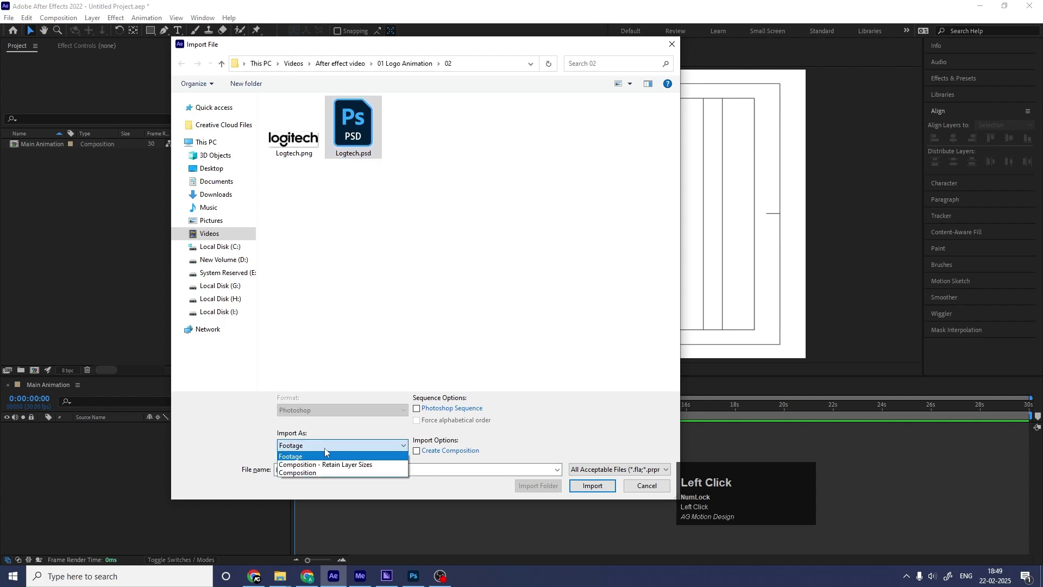
{"action": "left_click", "coordinate": [300, 466]}
{"action": "left_click", "coordinate": [597, 485]}
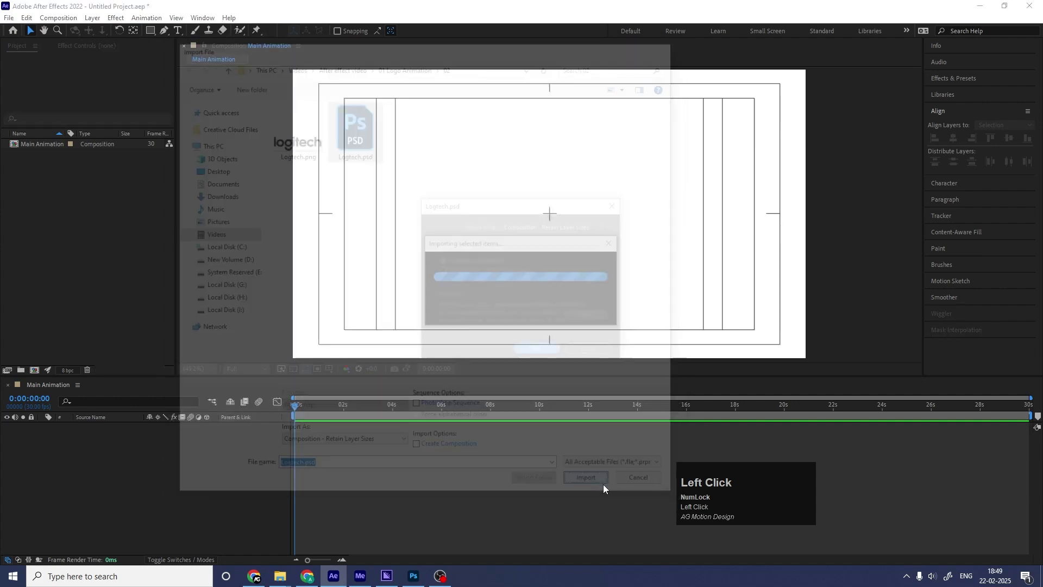
{"action": "left_click", "coordinate": [538, 351]}
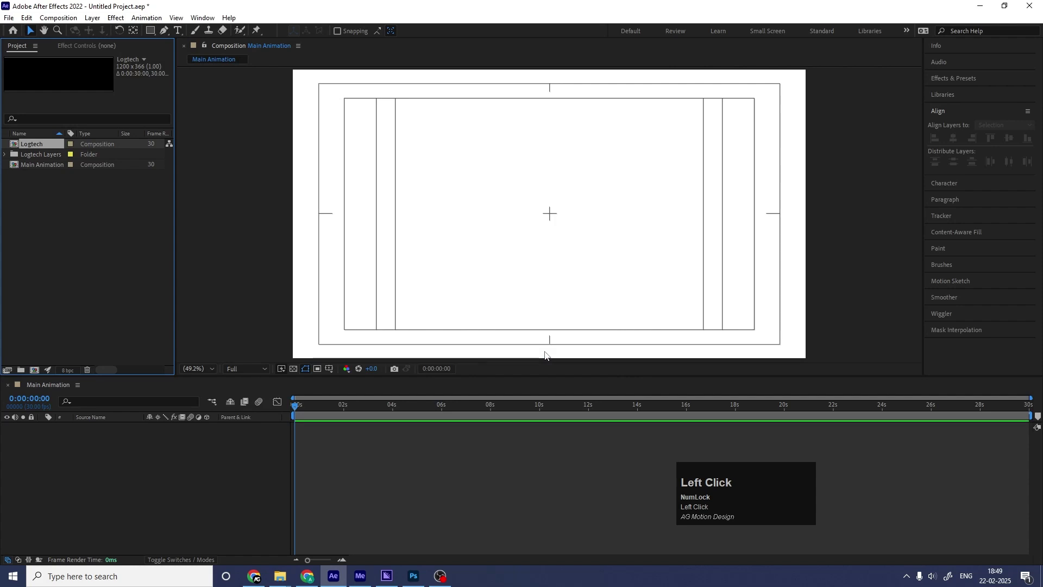
{"action": "left_click_drag", "start_coordinate": [94, 282], "coordinate": [122, 455]}
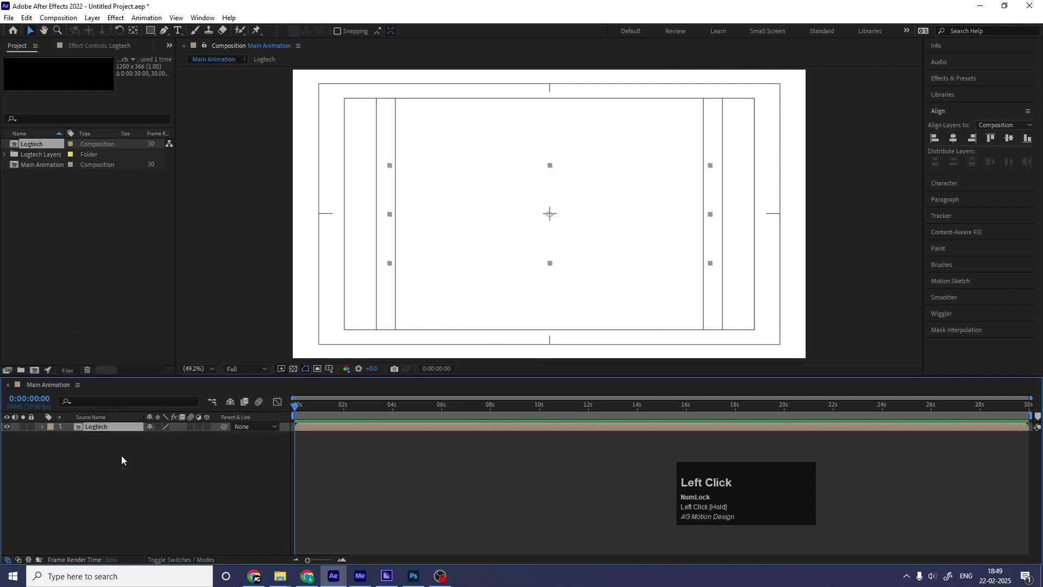
Step: Copy all ten letter layers from the Logtech composition and paste them into the Main Animation composition
{"action": "double_click", "coordinate": [103, 426]}
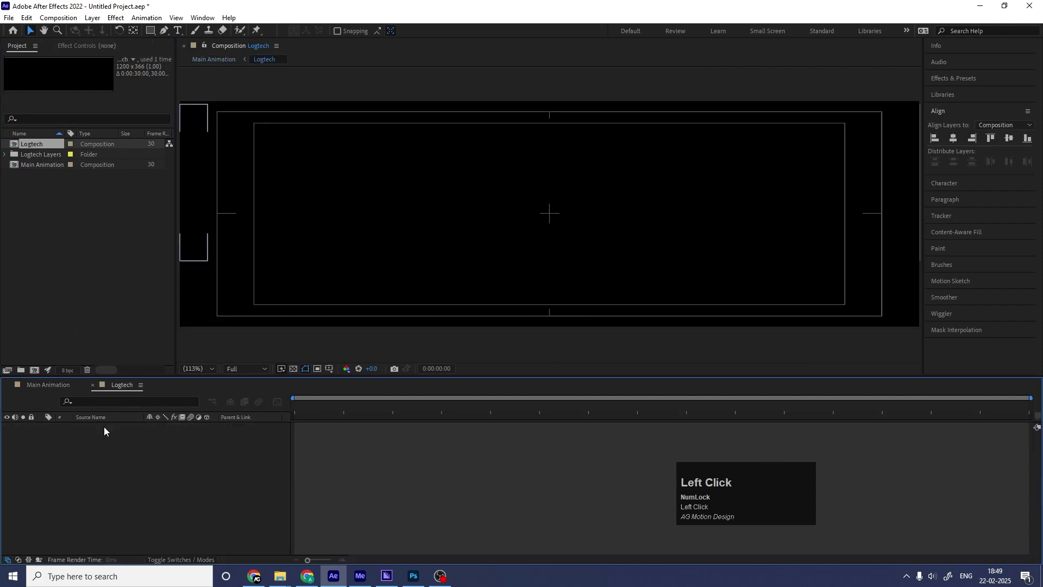
{"action": "left_click_drag", "start_coordinate": [109, 528], "coordinate": [87, 425]}
{"action": "key", "text": "ctrl+c"}
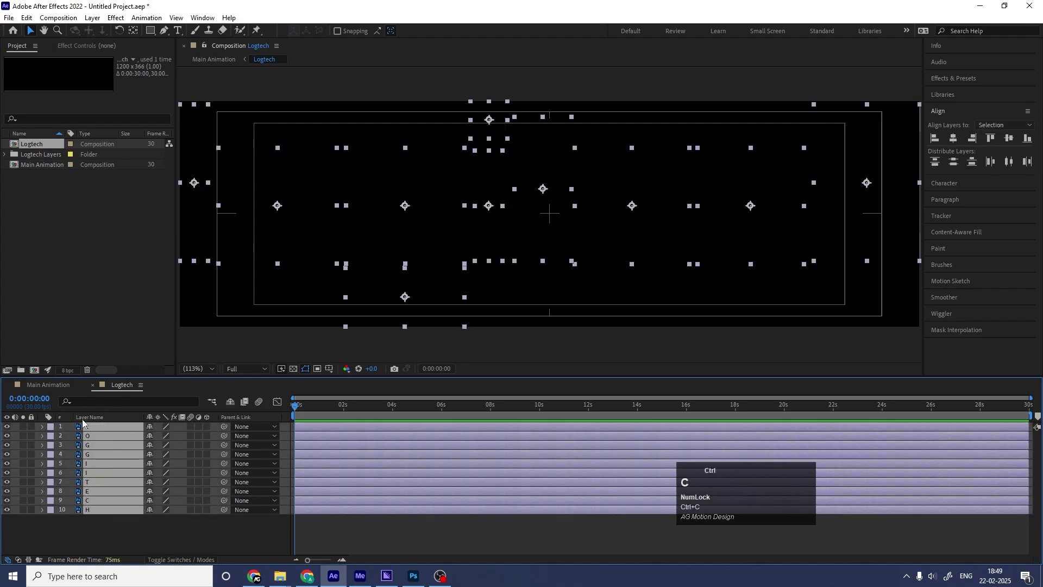
{"action": "left_click", "coordinate": [48, 386]}
{"action": "key", "text": "ctrl+v"}
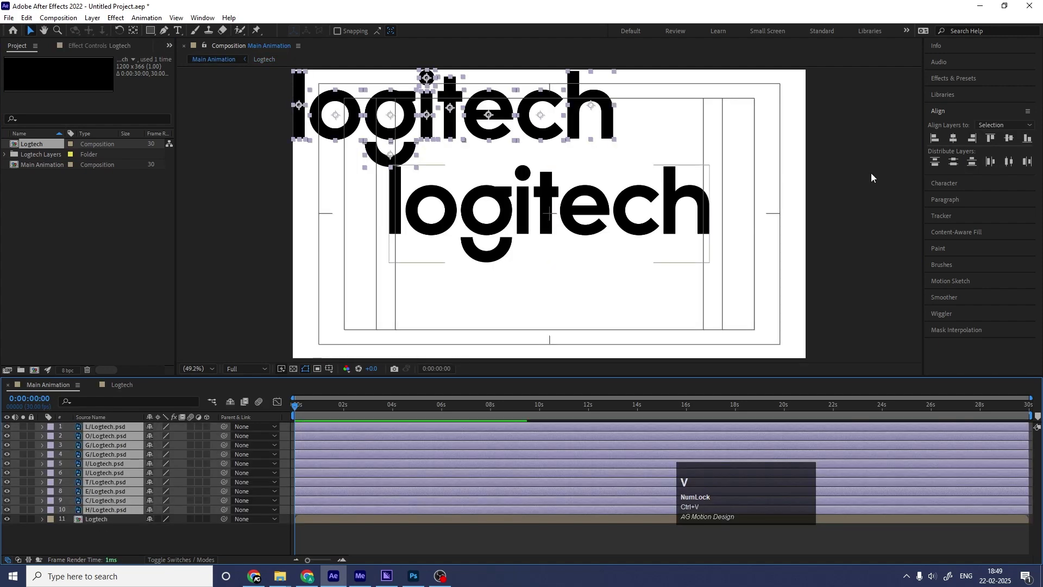
Step: Position the pasted letters together at the centre of the frame, and hide and lock the Logtech precomp layer
{"action": "left_click_drag", "start_coordinate": [457, 124], "coordinate": [555, 216]}
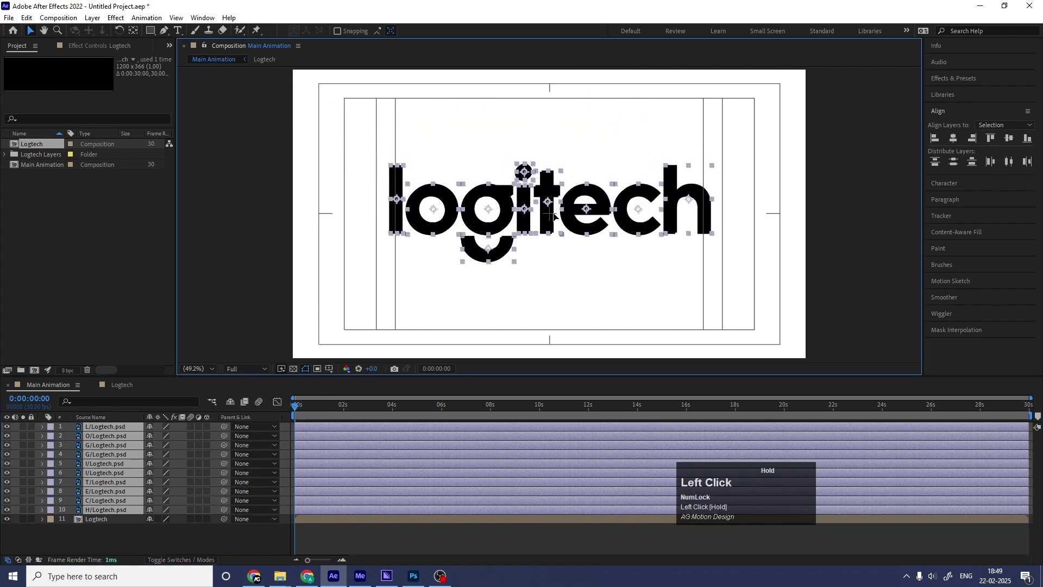
{"action": "left_click", "coordinate": [6, 520]}
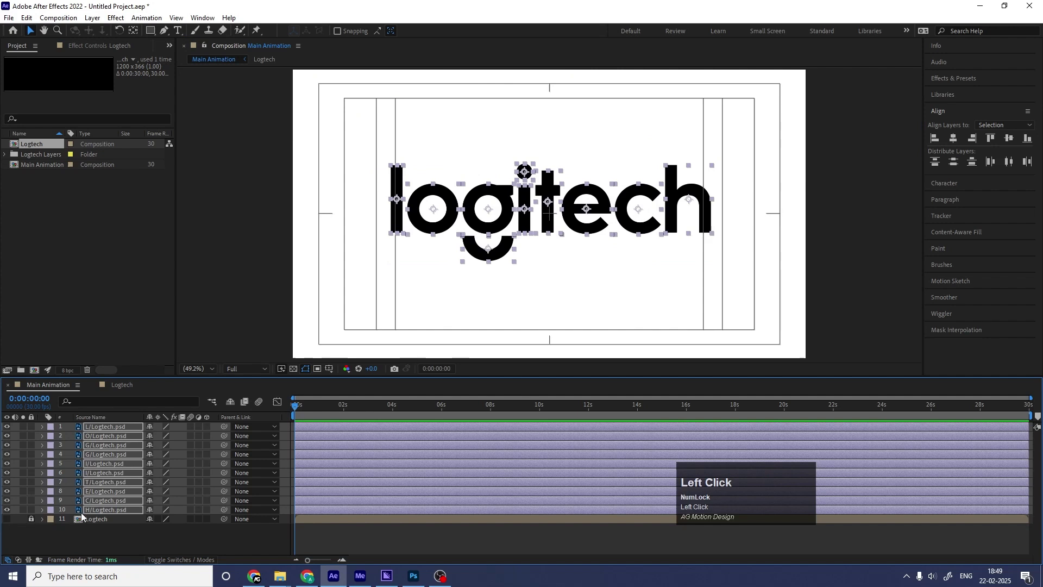
{"action": "left_click_drag", "start_coordinate": [550, 220], "coordinate": [550, 227]}
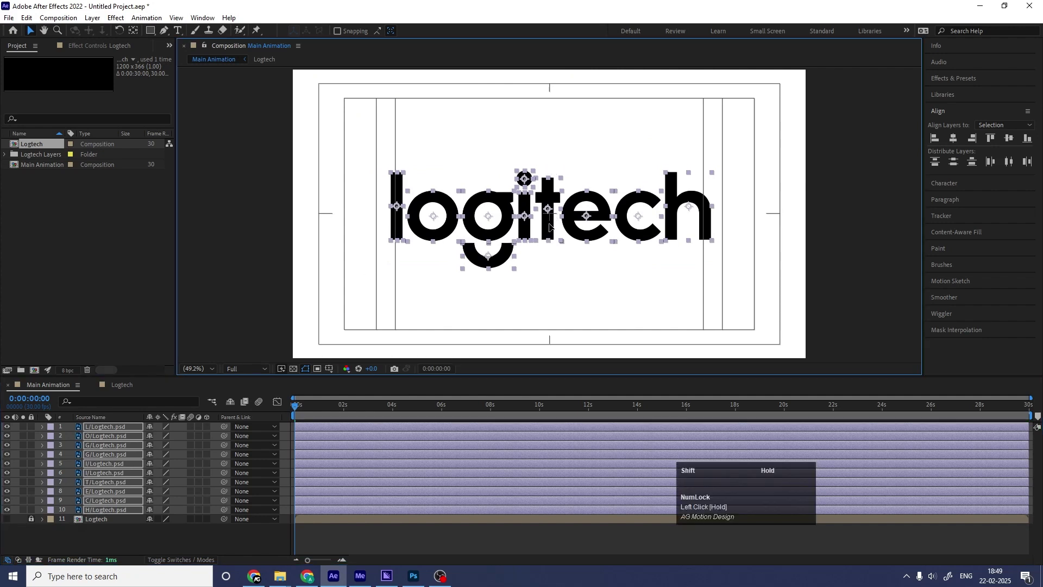
{"action": "key", "text": "Down"}
{"action": "key", "text": "Down"}
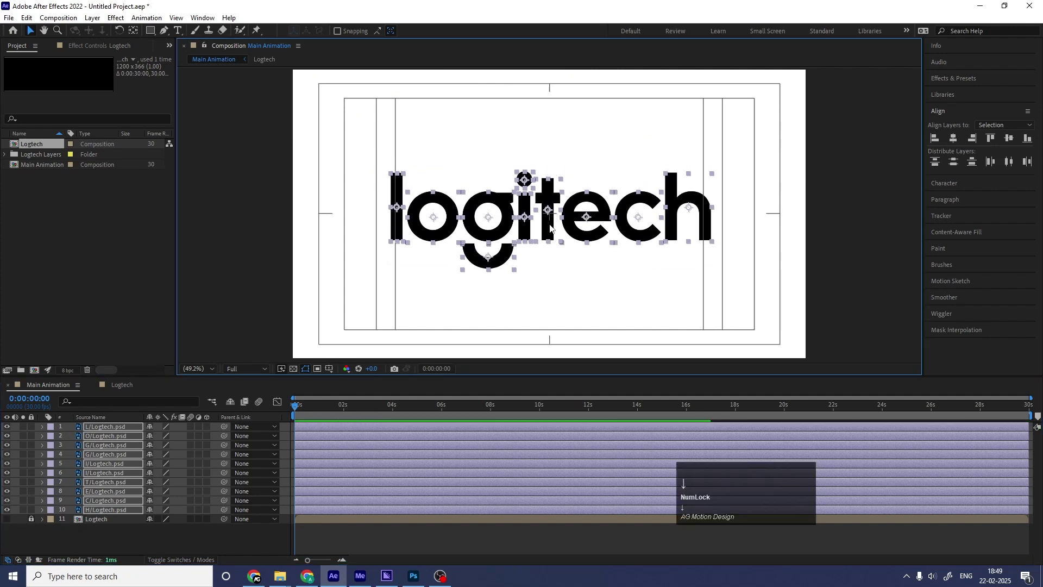
{"action": "left_click", "coordinate": [285, 428]}
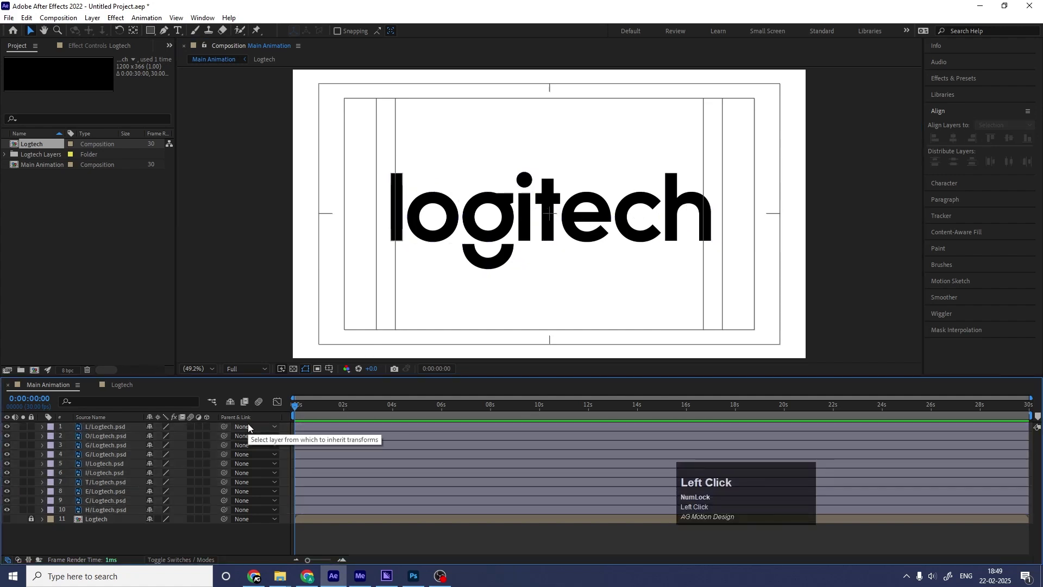
Step: Create a null object in Main Animation and parent all ten letter layers to it
{"action": "right_click", "coordinate": [155, 531]}
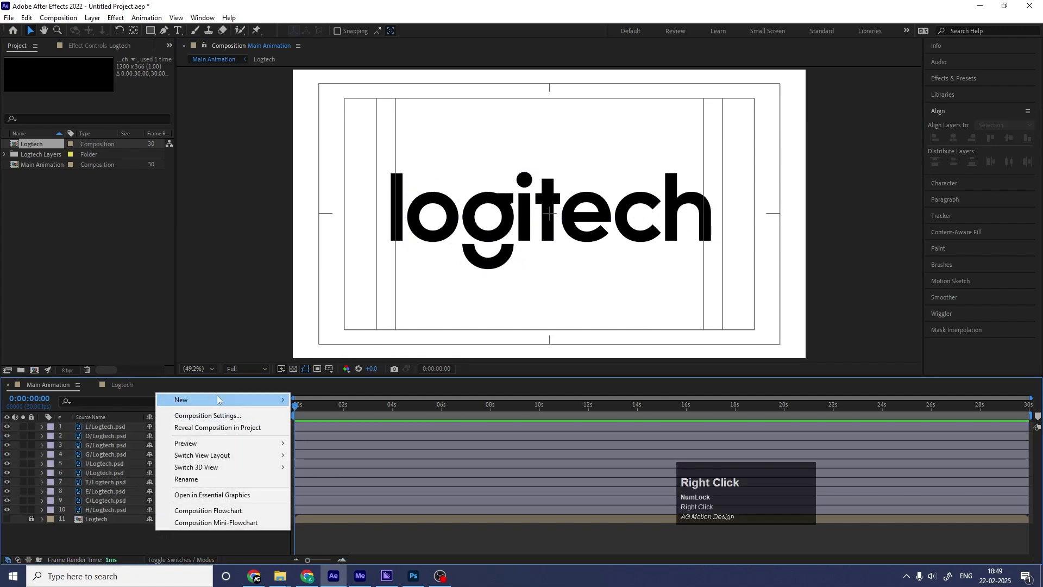
{"action": "left_click", "coordinate": [219, 400]}
{"action": "left_click", "coordinate": [327, 463]}
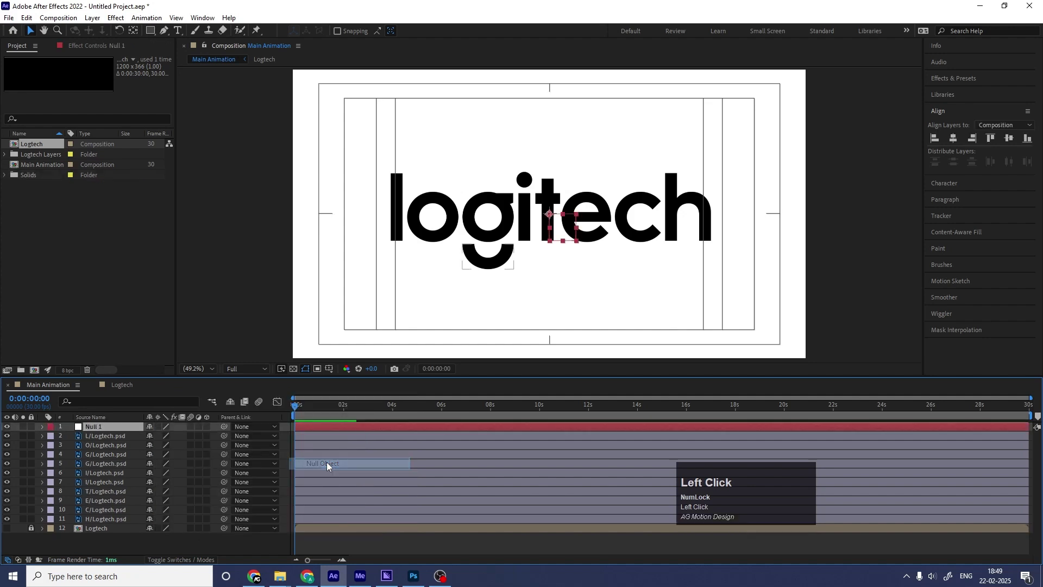
{"action": "left_click", "coordinate": [107, 436]}
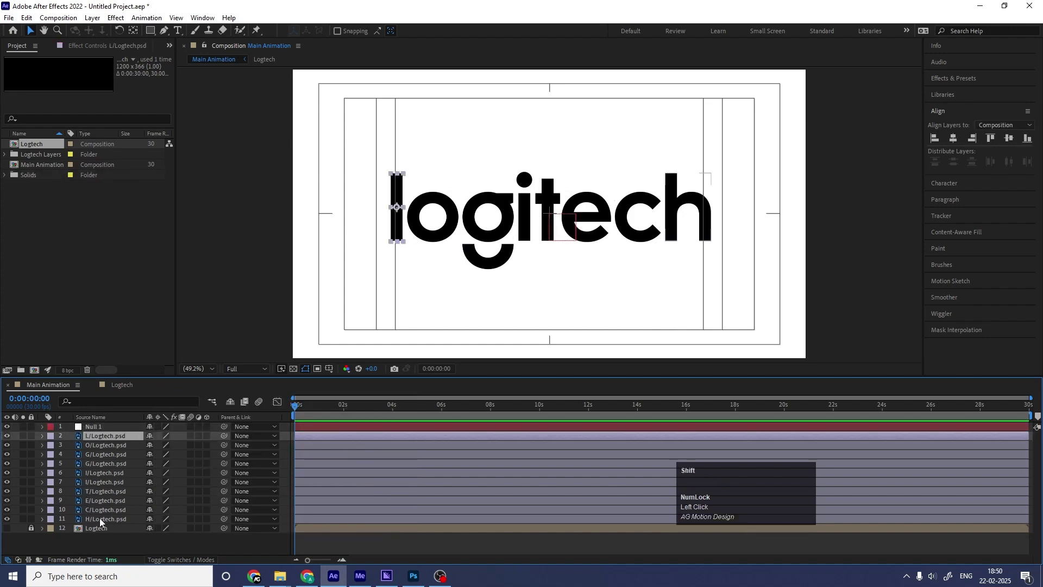
{"action": "left_click", "coordinate": [99, 519], "text": "shift"}
{"action": "left_click_drag", "start_coordinate": [224, 436], "coordinate": [124, 428]}
Step: Scale the null down to 71% to shrink the whole logo, and delete the null
{"action": "left_click", "coordinate": [120, 427]}
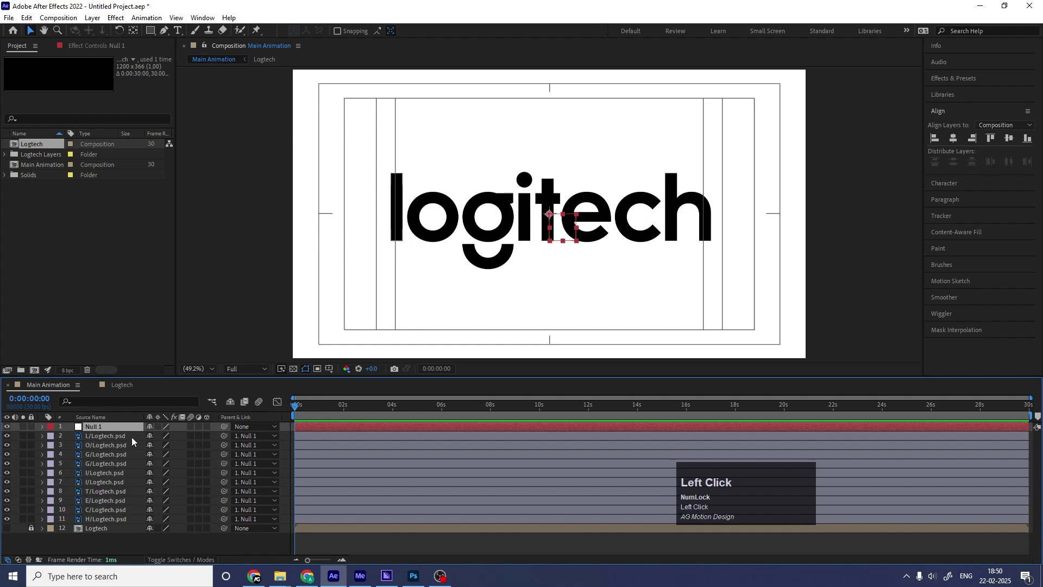
{"action": "key", "text": "s"}
{"action": "left_click_drag", "start_coordinate": [160, 435], "coordinate": [142, 433]}
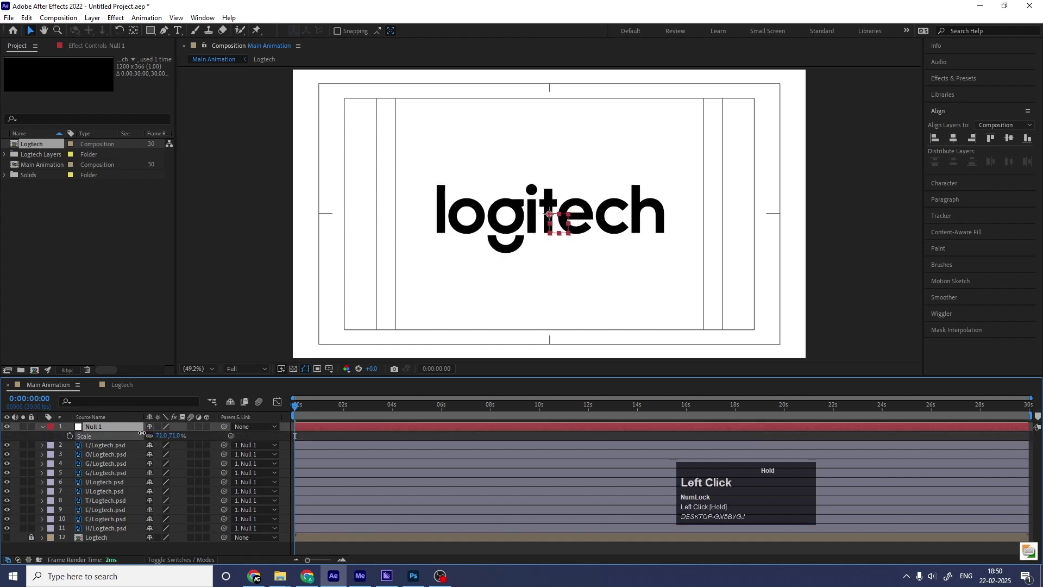
{"action": "left_click", "coordinate": [106, 426]}
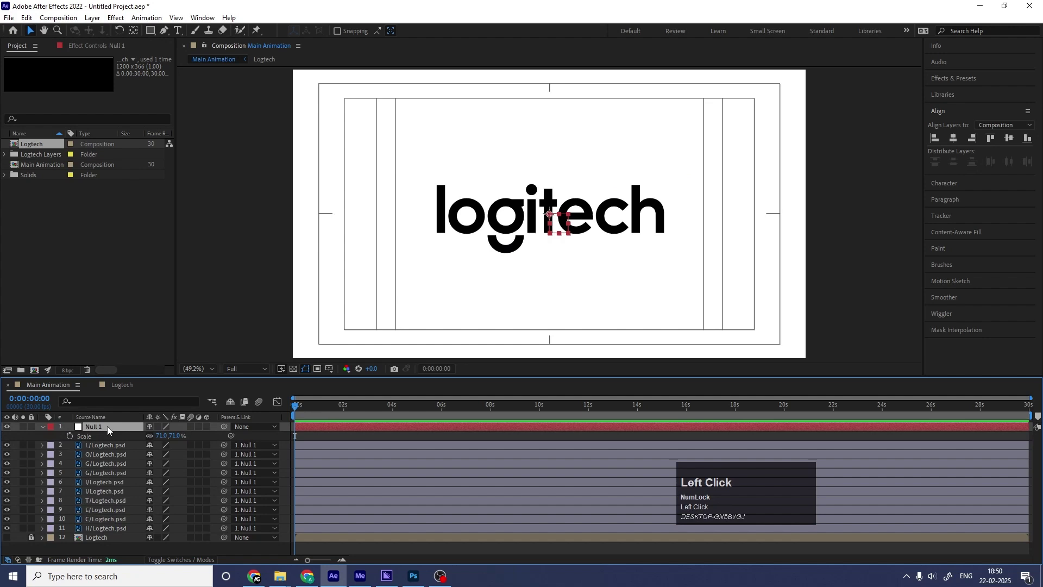
{"action": "key", "text": "Delete"}
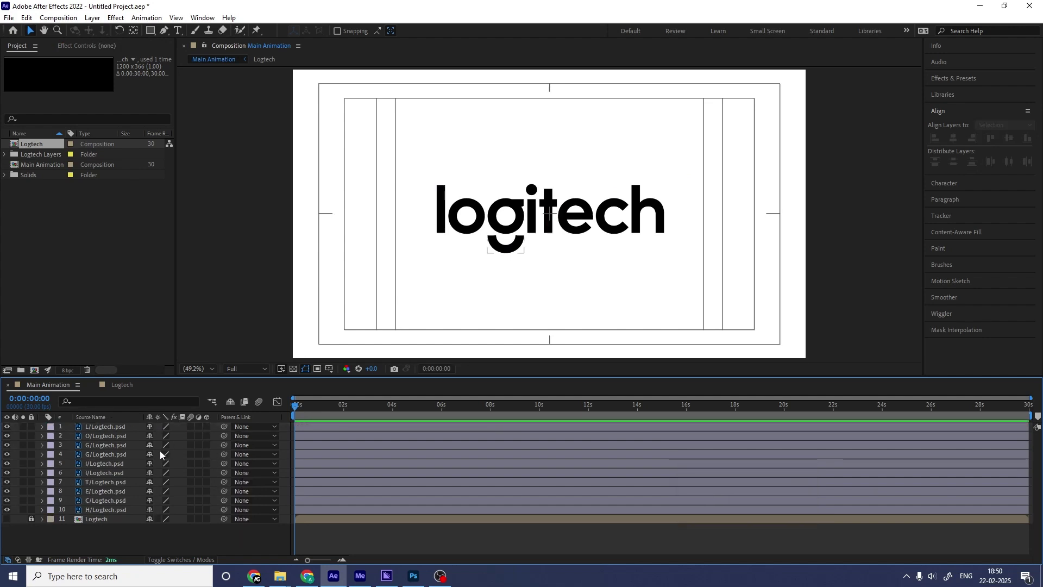
Step: Turn on Position keyframing for the L layer at 0:00:00:00
{"action": "left_click", "coordinate": [440, 213]}
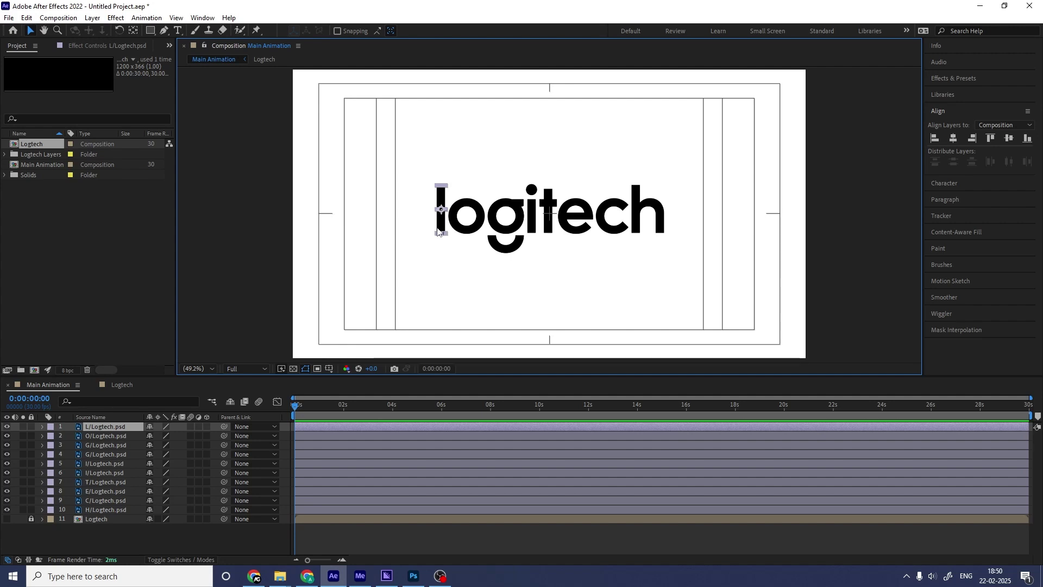
{"action": "scroll", "coordinate": [439, 212], "scroll_direction": "up", "scroll_amount": 5}
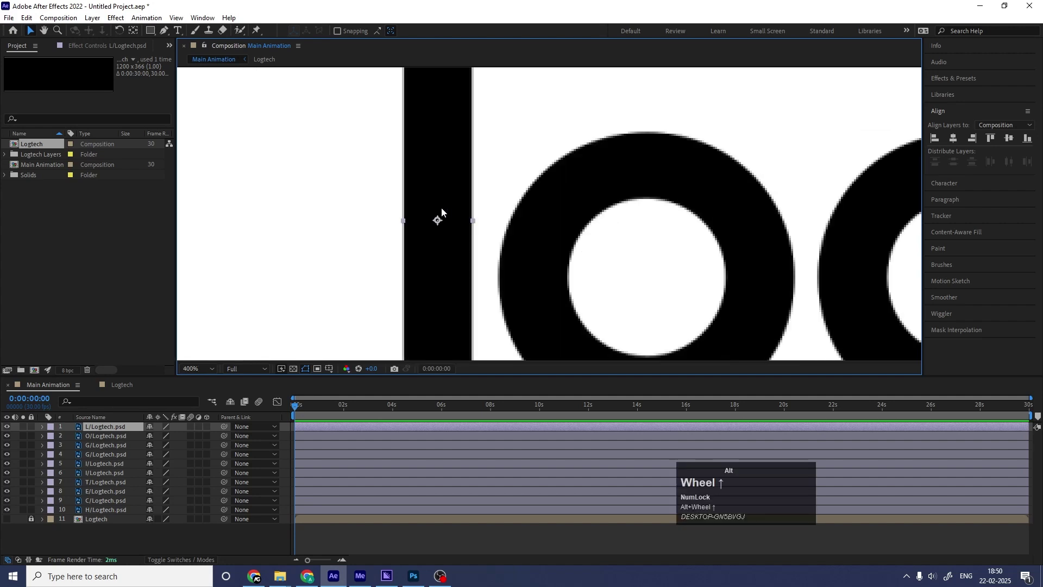
{"action": "scroll", "coordinate": [442, 212], "scroll_direction": "down", "scroll_amount": 3}
{"action": "scroll", "coordinate": [441, 212], "scroll_direction": "up", "scroll_amount": 3}
{"action": "scroll", "coordinate": [441, 212], "scroll_direction": "down", "scroll_amount": 3}
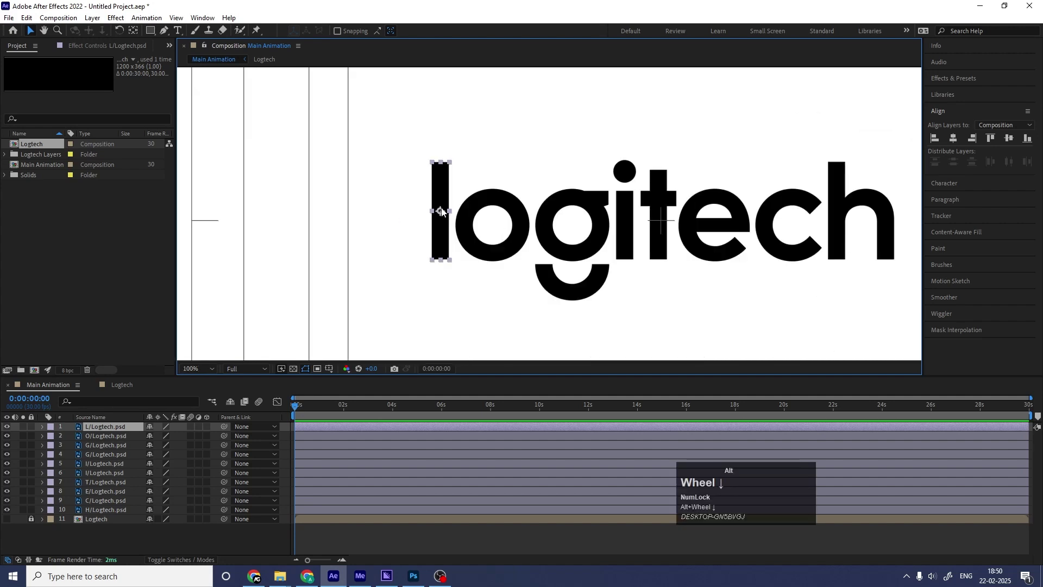
{"action": "scroll", "coordinate": [447, 235], "scroll_direction": "down", "scroll_amount": 2}
{"action": "key", "text": "p"}
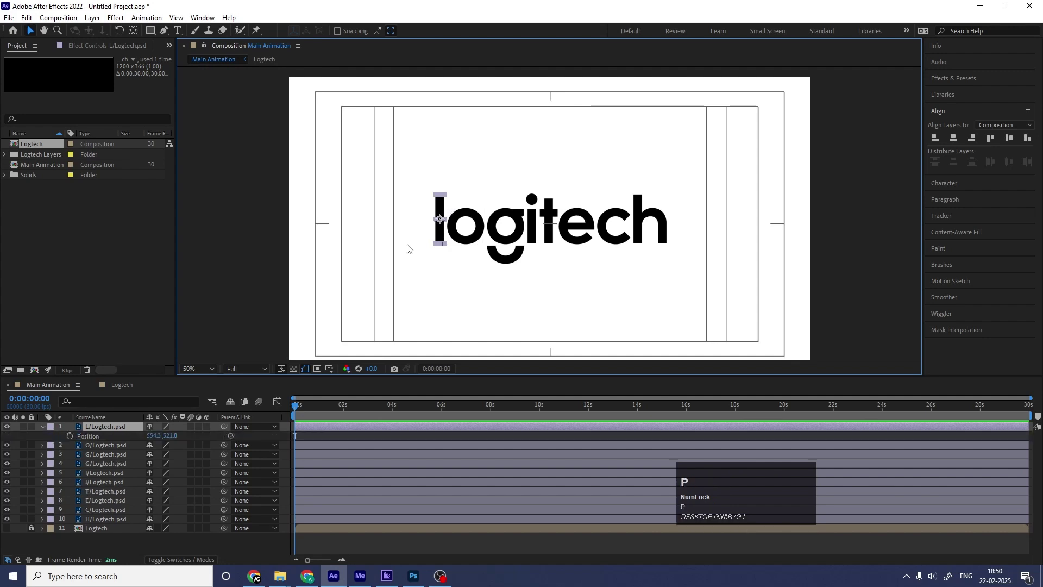
{"action": "left_click", "coordinate": [70, 436]}
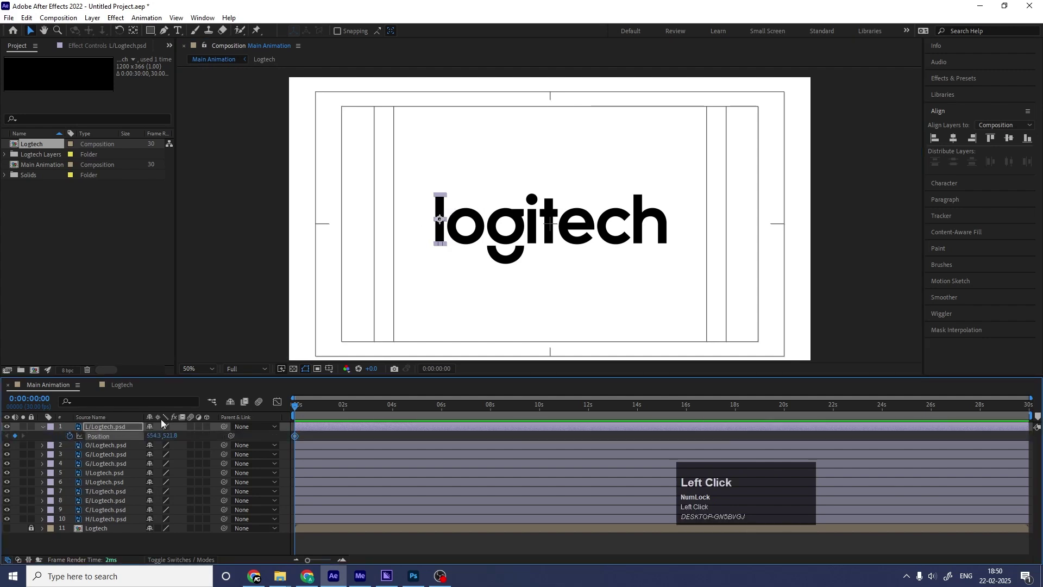
Step: Keyframe the L's resting position at 0:00:01:00, and at 0:00:00:00 move it horizontally past the frame's right edge to about X 1952
{"action": "scroll", "coordinate": [282, 406], "scroll_direction": "up", "scroll_amount": 5}
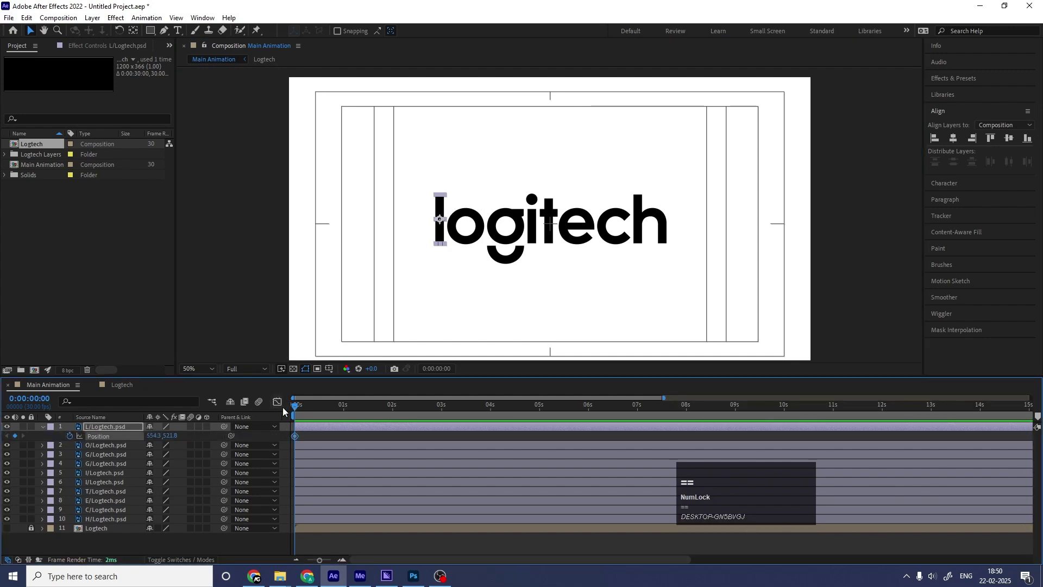
{"action": "left_click", "coordinate": [390, 406]}
{"action": "left_click_drag", "start_coordinate": [390, 406], "coordinate": [393, 406]}
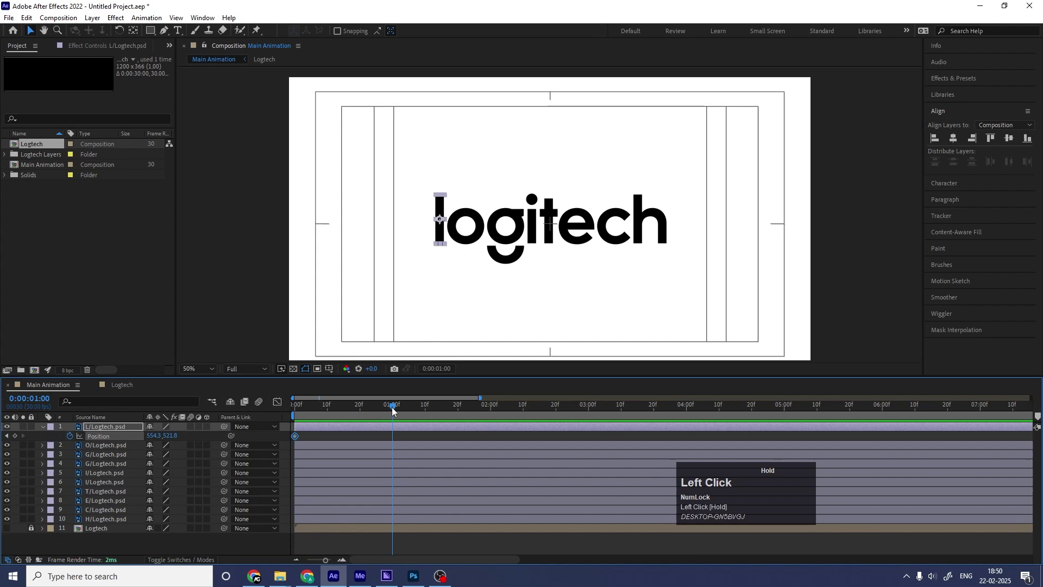
{"action": "left_click", "coordinate": [15, 437]}
{"action": "left_click", "coordinate": [295, 406]}
{"action": "left_click_drag", "start_coordinate": [440, 234], "coordinate": [820, 234]}
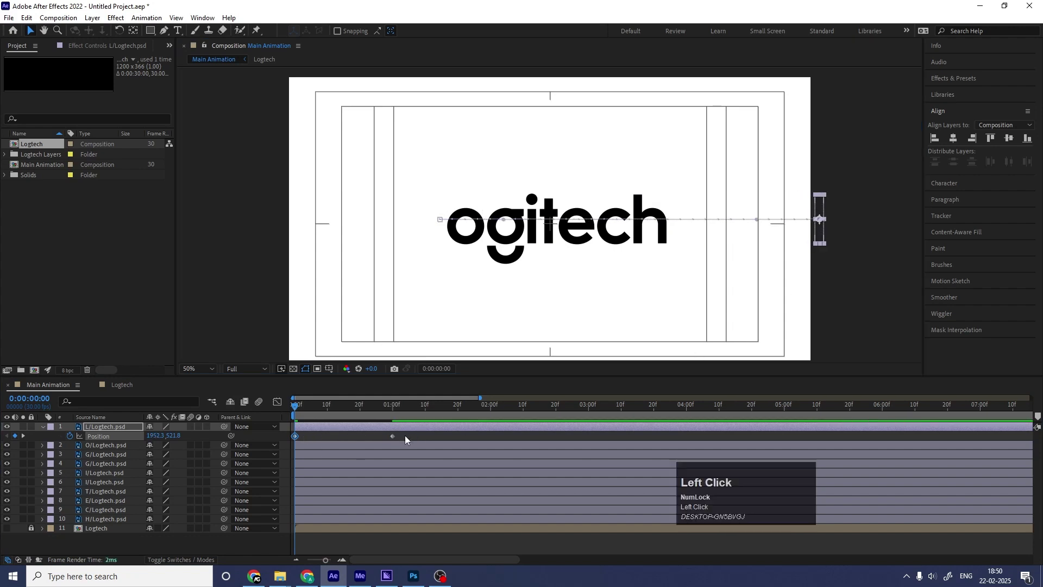
Step: Apply Easy Ease to both of the L's Position keyframes, reshape the speed graph into an early peak with a long slowdown, and preview it
{"action": "left_click_drag", "start_coordinate": [406, 436], "coordinate": [249, 451]}
{"action": "key", "text": "F9"}
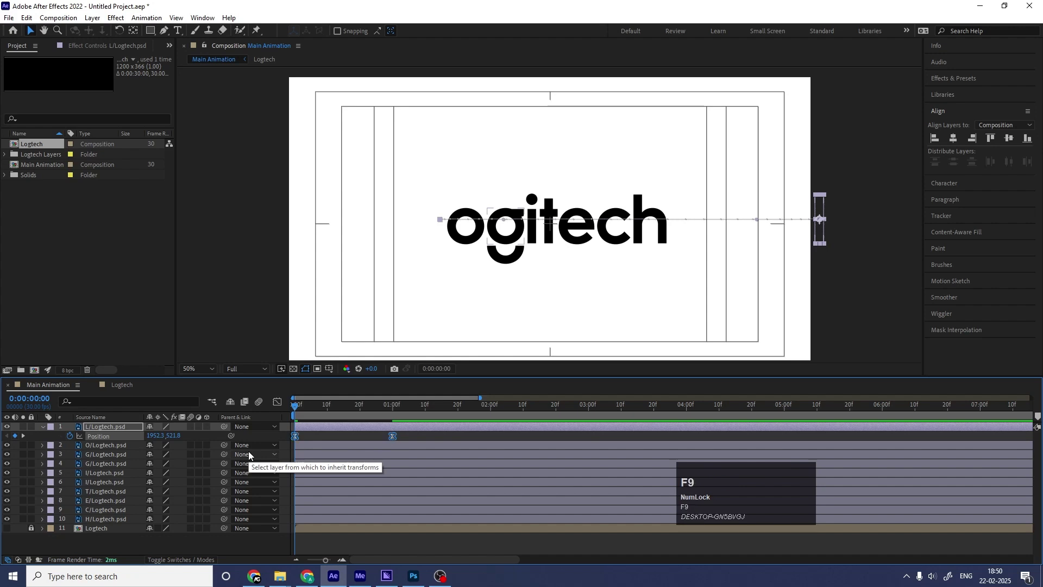
{"action": "left_click", "coordinate": [277, 402]}
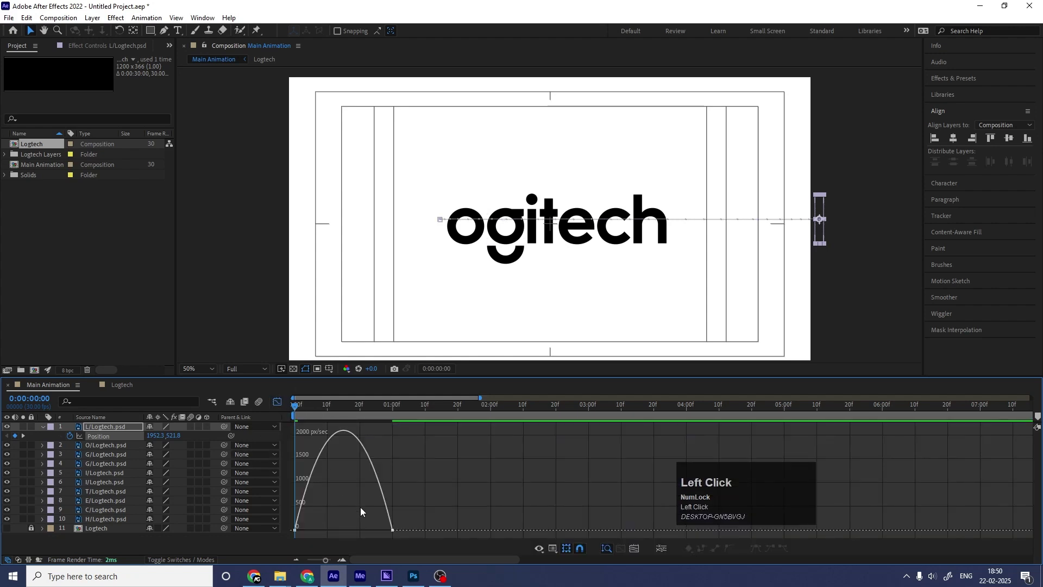
{"action": "right_click", "coordinate": [425, 488]}
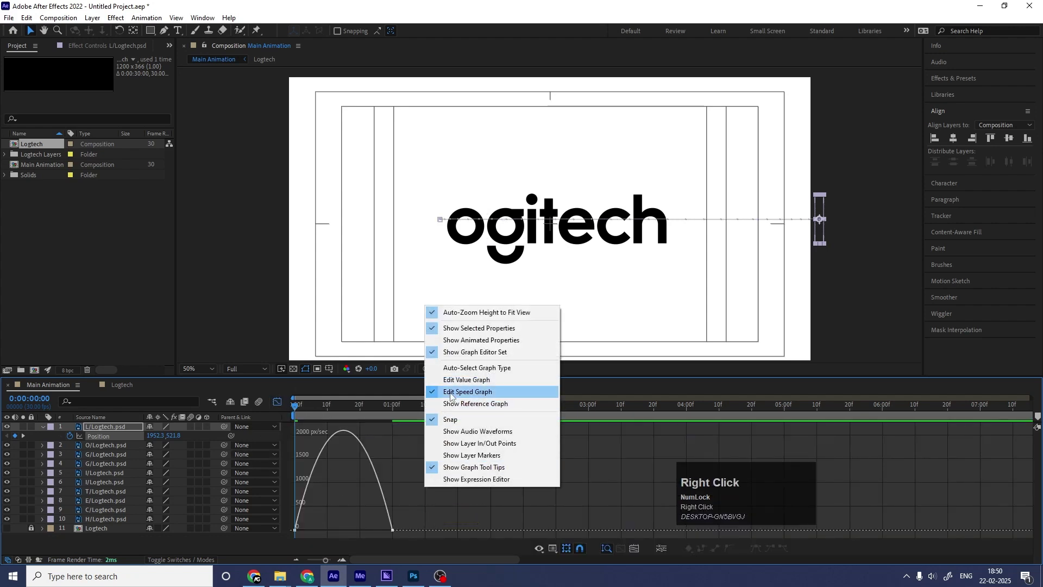
{"action": "left_click_drag", "start_coordinate": [419, 502], "coordinate": [343, 530]}
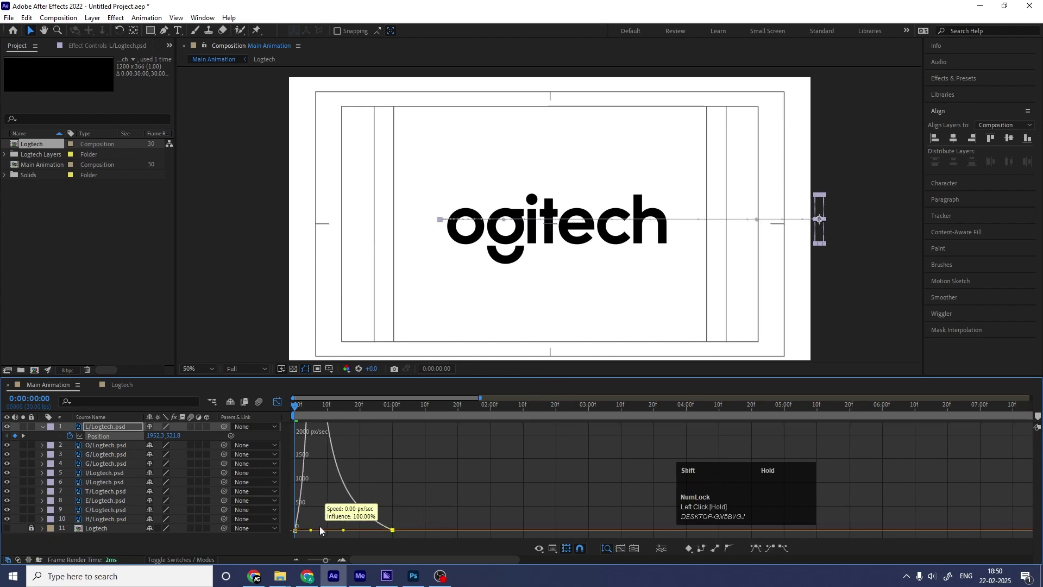
{"action": "left_click", "coordinate": [278, 402]}
{"action": "key", "text": "space"}
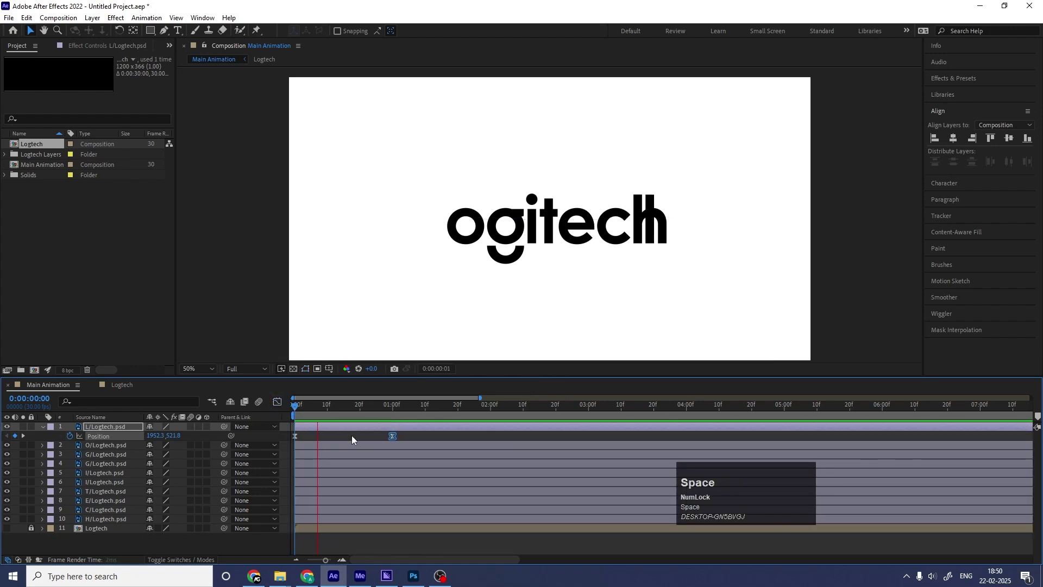
{"action": "key", "text": "space"}
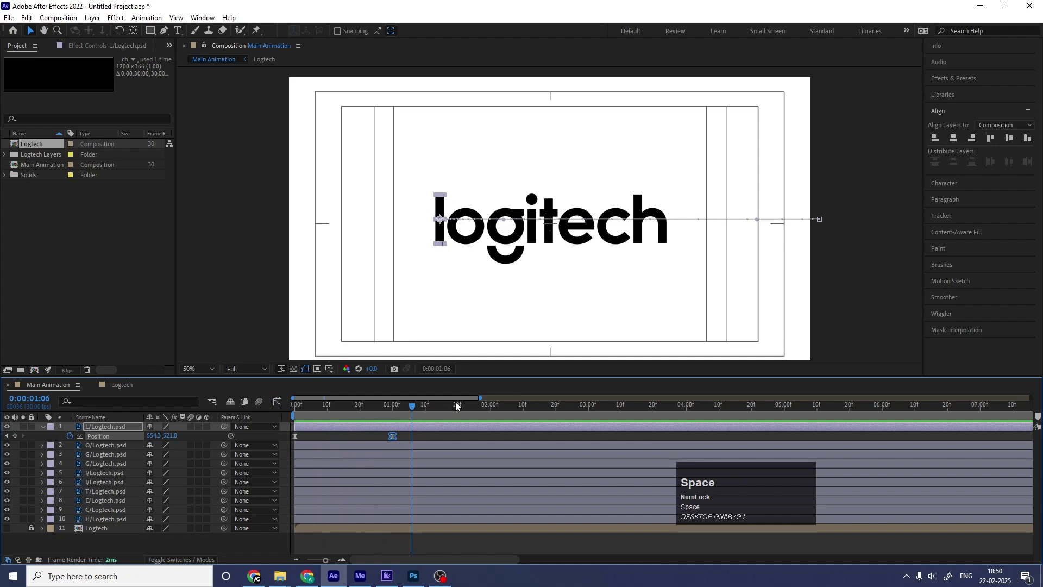
Step: Move the L's end Position keyframe to 0:00:01:20 and preview the slower slide
{"action": "mouse_move", "coordinate": [457, 407]}
{"action": "left_mouse_down"}
{"action": "mouse_move", "coordinate": [492, 416]}
{"action": "mouse_move", "coordinate": [458, 411]}
{"action": "left_mouse_up"}
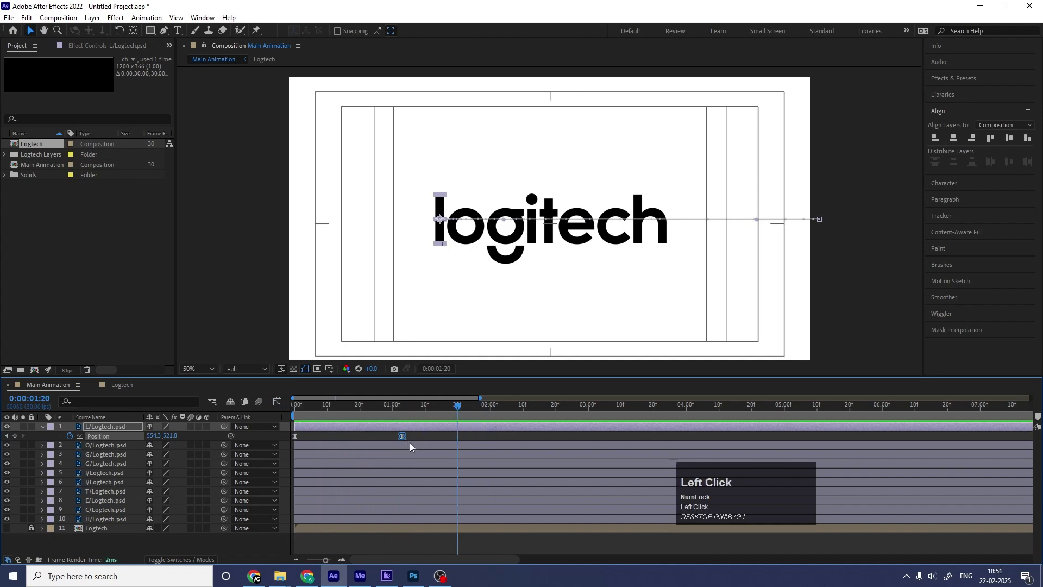
{"action": "left_click_drag", "start_coordinate": [404, 436], "coordinate": [458, 448]}
{"action": "key", "text": "Home"}
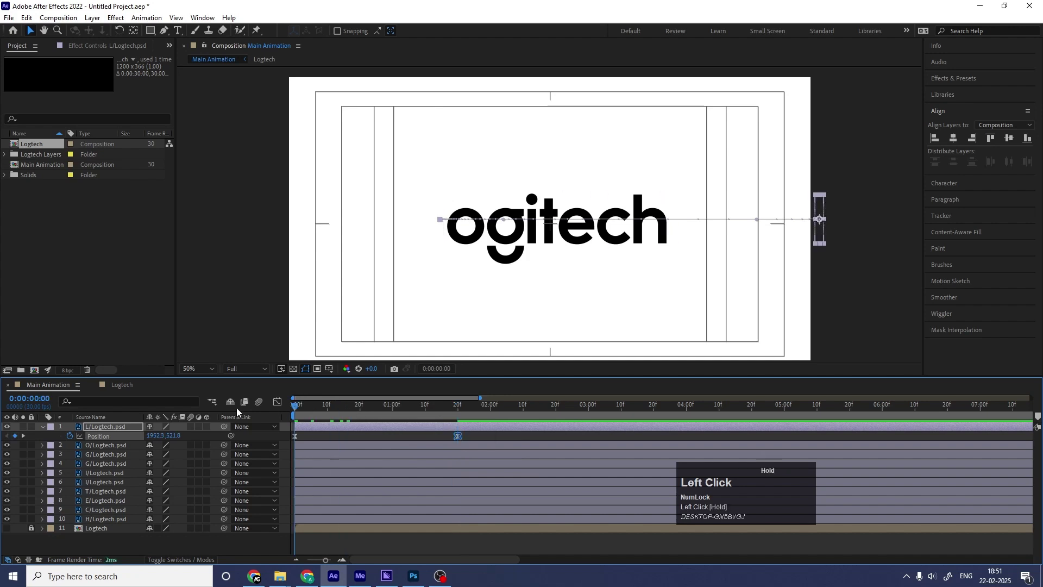
{"action": "key", "text": "space"}
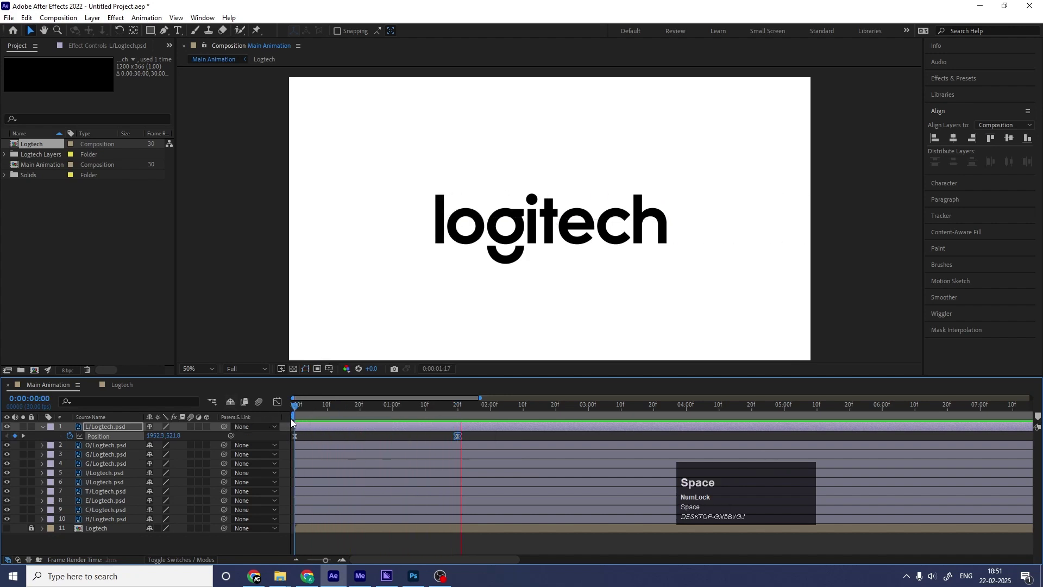
{"action": "key", "text": "space"}
{"action": "left_click", "coordinate": [335, 407]}
{"action": "key", "text": "space"}
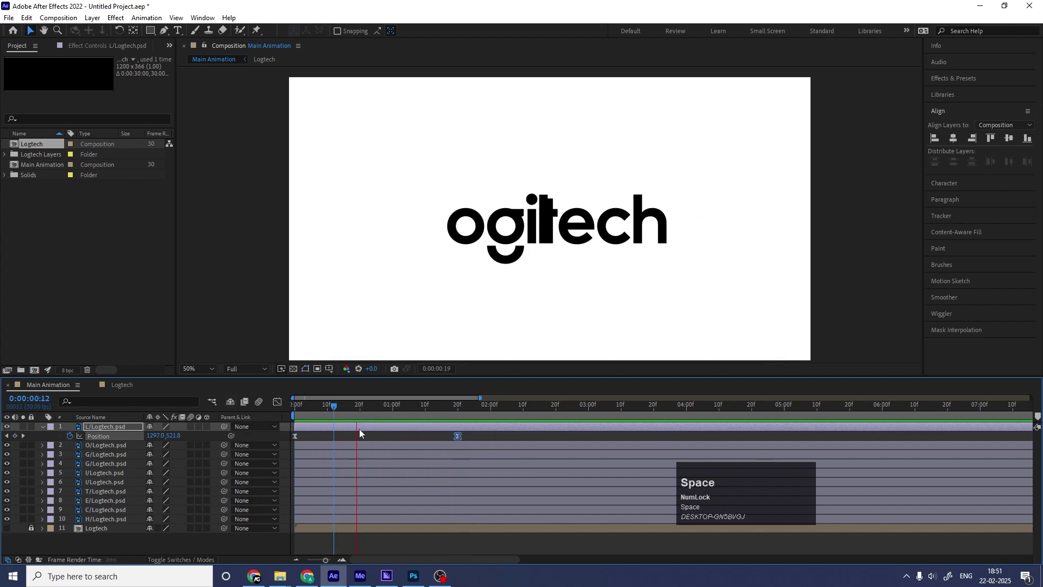
{"action": "key", "text": "space"}
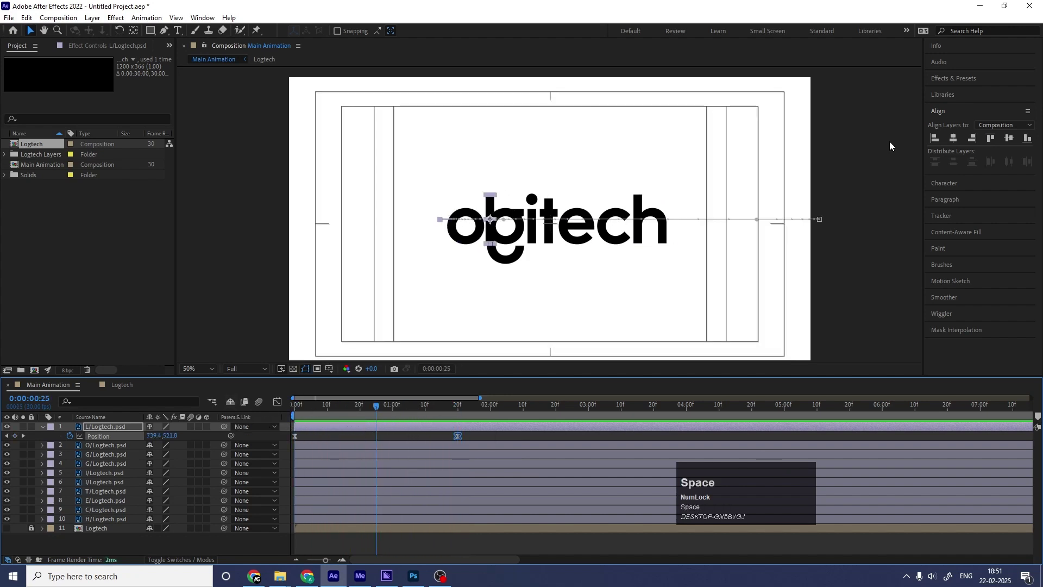
Step: Solo the L layer, apply the Time category's Echo effect to it, and preview the result
{"action": "left_click", "coordinate": [23, 427]}
{"action": "left_click", "coordinate": [977, 77]}
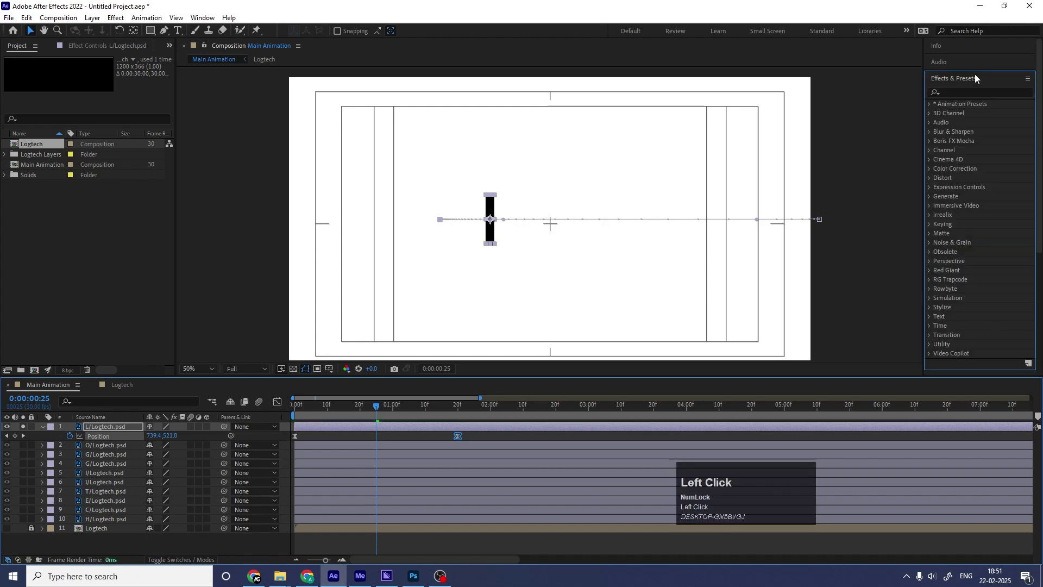
{"action": "left_click", "coordinate": [977, 91]}
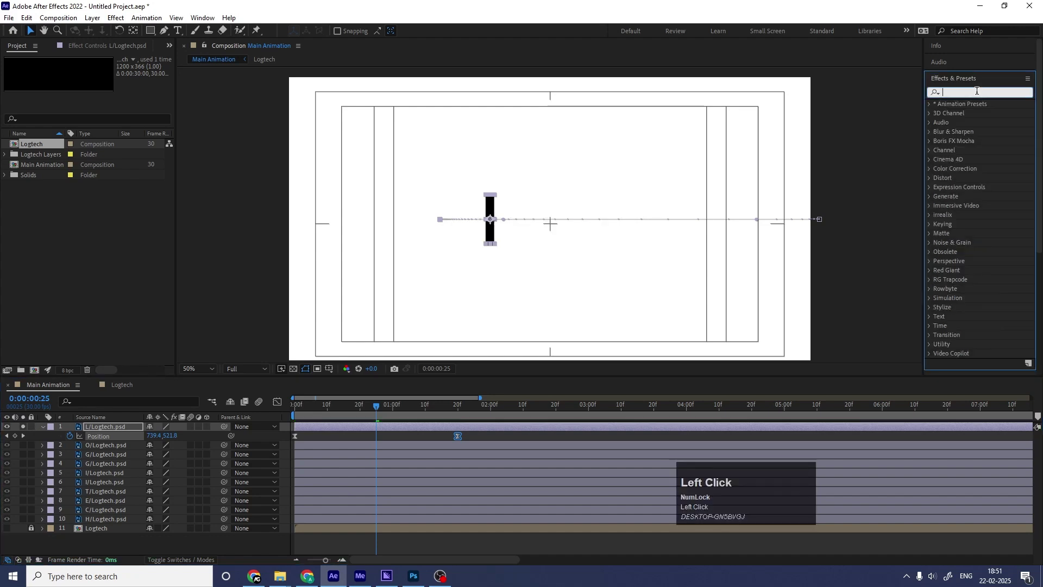
{"action": "type", "text": "echo"}
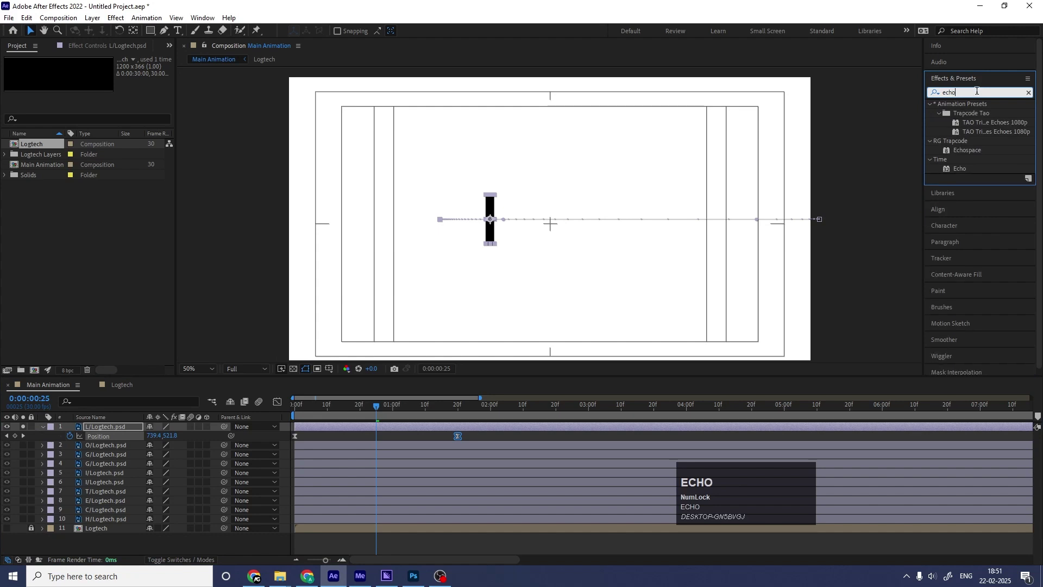
{"action": "double_click", "coordinate": [958, 169]}
{"action": "key", "text": "space"}
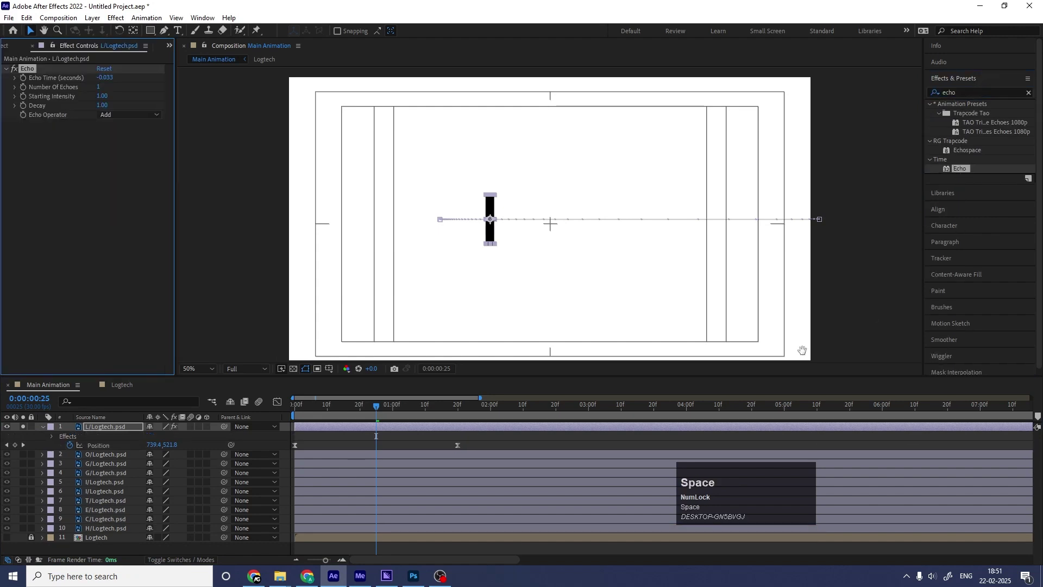
{"action": "key", "text": "space"}
Step: Set the L's Number of Echoes to 19 and pre-compose the L layer, leaving all attributes in Main Animation
{"action": "left_click", "coordinate": [392, 405]}
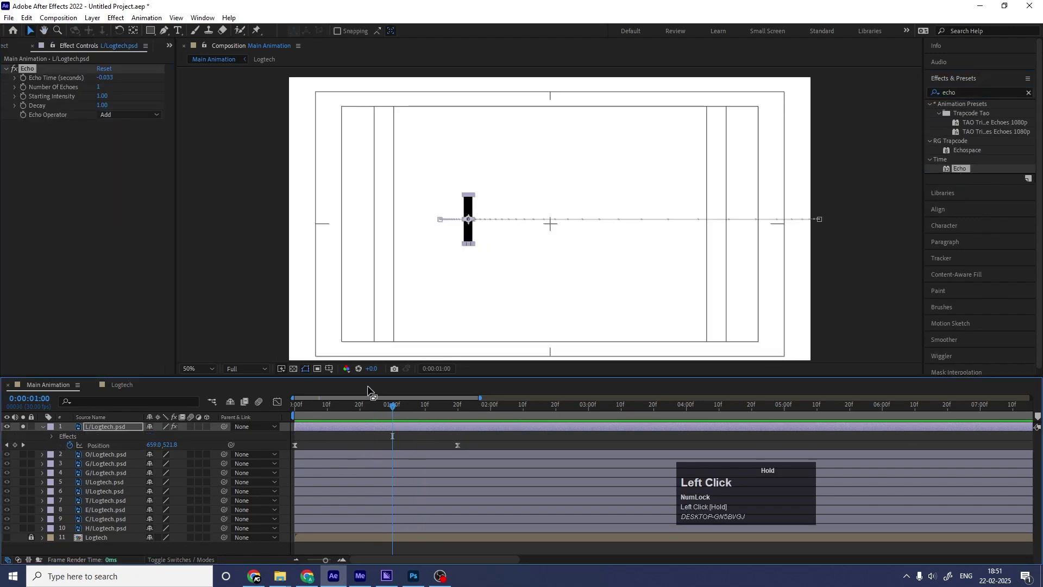
{"action": "left_click_drag", "start_coordinate": [98, 87], "coordinate": [108, 86]}
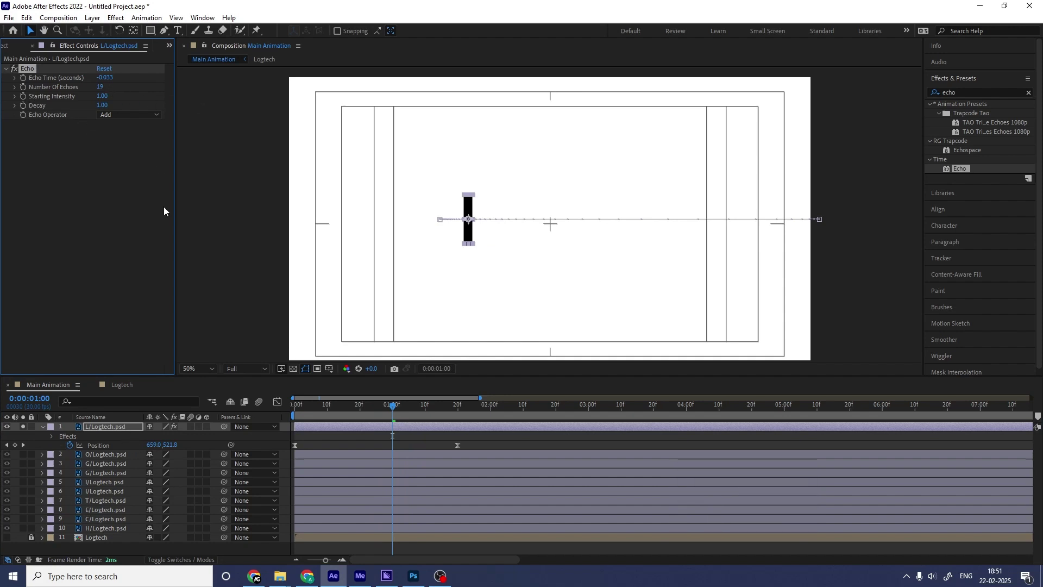
{"action": "left_click", "coordinate": [27, 67]}
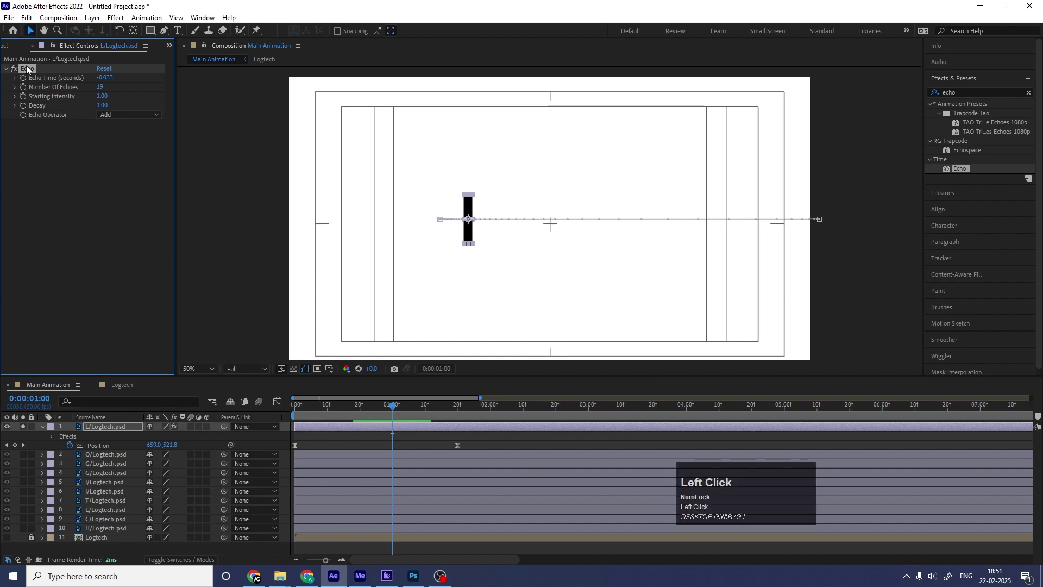
{"action": "left_click", "coordinate": [103, 427]}
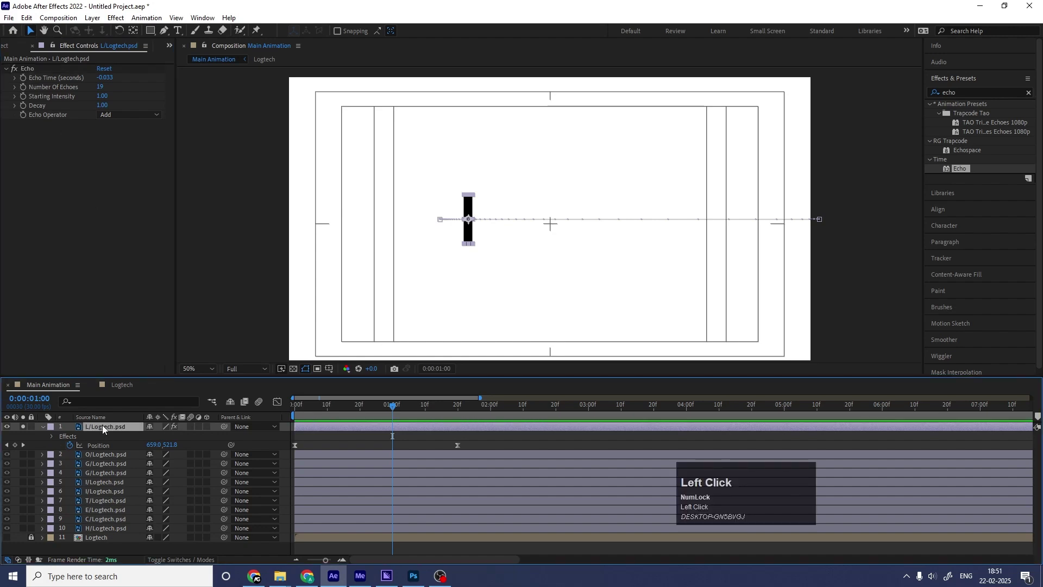
{"action": "key", "text": "ctrl+shift+c"}
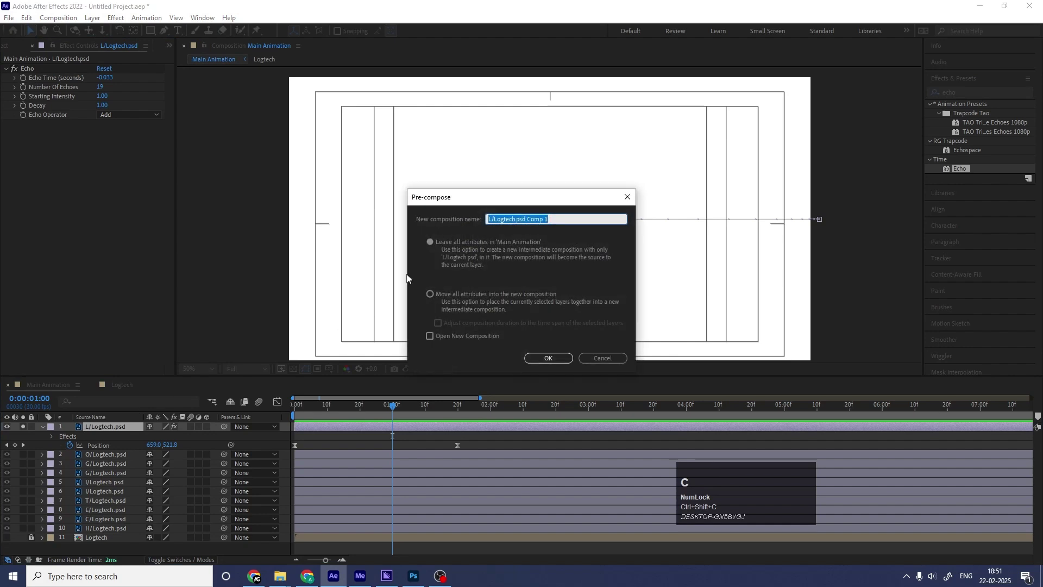
{"action": "left_click", "coordinate": [541, 357]}
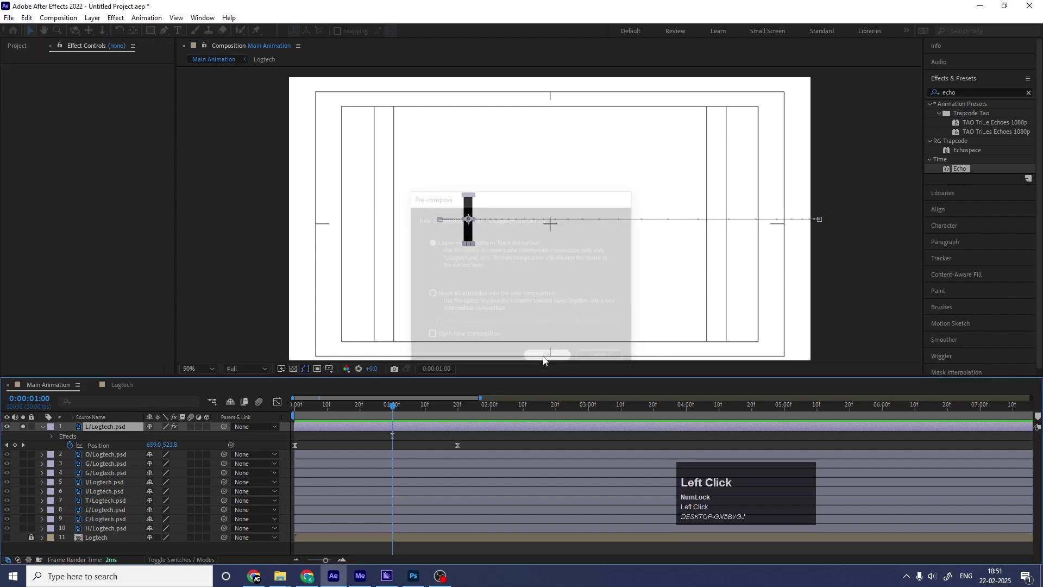
Step: Enable collapse transformations on the pre-composed L layer and preview its echo trail
{"action": "key", "text": "space"}
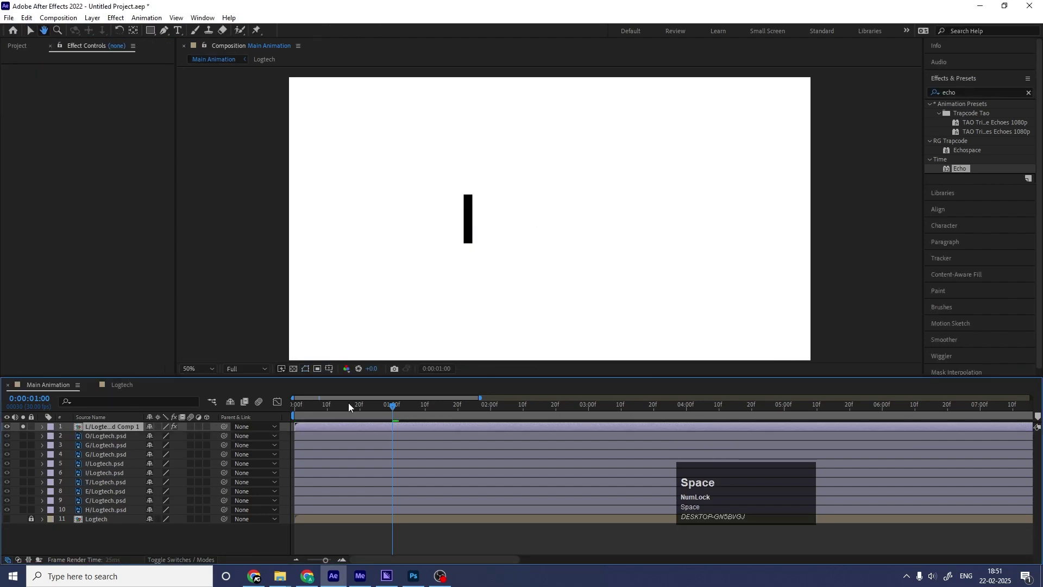
{"action": "left_click", "coordinate": [158, 427]}
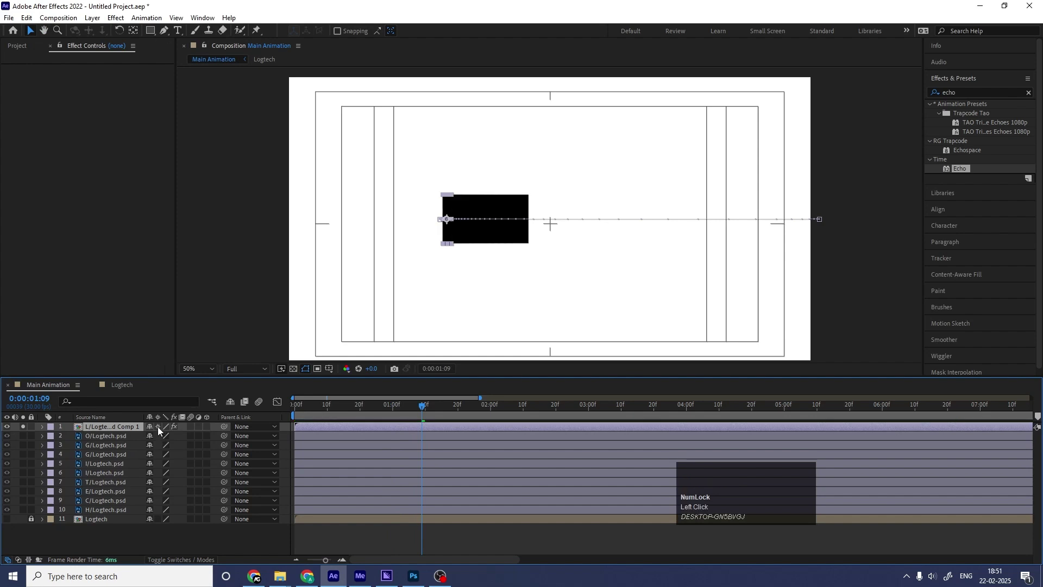
{"action": "key", "text": "space"}
{"action": "key", "text": "space"}
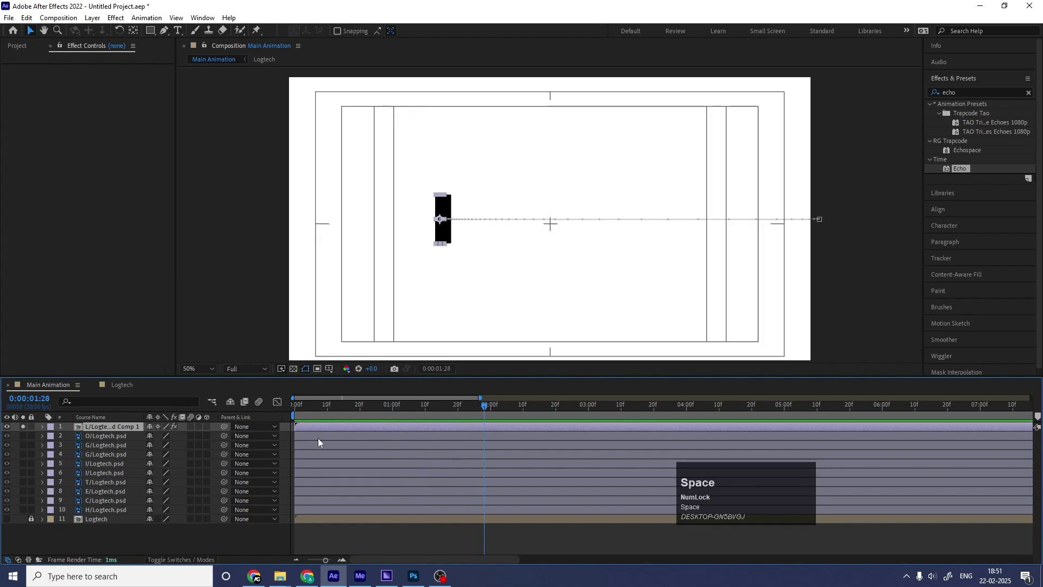
Step: Look inside the L's pre-composition, return to Main Animation, and replay the slide to examine the gaps between echoes
{"action": "double_click", "coordinate": [120, 429]}
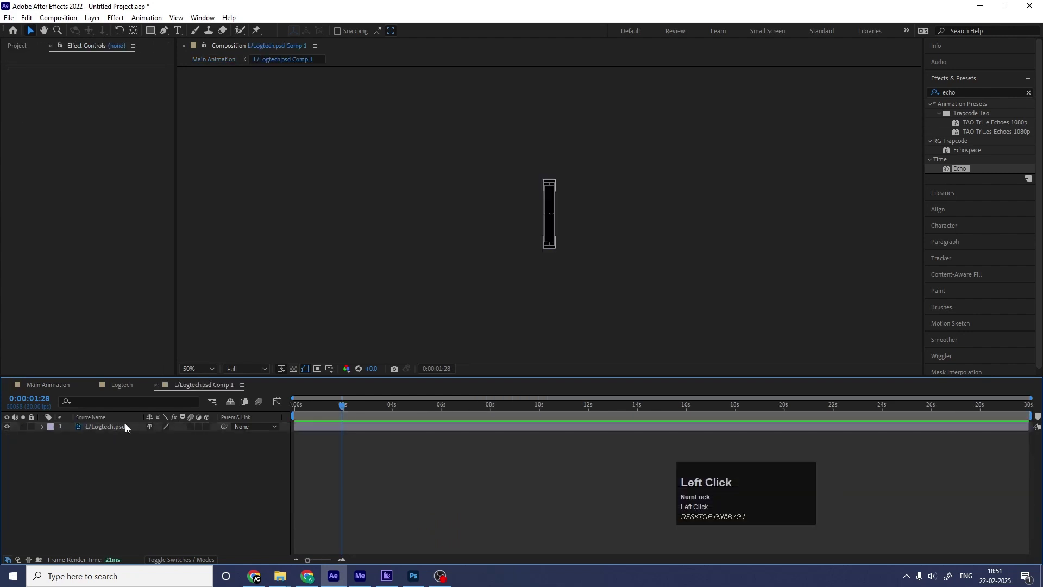
{"action": "left_click", "coordinate": [125, 427]}
{"action": "left_click", "coordinate": [60, 383]}
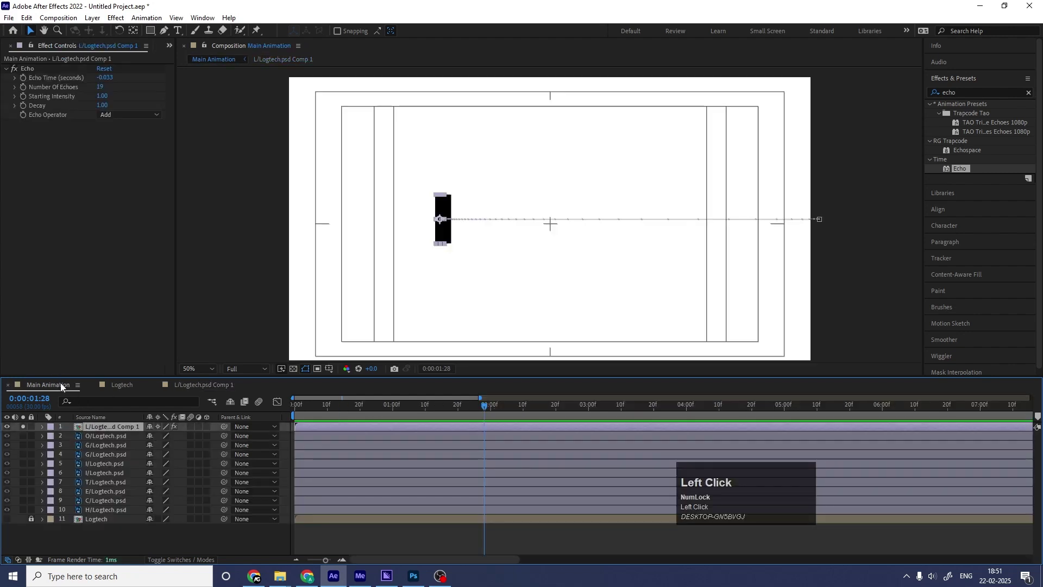
{"action": "key", "text": "space"}
{"action": "left_click", "coordinate": [306, 407]}
{"action": "key", "text": "space"}
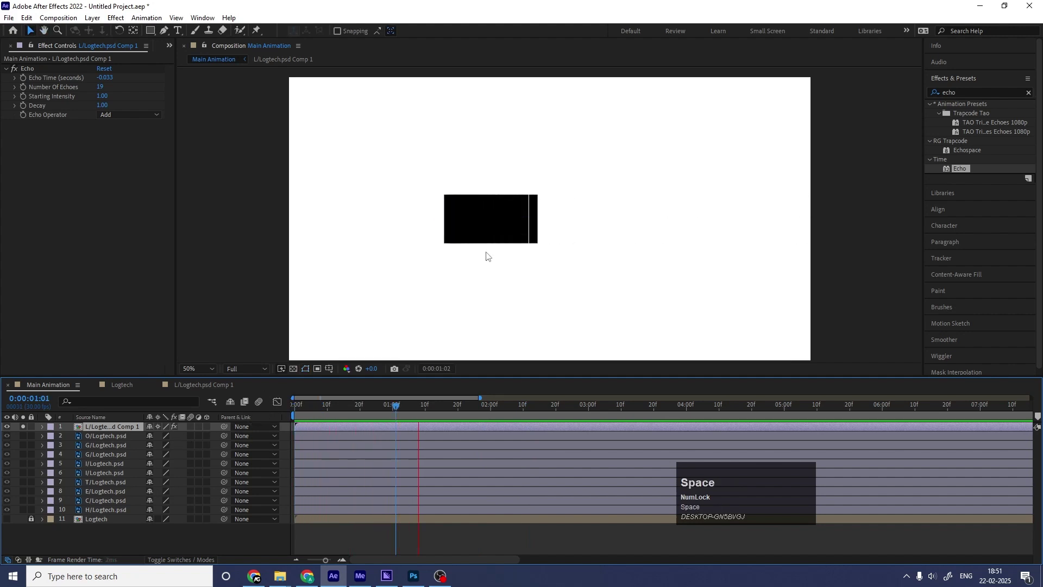
{"action": "left_click_drag", "start_coordinate": [407, 410], "coordinate": [372, 416]}
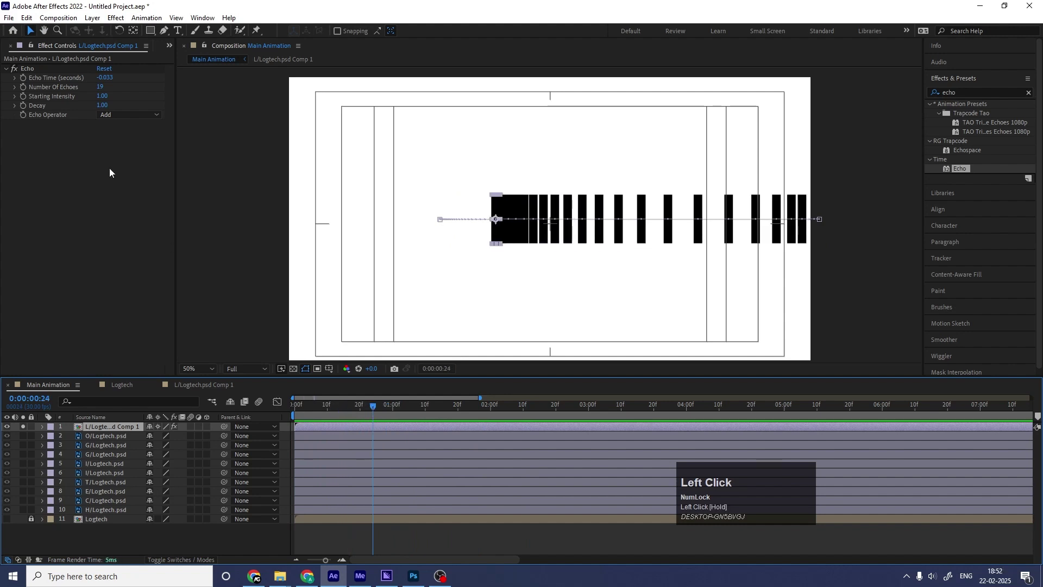
Step: Set the L's Echo Operator to Maximum and preview the trail
{"action": "left_click", "coordinate": [128, 115]}
{"action": "left_click", "coordinate": [132, 139]}
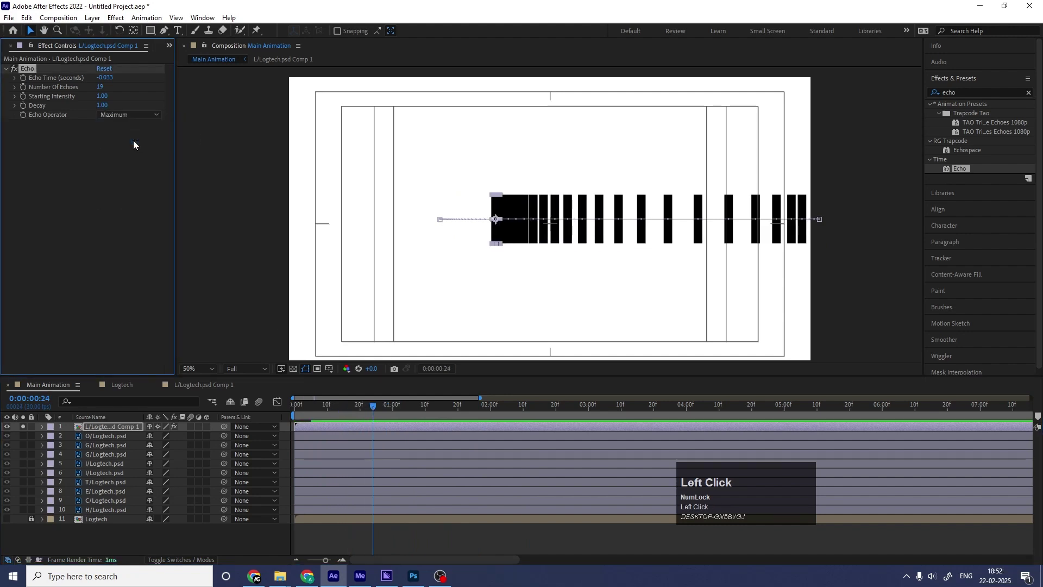
{"action": "key", "text": "space"}
{"action": "key", "text": "space"}
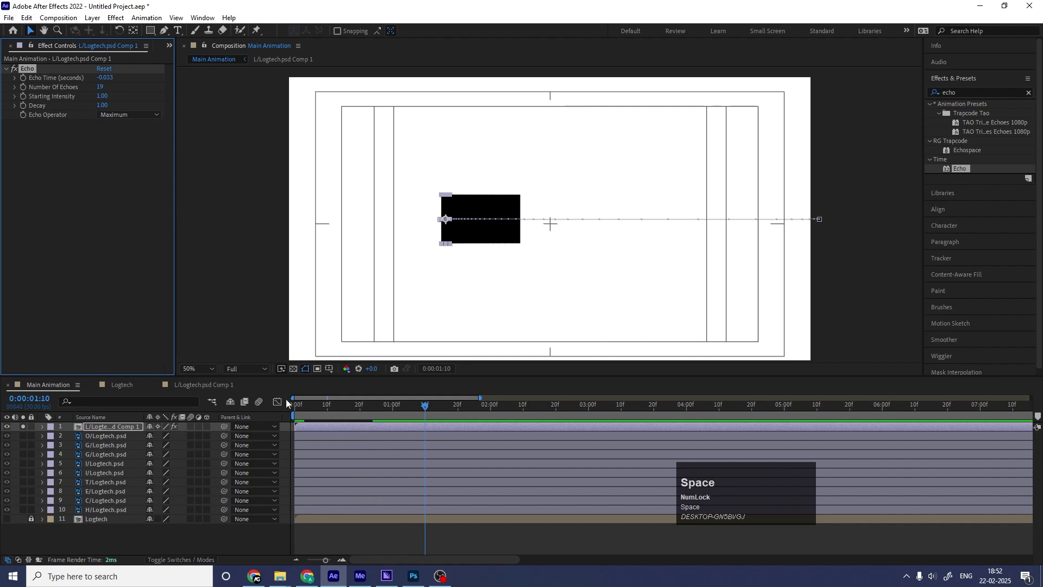
Step: Set the L's Number of Echoes to 20 and its Echo Time to -0.0033 seconds, and preview the trail
{"action": "left_click", "coordinate": [104, 87]}
{"action": "key", "text": "Return"}
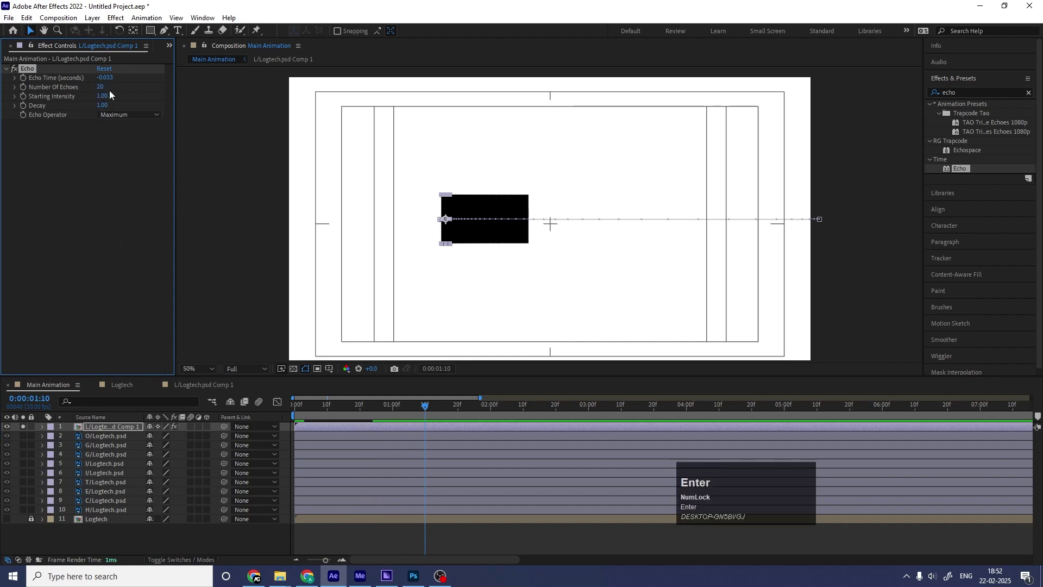
{"action": "left_click", "coordinate": [105, 78]}
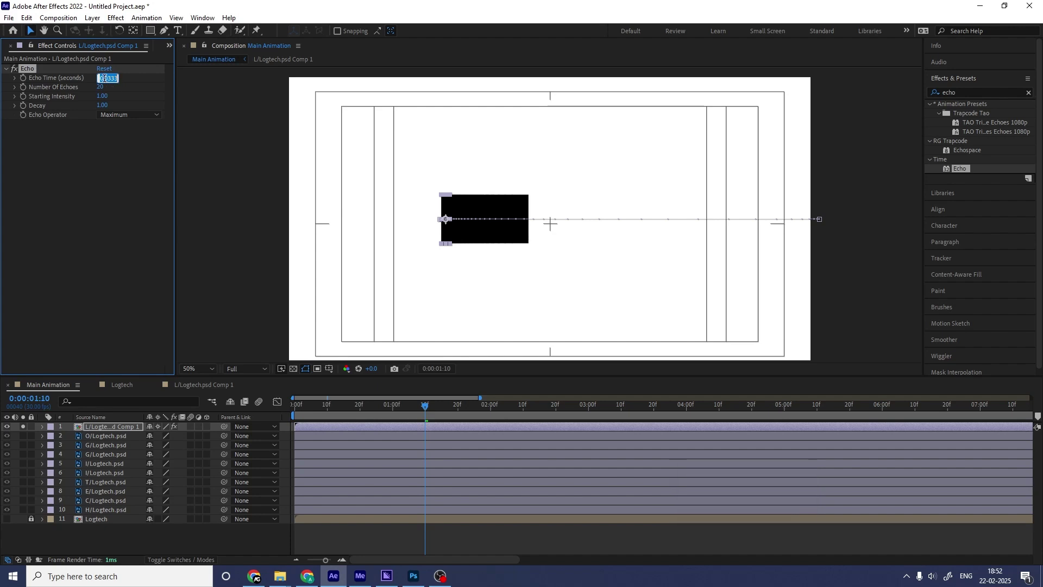
{"action": "left_click", "coordinate": [104, 78]}
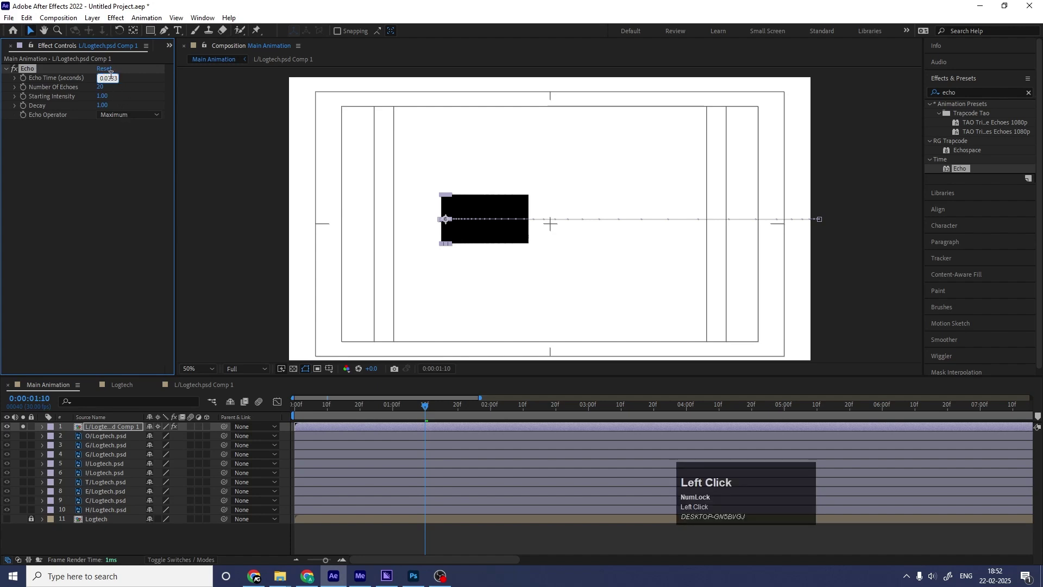
{"action": "key", "text": "BackSpace"}
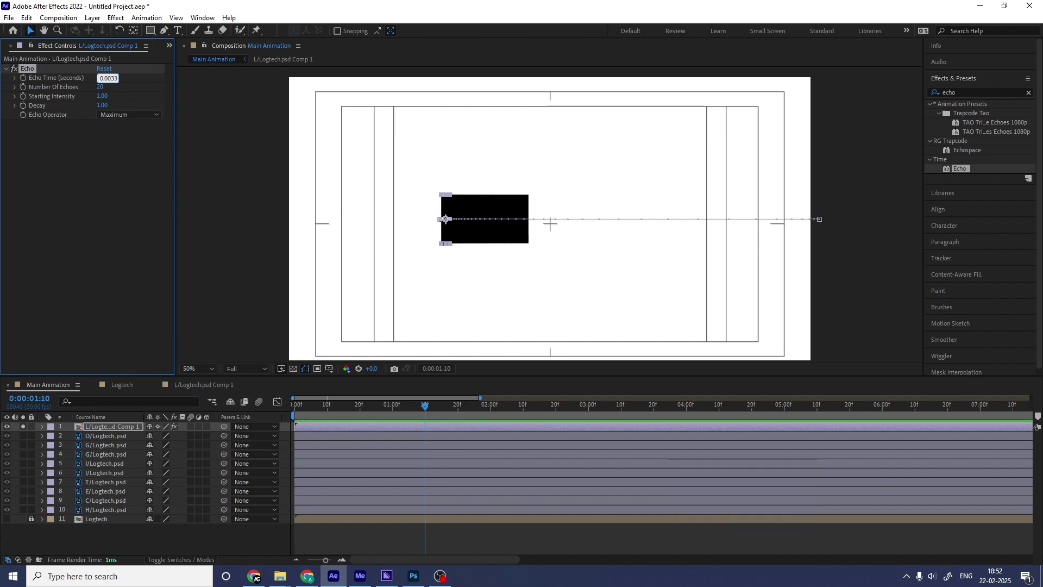
{"action": "left_click", "coordinate": [286, 431]}
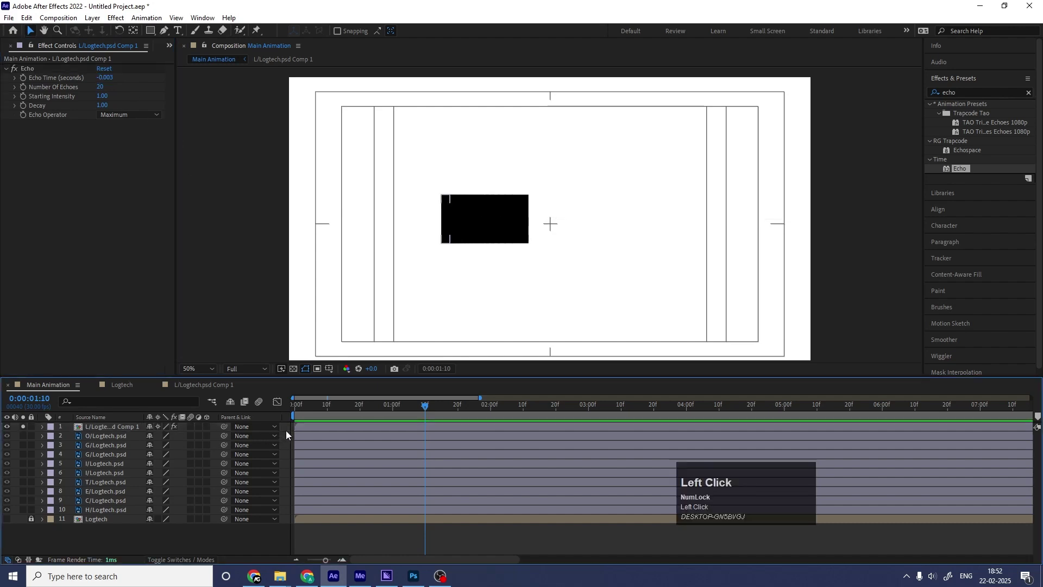
{"action": "key", "text": "space"}
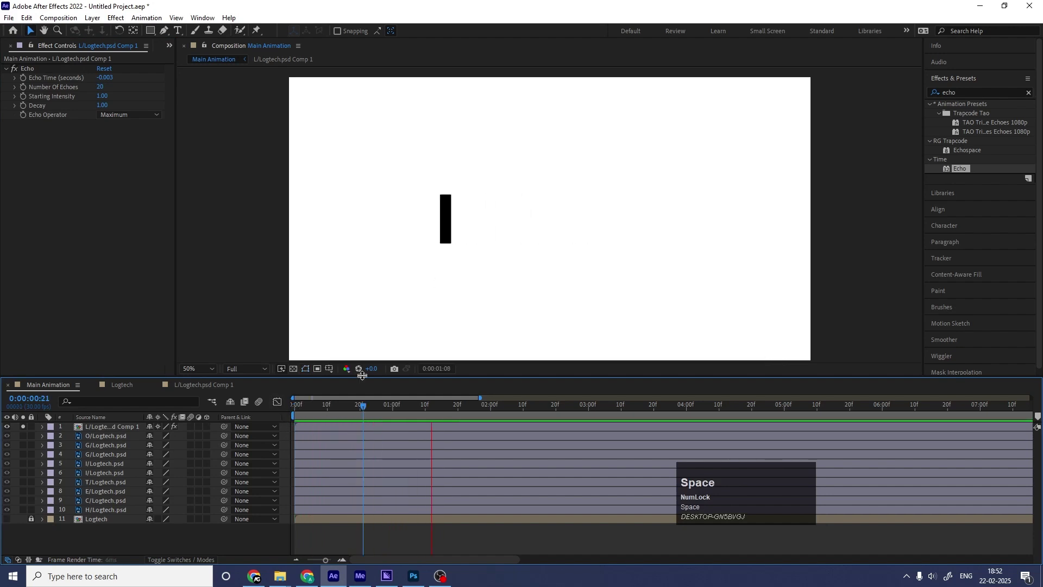
{"action": "key", "text": "space"}
Step: Raise the L's Number of Echoes to 100 and preview the solid trail from the start of the composition
{"action": "left_click", "coordinate": [360, 406]}
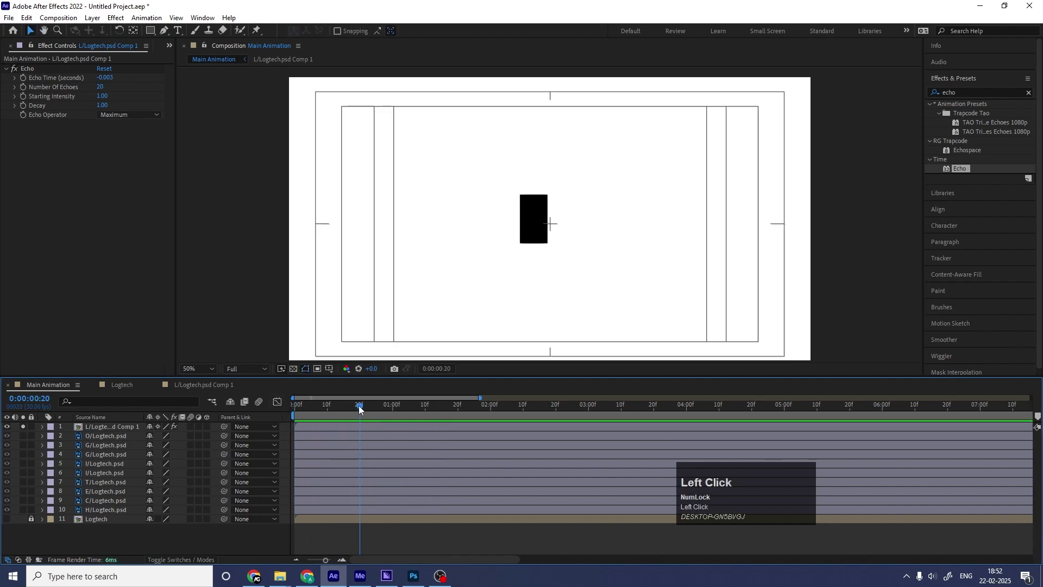
{"action": "left_click", "coordinate": [99, 88]}
{"action": "type", "text": "100"}
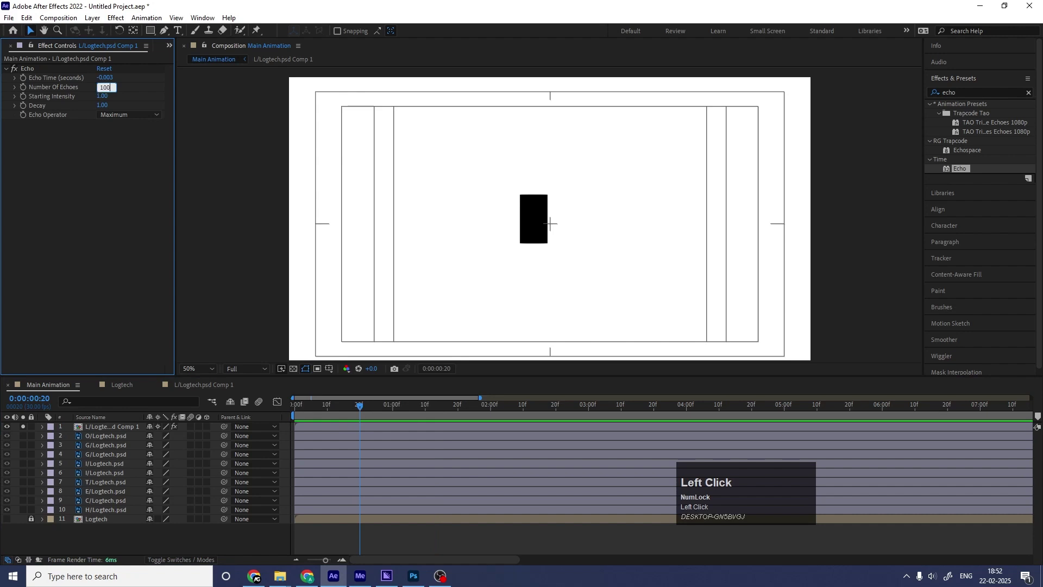
{"action": "key", "text": "Return"}
{"action": "left_click", "coordinate": [295, 406]}
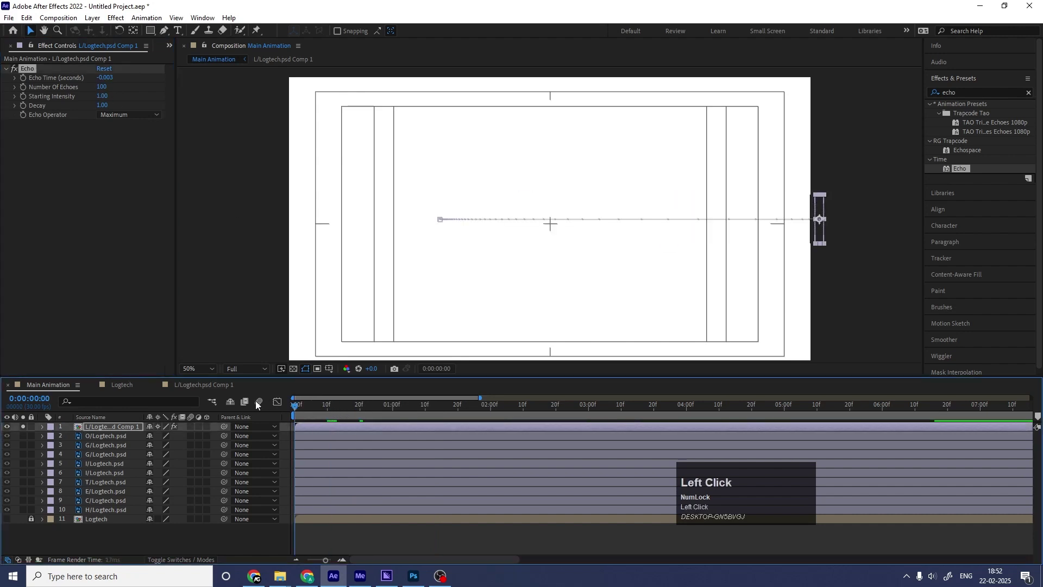
{"action": "key", "text": "space"}
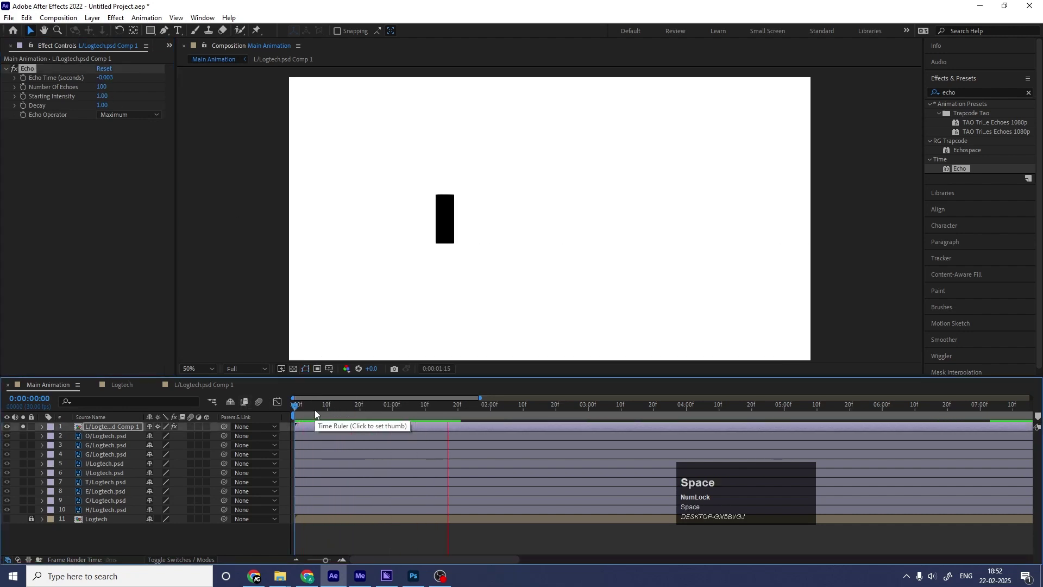
{"action": "key", "text": "space"}
{"action": "left_click", "coordinate": [353, 407]}
Step: Turn off solo on the L layer and preview its slide together with all the other letters
{"action": "left_click", "coordinate": [22, 426]}
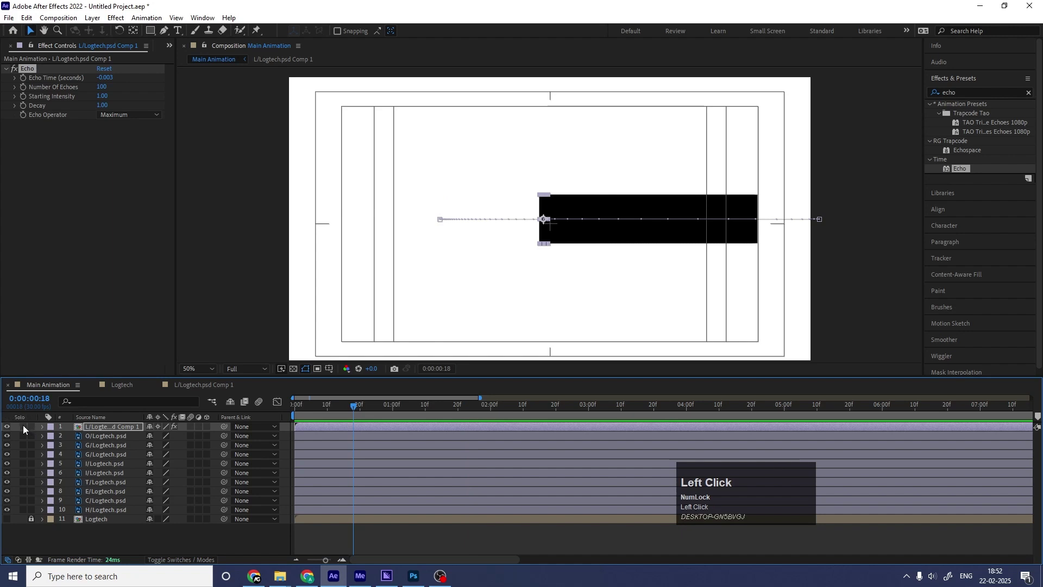
{"action": "key", "text": "space"}
{"action": "key", "text": "space"}
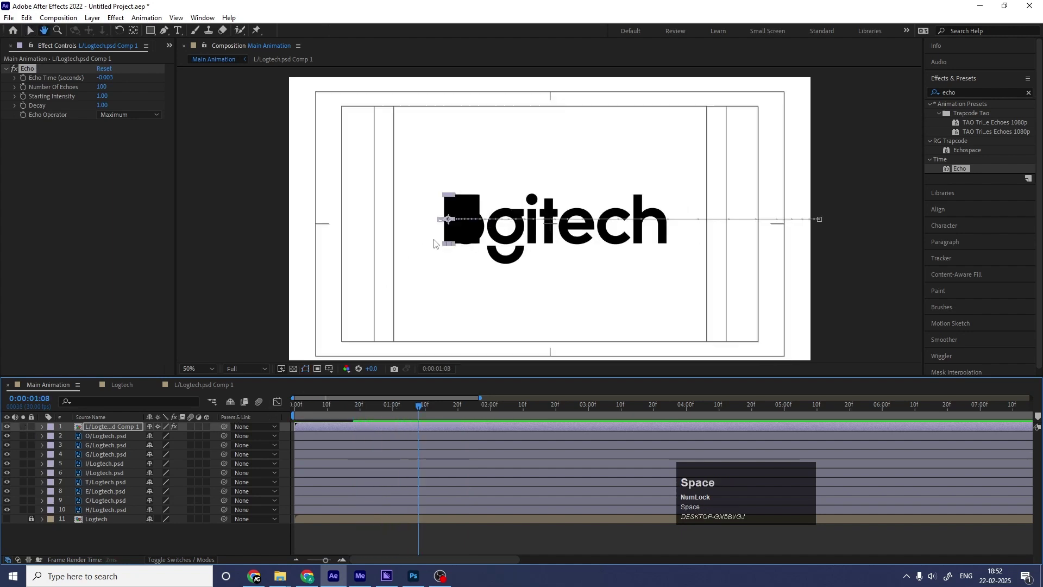
Step: Trim the O layer's in point to 0:00:01:06 and preview the result
{"action": "left_click_drag", "start_coordinate": [384, 406], "coordinate": [412, 406]}
{"action": "left_click", "coordinate": [370, 437]}
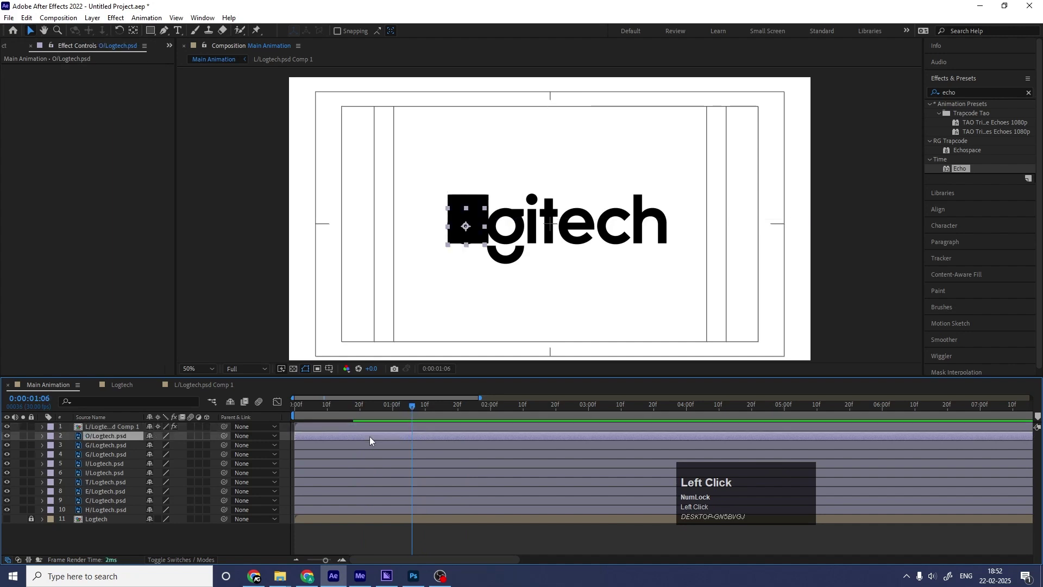
{"action": "key", "text": "alt+bracketleft"}
{"action": "key", "text": "space"}
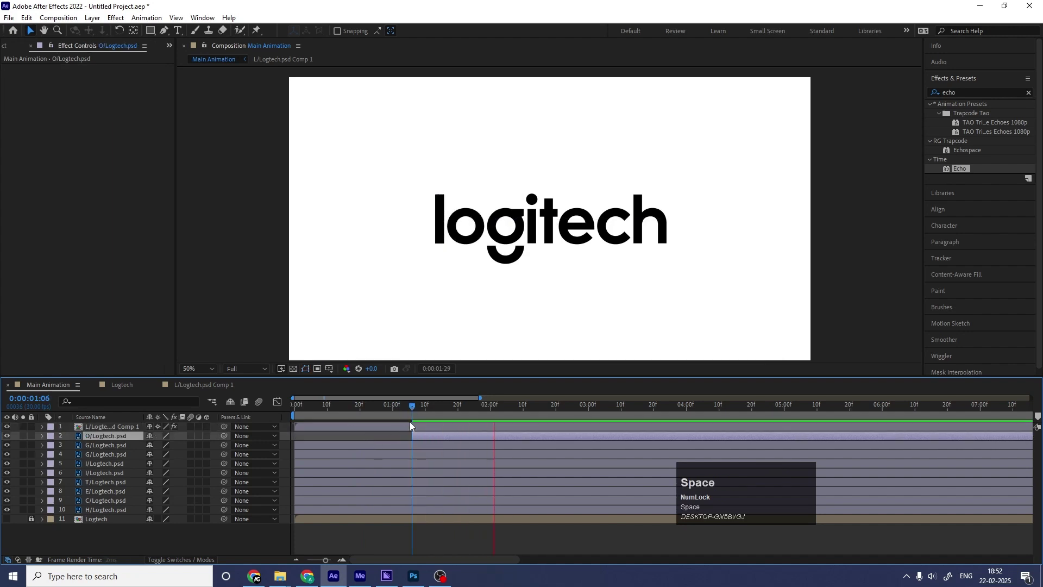
{"action": "key", "text": "space"}
Step: Solo the L and O layers and preview them together from 0:00:00:00
{"action": "left_click_drag", "start_coordinate": [387, 406], "coordinate": [294, 407]}
{"action": "left_click_drag", "start_coordinate": [23, 436], "coordinate": [24, 428]}
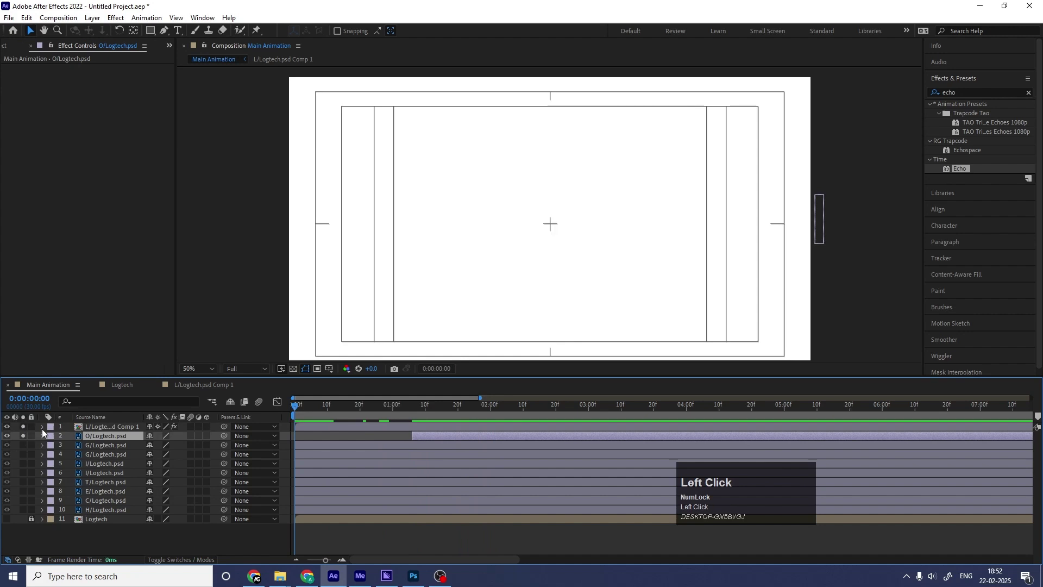
{"action": "key", "text": "space"}
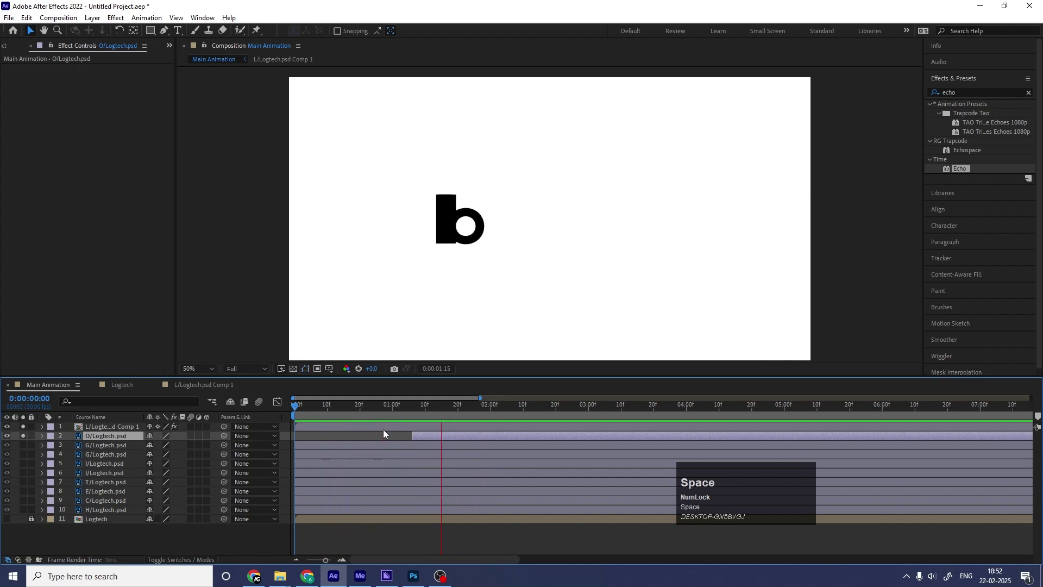
Step: Replay the soloed L and O letters from the start, turn off their solo and lock both layers
{"action": "key", "text": "space"}
{"action": "left_click_drag", "start_coordinate": [404, 407], "coordinate": [249, 416]}
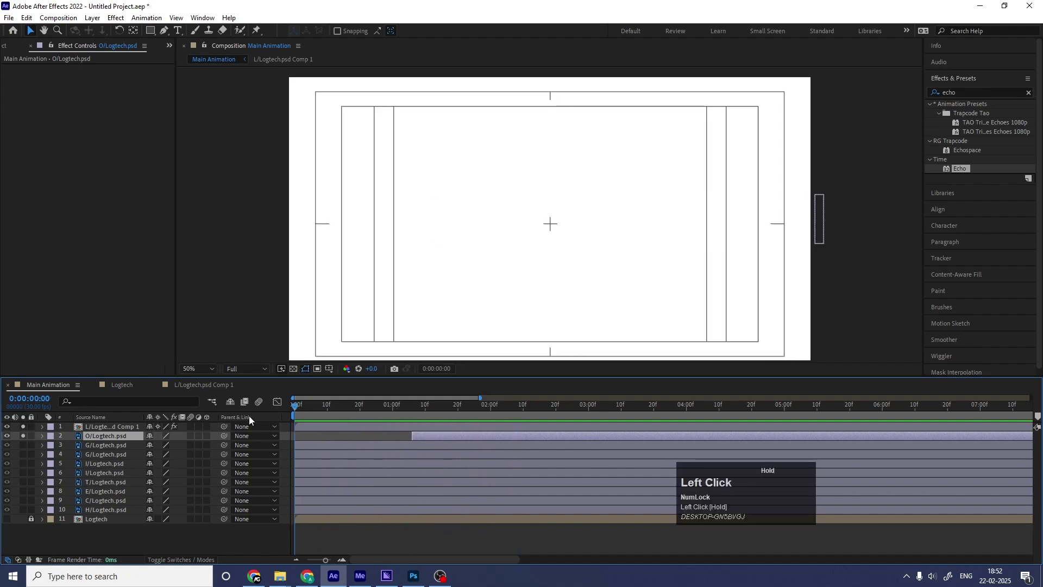
{"action": "key", "text": "space"}
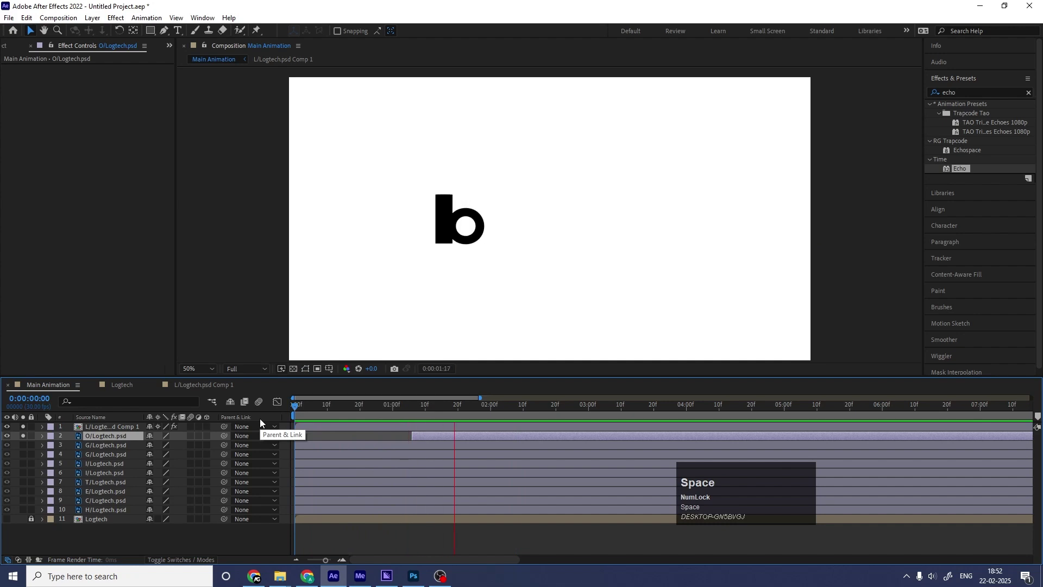
{"action": "key", "text": "space"}
{"action": "left_click_drag", "start_coordinate": [23, 436], "coordinate": [31, 427]}
{"action": "key", "text": "space"}
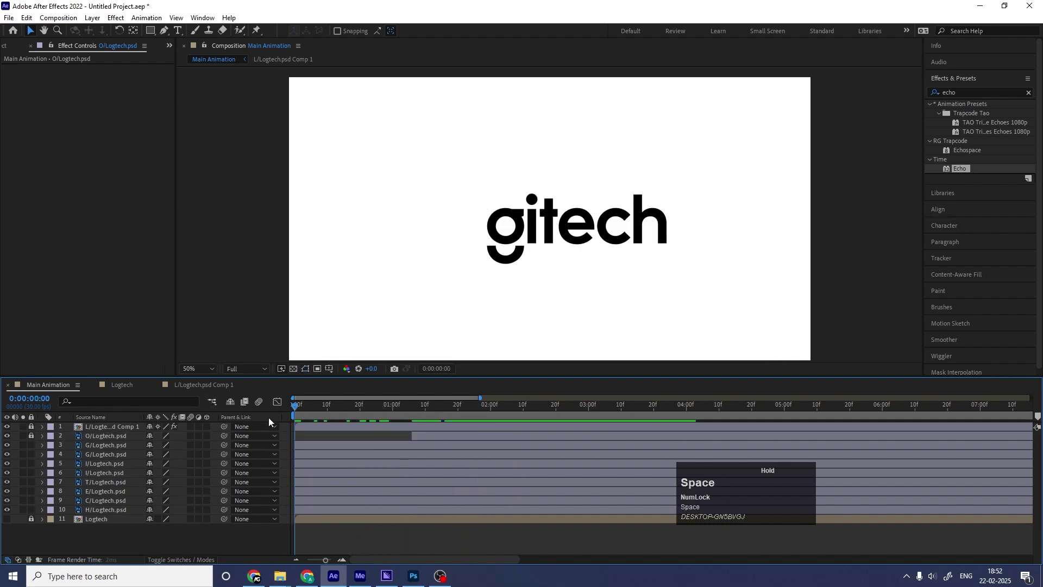
{"action": "key", "text": "space"}
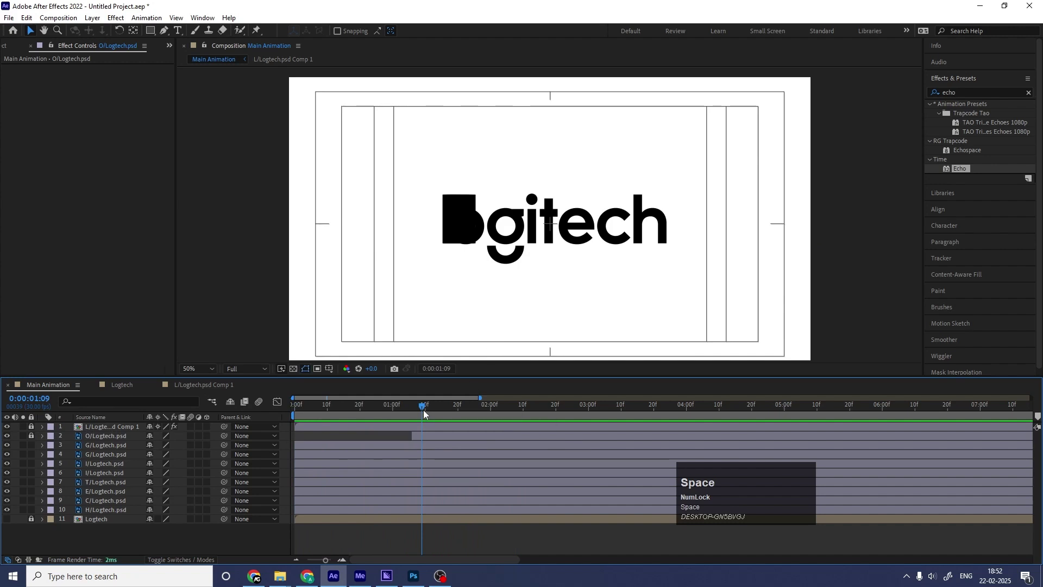
Step: Select both G layers and move their start to 0:00:00:19
{"action": "mouse_move", "coordinate": [423, 410]}
{"action": "left_mouse_down"}
{"action": "mouse_move", "coordinate": [406, 405]}
{"action": "mouse_move", "coordinate": [419, 408]}
{"action": "left_mouse_up"}
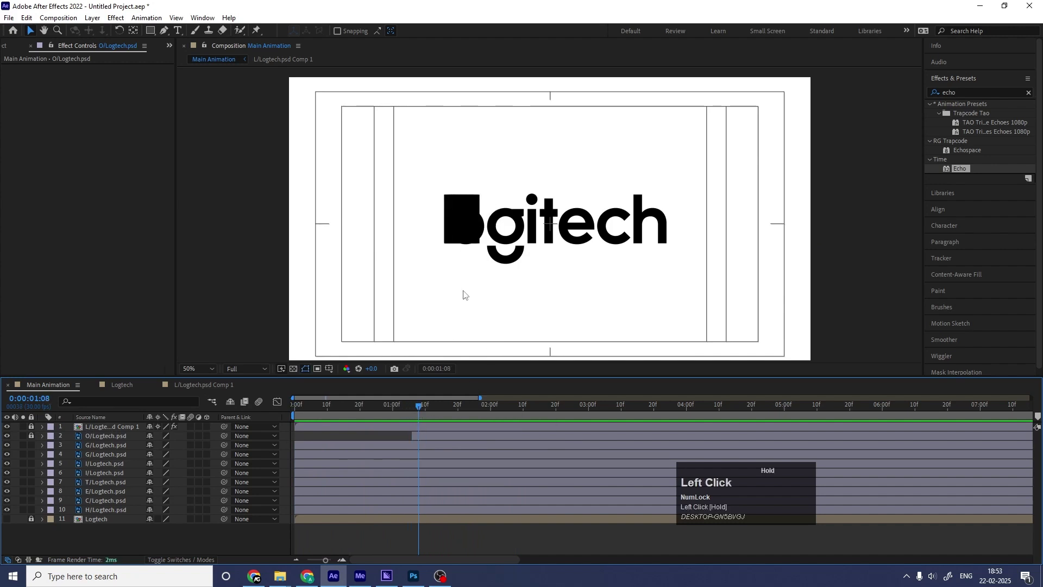
{"action": "left_click", "coordinate": [504, 234]}
{"action": "left_click", "coordinate": [500, 260], "text": "shift"}
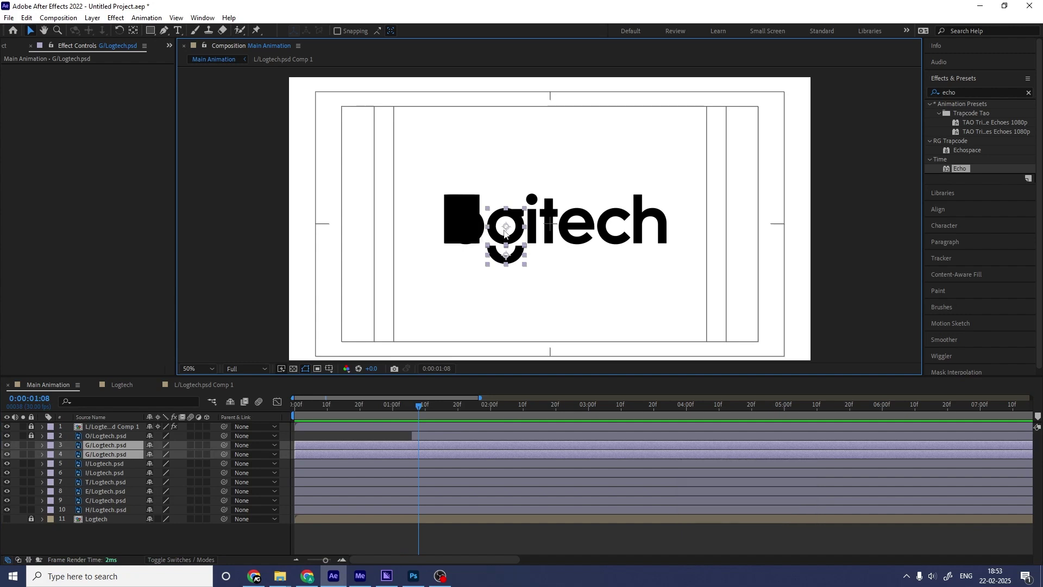
{"action": "left_click_drag", "start_coordinate": [412, 408], "coordinate": [357, 407]}
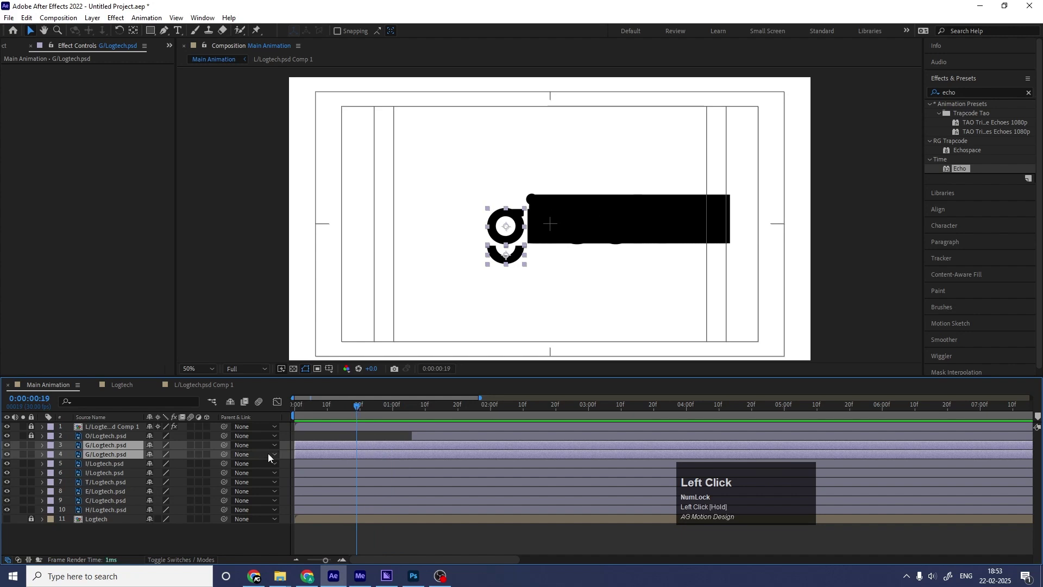
{"action": "key", "text": "bracketleft"}
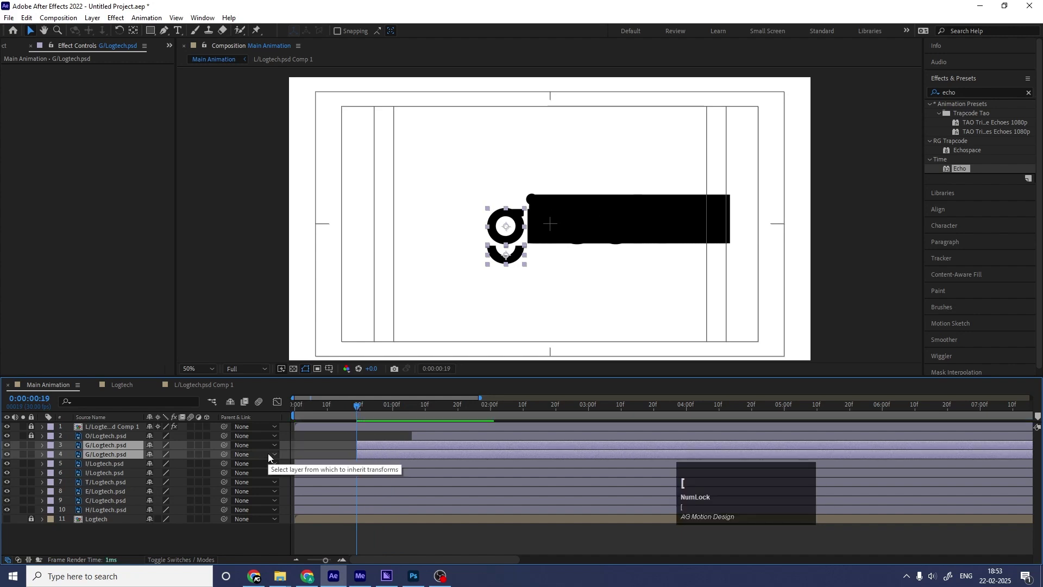
Step: Separate the Position dimensions of both G layers
{"action": "key", "text": "p"}
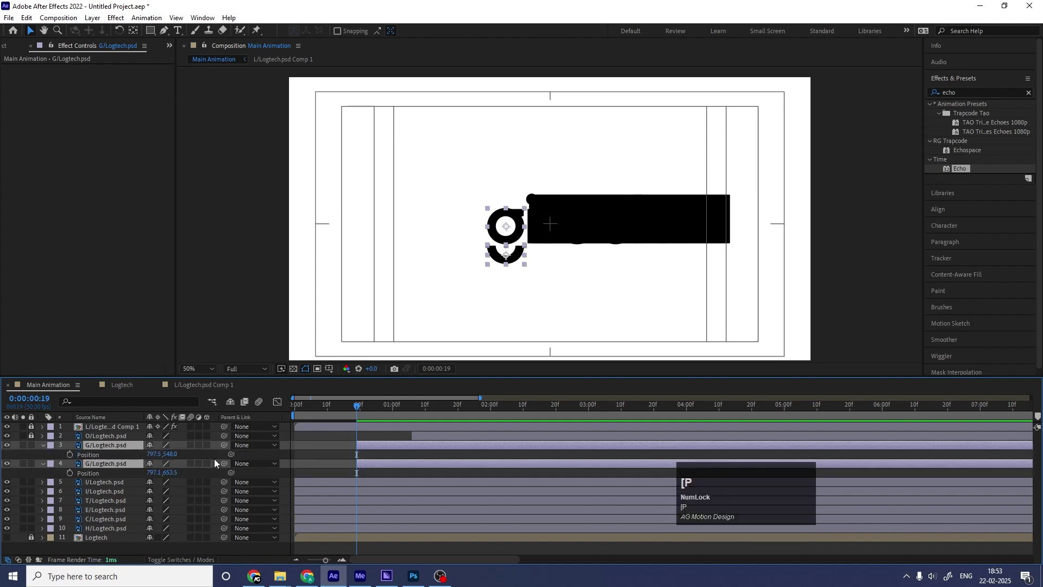
{"action": "left_click", "coordinate": [111, 446]}
{"action": "left_click", "coordinate": [94, 474], "text": "shift"}
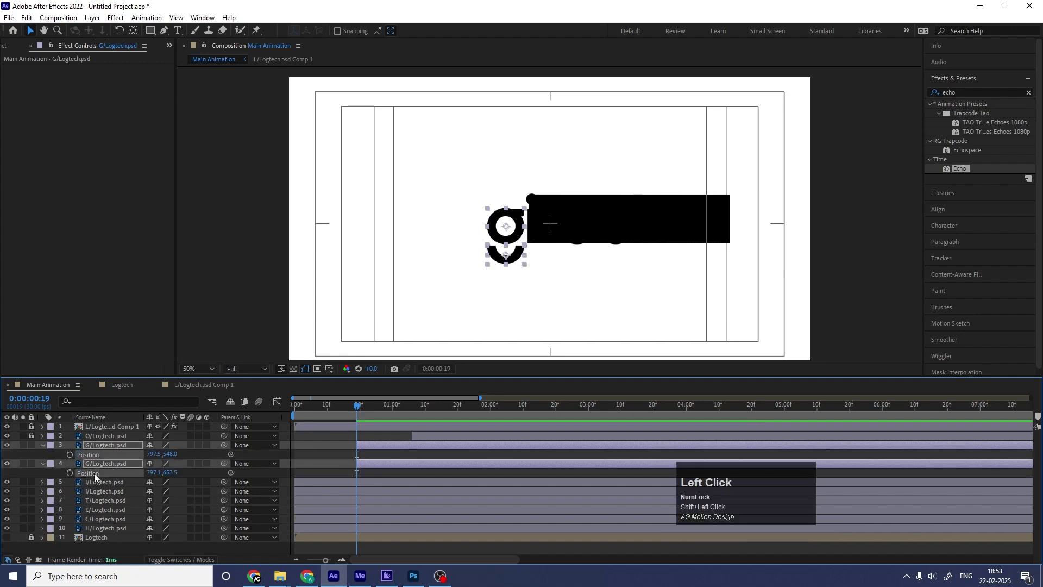
{"action": "right_click", "coordinate": [93, 473]}
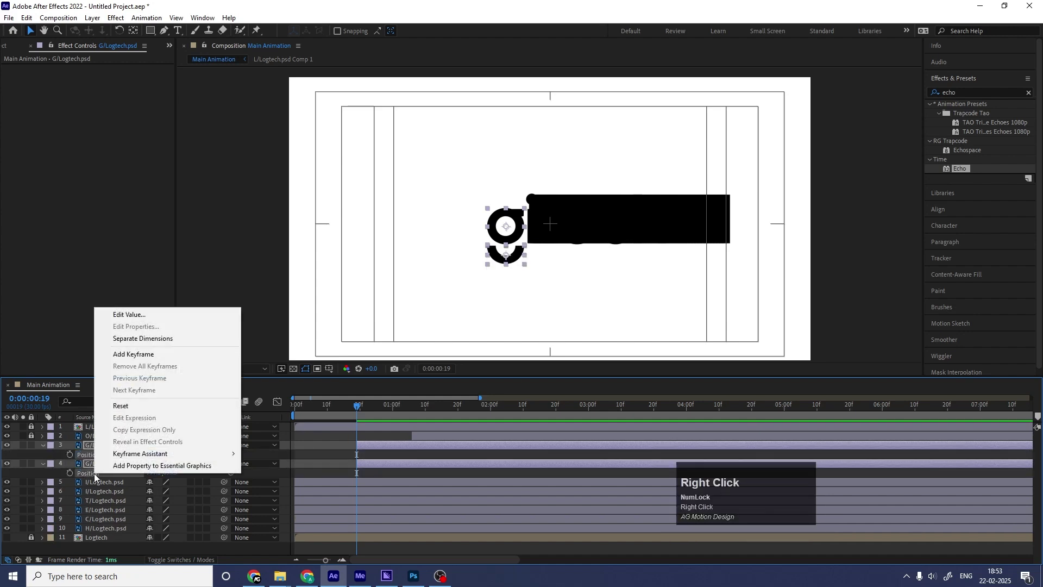
{"action": "left_click", "coordinate": [125, 338]}
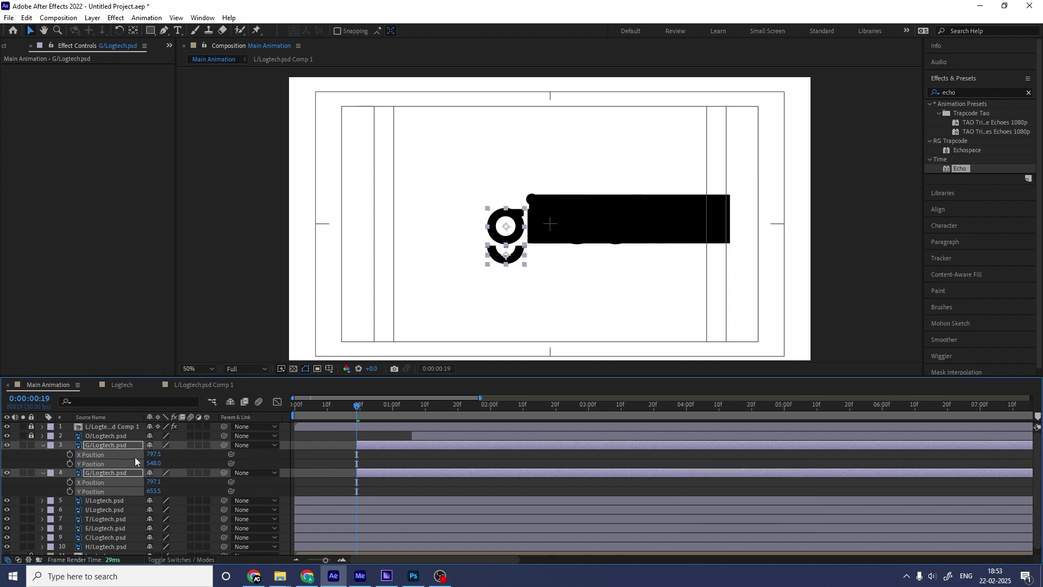
Step: Add X Position, Y Position and Rotation keyframes to both G layers at 0:00:00:19
{"action": "left_click", "coordinate": [67, 455]}
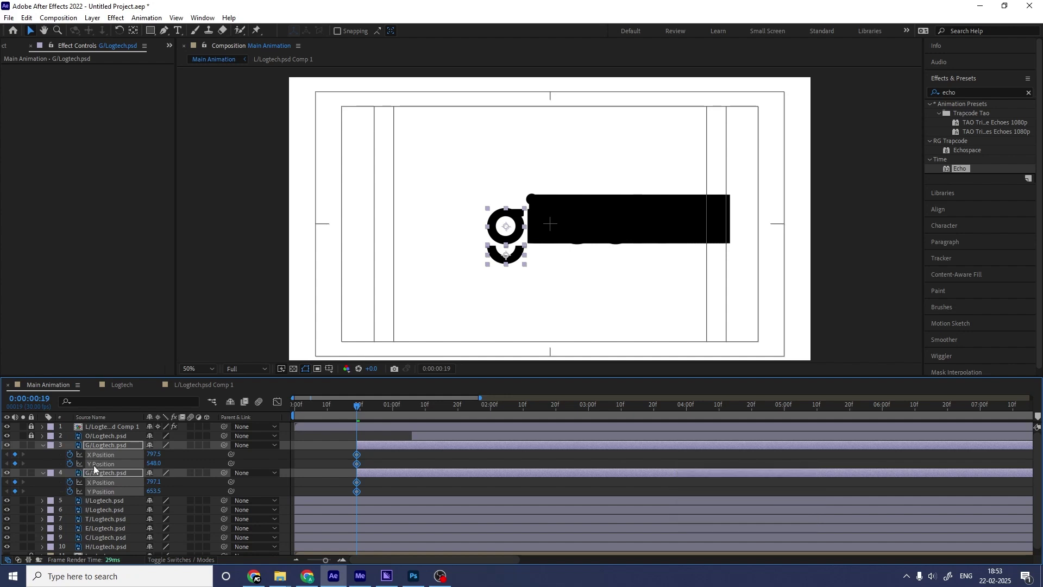
{"action": "key", "text": "r"}
{"action": "left_click", "coordinate": [71, 454]}
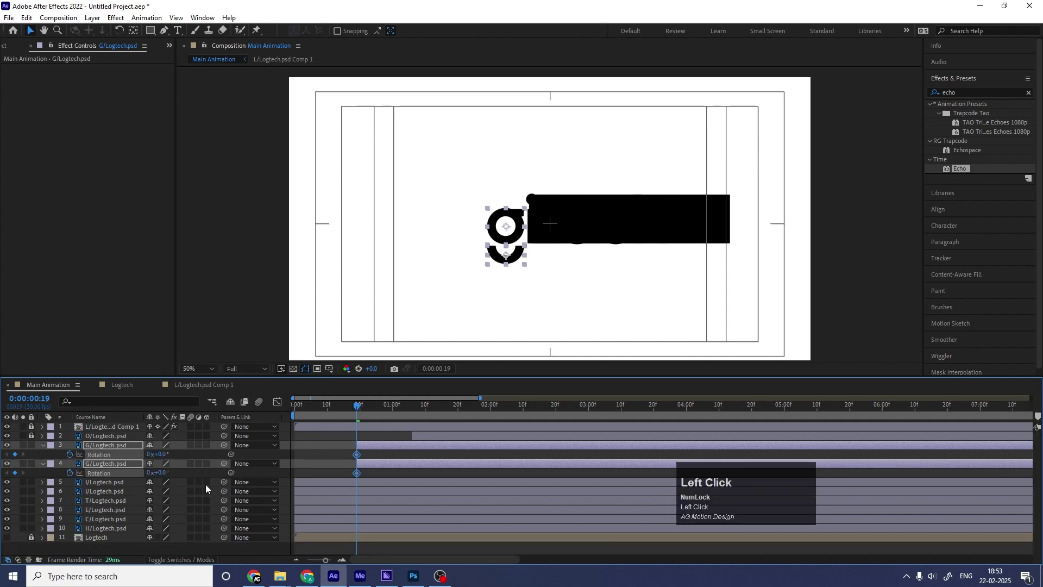
Step: Add matching X Position, Y Position and Rotation keyframes to both G layers at 0:00:02:10
{"action": "key", "text": "shift+p"}
{"action": "left_click", "coordinate": [501, 406]}
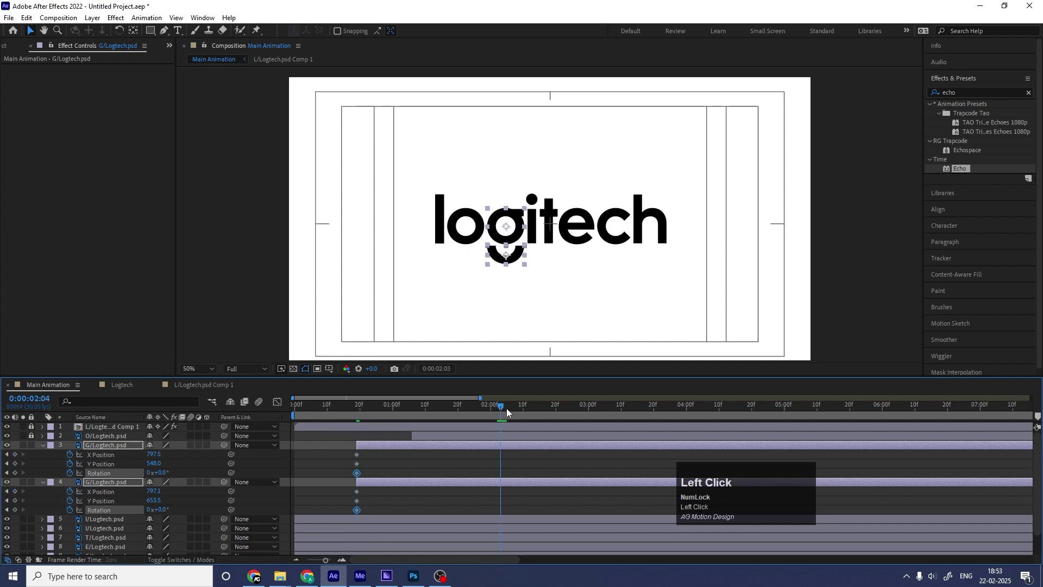
{"action": "left_click_drag", "start_coordinate": [506, 409], "coordinate": [525, 415]}
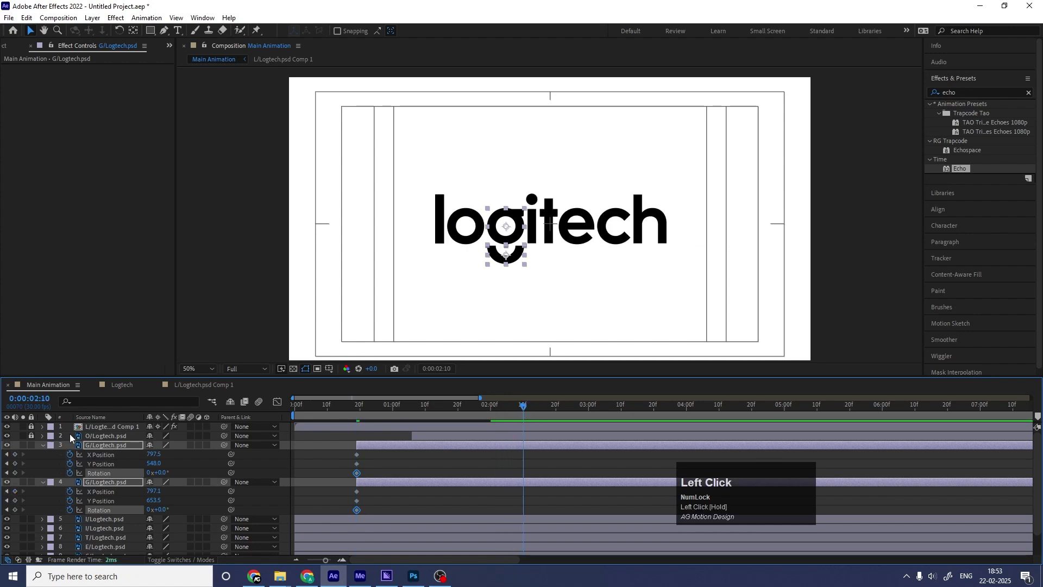
{"action": "left_click", "coordinate": [15, 455]}
{"action": "left_click", "coordinate": [14, 464]}
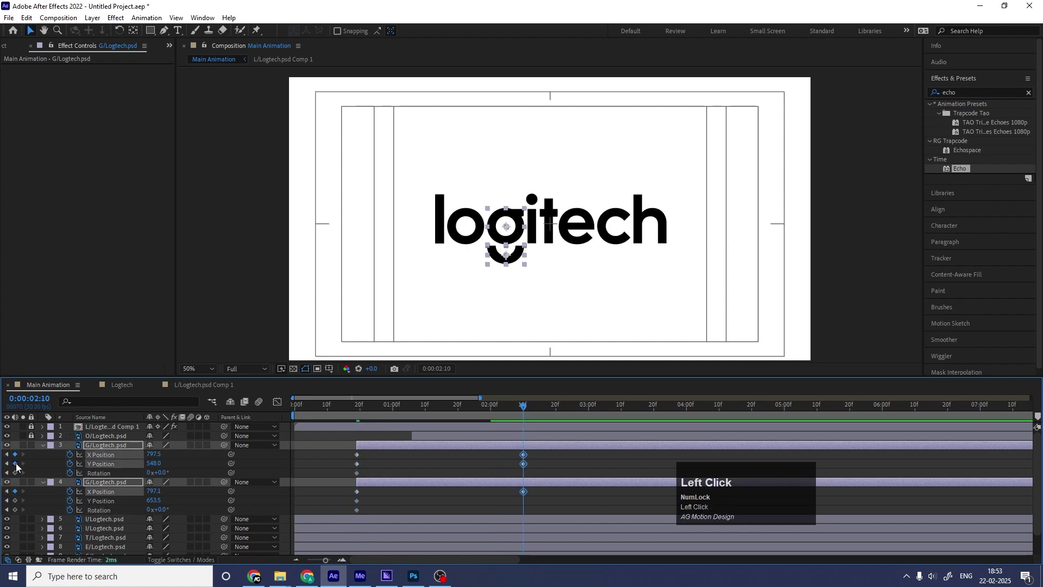
{"action": "left_click", "coordinate": [14, 510]}
Step: At the 0:00:00:19 keyframes, set the X Position of the two G layers to 1553.5 and 1553.1
{"action": "key", "text": "minus"}
{"action": "key", "text": "Num_Lock"}
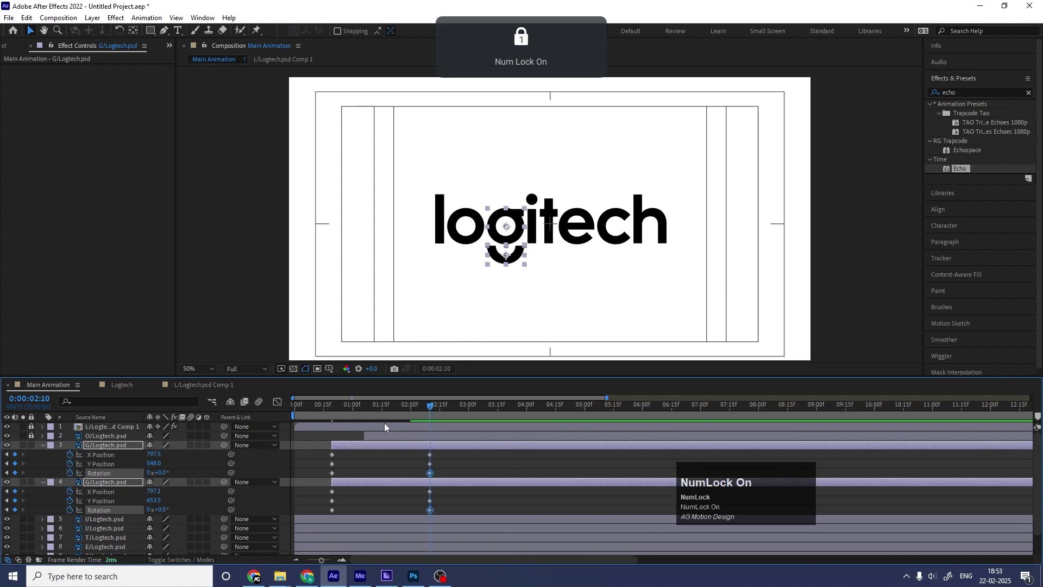
{"action": "key", "text": "j"}
{"action": "key", "text": "j"}
{"action": "key", "text": "k"}
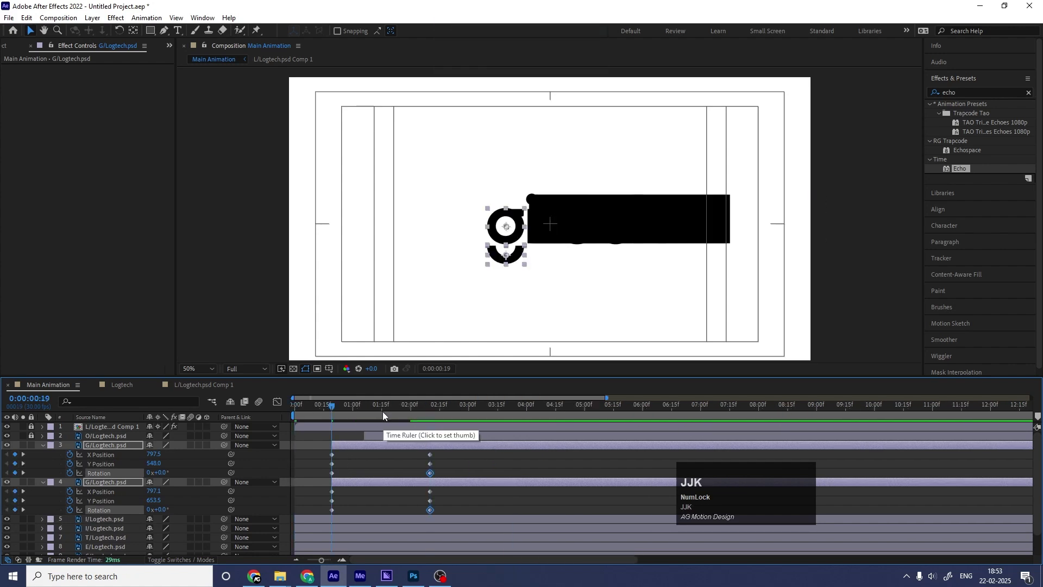
{"action": "left_click_drag", "start_coordinate": [148, 458], "coordinate": [538, 432]}
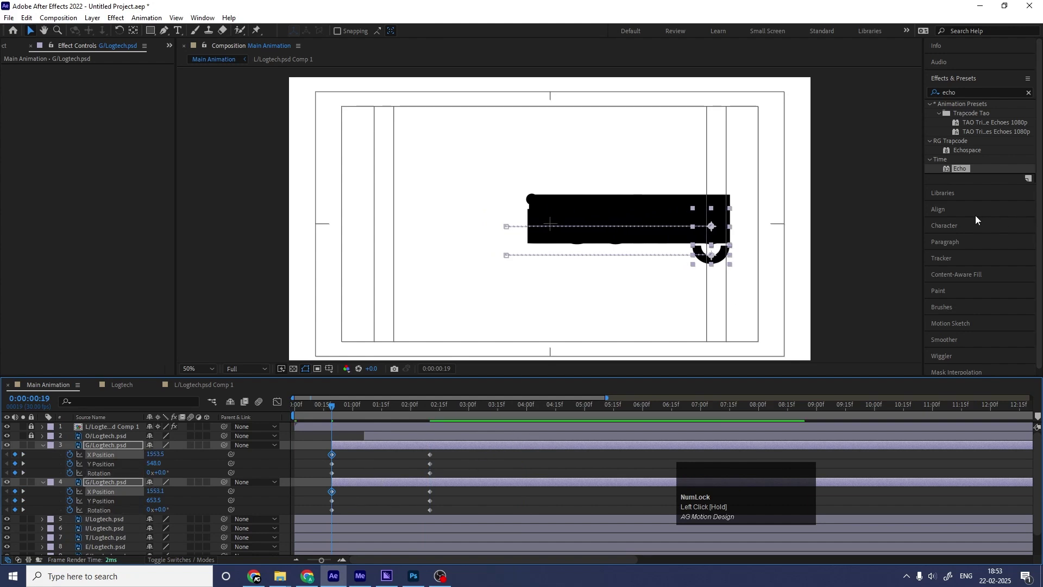
Step: Align the two G layers to each other's vertical centre and move both to a Y Position of 528.7 at 0:00:00:19
{"action": "left_click", "coordinate": [962, 208]}
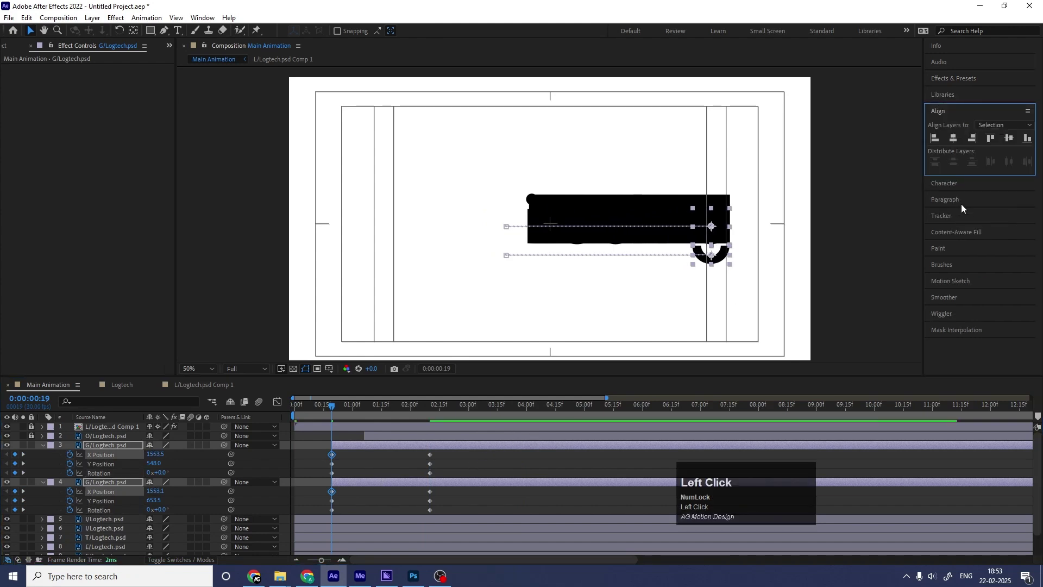
{"action": "left_click", "coordinate": [1009, 139]}
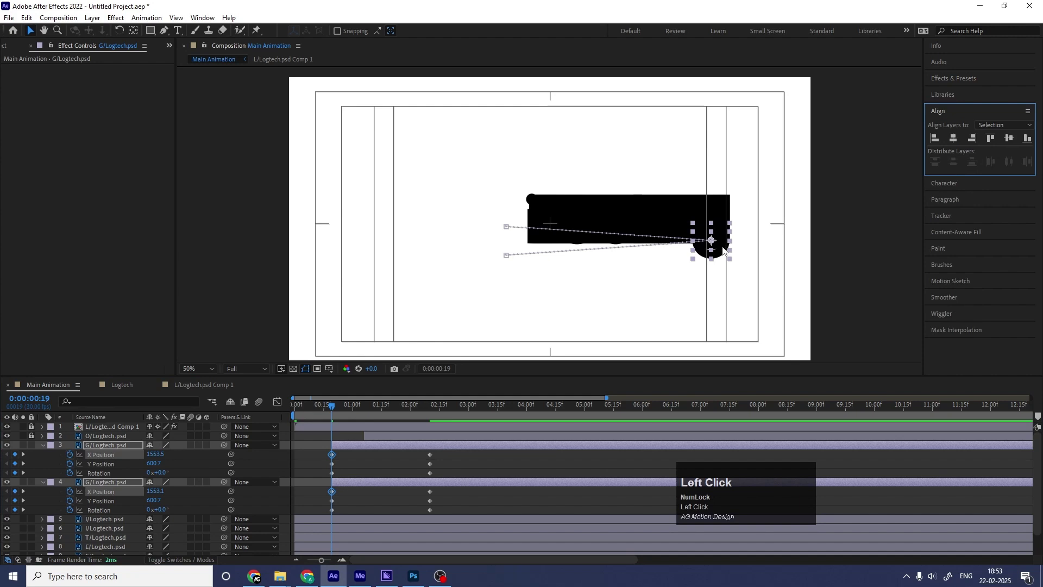
{"action": "left_click_drag", "start_coordinate": [156, 464], "coordinate": [105, 454]}
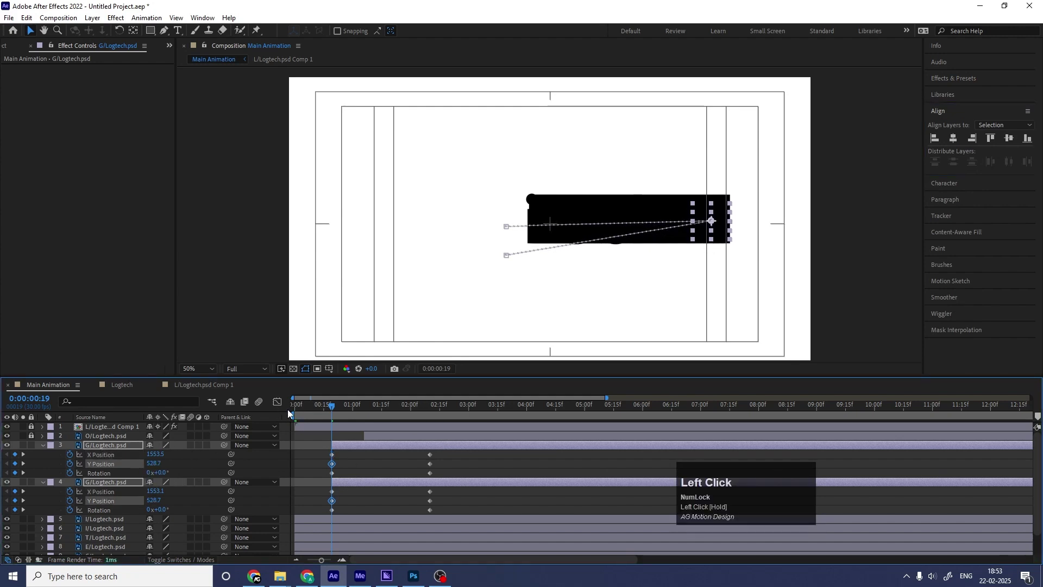
{"action": "left_click", "coordinate": [357, 468]}
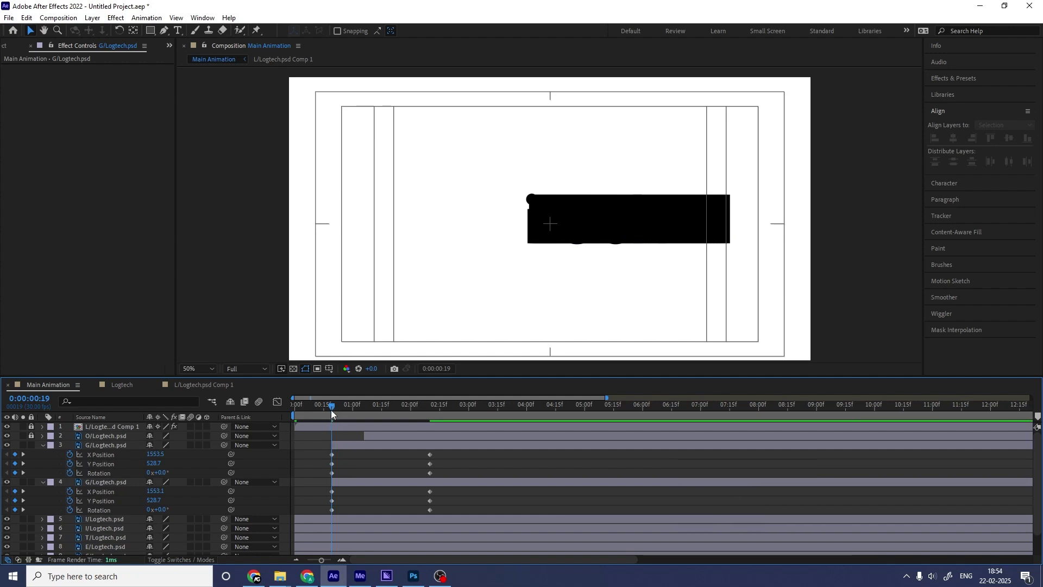
Step: At 0:00:01:14, raise the Y Position of both G layers well above the other letters and preview the arc from 0:00:00:19
{"action": "left_click_drag", "start_coordinate": [331, 410], "coordinate": [380, 408]}
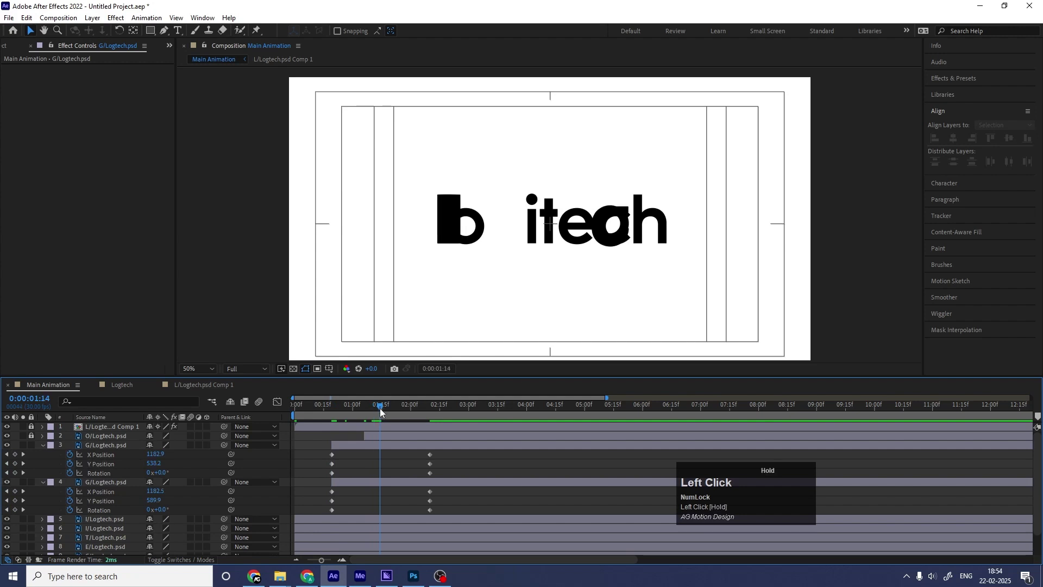
{"action": "left_click", "coordinate": [378, 446]}
{"action": "left_click", "coordinate": [373, 482], "text": "shift"}
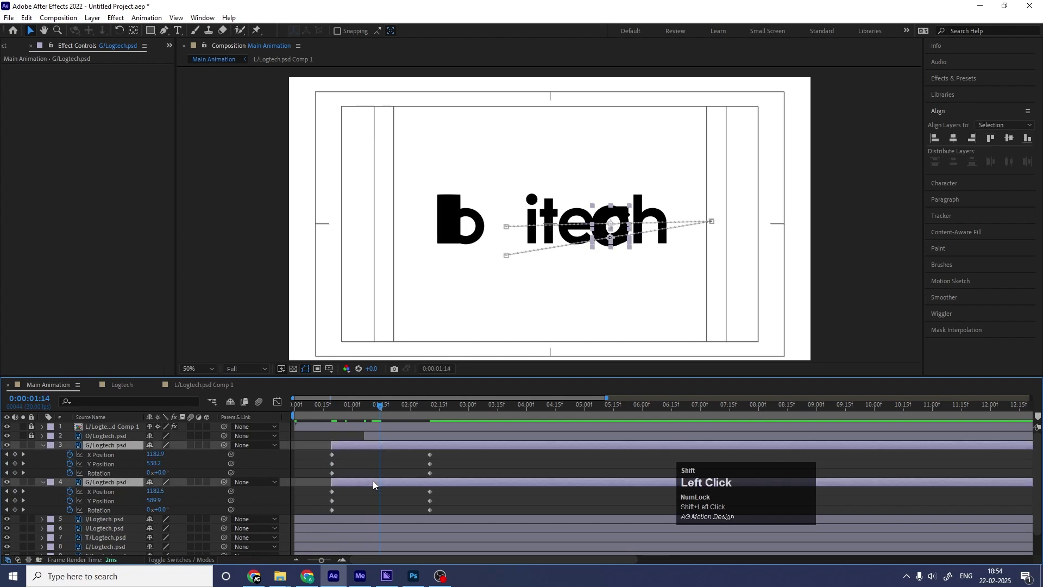
{"action": "left_click_drag", "start_coordinate": [157, 466], "coordinate": [85, 455]}
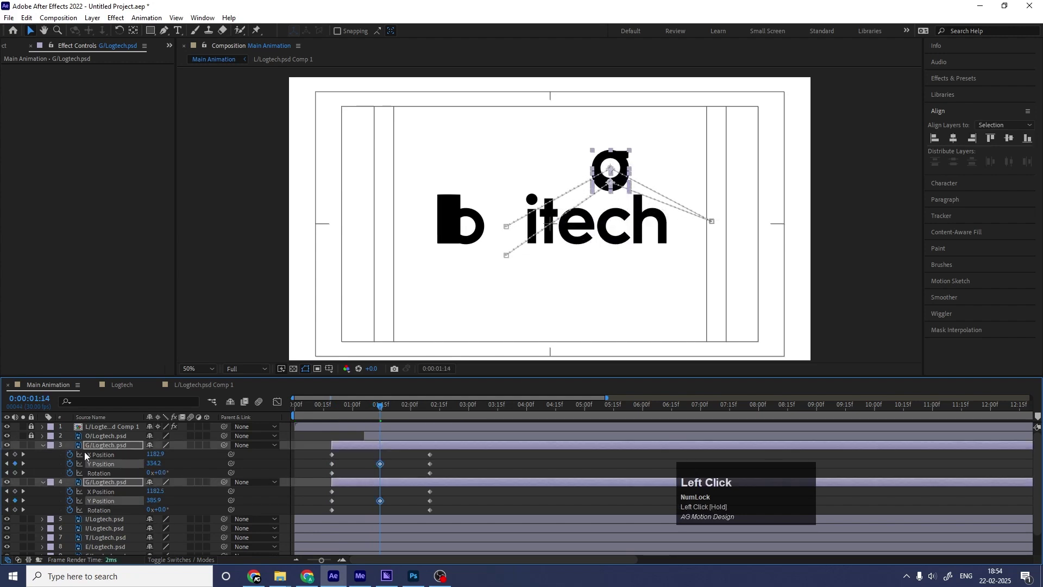
{"action": "left_click_drag", "start_coordinate": [152, 466], "coordinate": [30, 444]}
{"action": "key", "text": "j"}
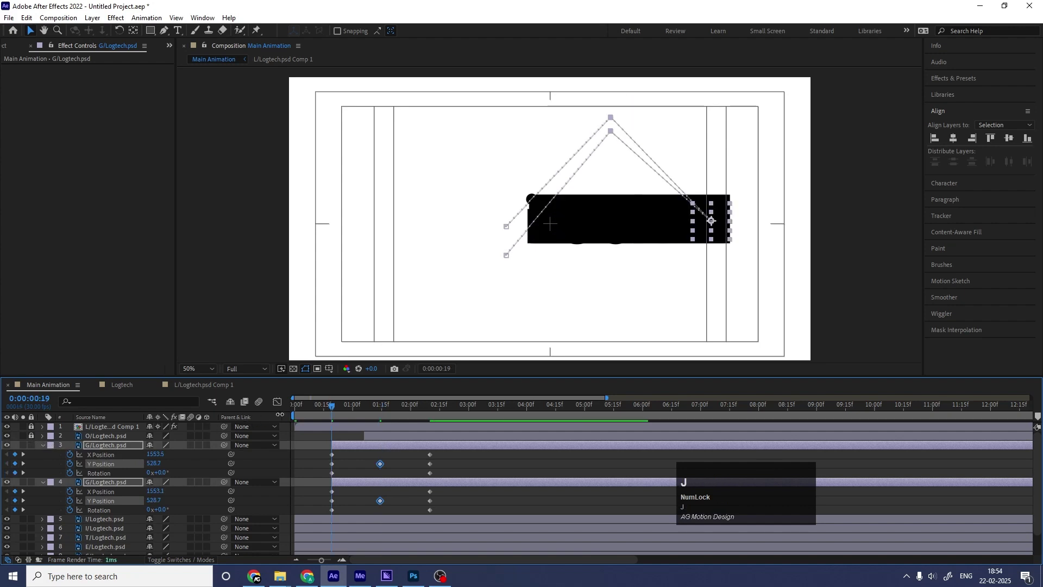
{"action": "key", "text": "space"}
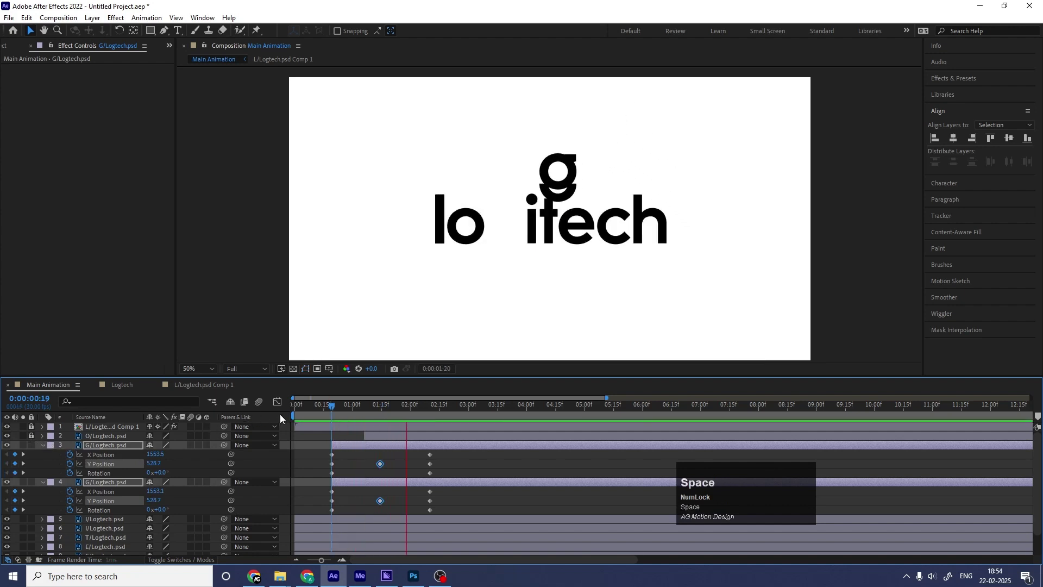
Step: Hide the I, T, E, C and H layers and preview the G's jump with the L and O from 0:00:00:00
{"action": "key", "text": "j"}
{"action": "key", "text": "j"}
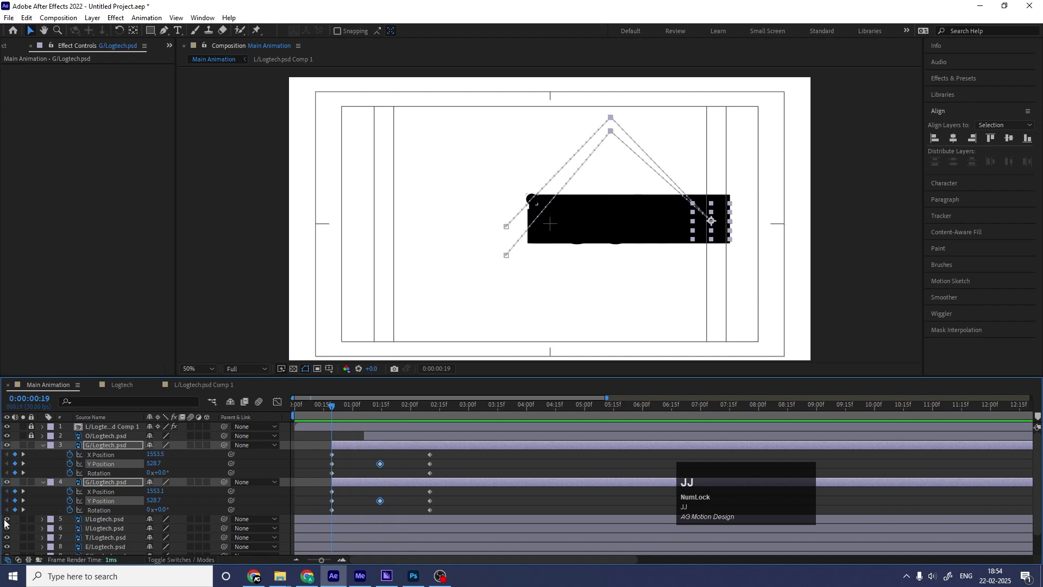
{"action": "left_click_drag", "start_coordinate": [6, 520], "coordinate": [11, 553]}
{"action": "key", "text": "space"}
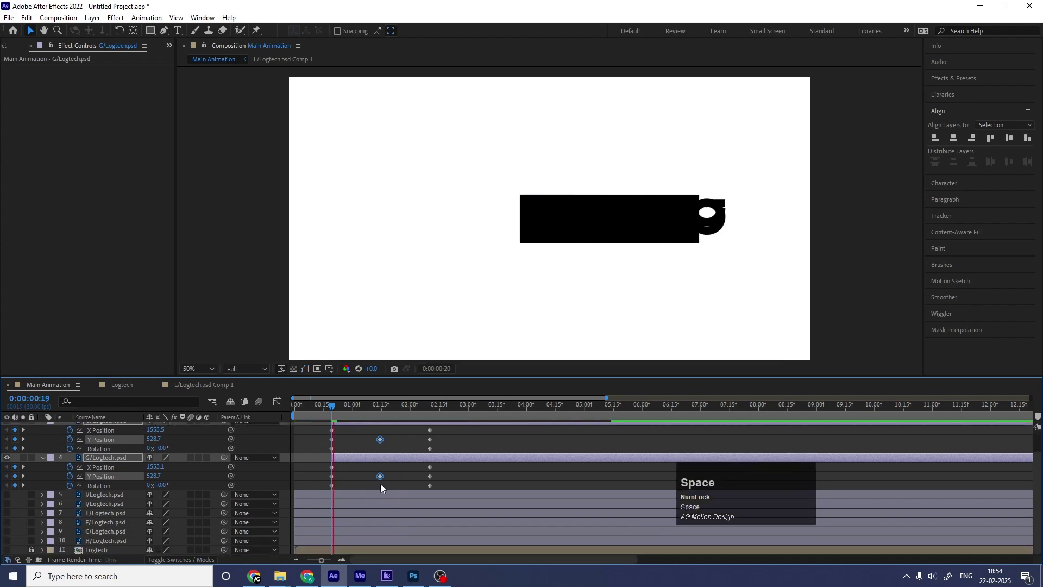
{"action": "key", "text": "space"}
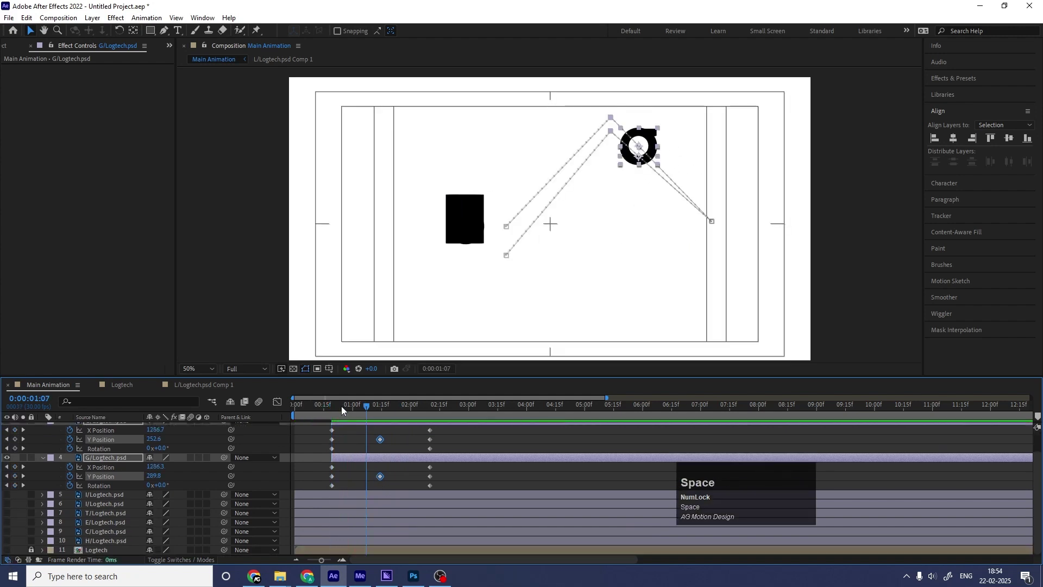
{"action": "left_click", "coordinate": [296, 407]}
{"action": "key", "text": "space"}
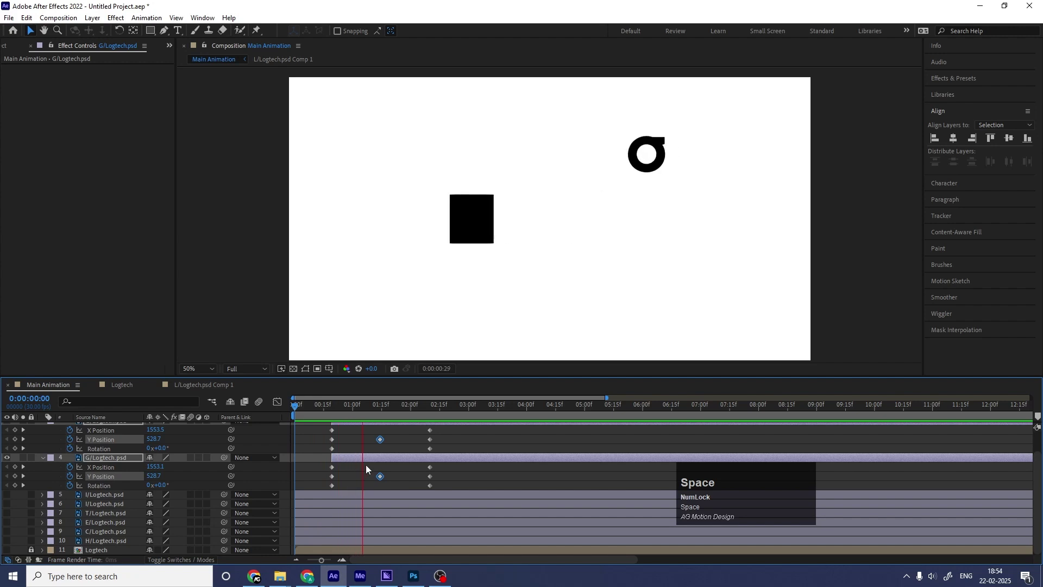
{"action": "key", "text": "space"}
{"action": "scroll", "coordinate": [384, 448], "scroll_direction": "up", "scroll_amount": 1}
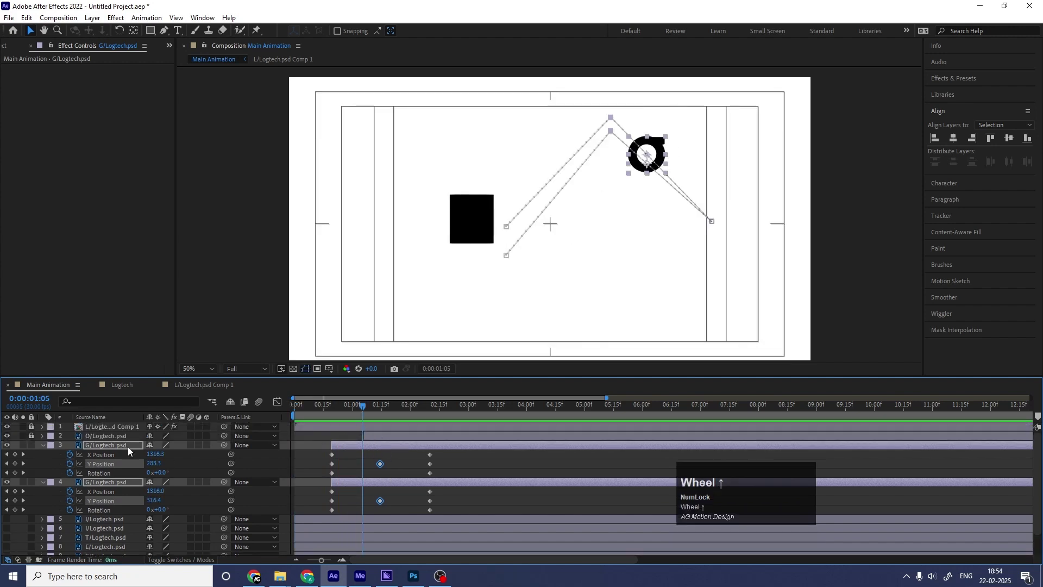
{"action": "left_click", "coordinate": [263, 463]}
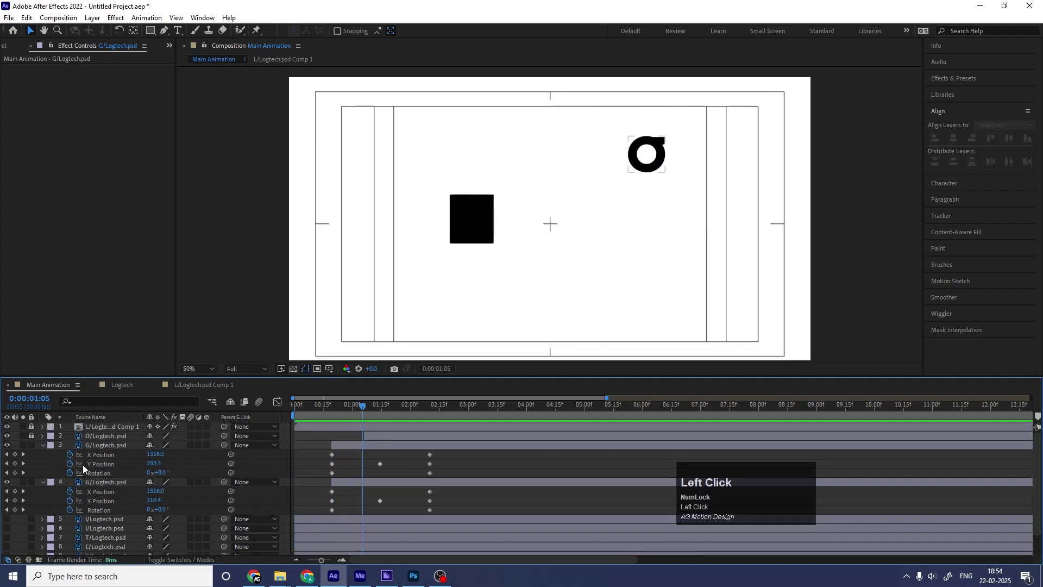
Step: Add Y Position keyframes to both G layers at 0:00:02:23, shortly after their landing keyframes
{"action": "left_click", "coordinate": [104, 464]}
{"action": "left_click", "coordinate": [103, 500], "text": "ctrl"}
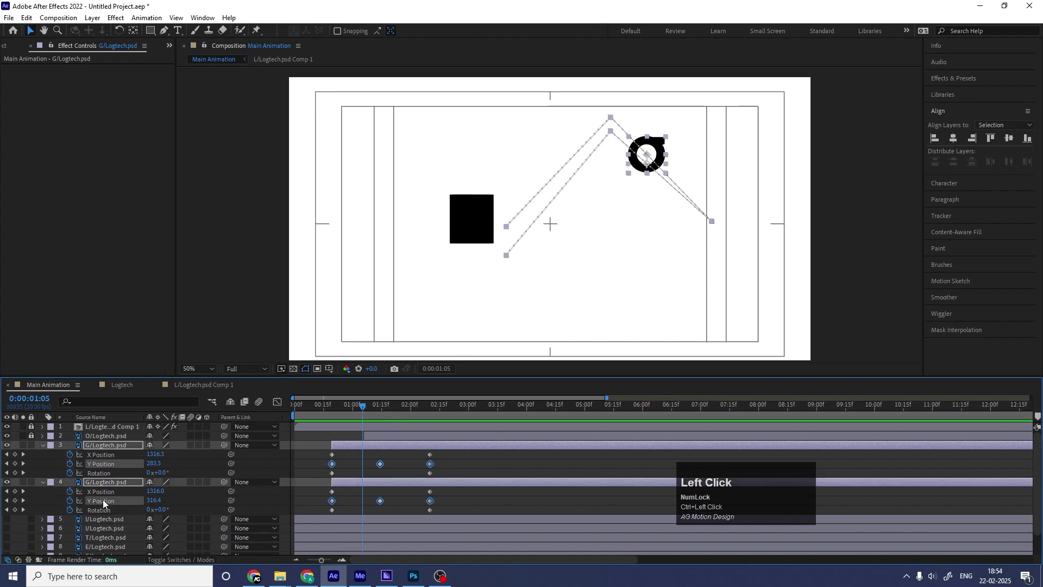
{"action": "left_click_drag", "start_coordinate": [361, 408], "coordinate": [432, 419]}
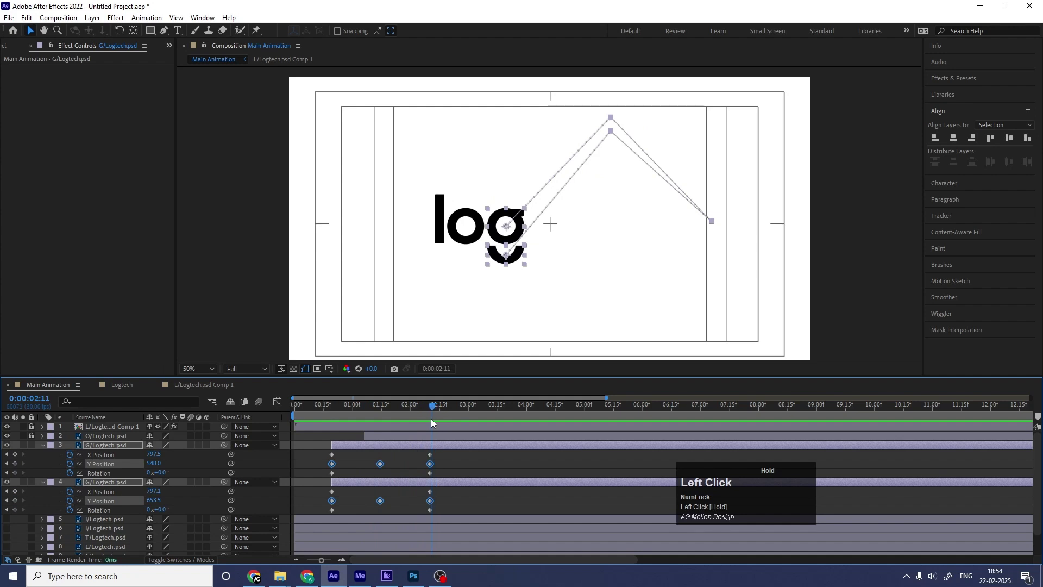
{"action": "key", "text": "equal"}
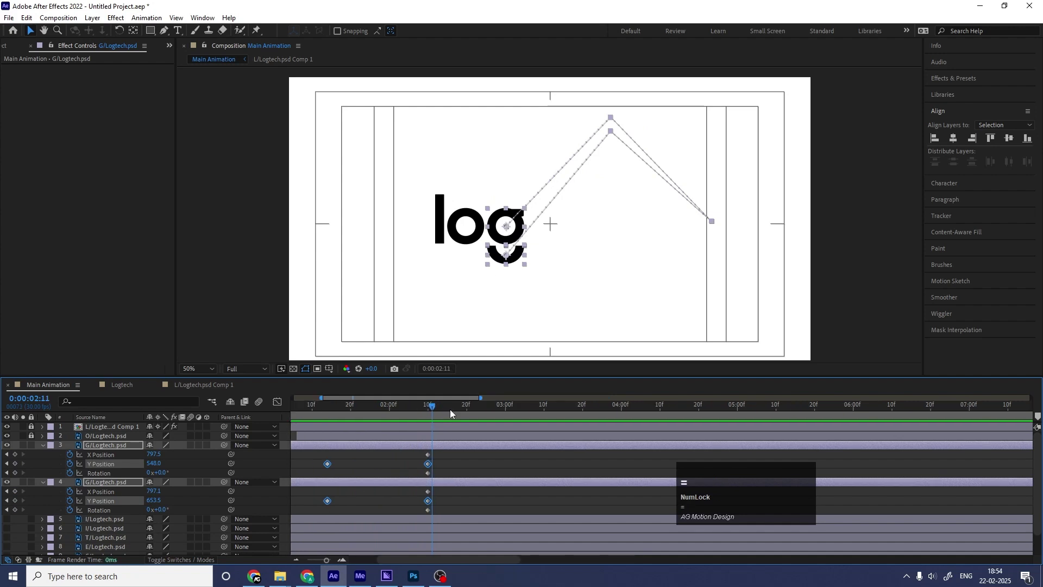
{"action": "left_click_drag", "start_coordinate": [428, 408], "coordinate": [462, 418]}
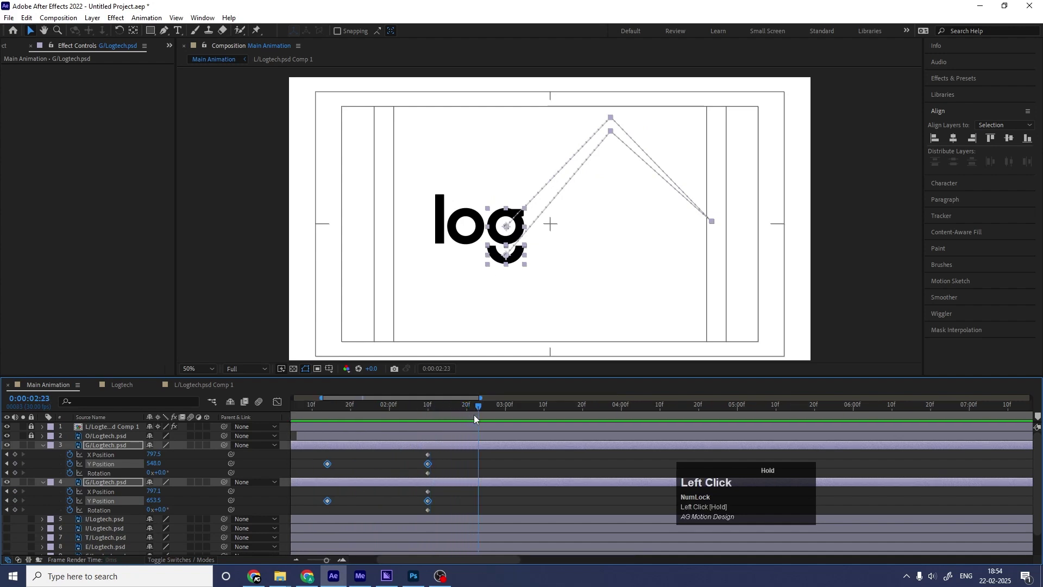
{"action": "left_click", "coordinate": [15, 464]}
Step: At 0:00:02:16, set the Y Position of the two G layers to 483.0 and 588.5, and preview the bounce from 0:00:00:19
{"action": "left_click_drag", "start_coordinate": [455, 404], "coordinate": [451, 404]}
{"action": "left_click_drag", "start_coordinate": [154, 463], "coordinate": [106, 449]}
{"action": "key", "text": "minus"}
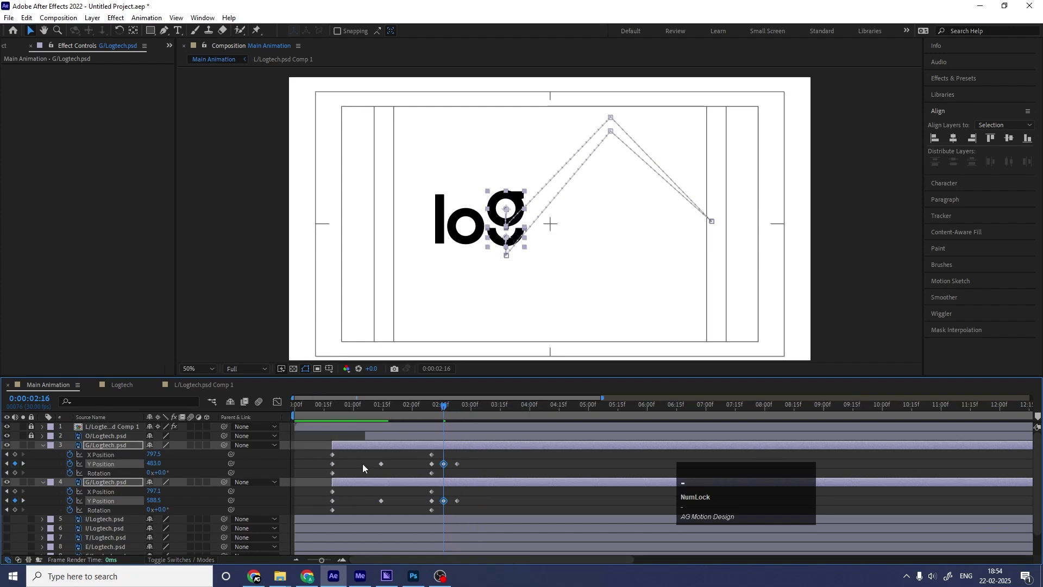
{"action": "left_click", "coordinate": [331, 409]}
{"action": "key", "text": "space"}
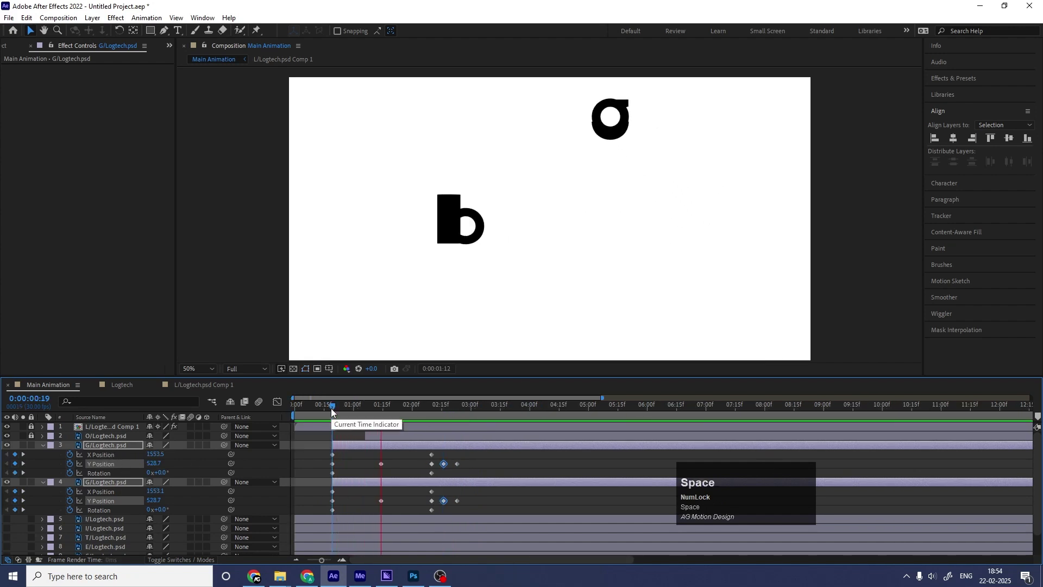
{"action": "key", "text": "space"}
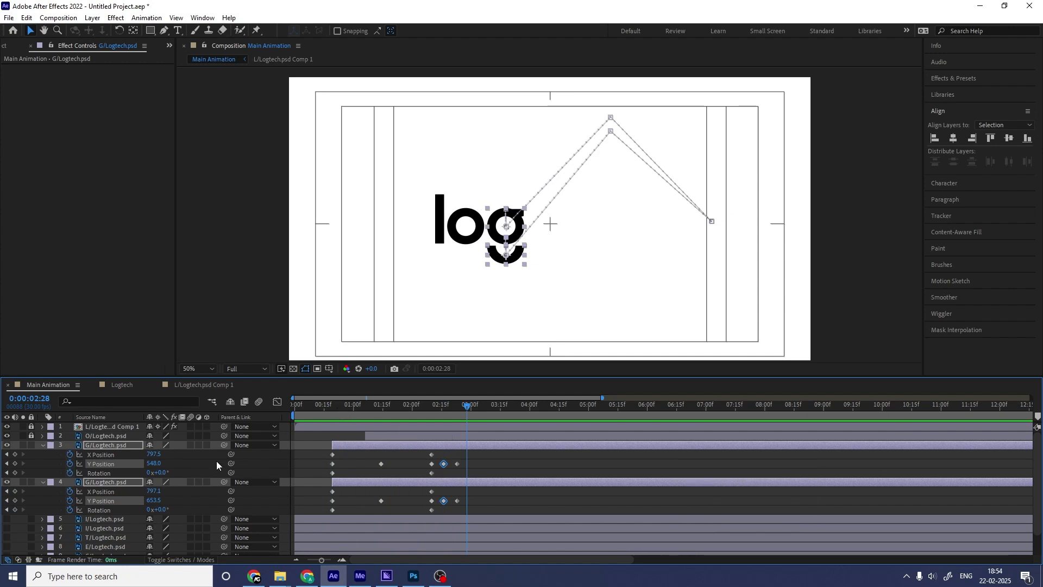
Step: Apply Easy Ease to all Y Position keyframes of both G layers
{"action": "left_click", "coordinate": [306, 470]}
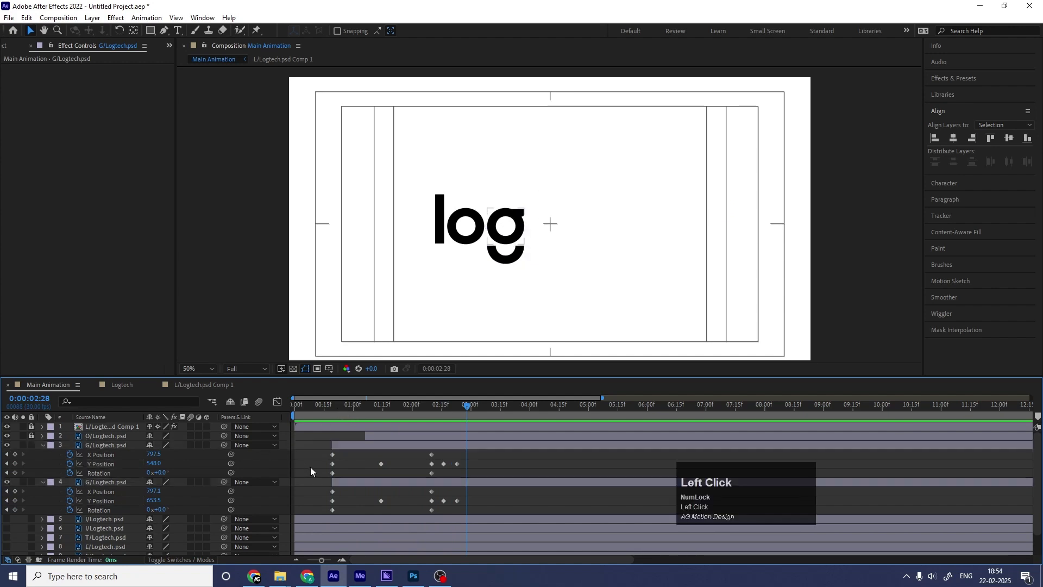
{"action": "left_click", "coordinate": [115, 466]}
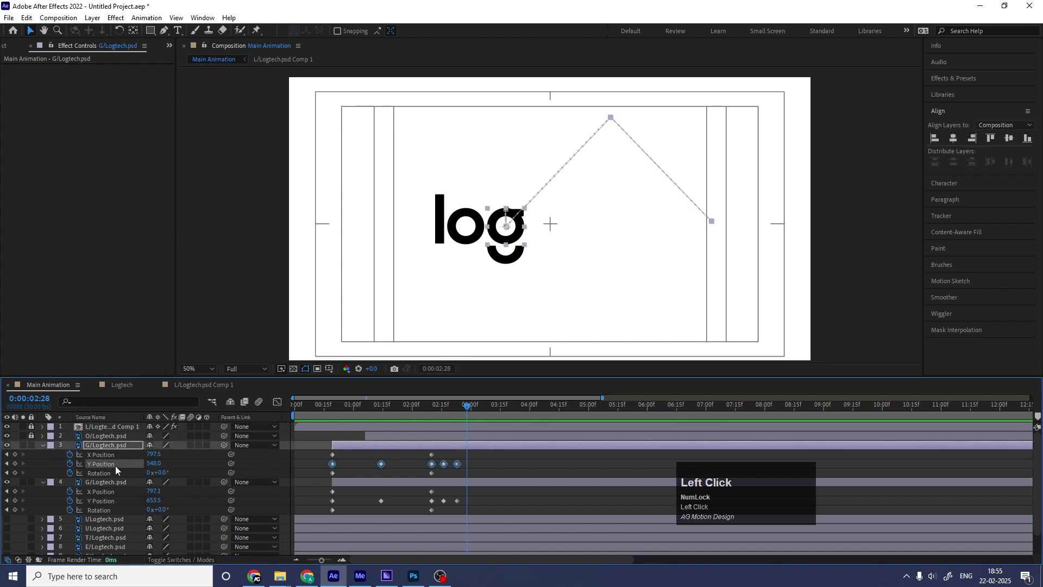
{"action": "left_click", "coordinate": [110, 502], "text": "ctrl"}
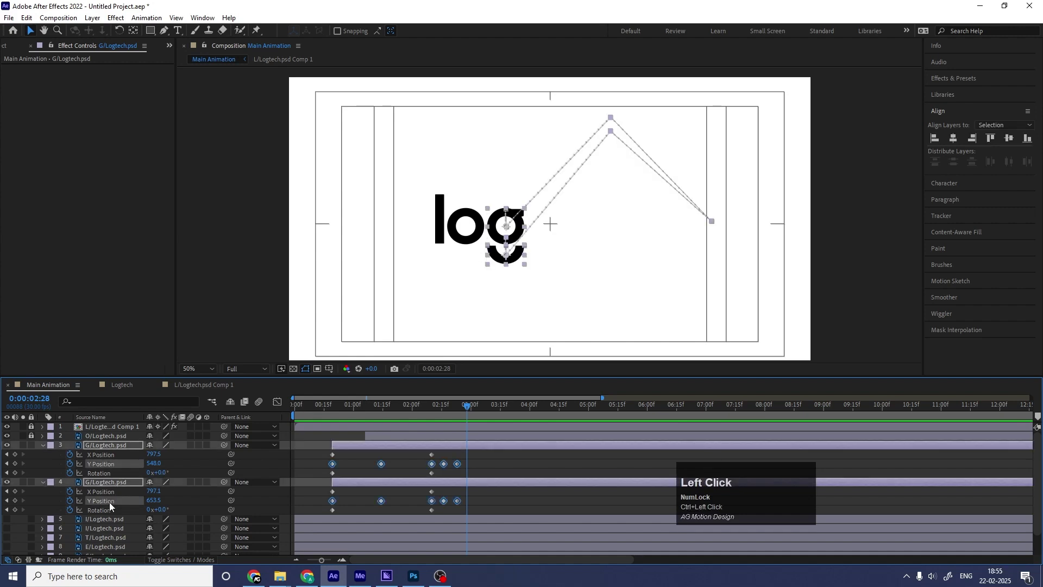
{"action": "key", "text": "F9"}
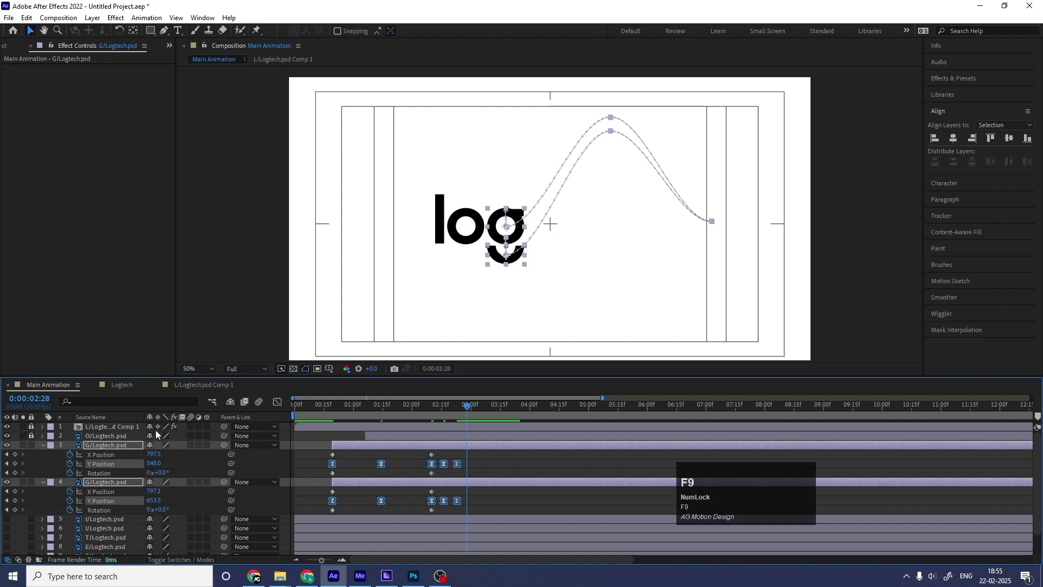
Step: Reshape the Y Position speed graph of both G layers so the rise starts fast and slows into the arc's peak
{"action": "left_click", "coordinate": [277, 403]}
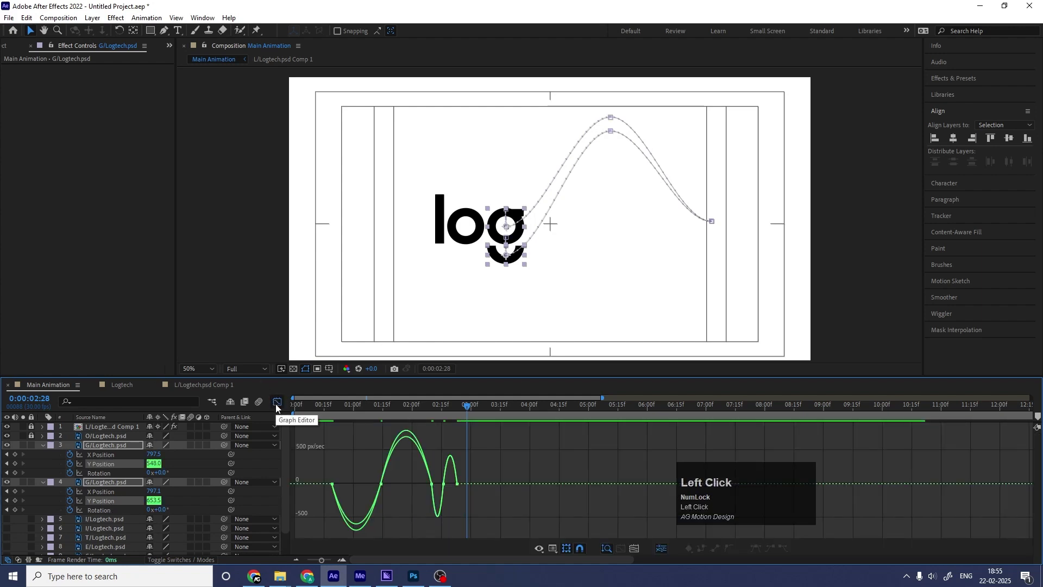
{"action": "right_click", "coordinate": [362, 456]}
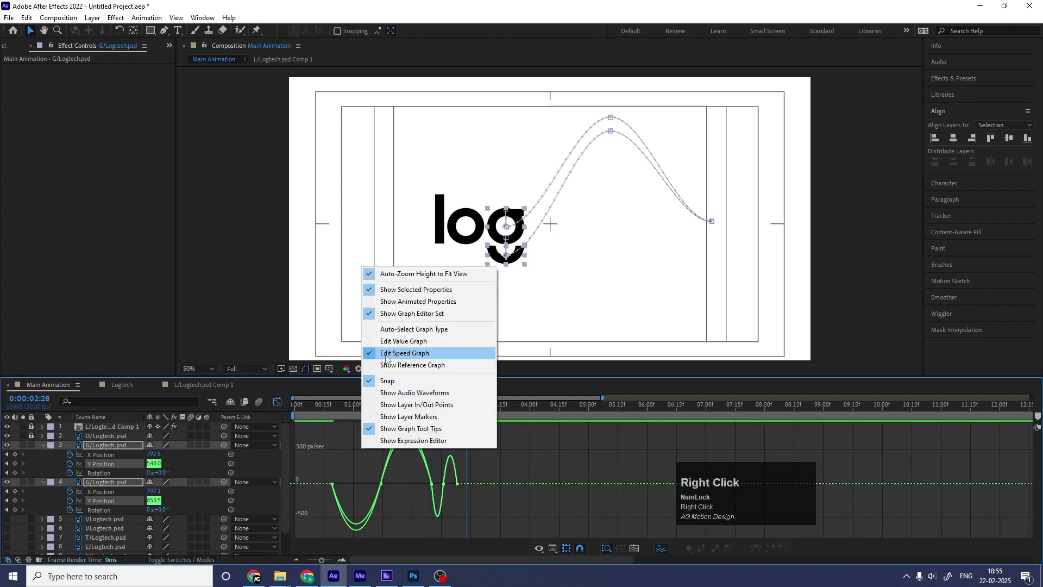
{"action": "left_click", "coordinate": [377, 499]}
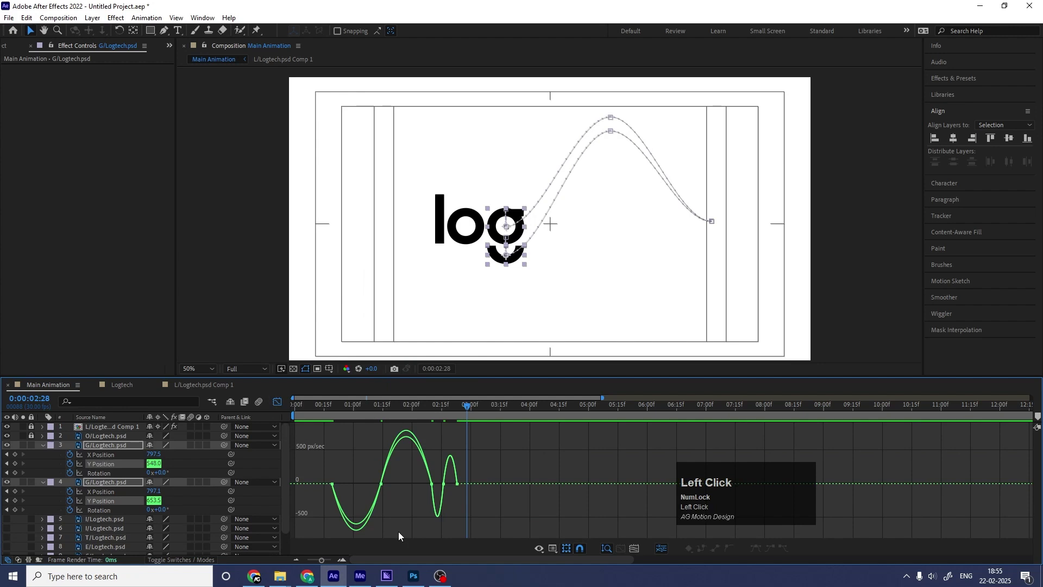
{"action": "key", "text": "equal"}
{"action": "left_click_drag", "start_coordinate": [416, 558], "coordinate": [389, 558]}
{"action": "left_click_drag", "start_coordinate": [402, 454], "coordinate": [342, 482]}
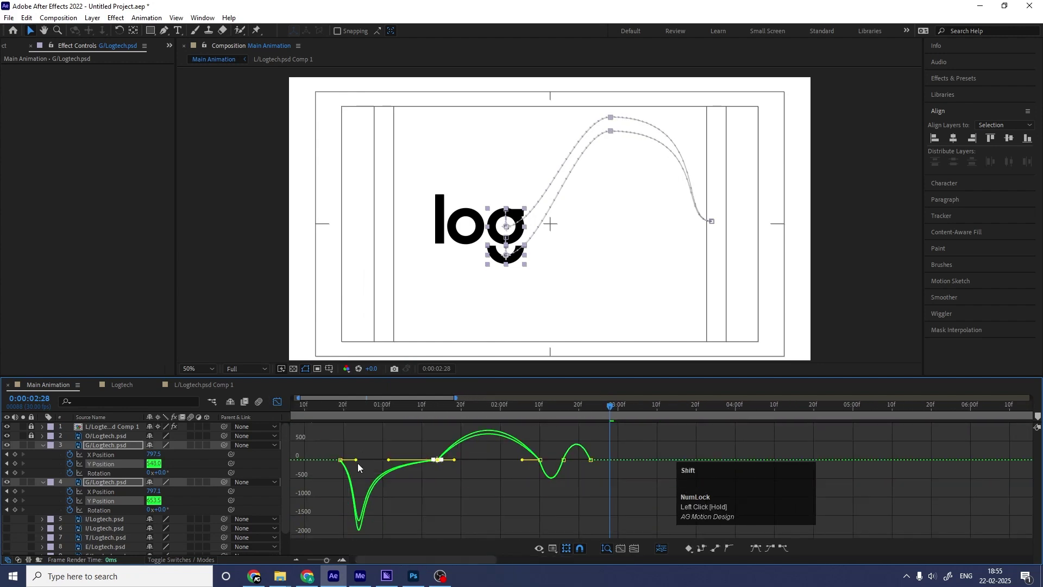
{"action": "left_click_drag", "start_coordinate": [365, 434], "coordinate": [314, 488]}
{"action": "left_click_drag", "start_coordinate": [356, 460], "coordinate": [340, 460]}
Step: Reshape the Y Position speed curve so both G layers accelerate from the arc's peak into the landing, and preview the jump
{"action": "left_click_drag", "start_coordinate": [422, 442], "coordinate": [537, 476]}
{"action": "left_click", "coordinate": [301, 406]}
{"action": "key", "text": "space"}
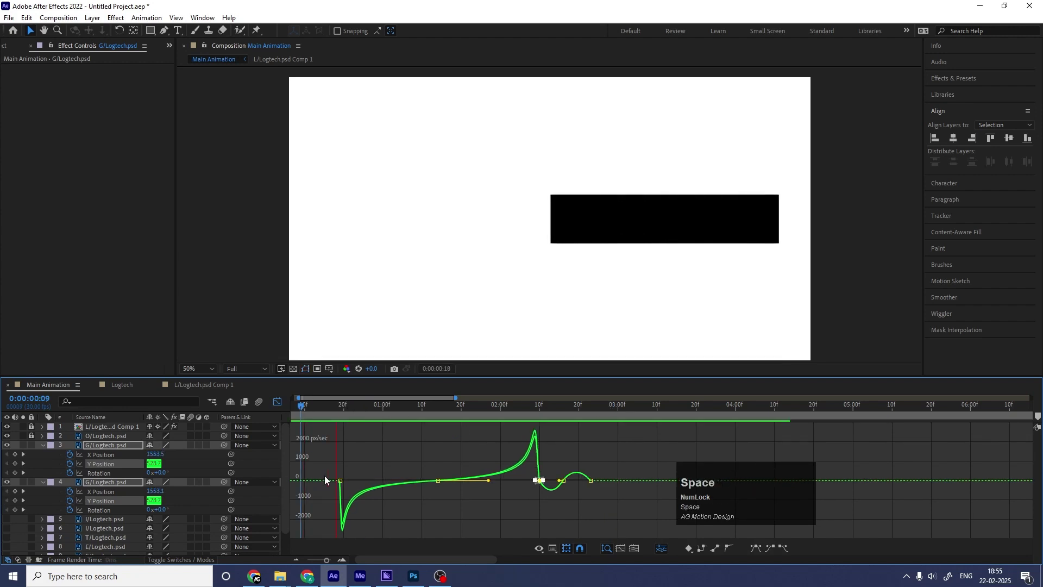
{"action": "key", "text": "space"}
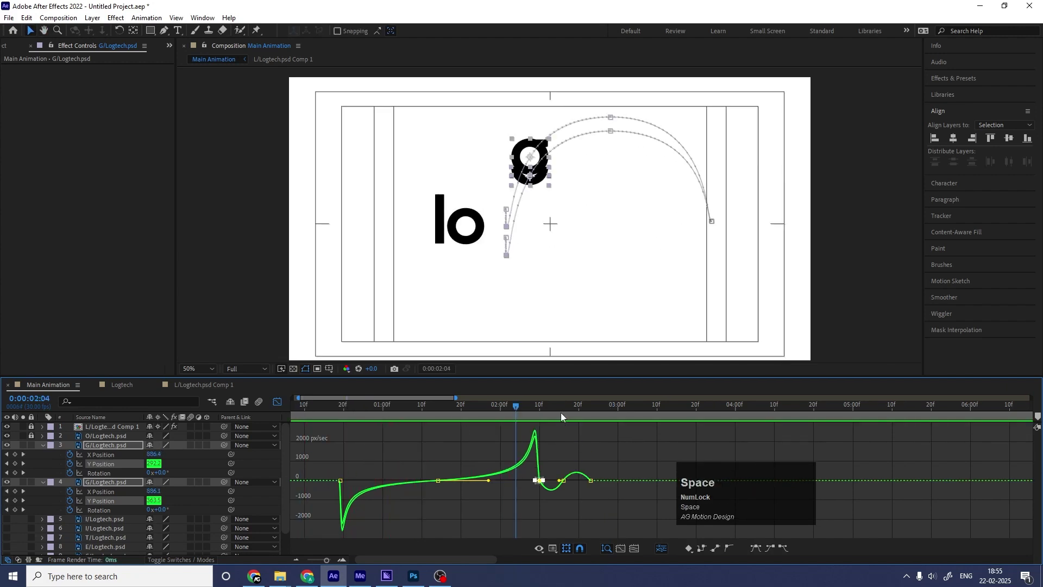
Step: Adjust the speed curves of the G's bounce to leave the landing fast, slow at 0:00:02:16 and drop fast, previewing from 0:00:00:18
{"action": "left_click", "coordinate": [561, 417]}
{"action": "key", "text": "equal"}
{"action": "left_click_drag", "start_coordinate": [545, 483], "coordinate": [521, 501]}
{"action": "left_click", "coordinate": [515, 496]}
{"action": "left_click_drag", "start_coordinate": [627, 451], "coordinate": [589, 526]}
{"action": "left_click_drag", "start_coordinate": [552, 467], "coordinate": [591, 495]}
{"action": "left_click_drag", "start_coordinate": [641, 468], "coordinate": [616, 492]}
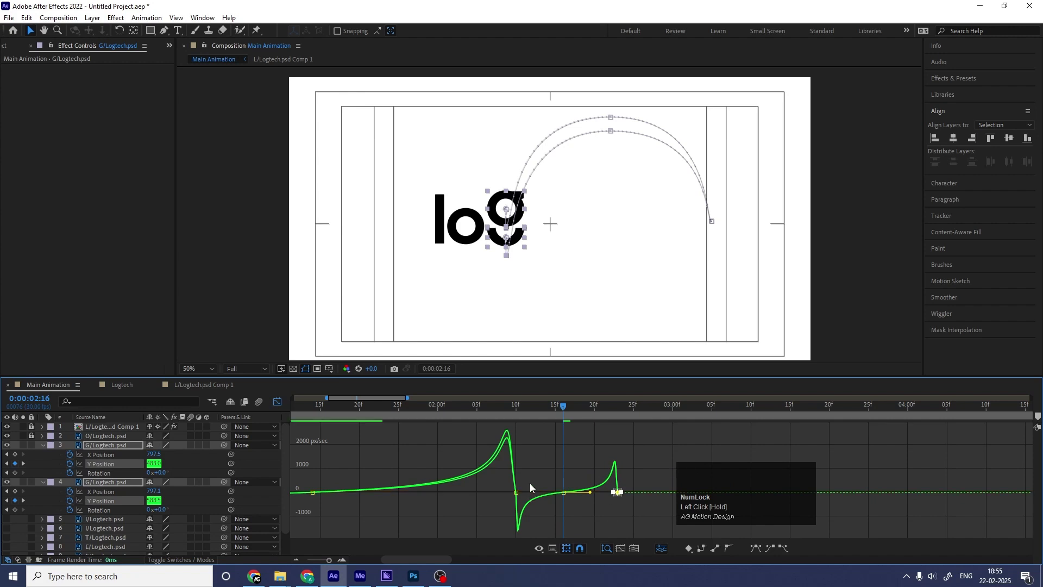
{"action": "left_click_drag", "start_coordinate": [531, 469], "coordinate": [515, 493]}
{"action": "key", "text": "minus"}
{"action": "key", "text": "minus"}
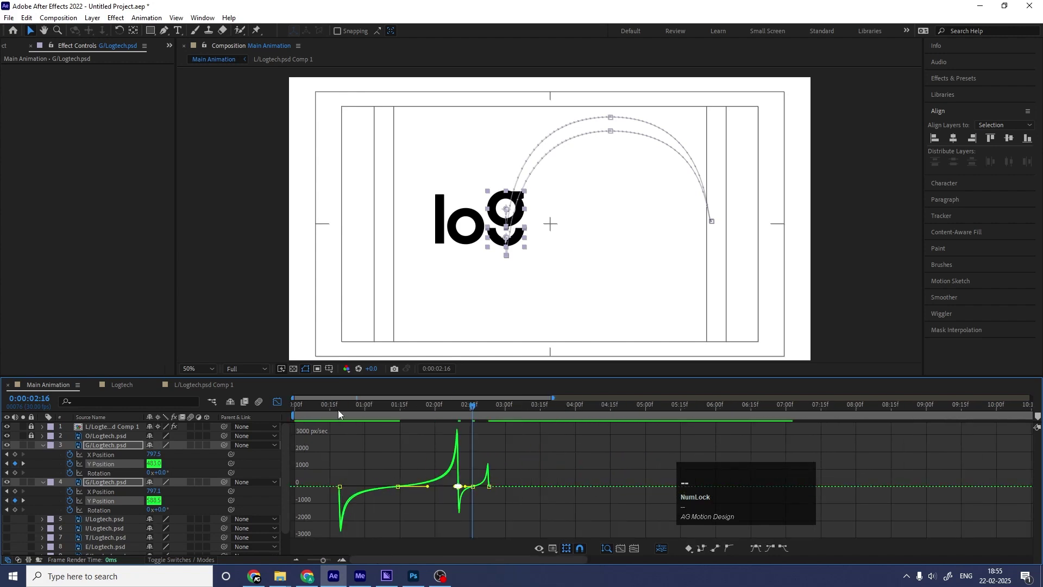
{"action": "left_click", "coordinate": [338, 410]}
{"action": "key", "text": "space"}
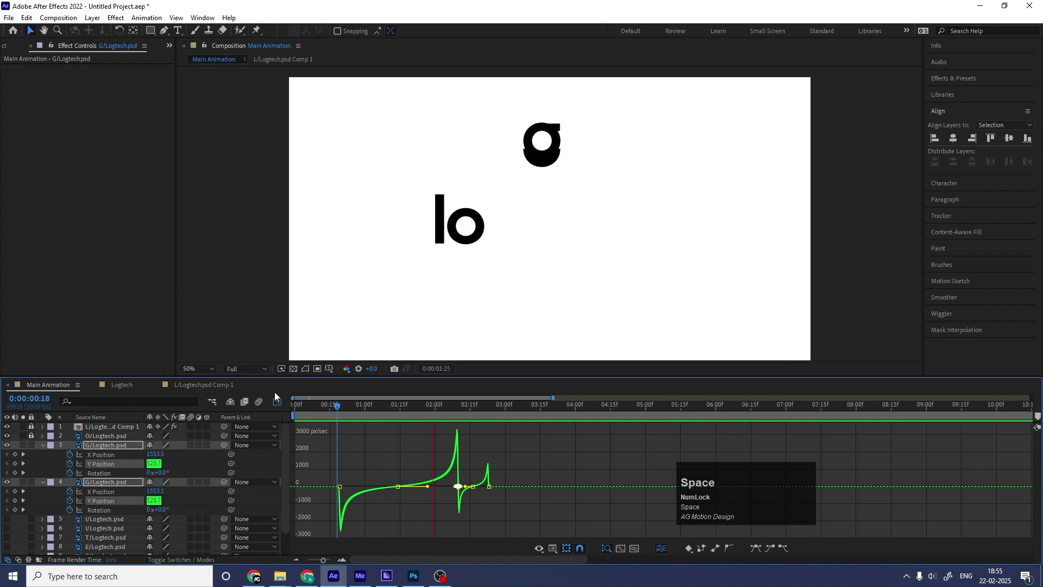
Step: At the 0:00:02:10 keyframes, set the Rotation of both G layers to -1 full revolution and preview the spinning jump from 0:00:00:19
{"action": "left_click", "coordinate": [277, 402]}
{"action": "left_click_drag", "start_coordinate": [347, 416], "coordinate": [420, 433]}
{"action": "key", "text": "k"}
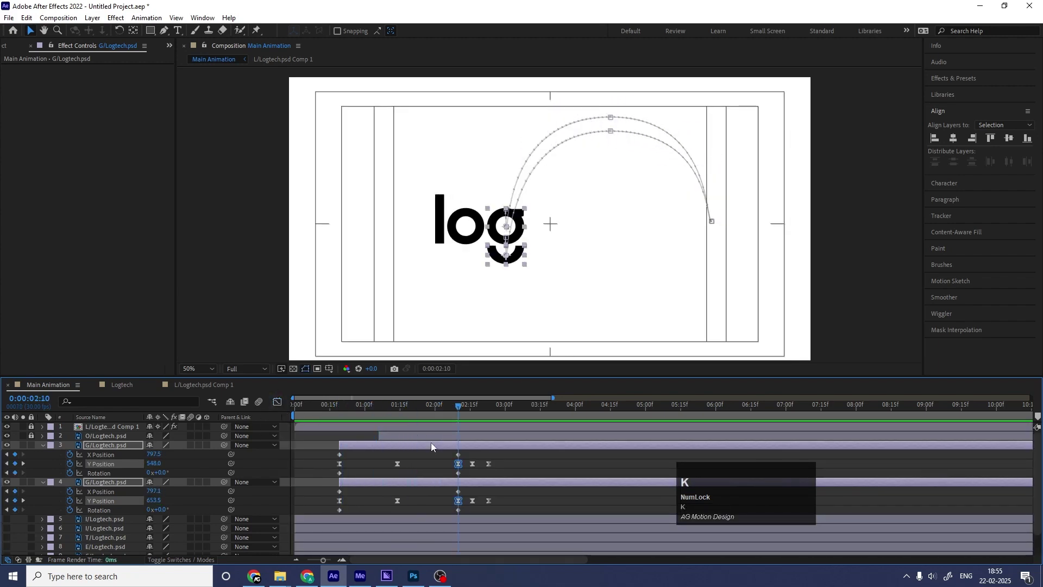
{"action": "left_click", "coordinate": [156, 472]}
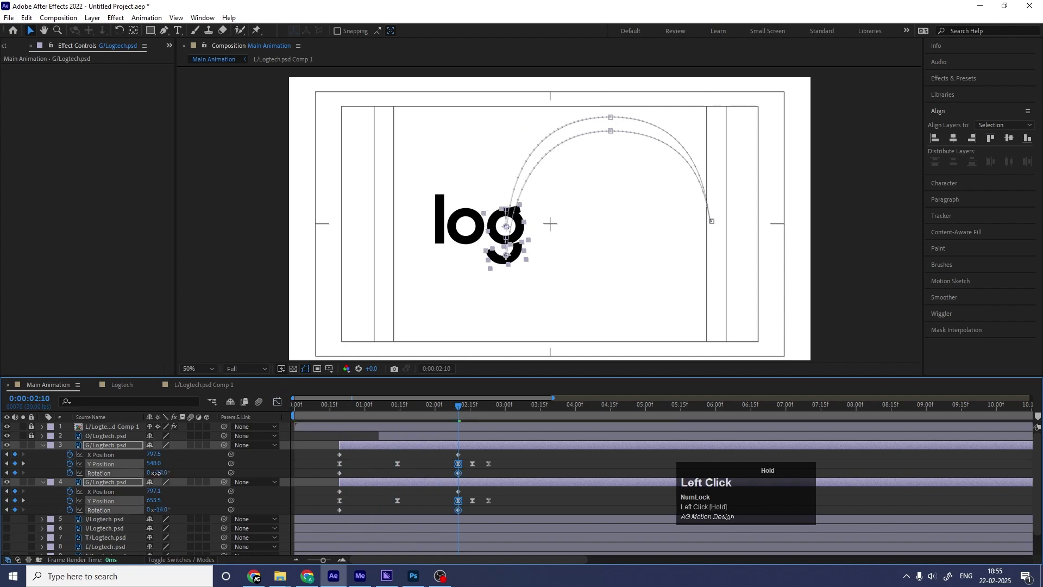
{"action": "key", "text": "ctrl+z"}
{"action": "left_click", "coordinate": [155, 472]}
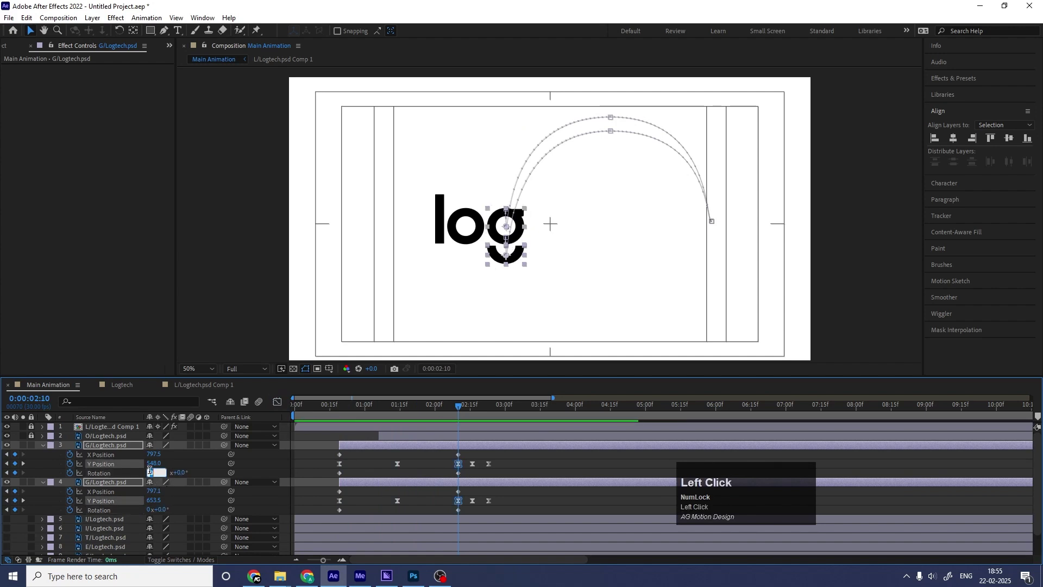
{"action": "type", "text": "-1"}
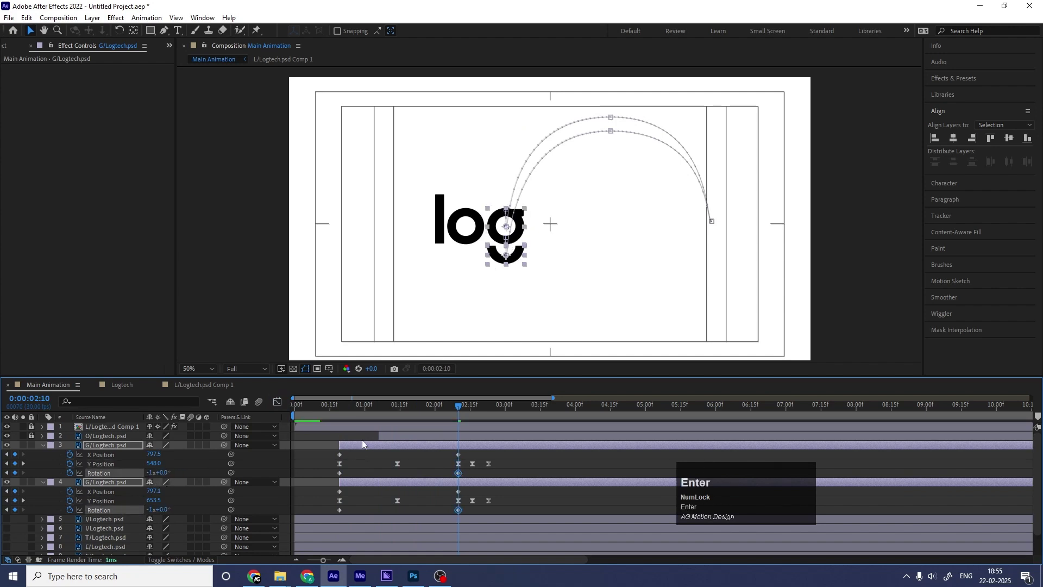
{"action": "left_click", "coordinate": [339, 405]}
{"action": "key", "text": "space"}
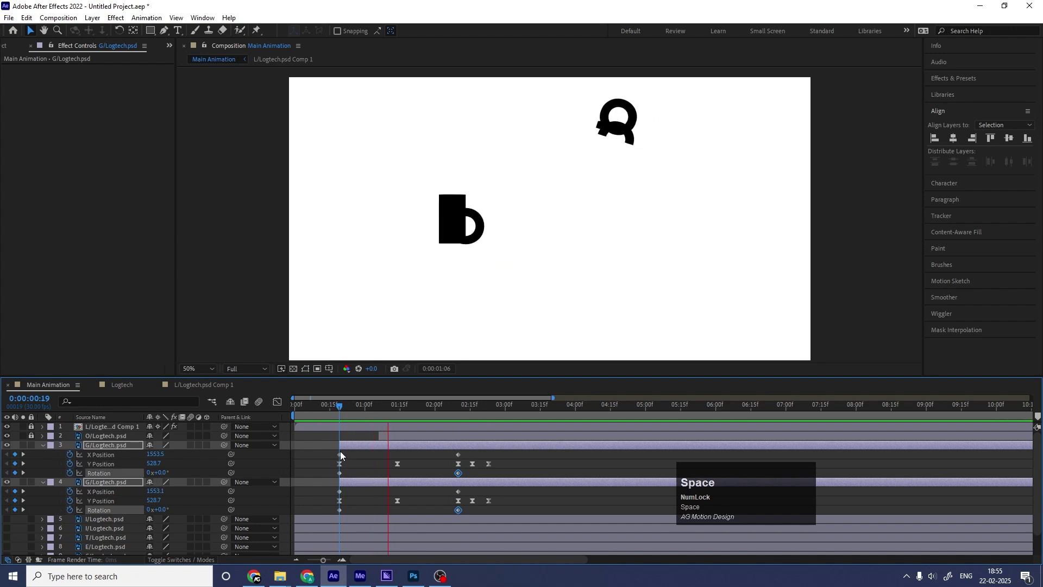
{"action": "key", "text": "space"}
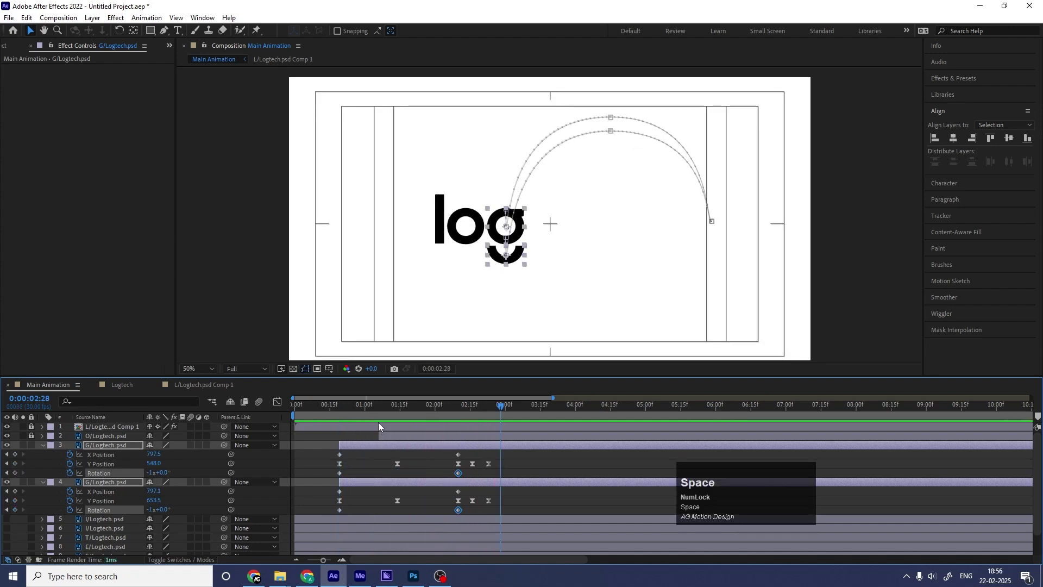
Step: Try delaying the G's lower curve layer by four frames to start at 0:00:00:23, and preview the offset
{"action": "left_click_drag", "start_coordinate": [339, 409], "coordinate": [338, 410]}
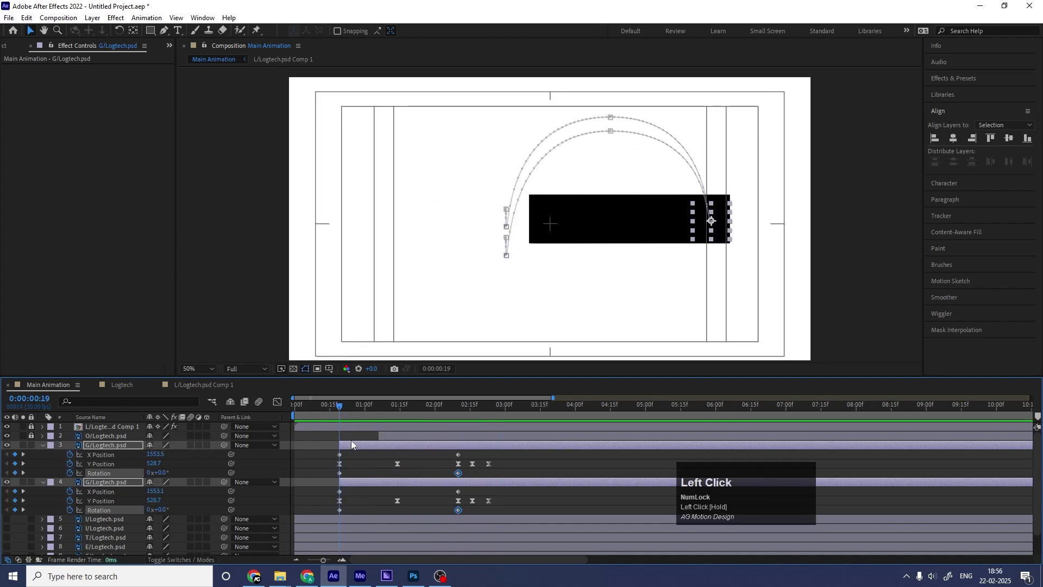
{"action": "left_click", "coordinate": [354, 462]}
{"action": "key", "text": "equal"}
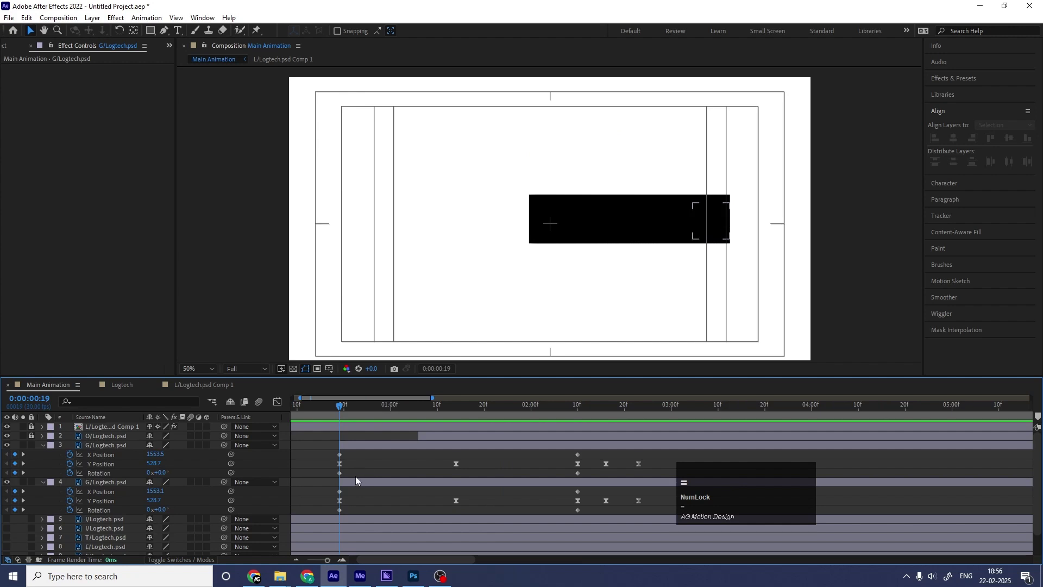
{"action": "left_click_drag", "start_coordinate": [348, 482], "coordinate": [367, 485]}
{"action": "key", "text": "space"}
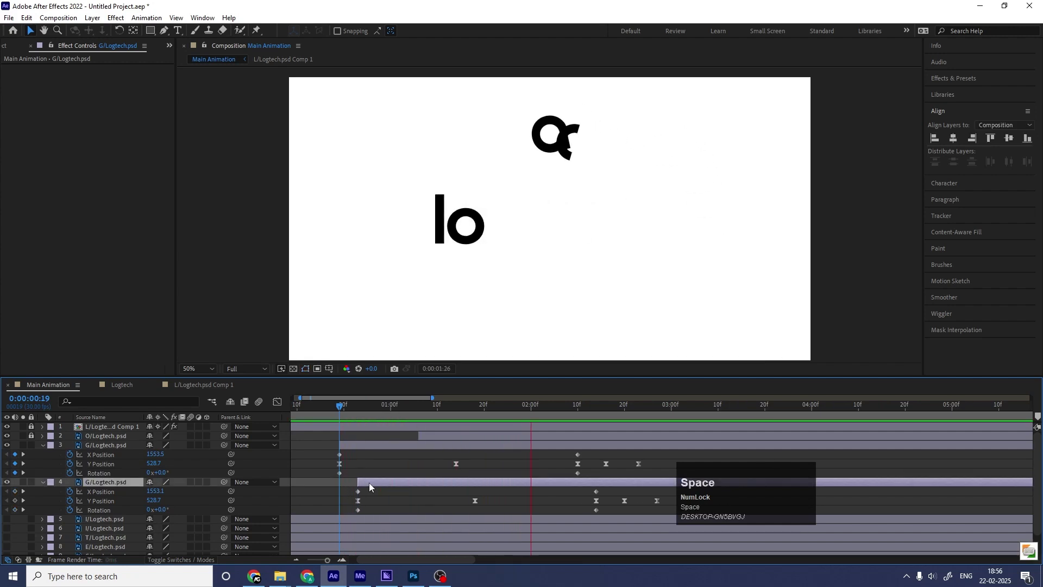
{"action": "key", "text": "space"}
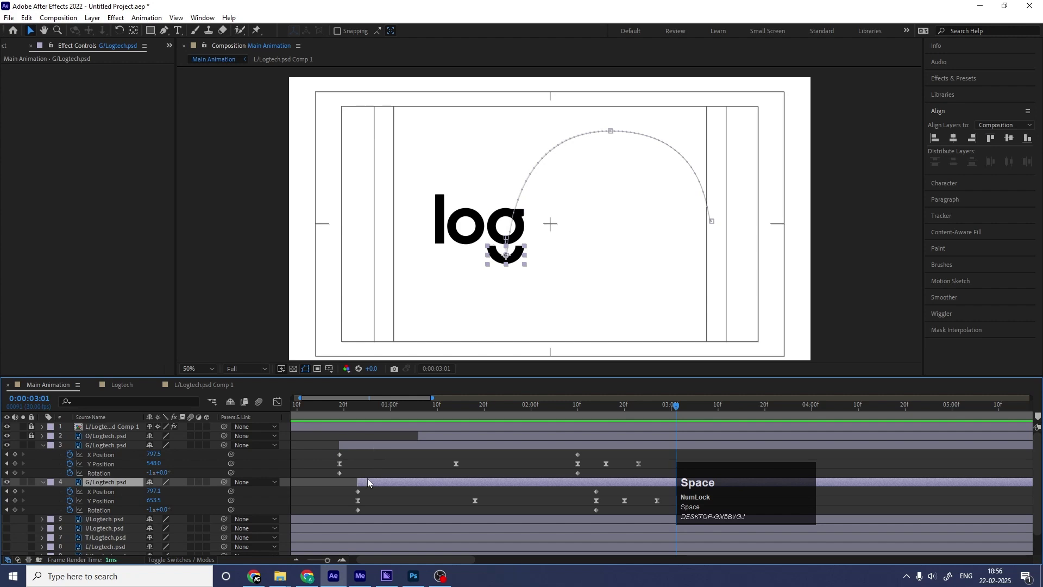
Step: Start the G's lower curve at 0:00:00:19 and delay its upper part by four frames to 0:00:00:23, checking the offset
{"action": "left_click_drag", "start_coordinate": [367, 482], "coordinate": [367, 450]}
{"action": "left_click", "coordinate": [335, 406]}
{"action": "key", "text": "space"}
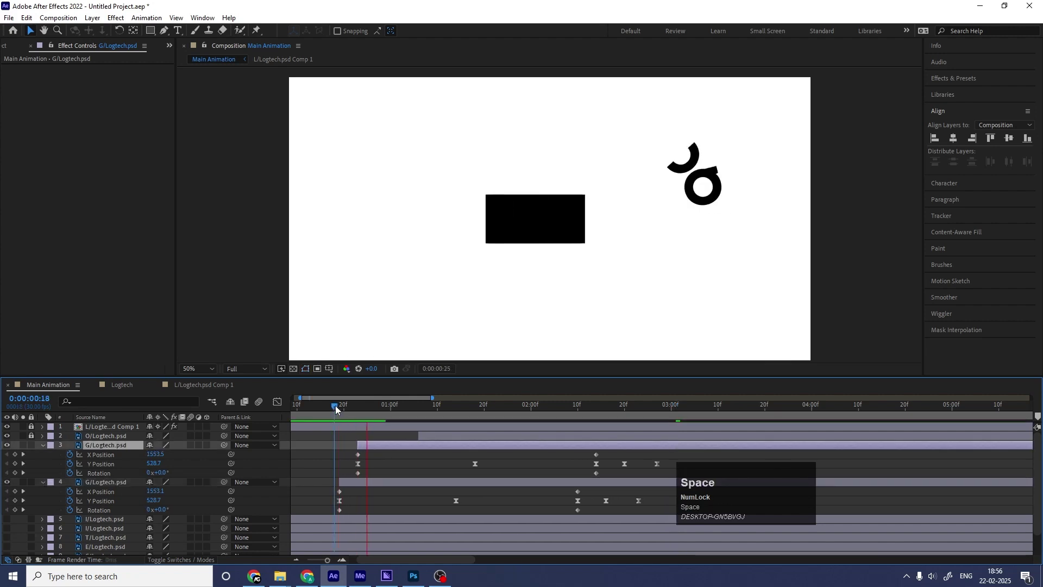
{"action": "key", "text": "space"}
Step: Preview the L, O and staggered G animation from 0:00:00:00
{"action": "left_click_drag", "start_coordinate": [333, 408], "coordinate": [201, 423]}
{"action": "key", "text": "space"}
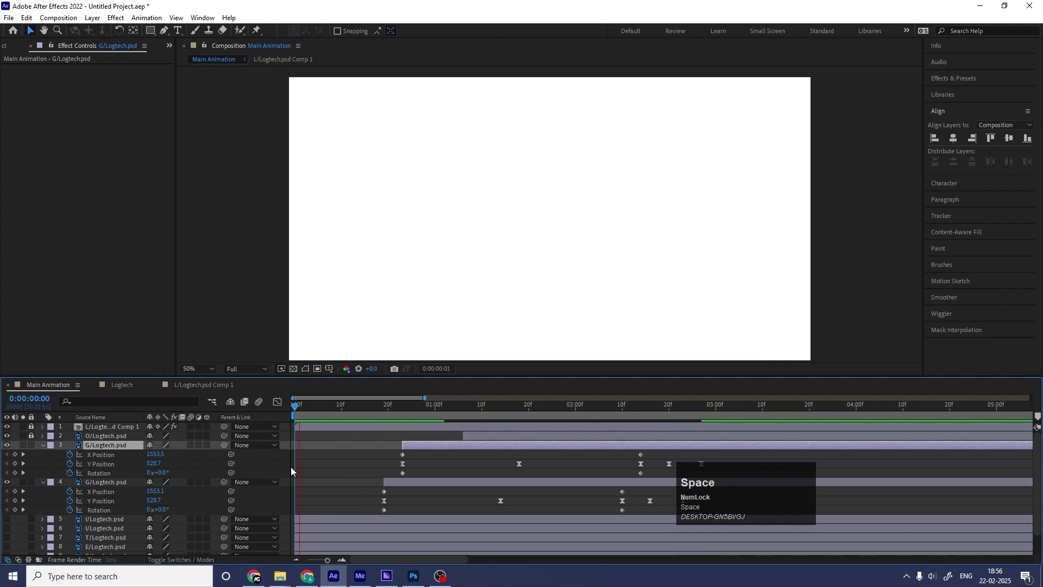
{"action": "key", "text": "minus"}
{"action": "key", "text": "minus"}
{"action": "key", "text": "space"}
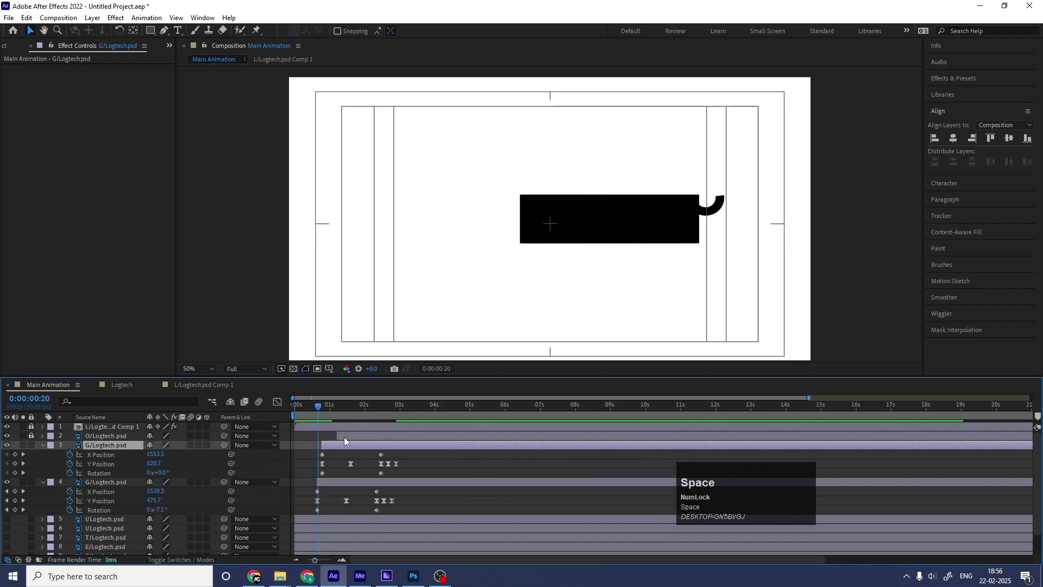
{"action": "left_click", "coordinate": [339, 406]}
{"action": "key", "text": "space"}
{"action": "left_click_drag", "start_coordinate": [340, 406], "coordinate": [265, 419]}
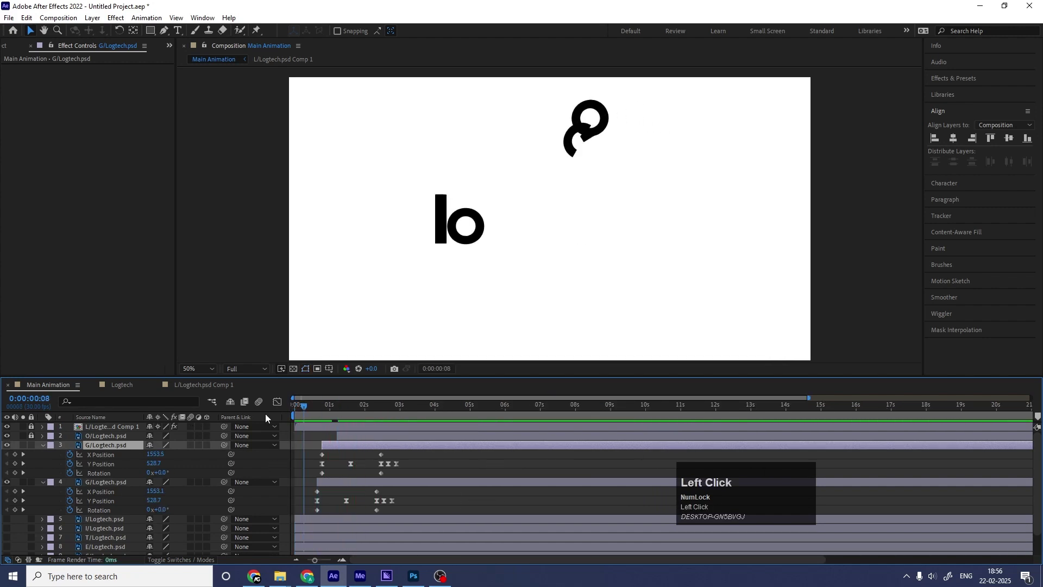
{"action": "key", "text": "space"}
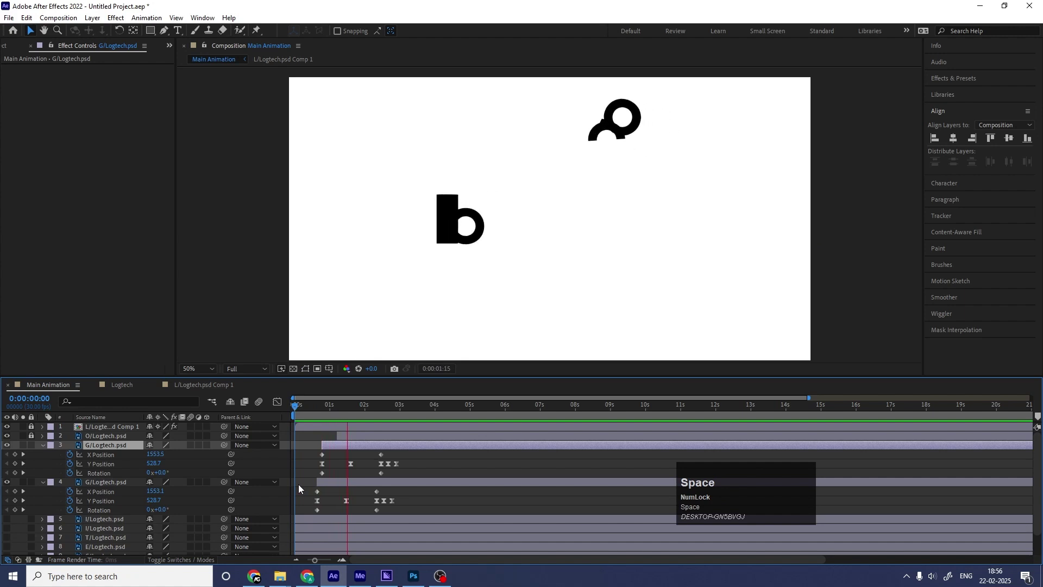
{"action": "key", "text": "space"}
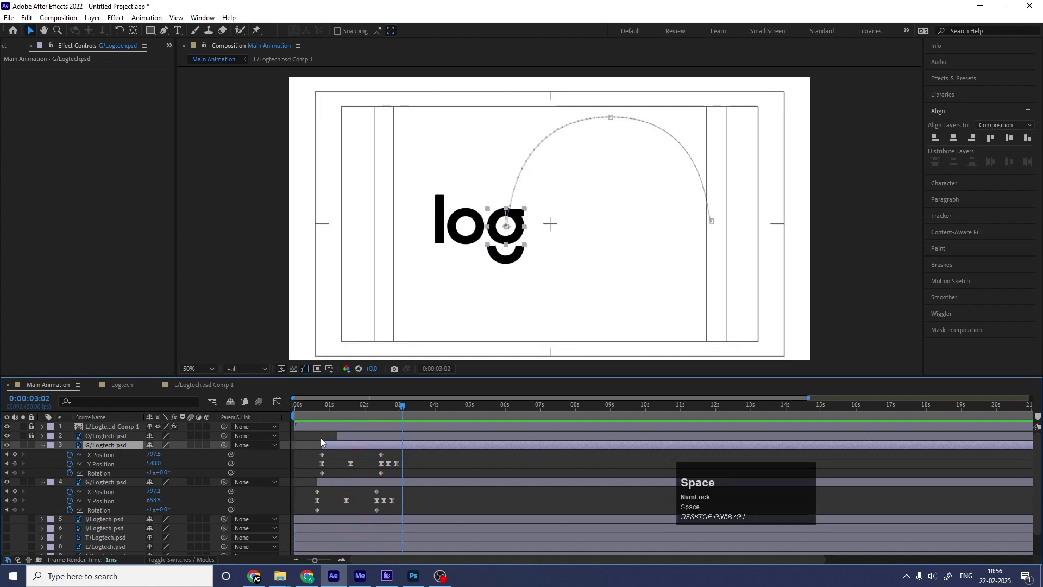
Step: Collapse the keyframed properties of the G layers and show the layer with the dot of the I
{"action": "left_click", "coordinate": [321, 440]}
{"action": "key", "text": "u"}
{"action": "key", "text": "u"}
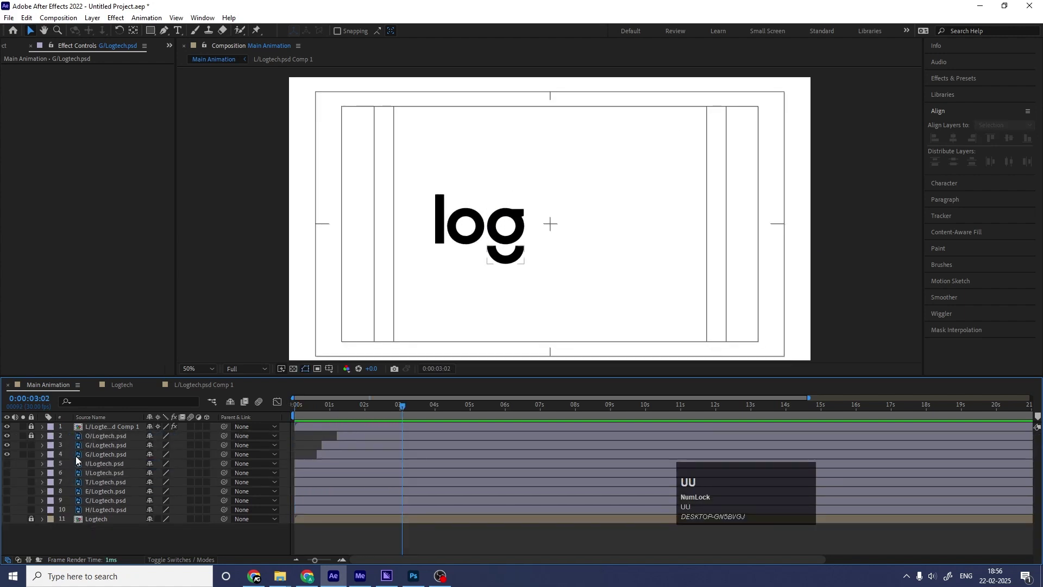
{"action": "left_click", "coordinate": [7, 463]}
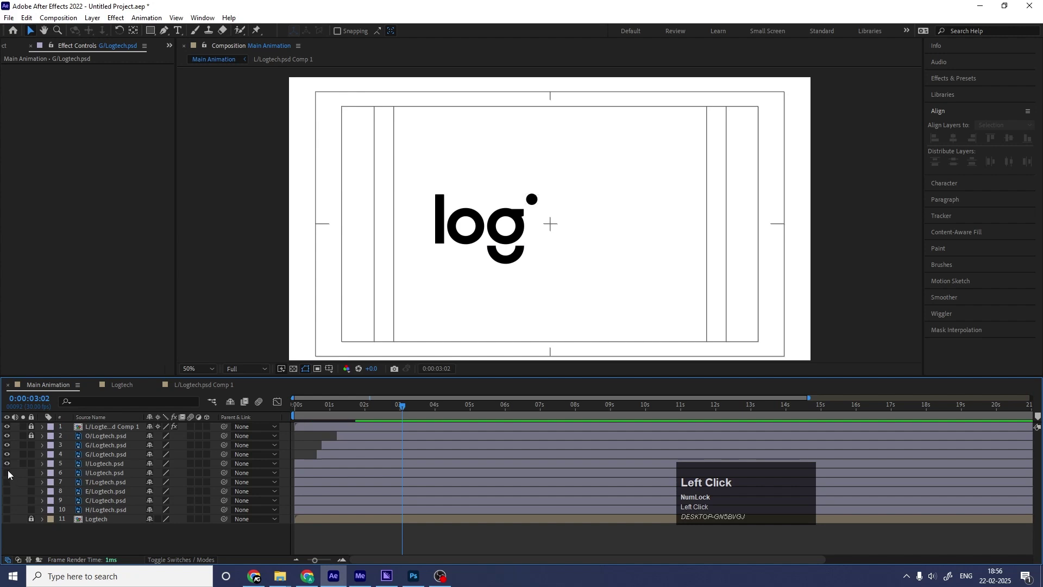
Step: Make the i's stem layer visible and start both I/Logtech.psd layers at 0:00:02:10
{"action": "left_click", "coordinate": [7, 472]}
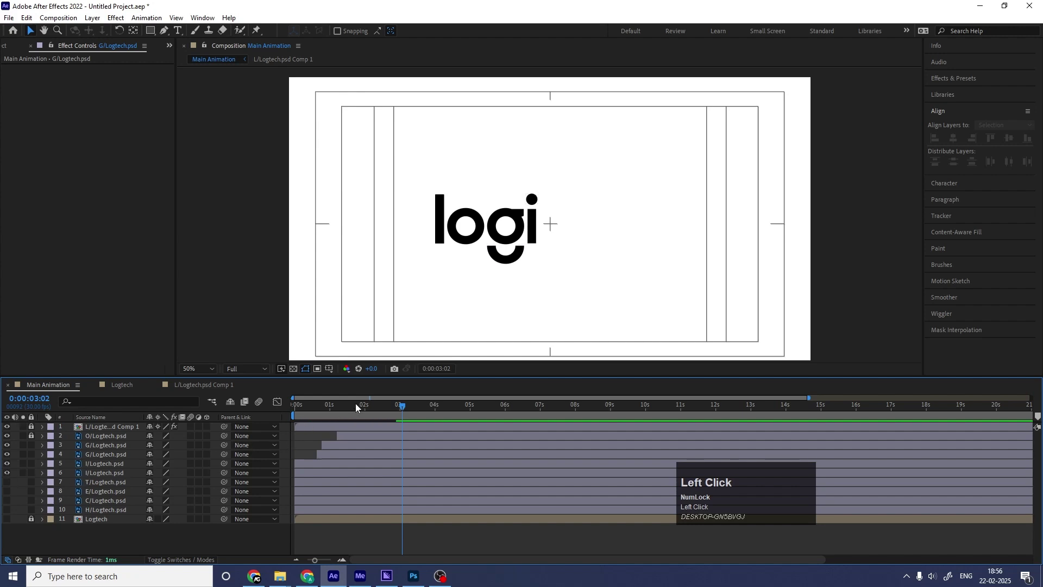
{"action": "left_click_drag", "start_coordinate": [356, 407], "coordinate": [377, 419]}
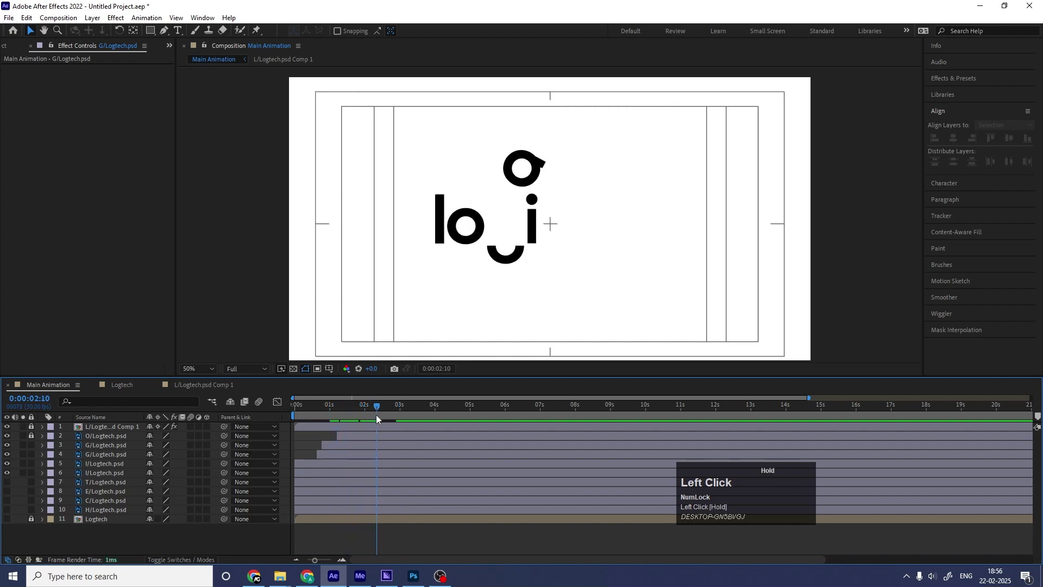
{"action": "left_click", "coordinate": [100, 465]}
{"action": "left_click", "coordinate": [92, 473], "text": "shift"}
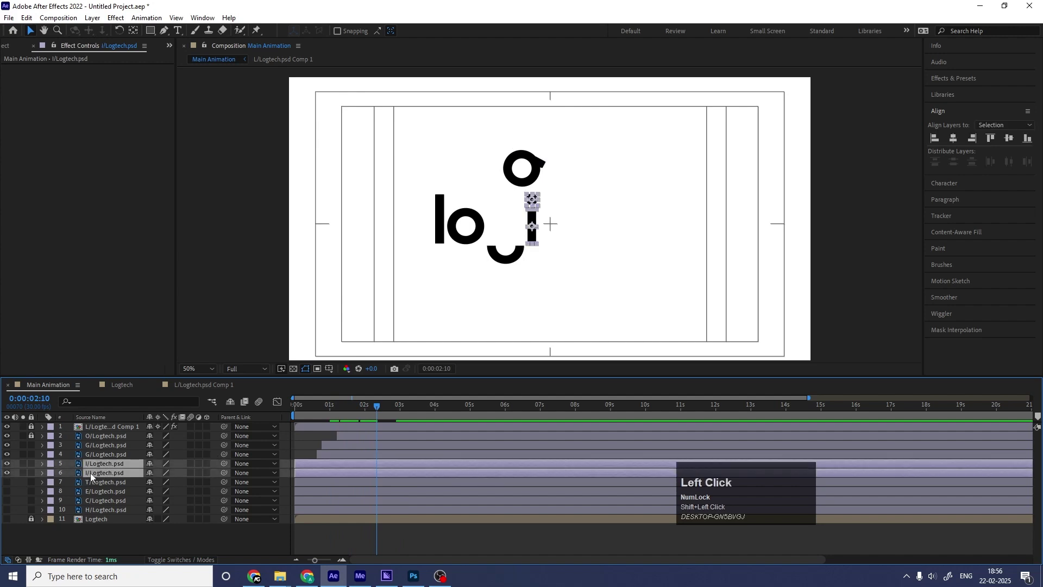
{"action": "key", "text": "bracketleft"}
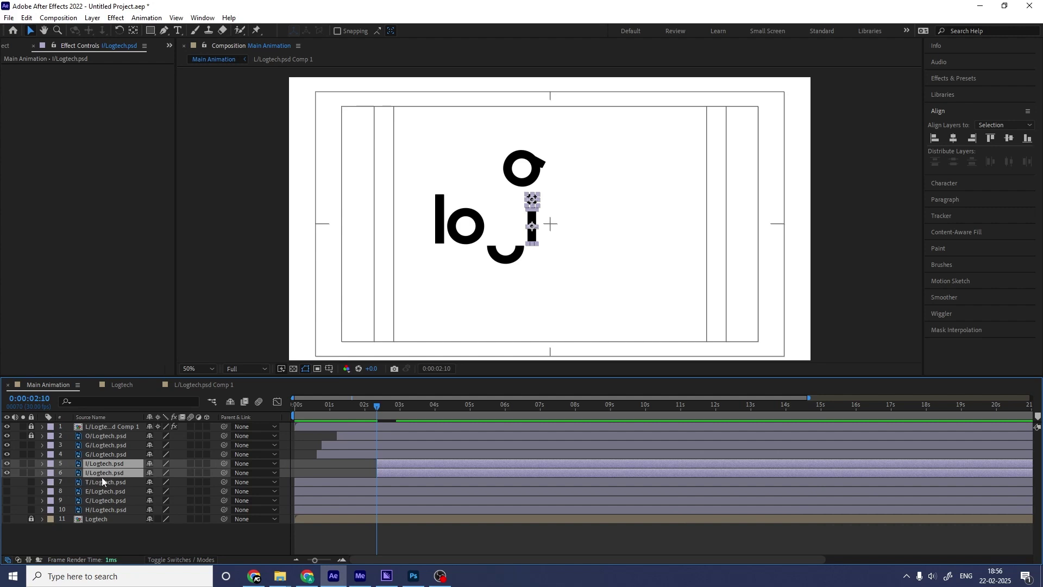
Step: Move the start of the i's stem layer (layer 6) to 0:00:00:00 and solo it
{"action": "left_click", "coordinate": [306, 471]}
{"action": "left_click", "coordinate": [93, 475]}
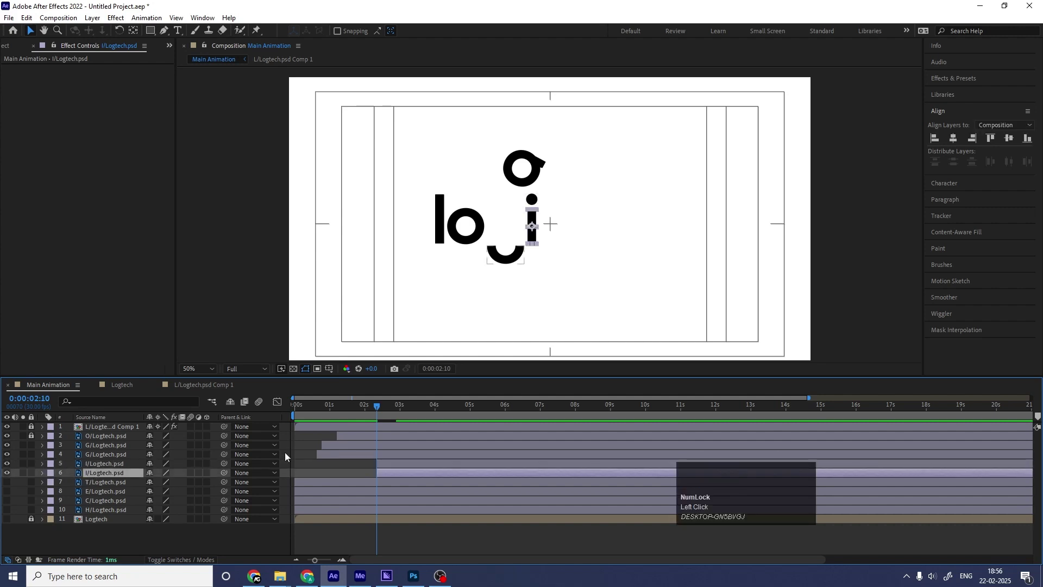
{"action": "left_click_drag", "start_coordinate": [310, 407], "coordinate": [279, 409]}
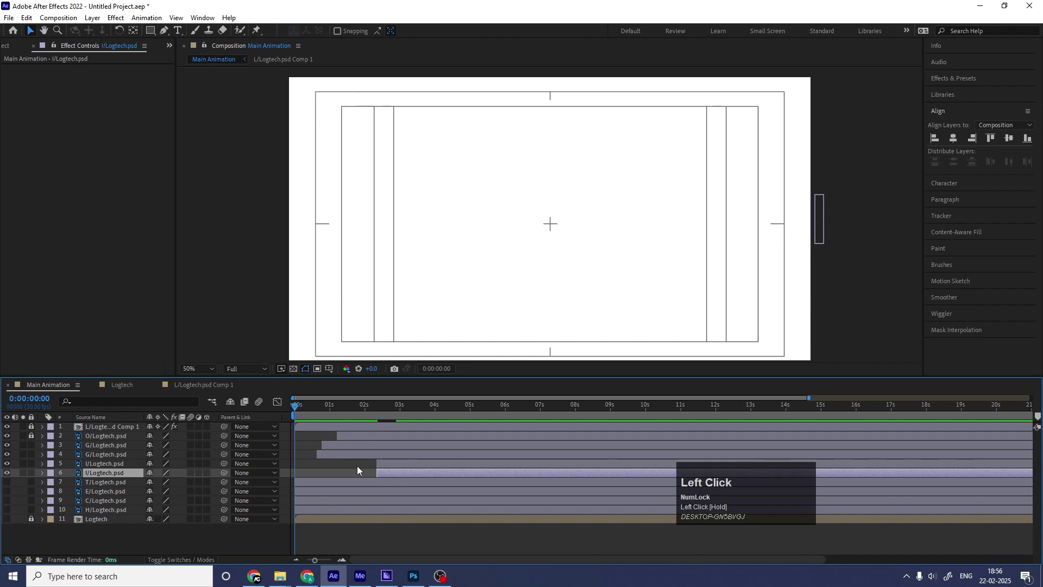
{"action": "key", "text": "bracketleft"}
{"action": "left_click", "coordinate": [22, 473]}
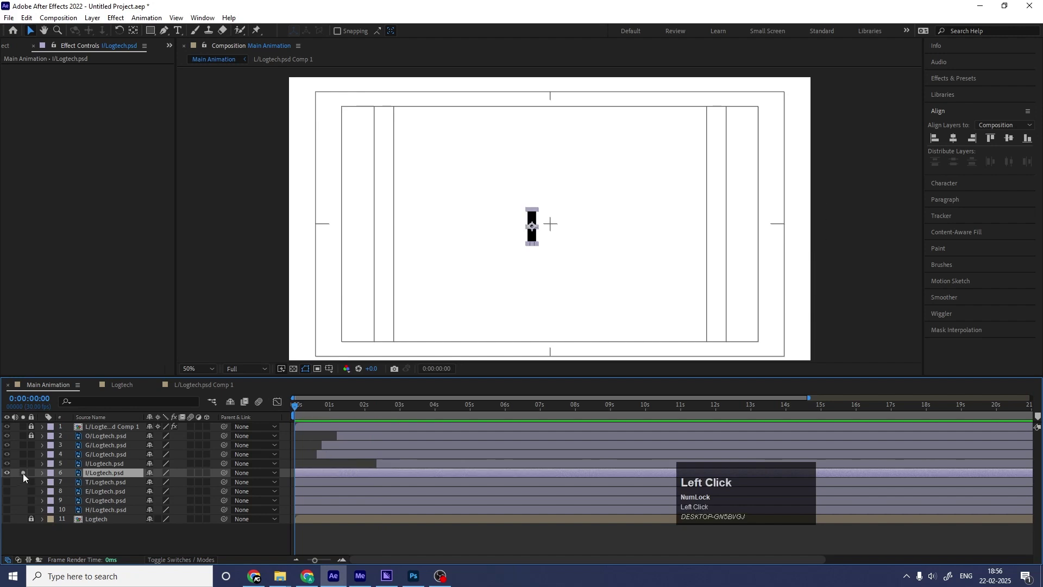
Step: Keyframe the stem layer's current Position at 0:00:00:00 and again at 0:00:03:00
{"action": "key", "text": "p"}
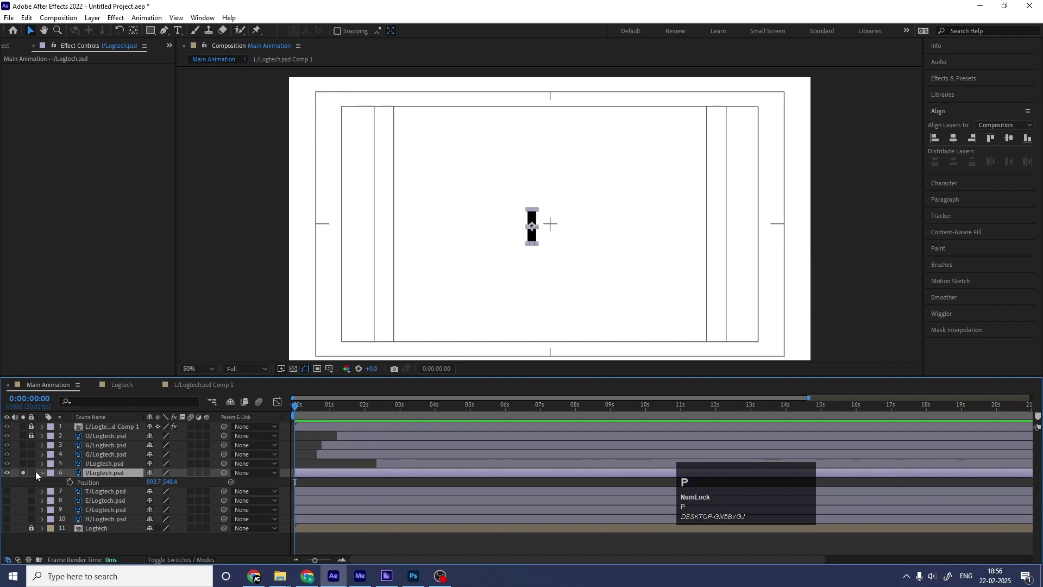
{"action": "left_click", "coordinate": [70, 482]}
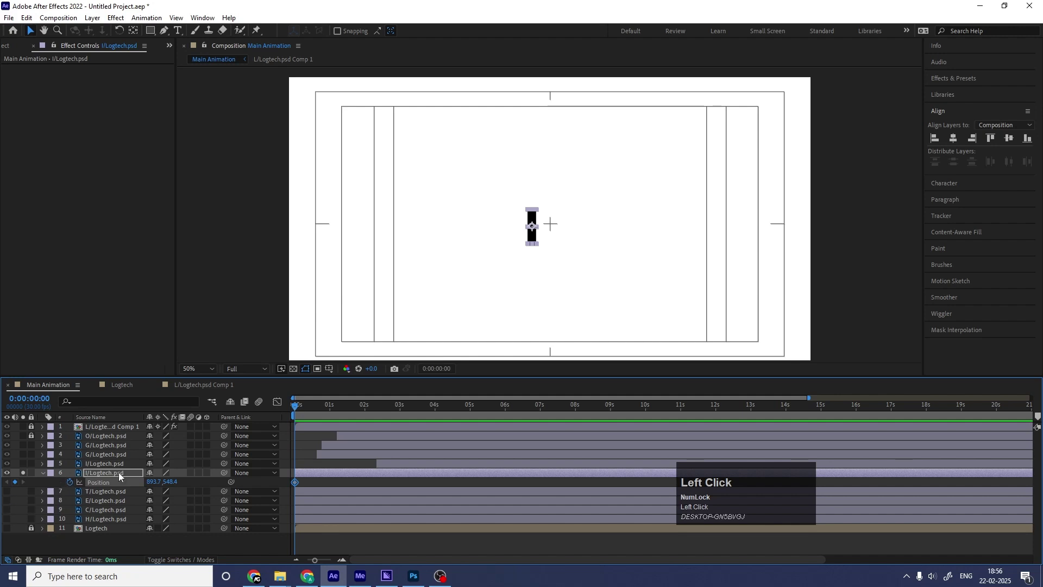
{"action": "left_click_drag", "start_coordinate": [305, 410], "coordinate": [368, 428]}
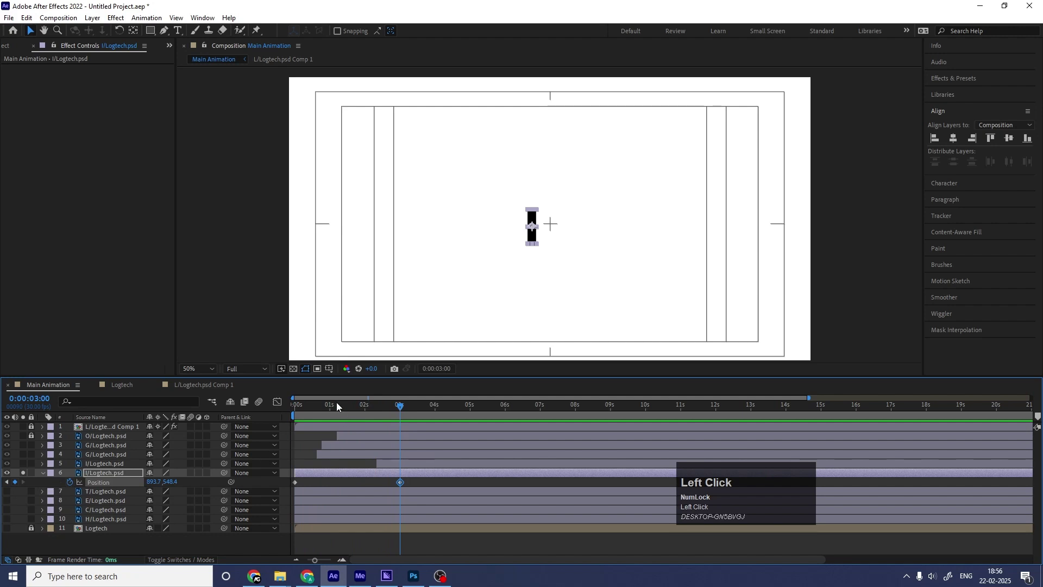
Step: Return to 0:00:00:00 and separate the stem layer's Position into X and Y dimensions
{"action": "left_click_drag", "start_coordinate": [332, 407], "coordinate": [135, 474]}
{"action": "right_click", "coordinate": [104, 485]}
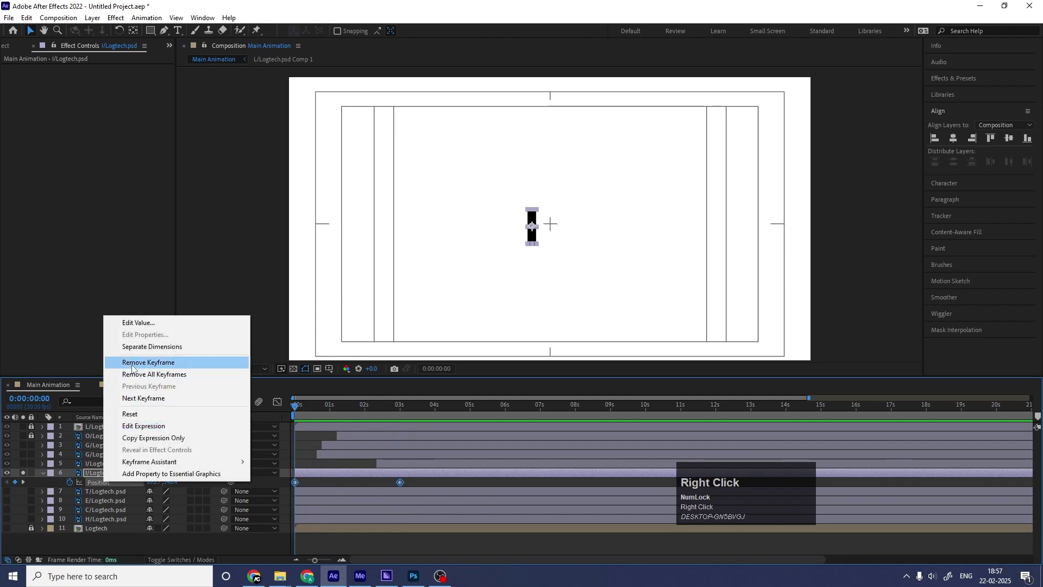
{"action": "left_click", "coordinate": [163, 344]}
{"action": "left_click", "coordinate": [316, 482]}
{"action": "key", "text": "="}
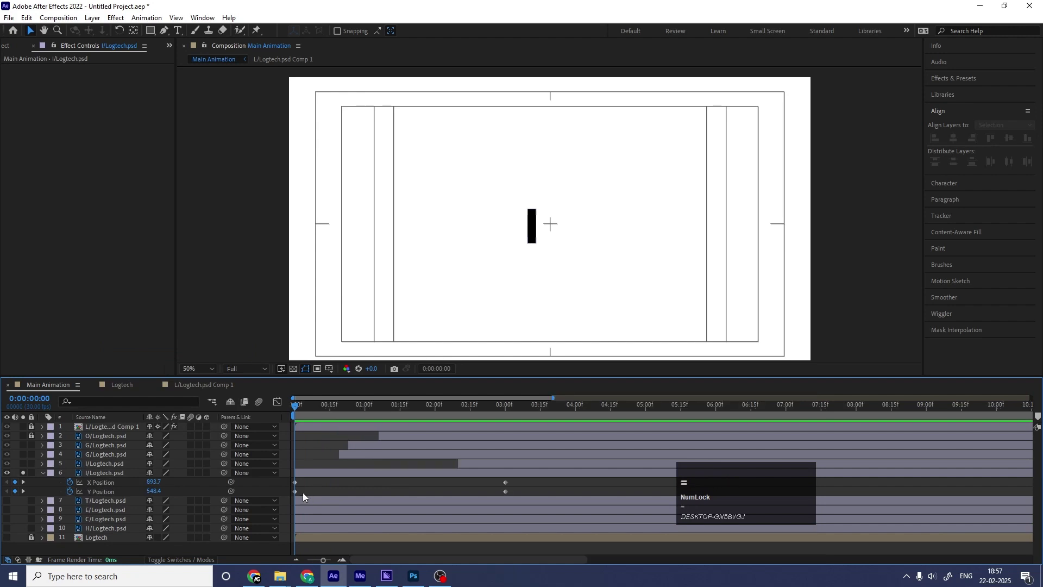
Step: Move the stem off the canvas's left edge at 0:00:00:00, to X Position -86.3, and preview the motion
{"action": "left_click", "coordinate": [106, 473]}
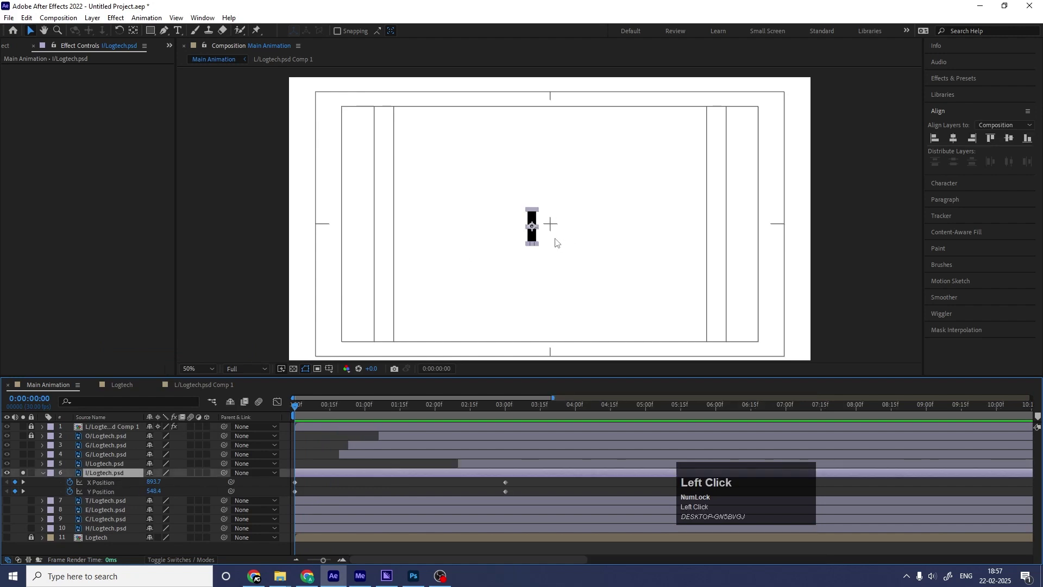
{"action": "left_click_drag", "start_coordinate": [534, 234], "coordinate": [267, 242]}
{"action": "key", "text": "space"}
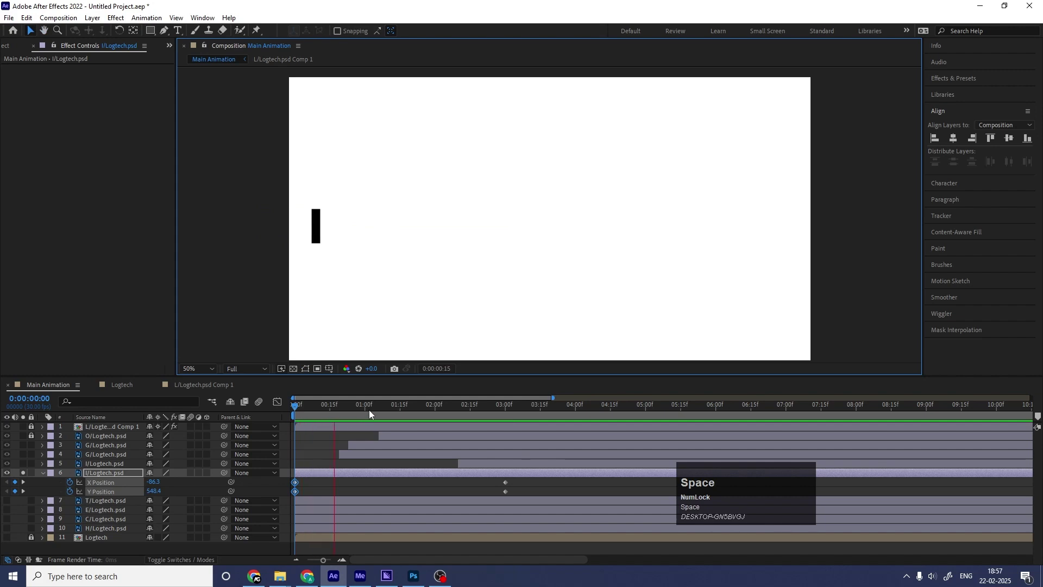
Step: Add Y Position keyframes with the current value to the stem layer at 0:00:01:00 and 0:00:02:00
{"action": "left_click", "coordinate": [364, 410]}
{"action": "left_click", "coordinate": [292, 495]}
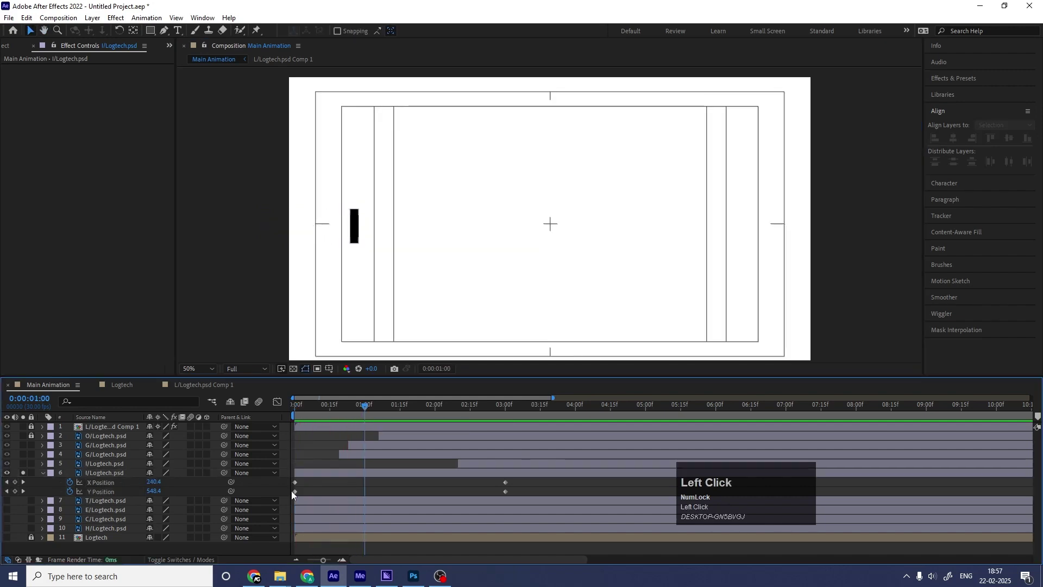
{"action": "left_click", "coordinate": [15, 491]}
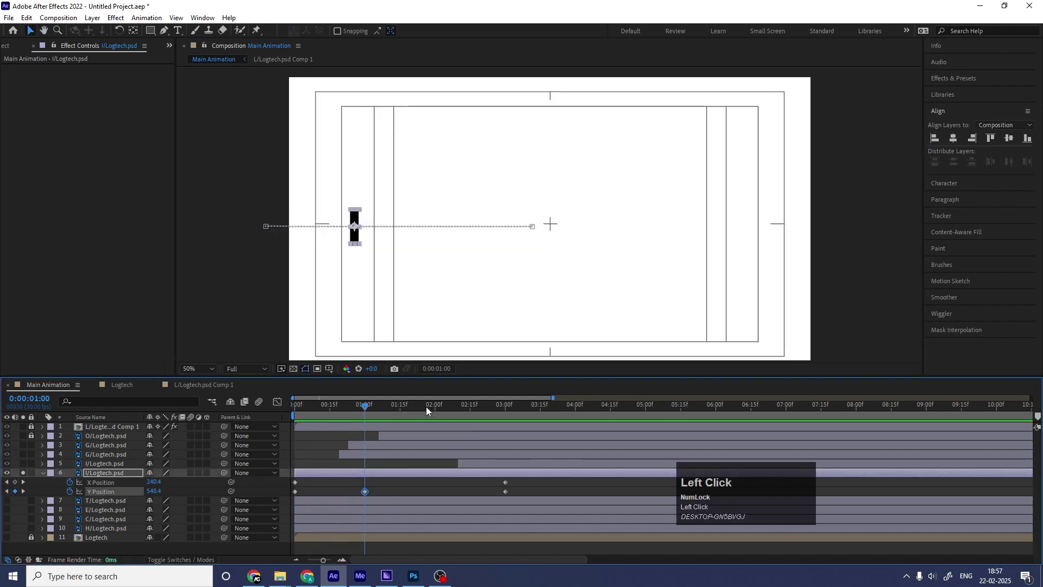
{"action": "left_click_drag", "start_coordinate": [434, 409], "coordinate": [437, 411]}
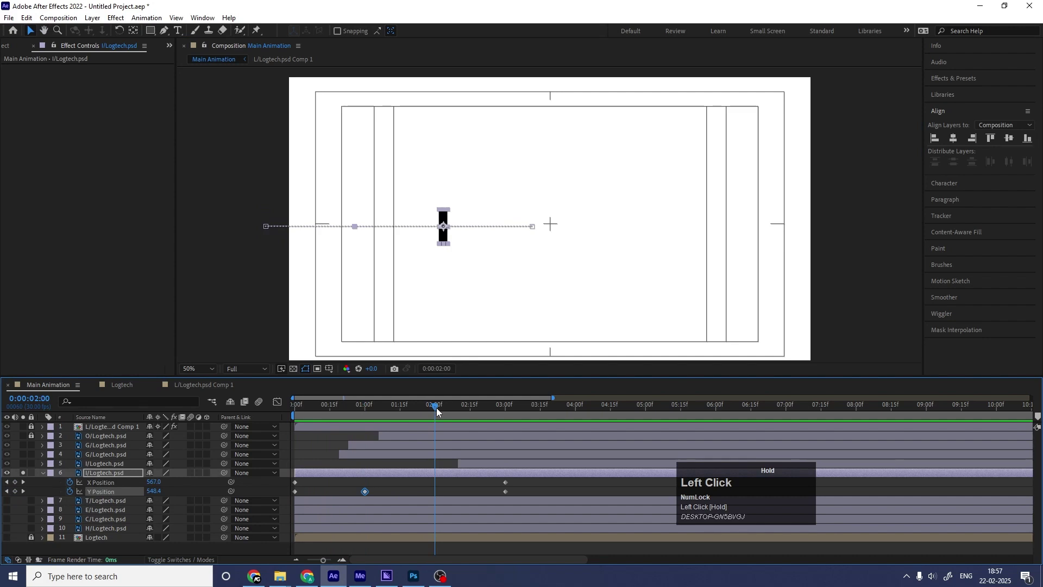
{"action": "left_click", "coordinate": [15, 491]}
Step: Raise the stem at 0:00:00:14 by setting its Y Position to 283.4
{"action": "left_click_drag", "start_coordinate": [325, 413], "coordinate": [328, 416]}
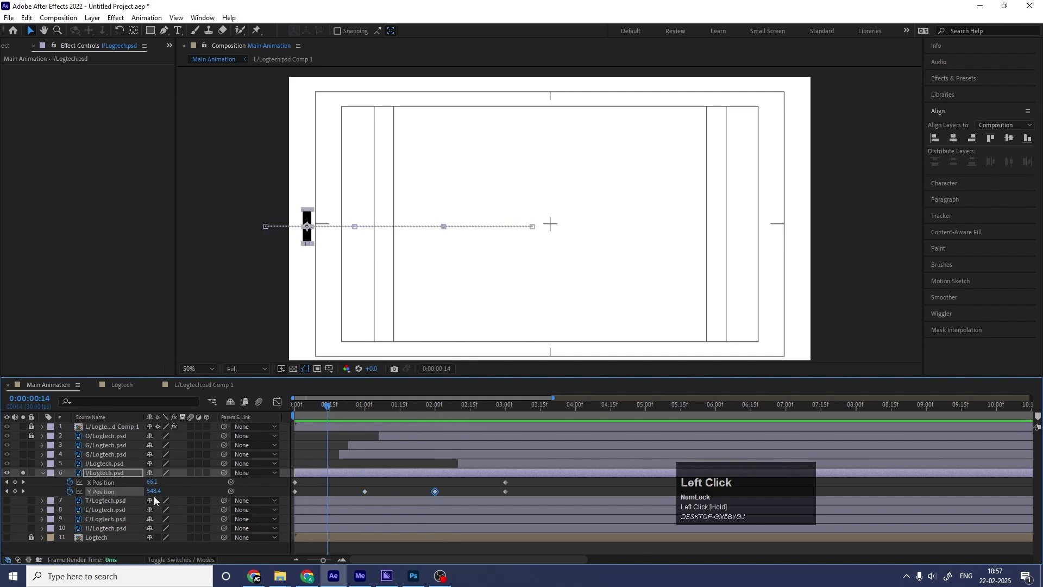
{"action": "left_click_drag", "start_coordinate": [151, 490], "coordinate": [2, 467]}
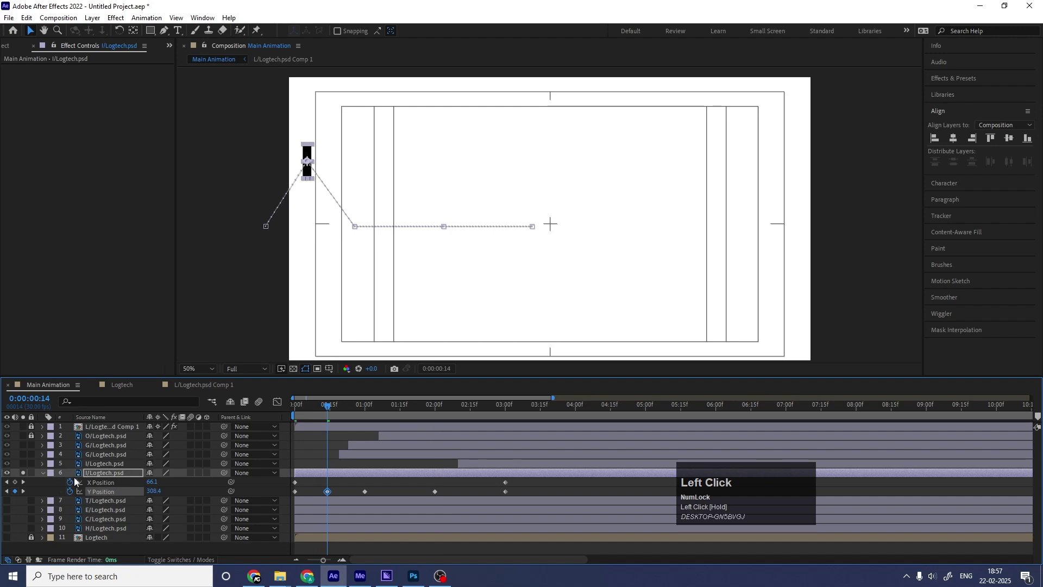
{"action": "left_click_drag", "start_coordinate": [154, 492], "coordinate": [141, 491]}
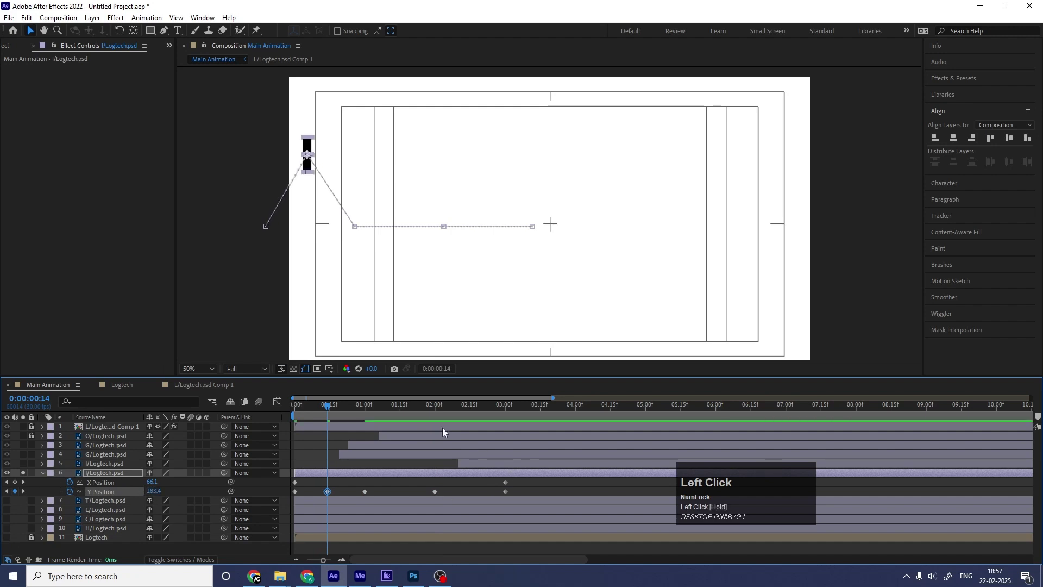
Step: Copy the raised Y Position keyframe and paste it at 0:00:01:14 and 0:00:02:15
{"action": "left_click", "coordinate": [398, 407]}
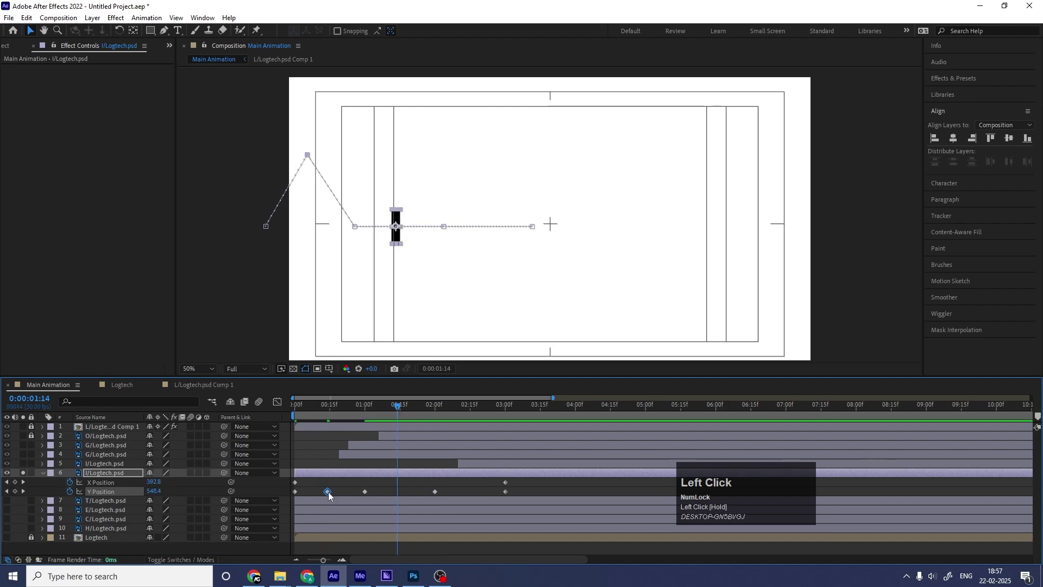
{"action": "left_click_drag", "start_coordinate": [320, 481], "coordinate": [332, 492]}
{"action": "key", "text": "ctrl+c"}
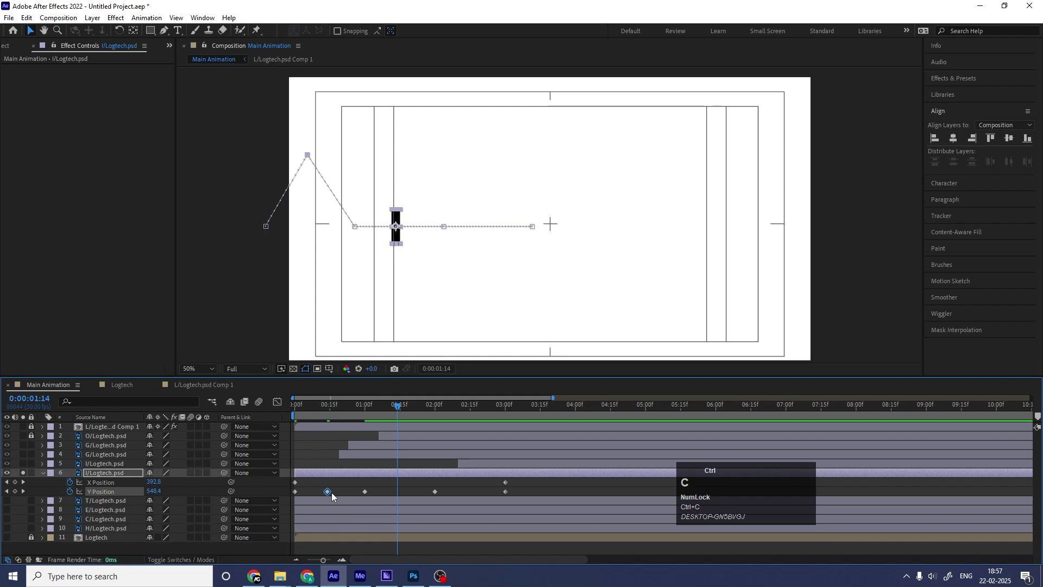
{"action": "key", "text": "ctrl+v"}
{"action": "left_click", "coordinate": [471, 407]}
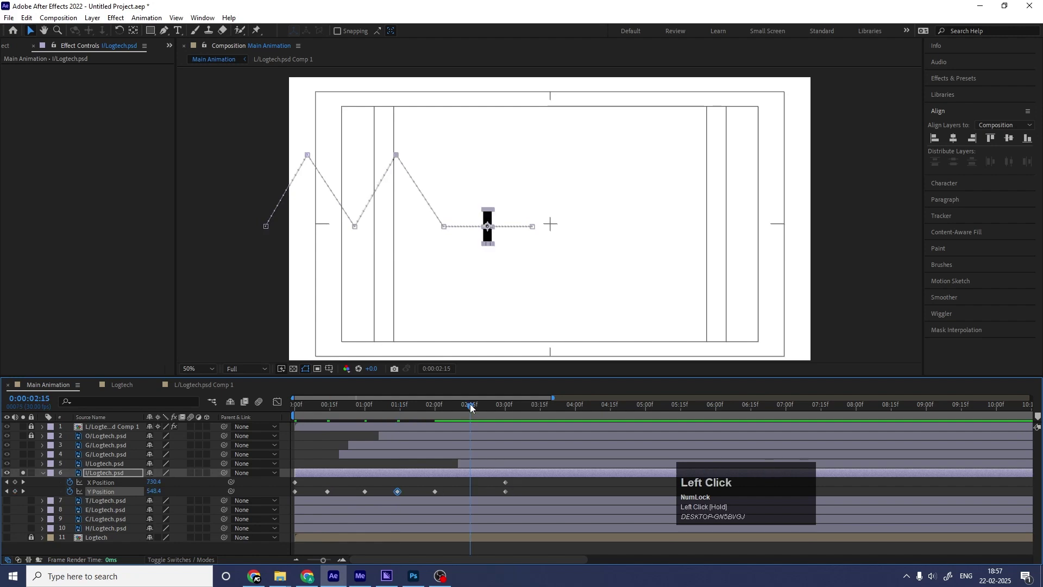
{"action": "key", "text": "ctrl+v"}
Step: Apply Easy Ease to all the stem's Y Position keyframes and show their speed curve in the Graph Editor
{"action": "left_click_drag", "start_coordinate": [523, 491], "coordinate": [265, 510]}
{"action": "key", "text": "F9"}
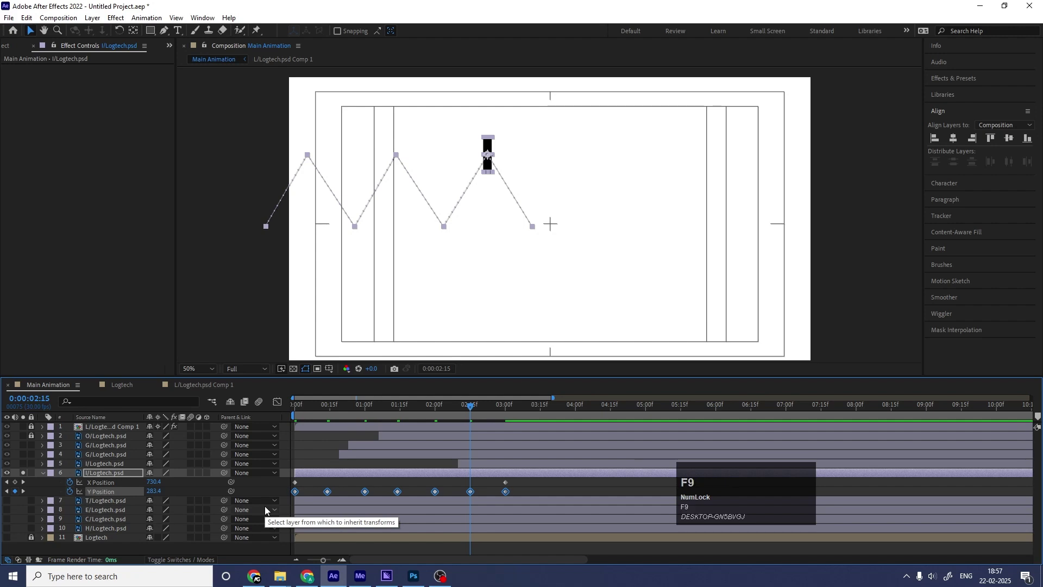
{"action": "left_click", "coordinate": [277, 402]}
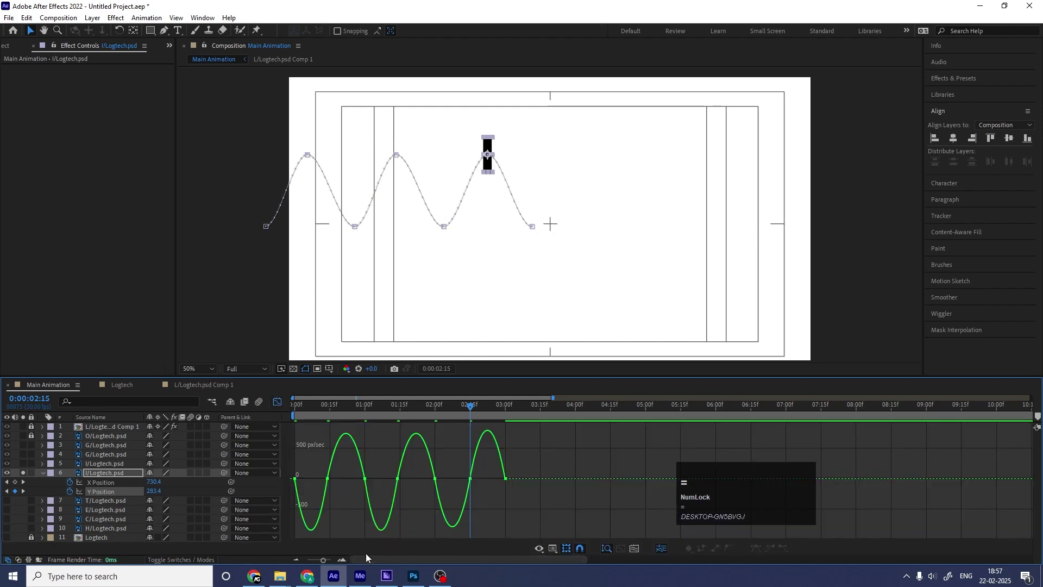
{"action": "left_click", "coordinate": [341, 560]}
{"action": "left_click", "coordinate": [342, 559]}
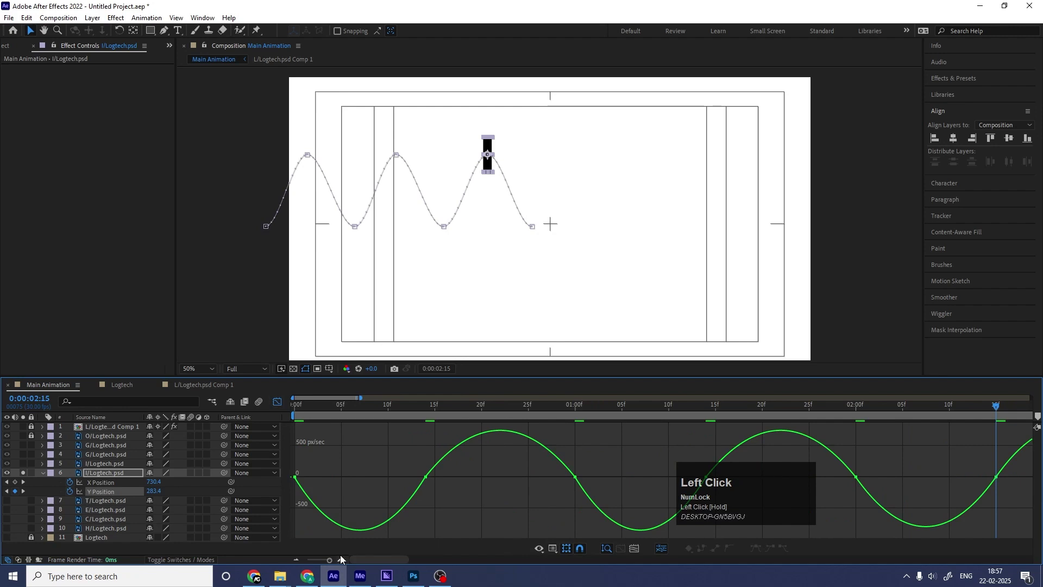
{"action": "key", "text": "minus"}
{"action": "key", "text": "minus"}
{"action": "key", "text": "minus"}
{"action": "key", "text": "minus"}
Step: Reshape the first bounce's speed curve with long influence handles at the 0:00:00:14 peak and a short outgoing handle at the start
{"action": "left_click_drag", "start_coordinate": [351, 468], "coordinate": [303, 480]}
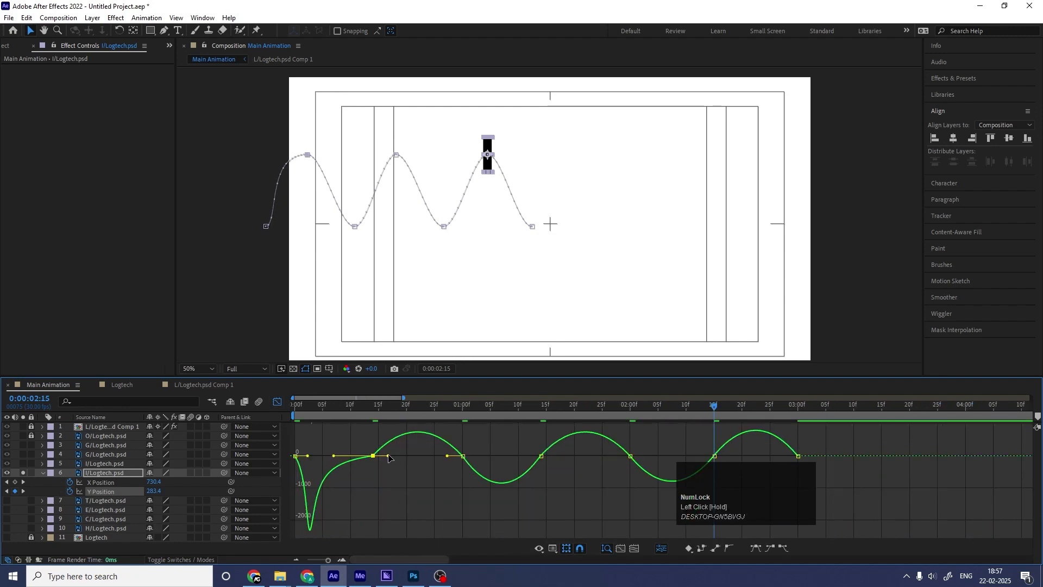
{"action": "left_click_drag", "start_coordinate": [389, 456], "coordinate": [442, 456]}
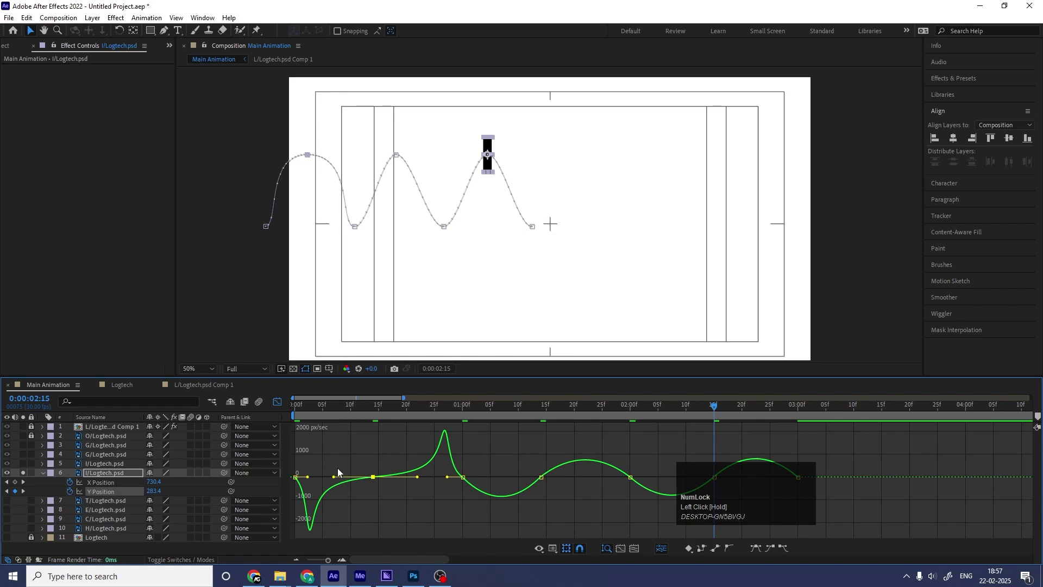
{"action": "left_click_drag", "start_coordinate": [331, 462], "coordinate": [299, 476]}
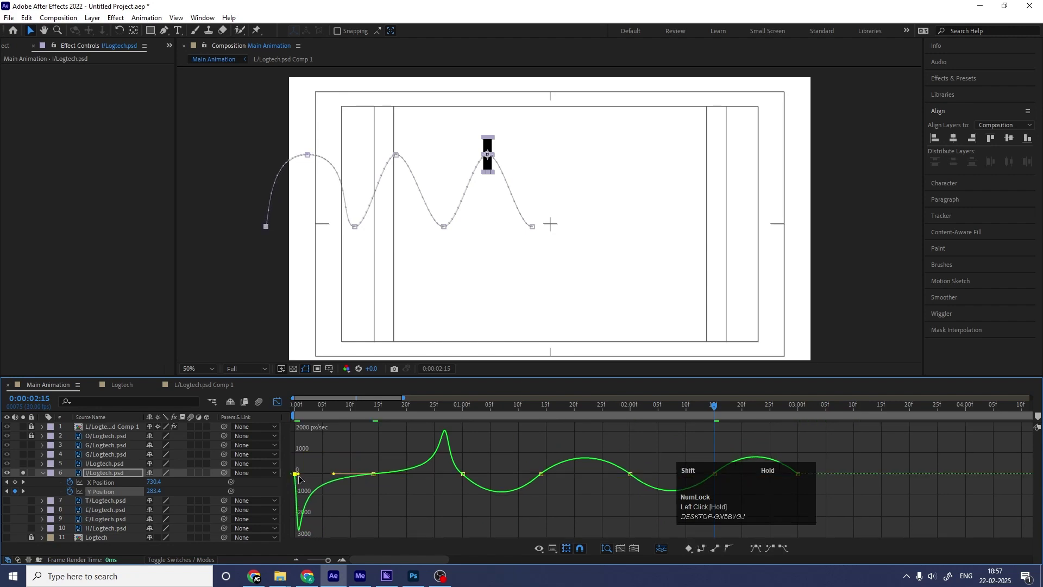
Step: Lengthen the speed handles at the second bounce's peak and shorten those at the 0:00:01:00 landing for a sharp rebound
{"action": "mouse_move", "coordinate": [475, 461]}
{"action": "left_mouse_down"}
{"action": "mouse_move", "coordinate": [442, 489]}
{"action": "mouse_move", "coordinate": [461, 476]}
{"action": "left_mouse_up"}
{"action": "left_click_drag", "start_coordinate": [513, 448], "coordinate": [585, 476]}
{"action": "left_click", "coordinate": [464, 477]}
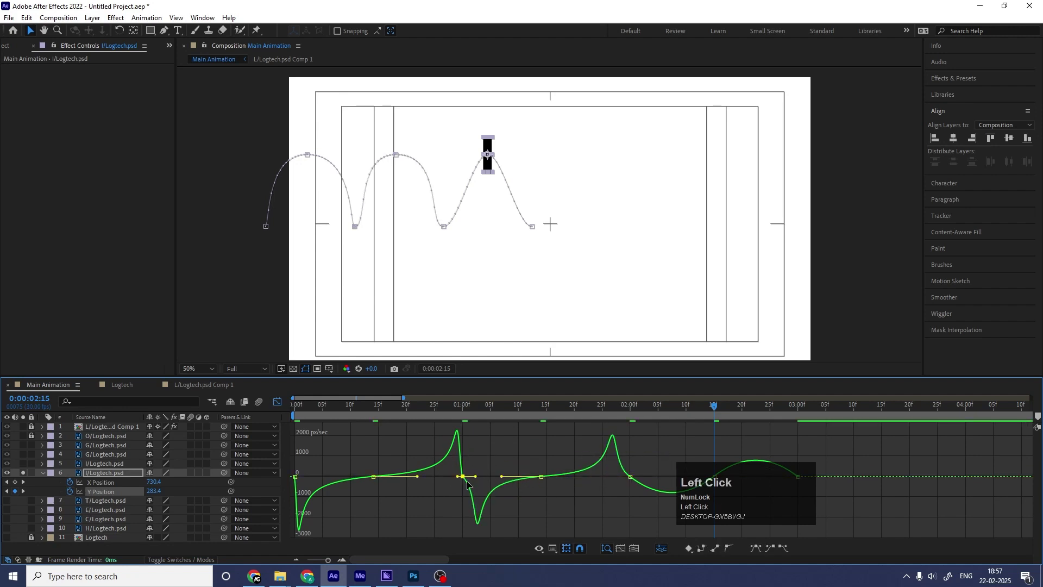
{"action": "left_click_drag", "start_coordinate": [476, 477], "coordinate": [466, 477]}
Step: Lengthen the speed handles at the third bounce's 0:00:02:15 peak and shorten those at the 0:00:02:00 and 0:00:03:00 landings
{"action": "left_click_drag", "start_coordinate": [657, 457], "coordinate": [731, 512]}
{"action": "left_click_drag", "start_coordinate": [700, 477], "coordinate": [762, 478]}
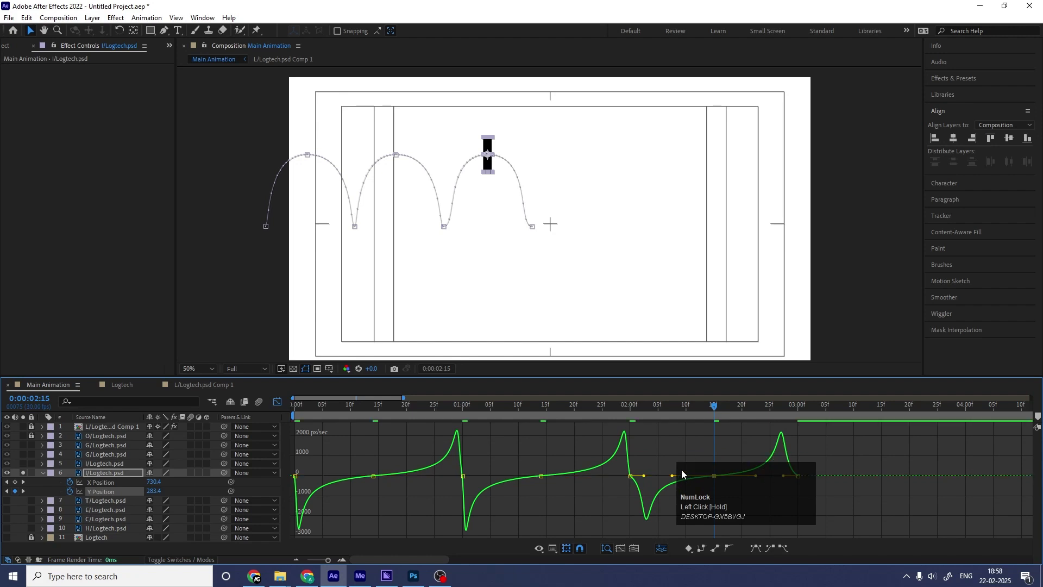
{"action": "left_click_drag", "start_coordinate": [662, 449], "coordinate": [633, 478]}
{"action": "left_click_drag", "start_coordinate": [817, 450], "coordinate": [797, 478]}
Step: Preview the stem's bouncing motion from the beginning of the timeline
{"action": "left_click", "coordinate": [348, 406]}
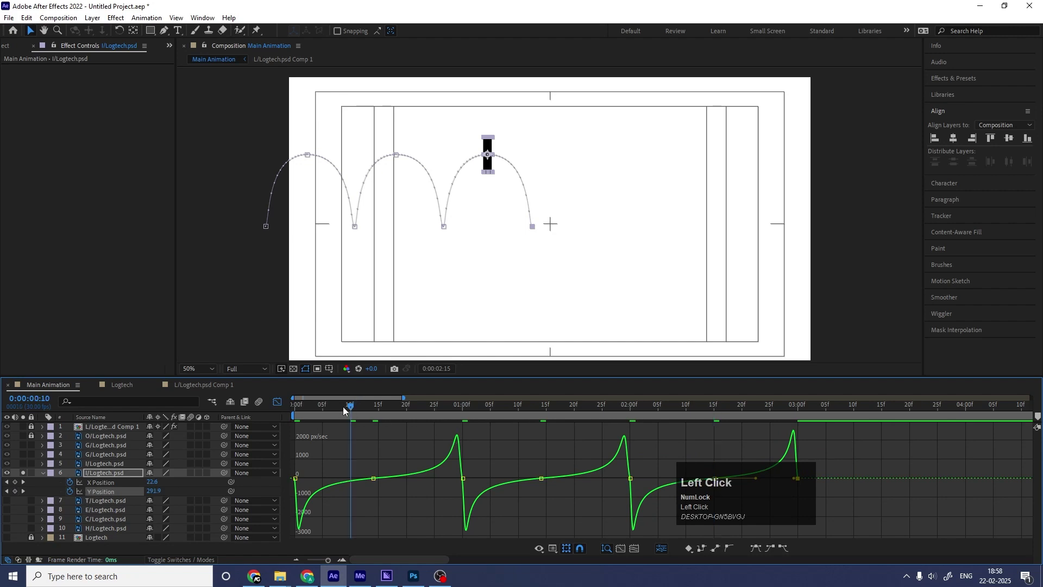
{"action": "key", "text": "space"}
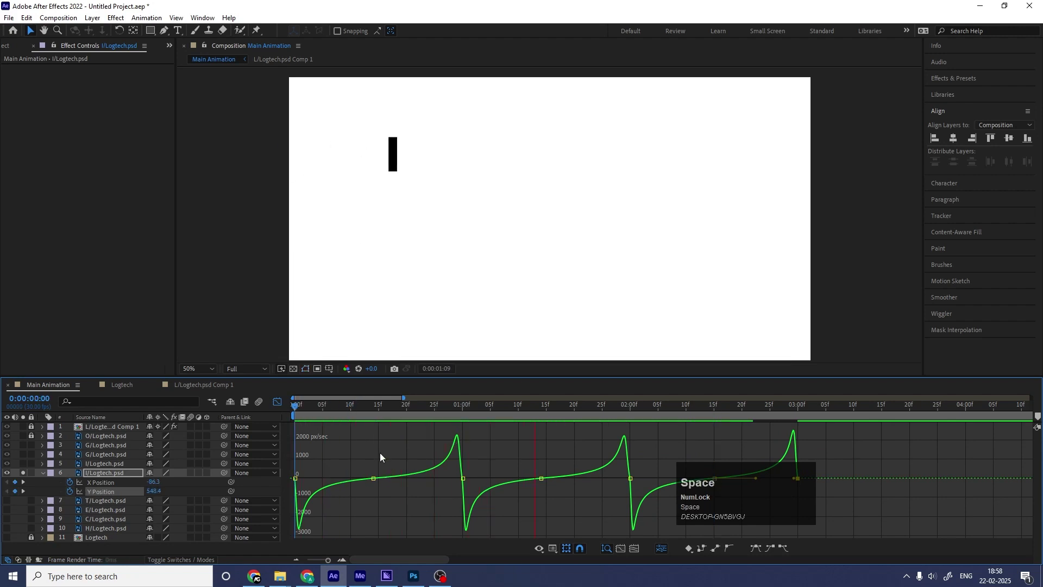
{"action": "key", "text": "space"}
Step: Close the Graph Editor and add a Rotation keyframe to the stem layer at 0:00:00:00
{"action": "left_click_drag", "start_coordinate": [307, 408], "coordinate": [219, 421]}
{"action": "left_click", "coordinate": [273, 402]}
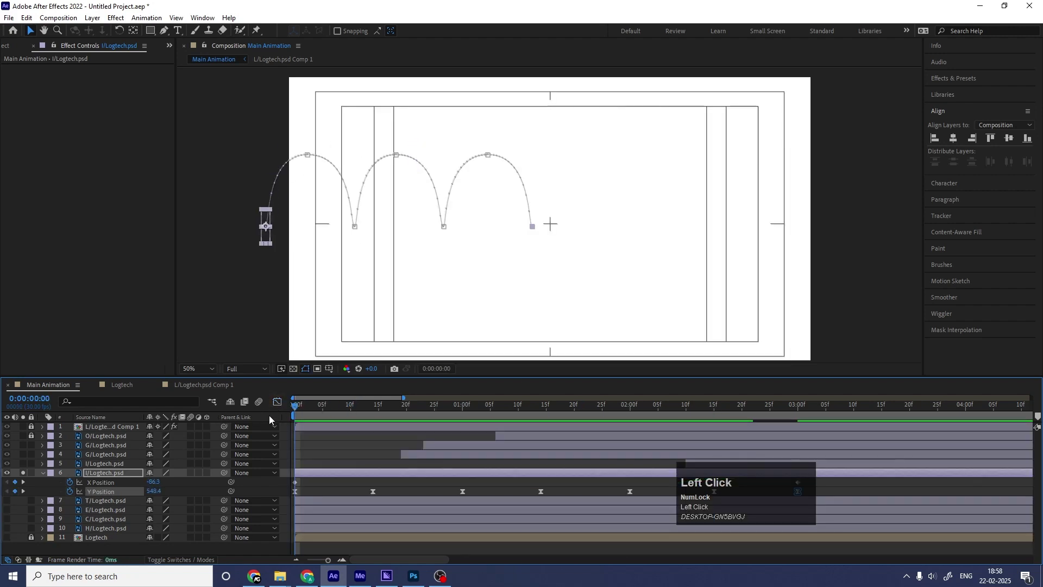
{"action": "key", "text": "r"}
{"action": "left_click", "coordinate": [70, 482]}
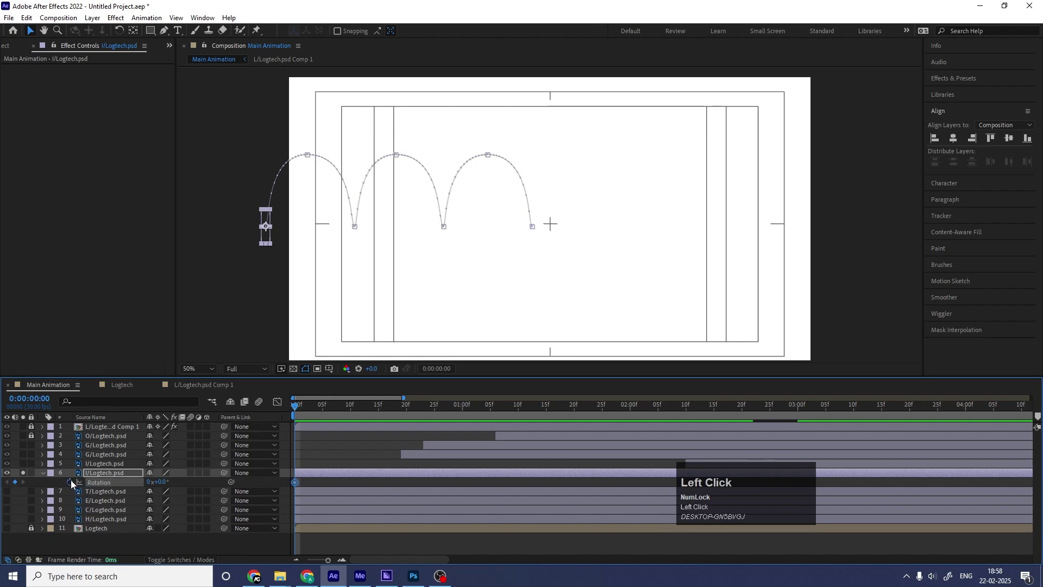
Step: Add a 180° Rotation keyframe to the stem, place it on the 0:00:01:00 landing and preview the roll
{"action": "key", "text": "shift+p"}
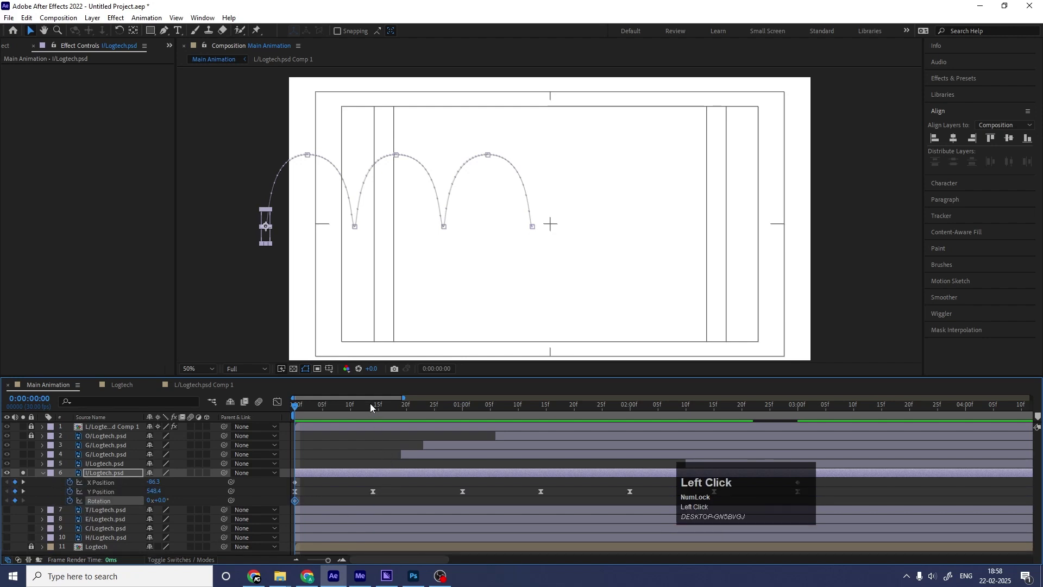
{"action": "left_click_drag", "start_coordinate": [370, 404], "coordinate": [372, 406]}
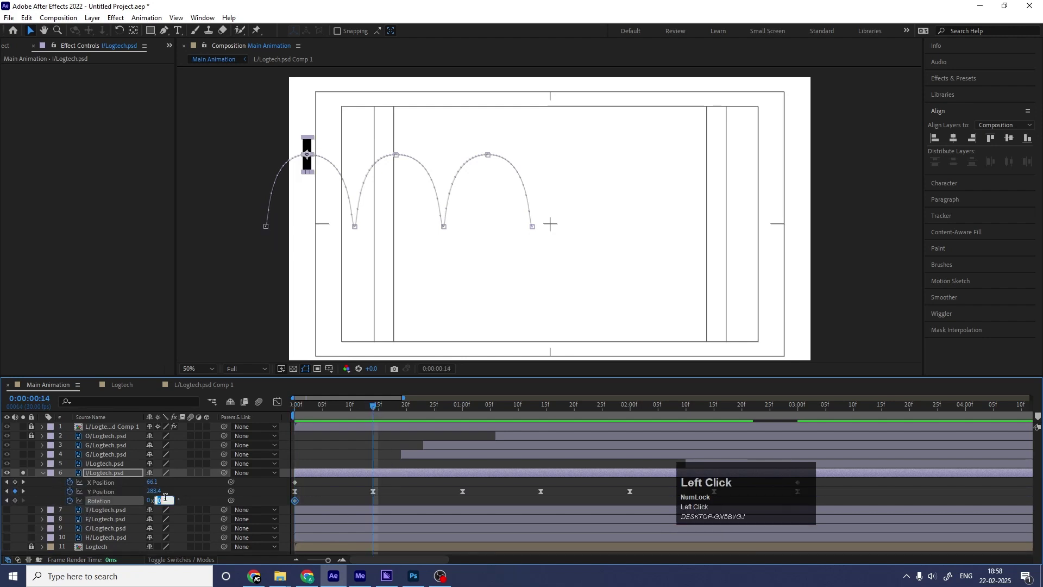
{"action": "type", "text": "90"}
{"action": "key", "text": "Return"}
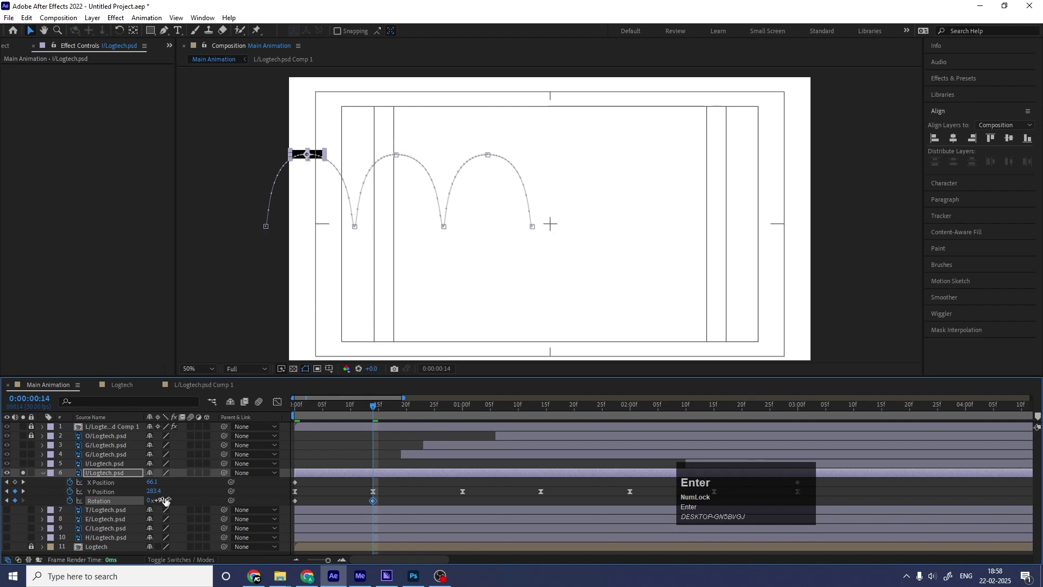
{"action": "left_click", "coordinate": [165, 500]}
{"action": "type", "text": "180"}
{"action": "key", "text": "Return"}
{"action": "left_click_drag", "start_coordinate": [373, 500], "coordinate": [460, 510]}
{"action": "key", "text": "space"}
{"action": "key", "text": "space"}
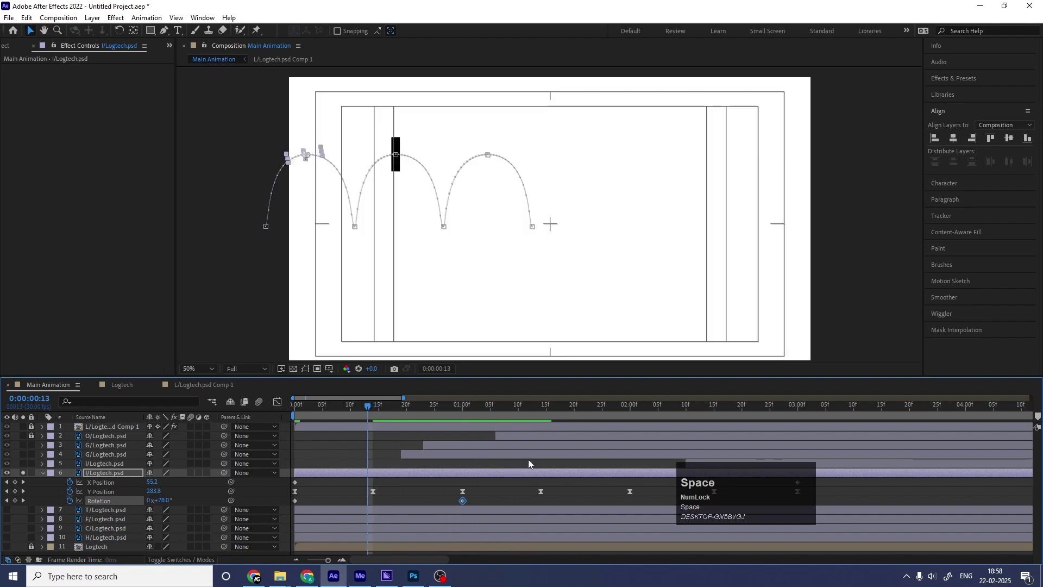
Step: Raise the stem's Rotation by another 180° to 1x+0.0° at the 0:00:02:00 landing
{"action": "left_click_drag", "start_coordinate": [562, 414], "coordinate": [629, 419]}
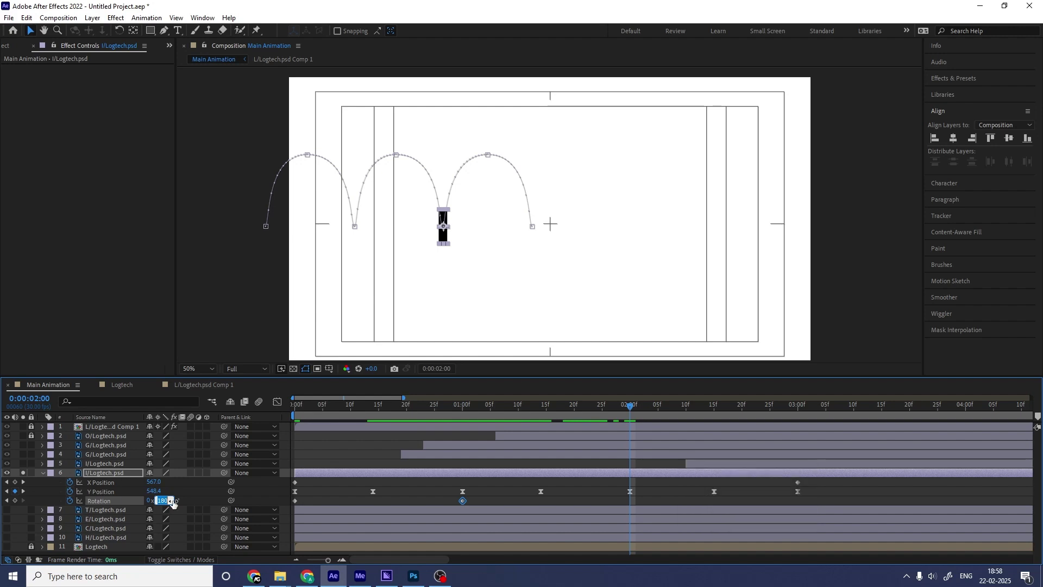
{"action": "key", "text": "Num_Lock"}
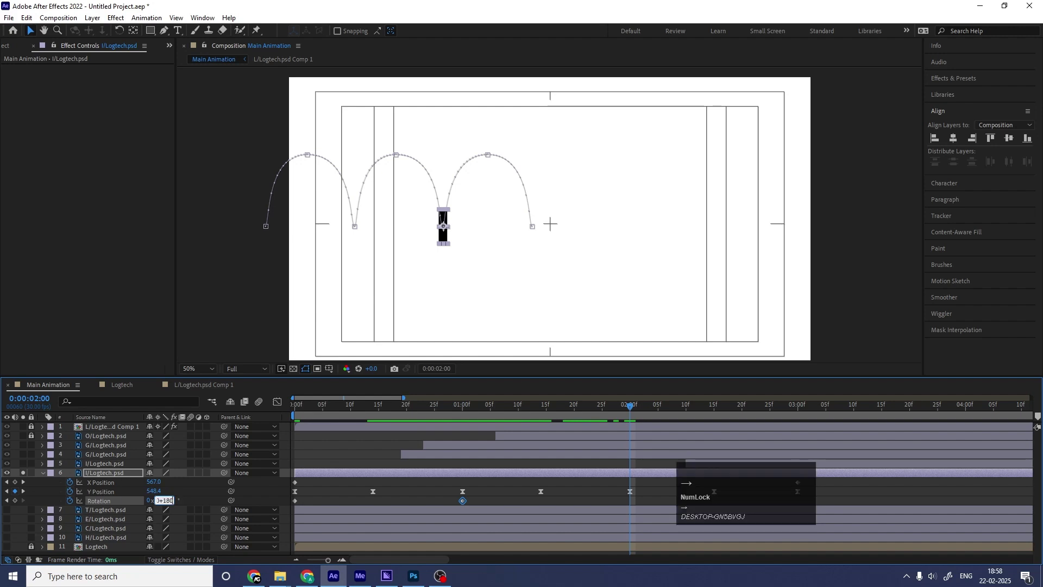
{"action": "key", "text": "Return"}
Step: Try lowering the stem's Rotation by 180° at the final 0:00:03:00 landing and preview the motion from the start
{"action": "key", "text": "k"}
{"action": "key", "text": "k"}
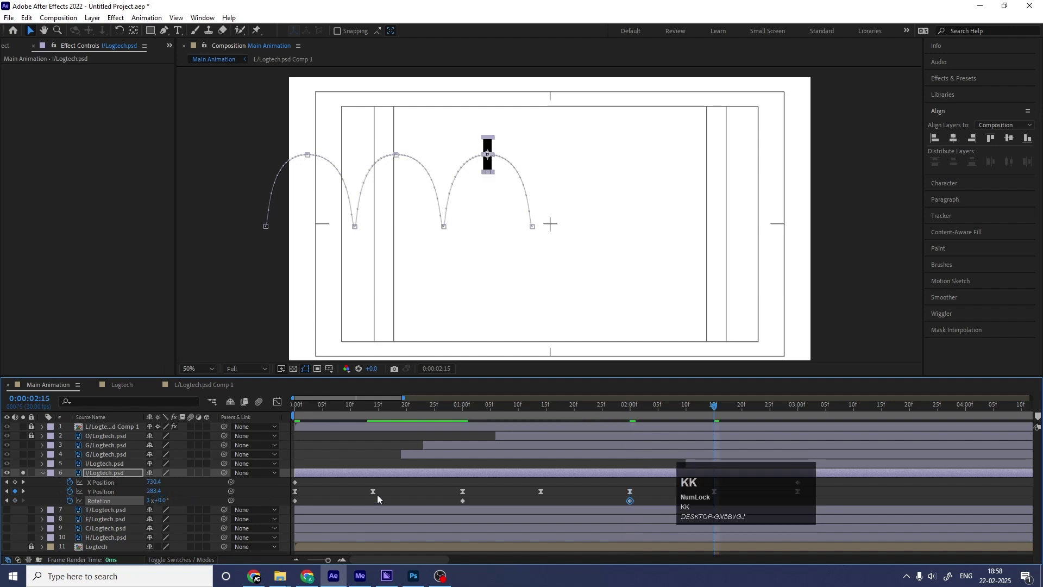
{"action": "left_click", "coordinate": [161, 500]}
{"action": "key", "text": "Num_Lock"}
{"action": "type", "text": "-180"}
{"action": "key", "text": "Return"}
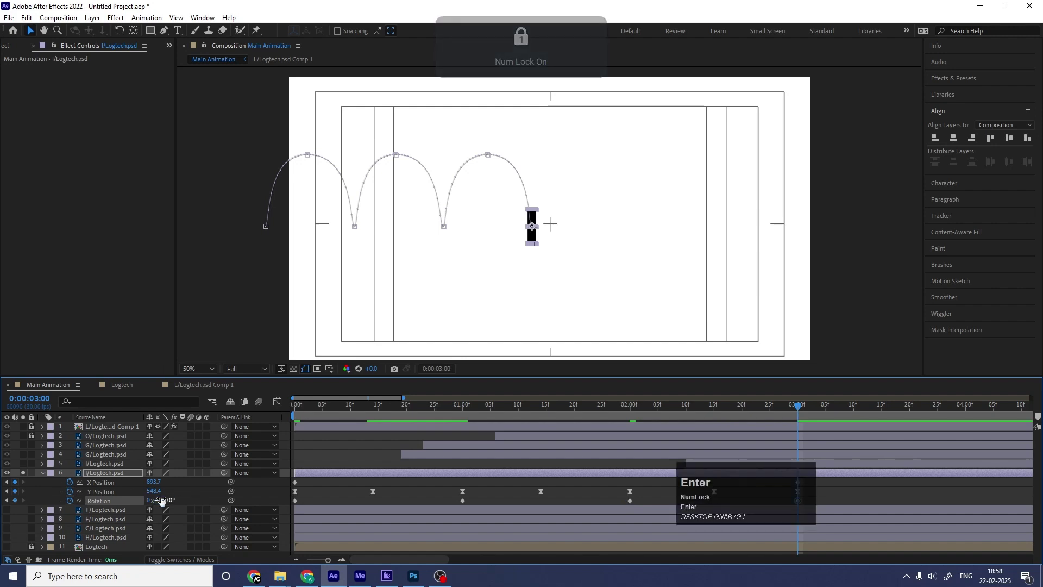
{"action": "key", "text": "minus"}
{"action": "key", "text": "minus"}
{"action": "left_click", "coordinate": [295, 405]}
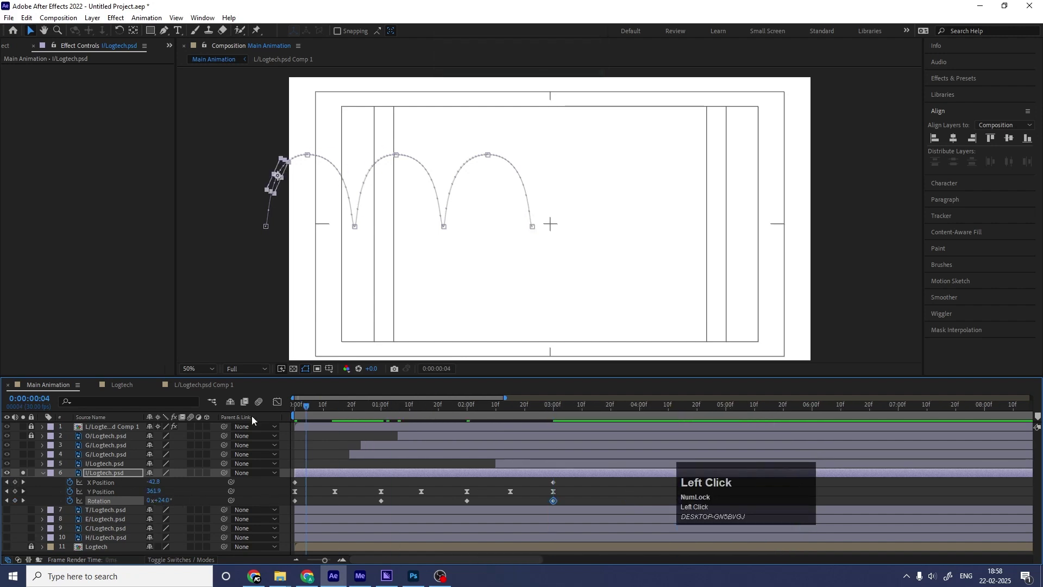
{"action": "key", "text": "space"}
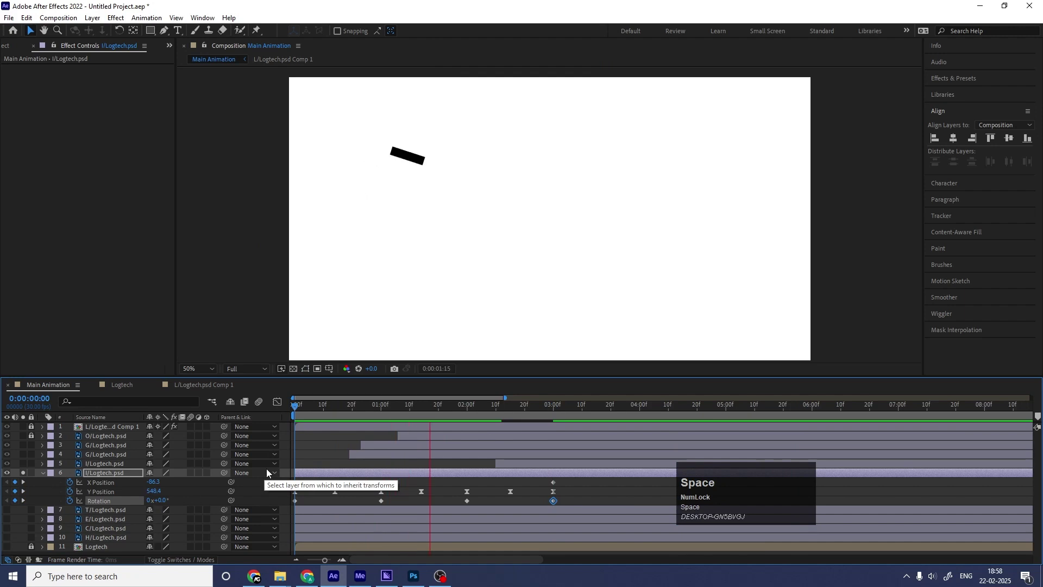
{"action": "key", "text": "space"}
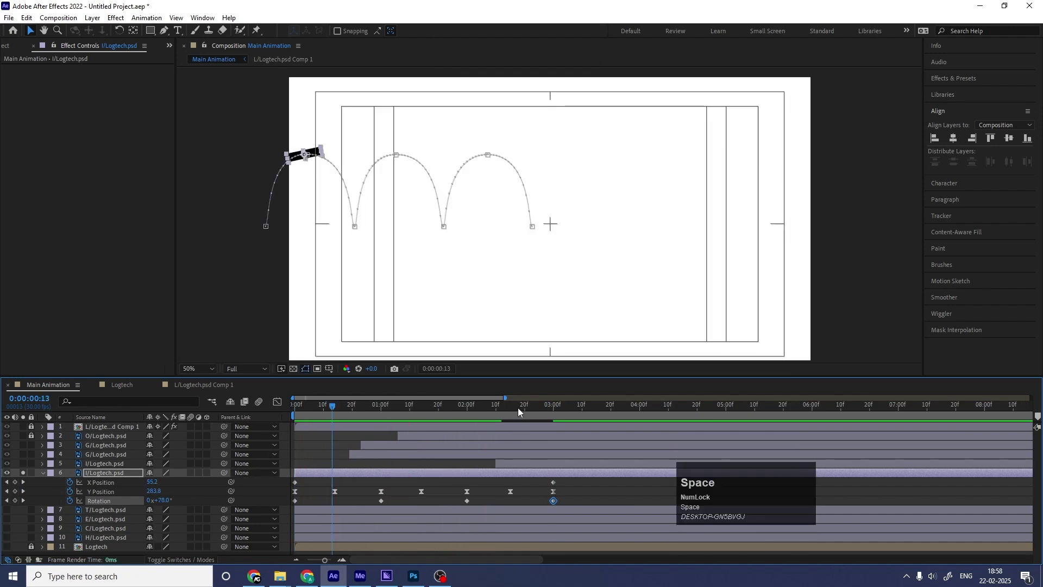
Step: Set the stem's Rotation to 360+180 (1x+180.0°) at 0:00:03:00 and preview the last bounce from 0:00:02:00
{"action": "left_click_drag", "start_coordinate": [519, 411], "coordinate": [553, 417]}
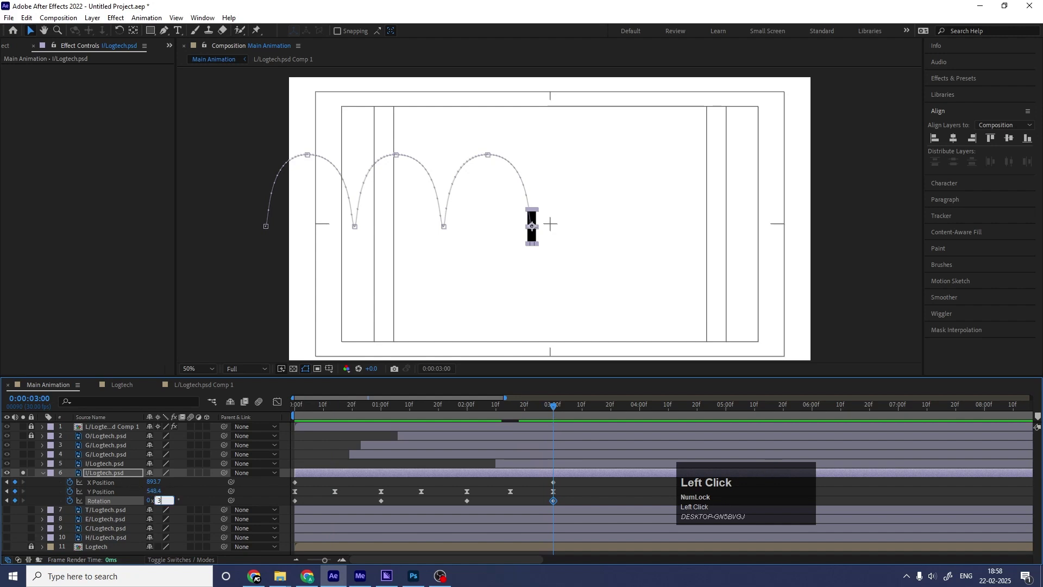
{"action": "type", "text": "+1"}
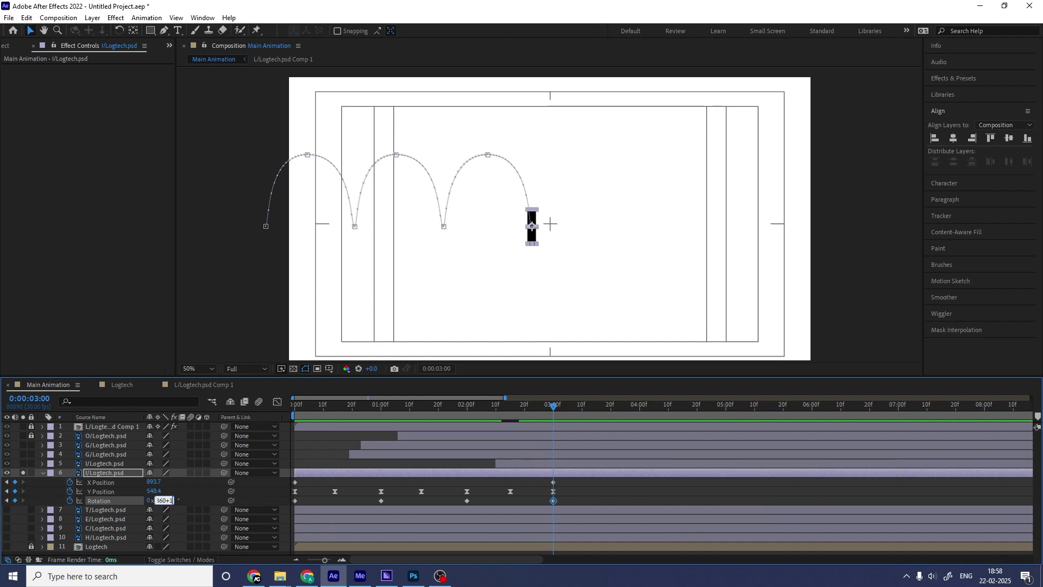
{"action": "type", "text": "80"}
{"action": "key", "text": "Return"}
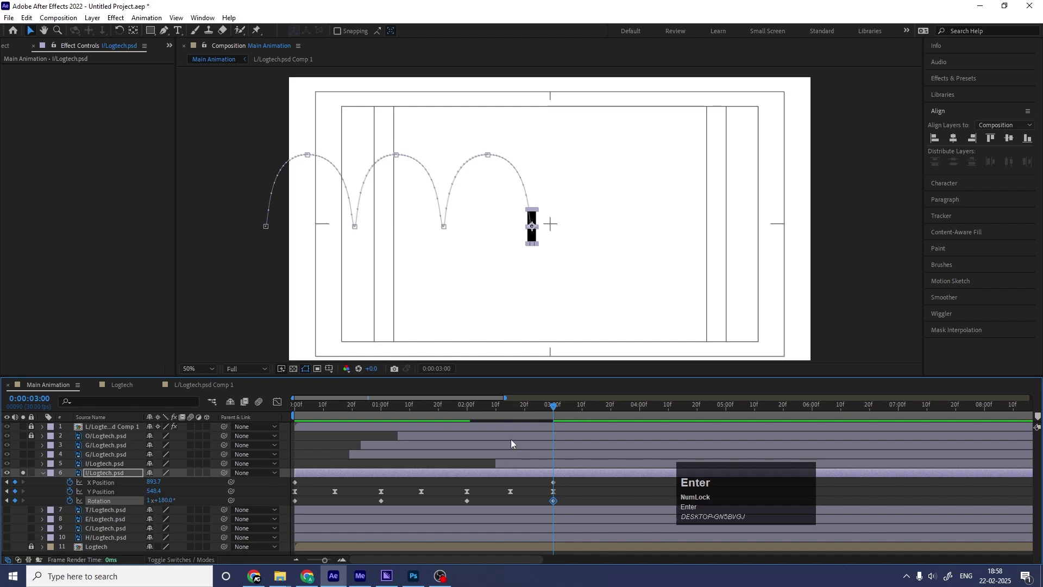
{"action": "left_click", "coordinate": [469, 408]}
{"action": "key", "text": "space"}
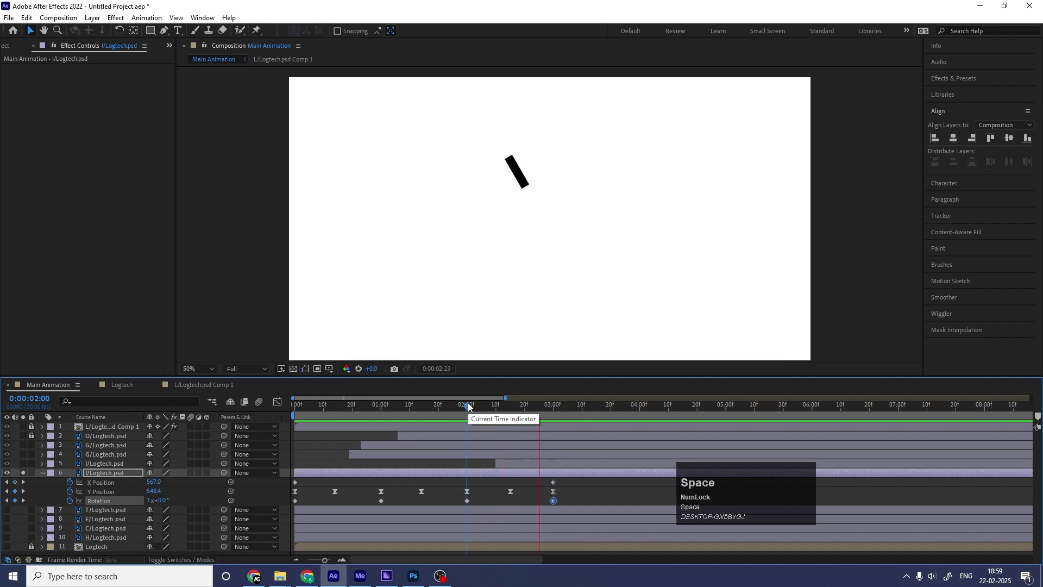
{"action": "key", "text": "space"}
Step: Turn off solo for the stem layer and preview the animation with all visible letters from the beginning
{"action": "left_click_drag", "start_coordinate": [517, 403], "coordinate": [272, 409]}
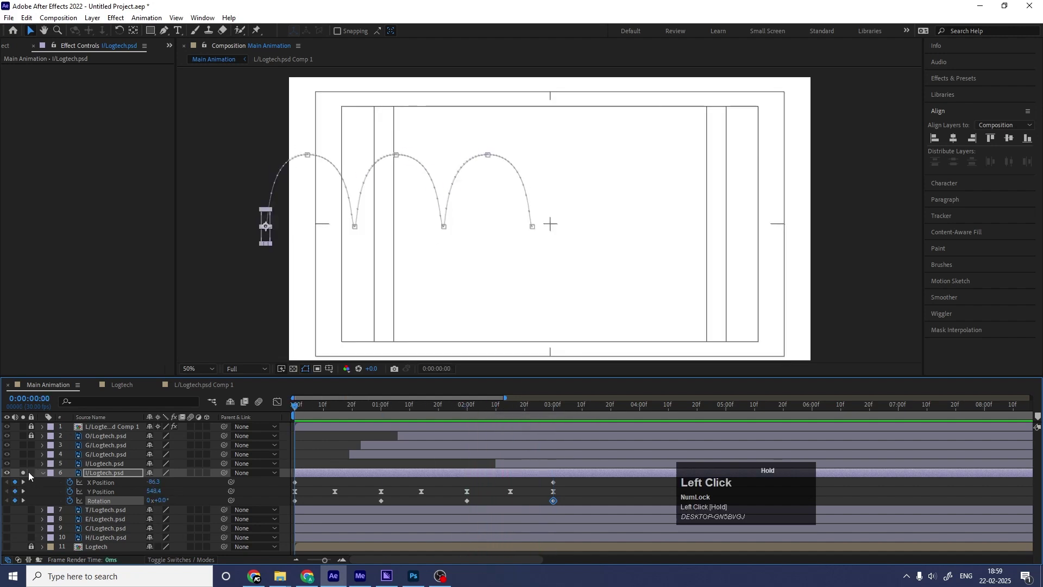
{"action": "left_click", "coordinate": [25, 473]}
{"action": "key", "text": "space"}
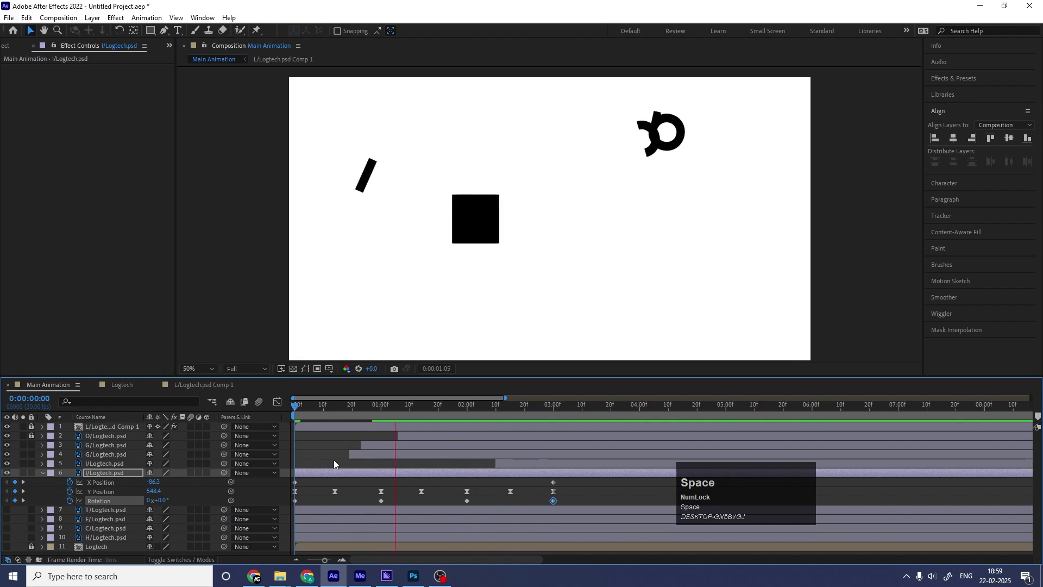
{"action": "key", "text": "space"}
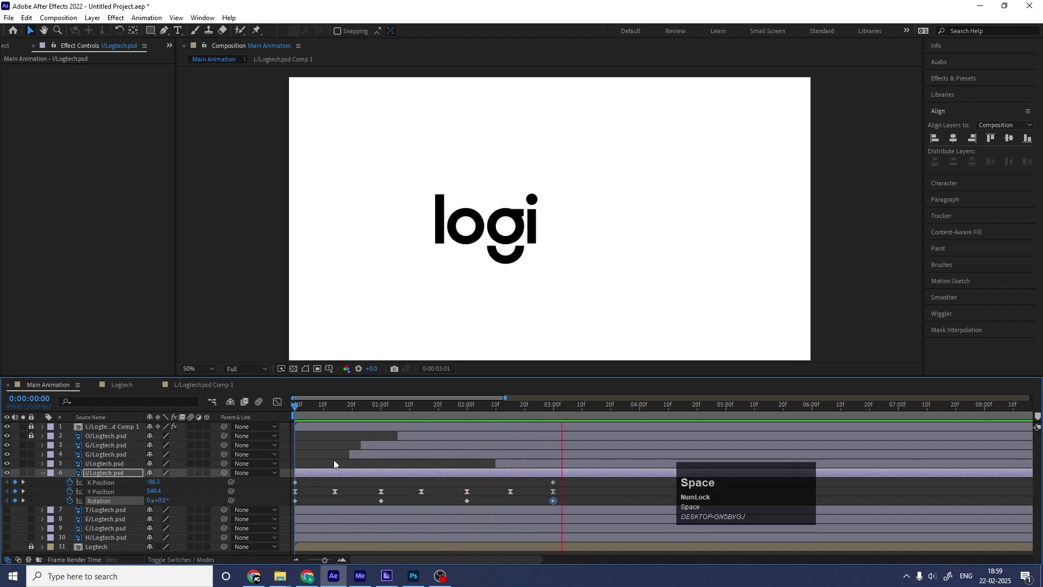
Step: Make the i's dot layer start at 0:00:03:00 and add a Position keyframe to it there
{"action": "key", "text": "j"}
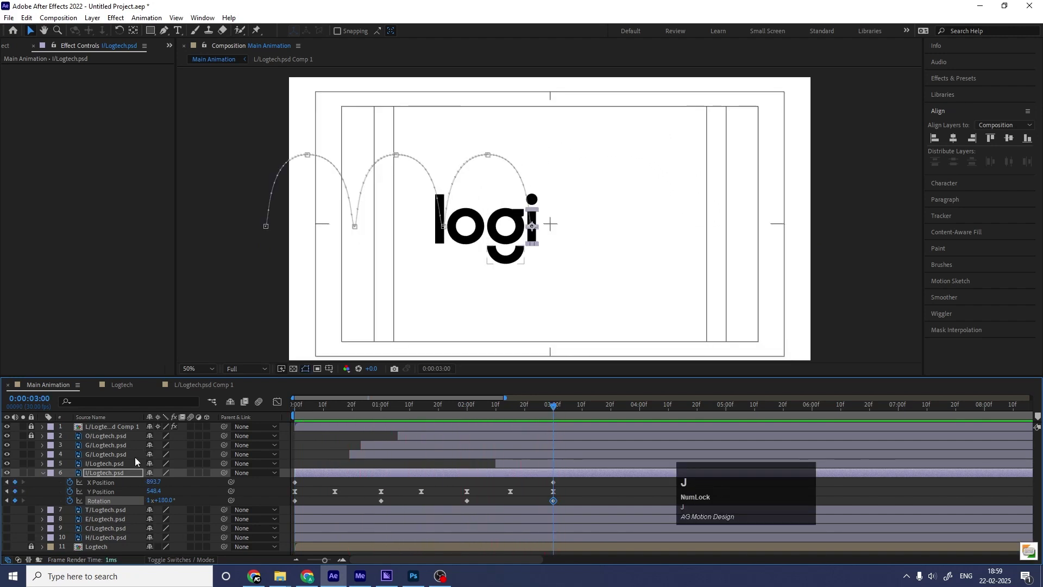
{"action": "left_click", "coordinate": [125, 464]}
{"action": "key", "text": "bracketleft"}
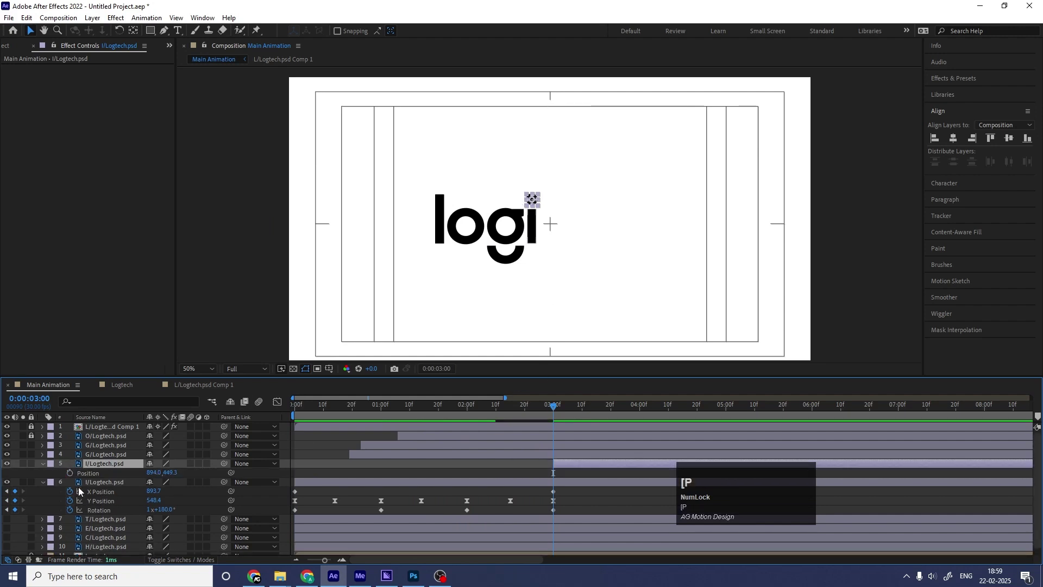
{"action": "left_click", "coordinate": [69, 472]}
Step: Add resting Position keyframes for the dot at 0:00:03:27 and 0:00:04:10
{"action": "key", "text": "space"}
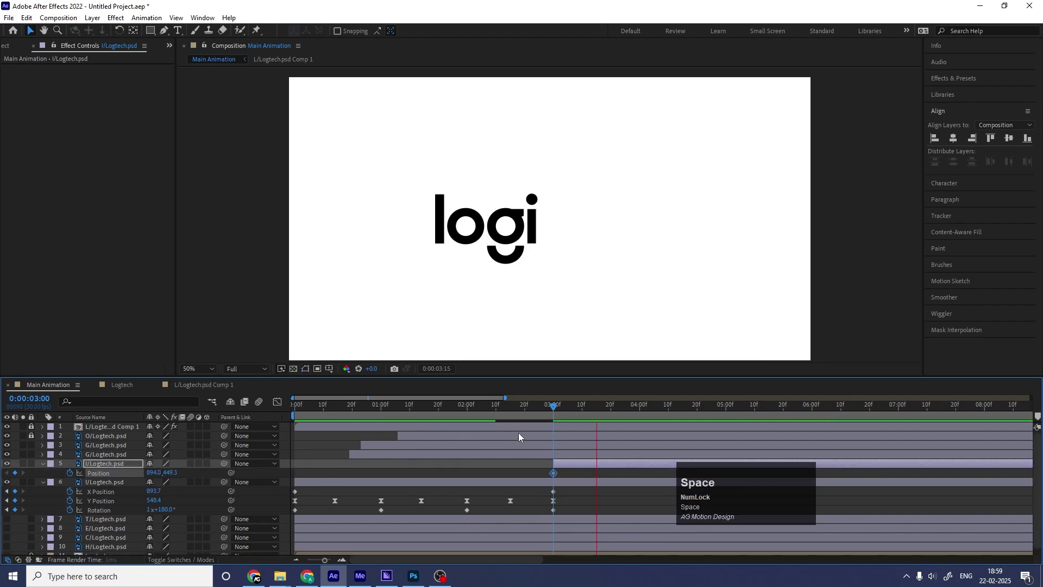
{"action": "key", "text": "space"}
{"action": "left_click", "coordinate": [15, 472]}
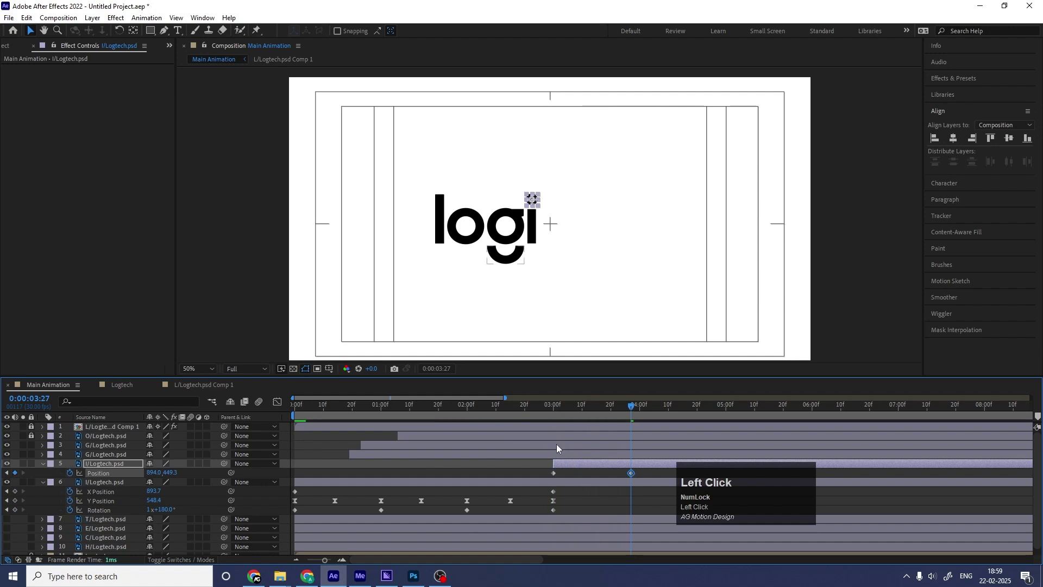
{"action": "left_click_drag", "start_coordinate": [631, 408], "coordinate": [669, 420]}
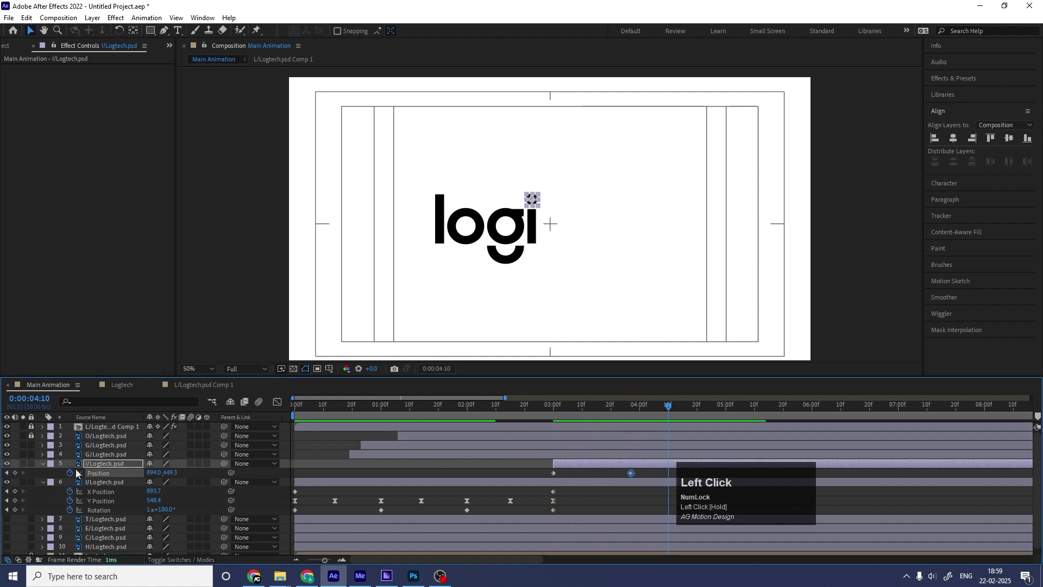
{"action": "left_click", "coordinate": [14, 472]}
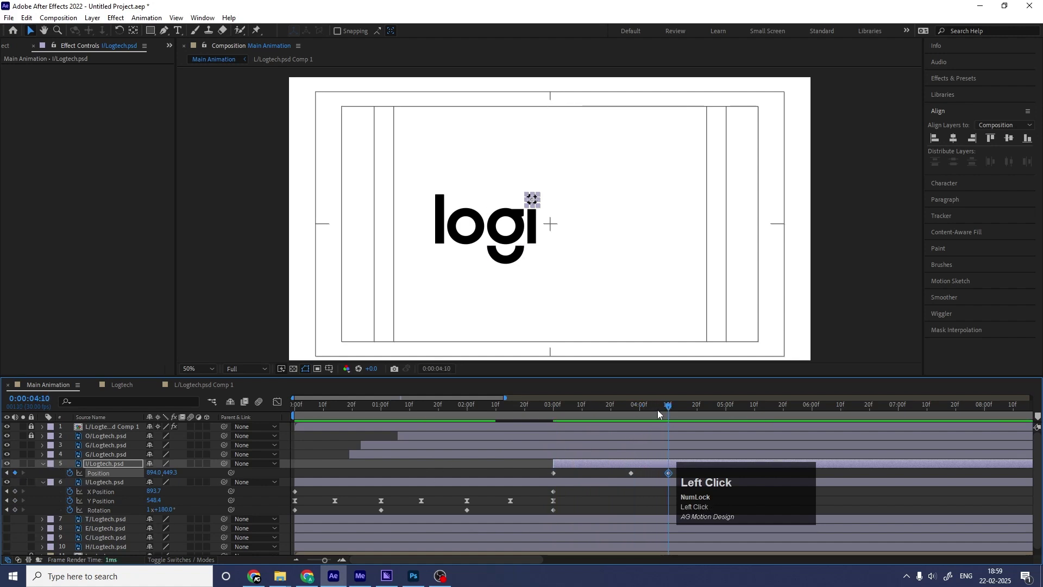
Step: Raise the dot to Y 385.3 at 0:00:04:03 and above the frame to Y -67.7 at 0:00:03:00
{"action": "left_click_drag", "start_coordinate": [659, 414], "coordinate": [650, 407]}
{"action": "left_click_drag", "start_coordinate": [169, 473], "coordinate": [146, 471]}
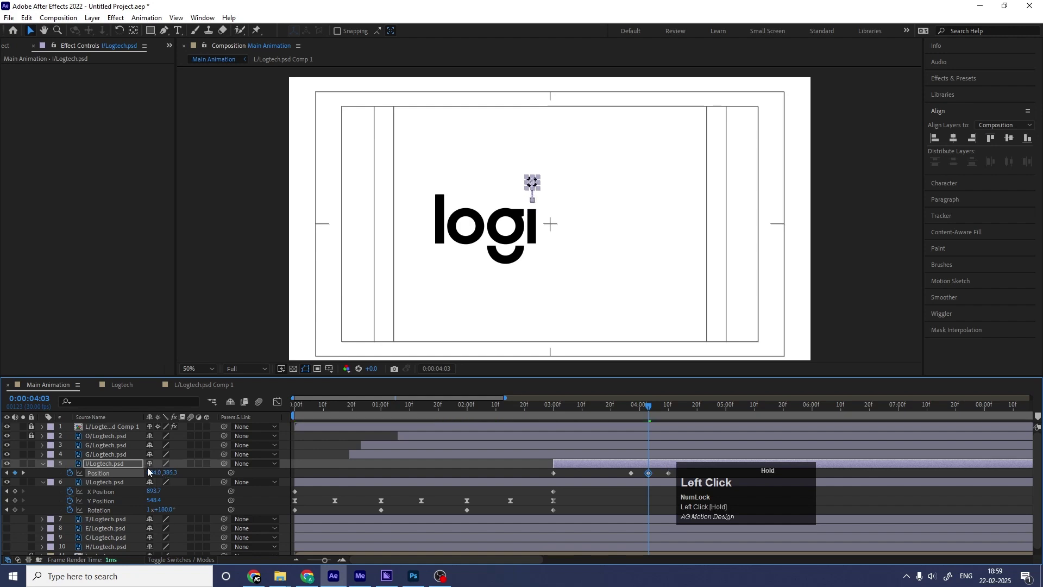
{"action": "left_click", "coordinate": [554, 411]}
{"action": "left_click_drag", "start_coordinate": [168, 473], "coordinate": [107, 455]}
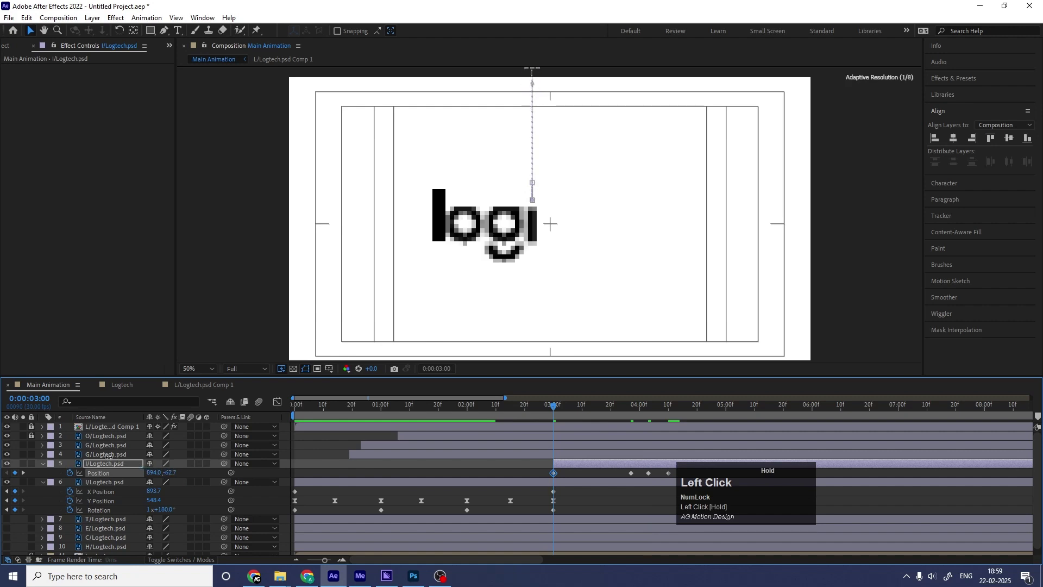
Step: Apply Easy Ease to all of the dot's Position keyframes and show their speed curve in the Graph Editor
{"action": "left_click", "coordinate": [103, 473]}
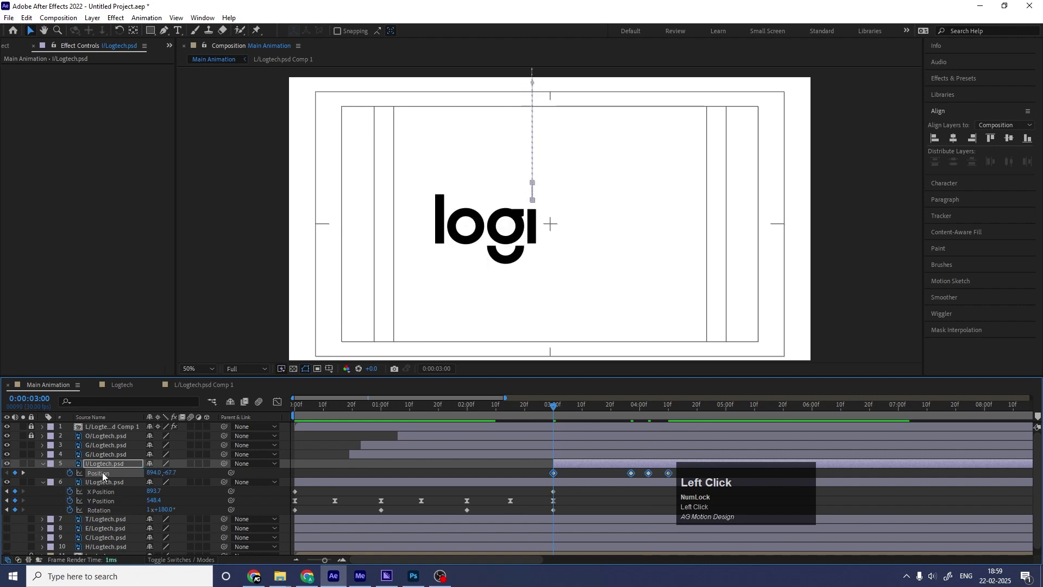
{"action": "key", "text": "F9"}
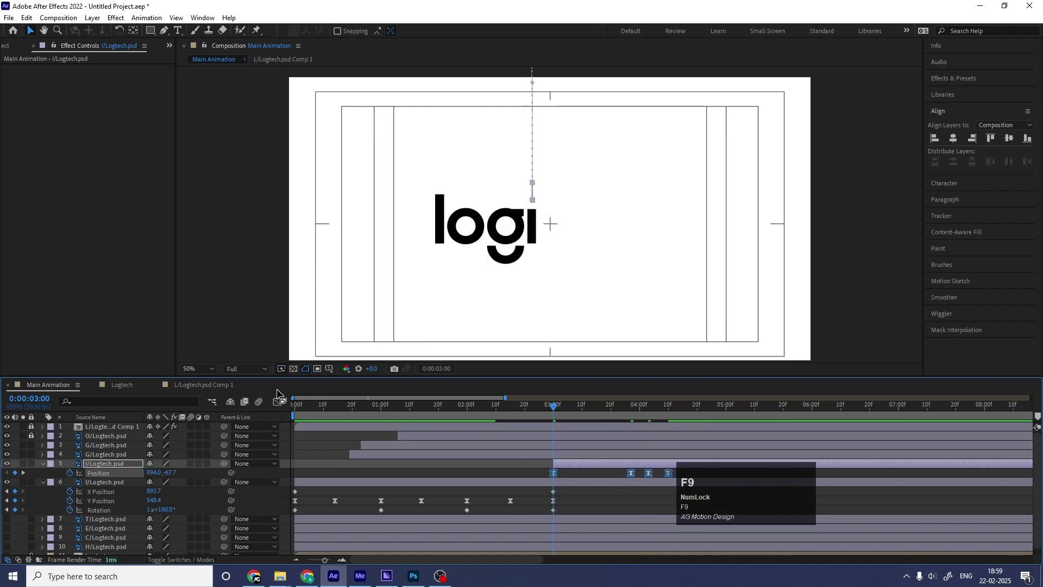
{"action": "left_click", "coordinate": [277, 402]}
Step: Lengthen the dot's outgoing speed handle at 0:00:03:00, shorten the incoming one at 0:00:03:27 and preview the drop
{"action": "left_click_drag", "start_coordinate": [515, 493], "coordinate": [687, 539]}
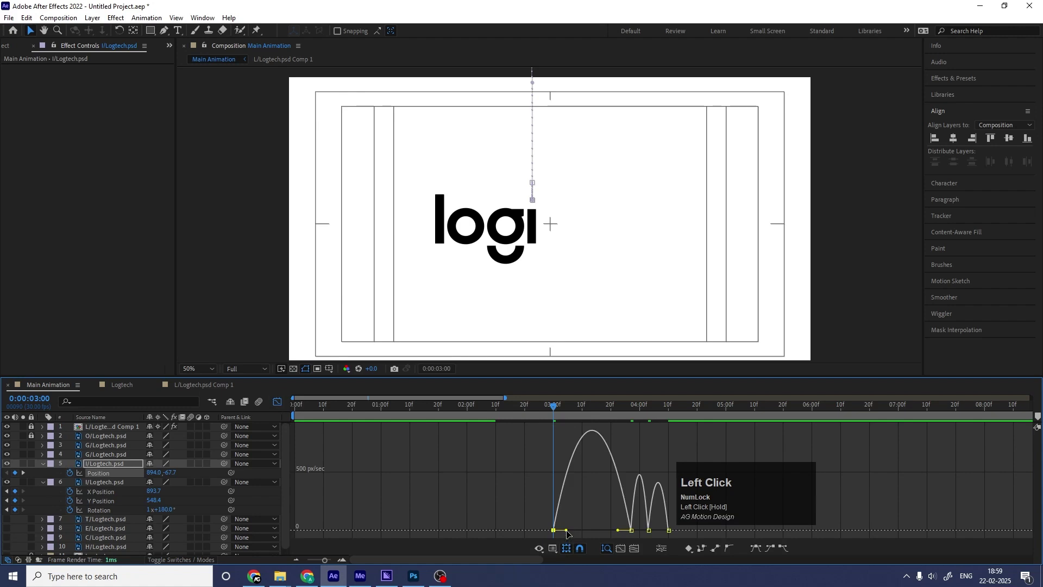
{"action": "left_click_drag", "start_coordinate": [567, 530], "coordinate": [614, 537]}
{"action": "key", "text": "equal"}
{"action": "key", "text": "equal"}
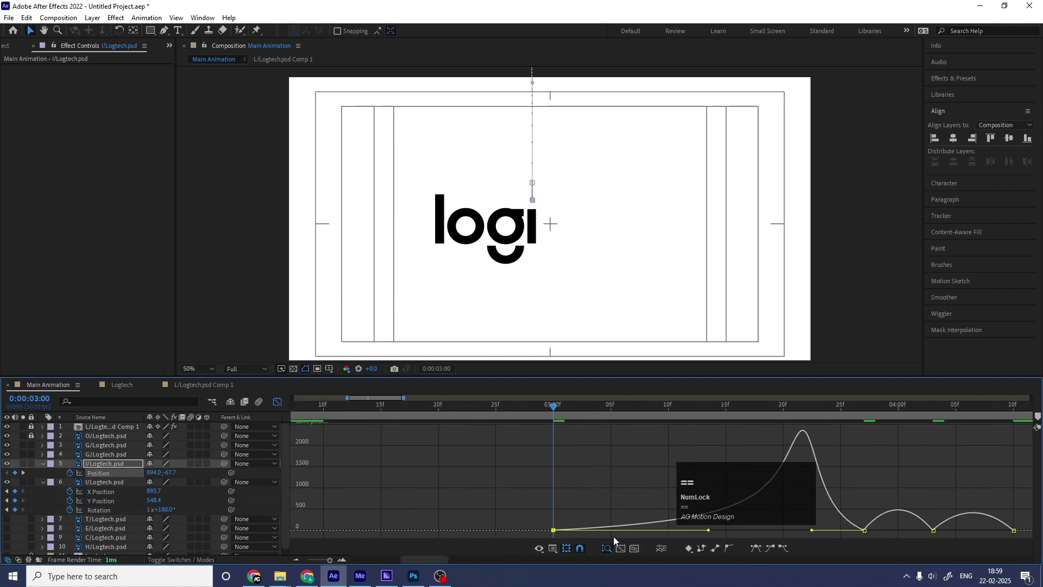
{"action": "left_click_drag", "start_coordinate": [431, 560], "coordinate": [446, 560]}
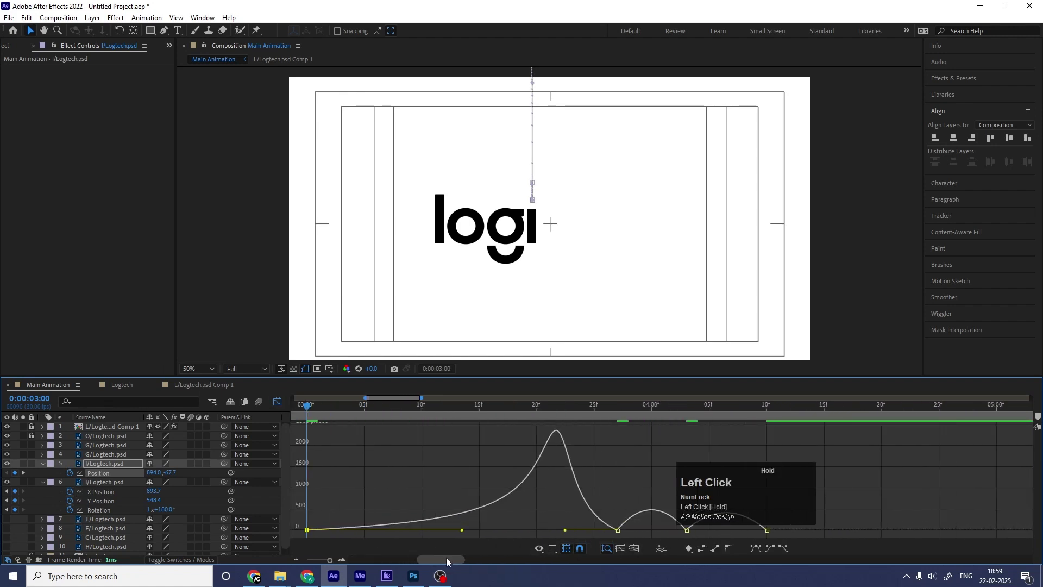
{"action": "mouse_move", "coordinate": [570, 509]}
{"action": "left_mouse_down"}
{"action": "mouse_move", "coordinate": [618, 541]}
{"action": "mouse_move", "coordinate": [595, 532]}
{"action": "mouse_move", "coordinate": [607, 536]}
{"action": "left_mouse_up"}
{"action": "key", "text": "space"}
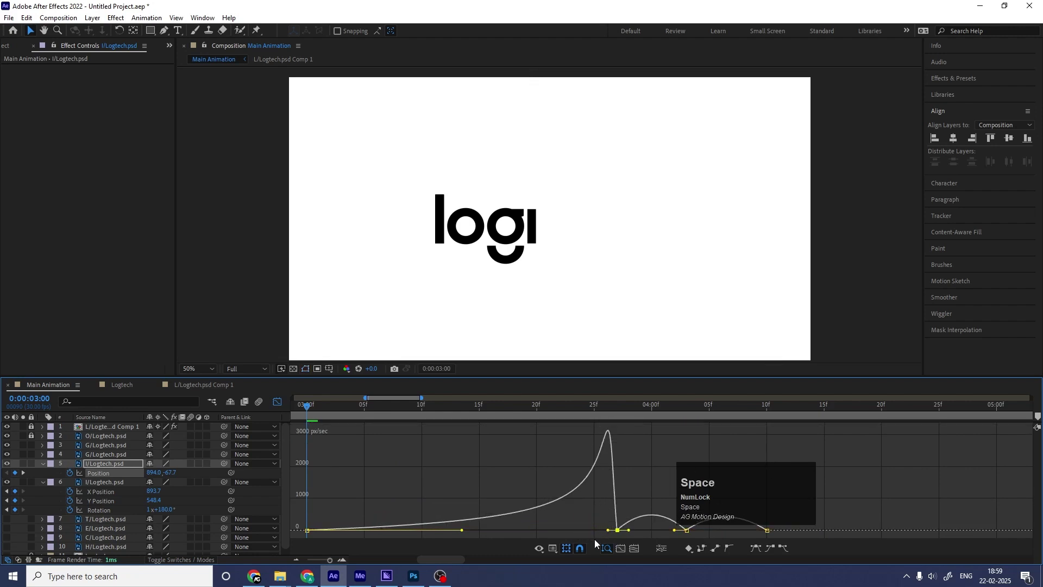
{"action": "key", "text": "space"}
Step: Lengthen the dot's speed handles at the 0:00:04:03 peak and shorten those facing it at 0:00:03:27 and 0:00:04:10
{"action": "left_click", "coordinate": [674, 531]}
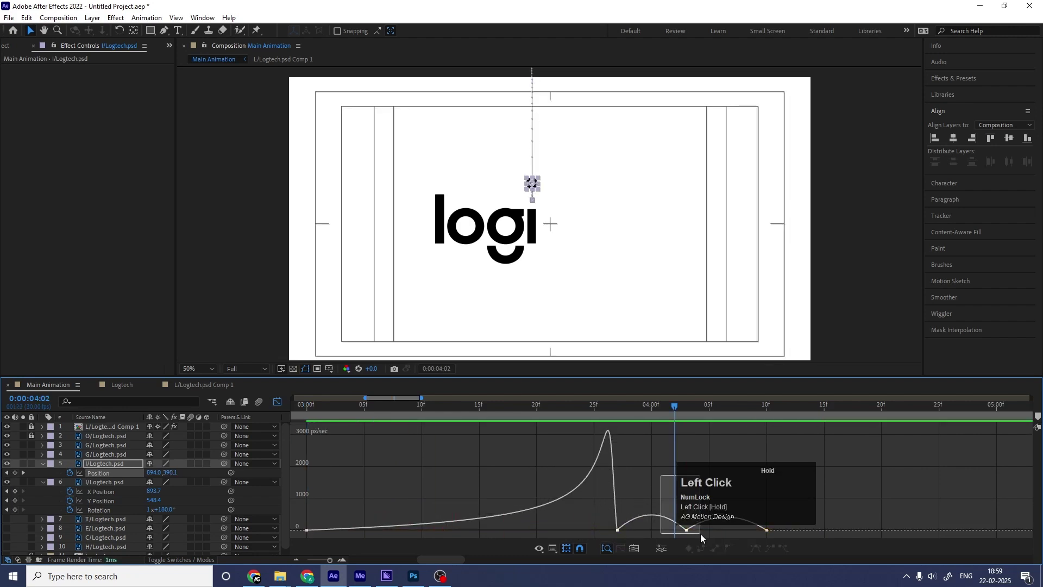
{"action": "left_click_drag", "start_coordinate": [674, 532], "coordinate": [739, 536]}
{"action": "left_click_drag", "start_coordinate": [629, 531], "coordinate": [623, 533]}
{"action": "left_click", "coordinate": [766, 530]}
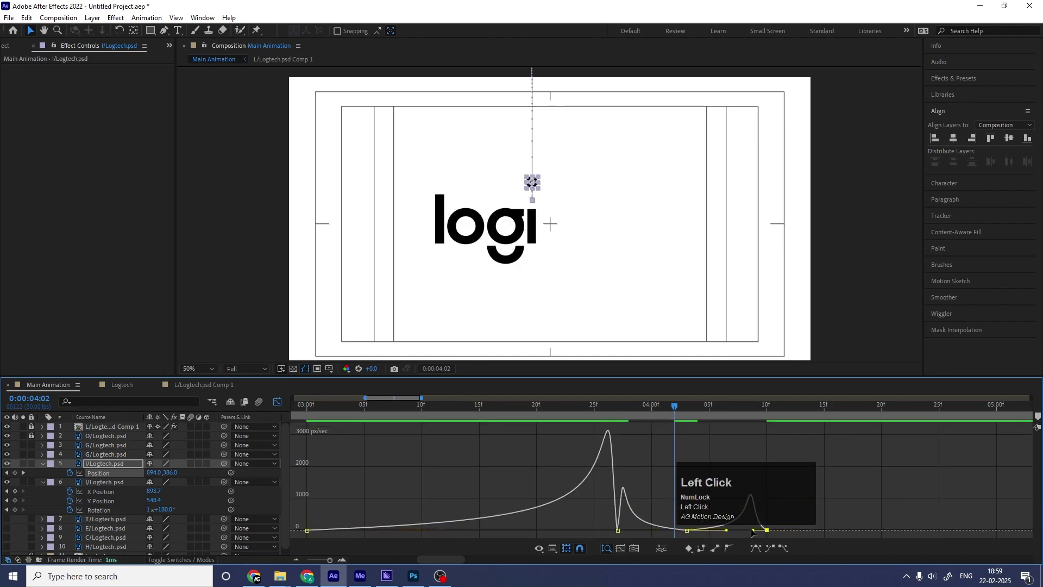
{"action": "left_click_drag", "start_coordinate": [753, 533], "coordinate": [763, 531]}
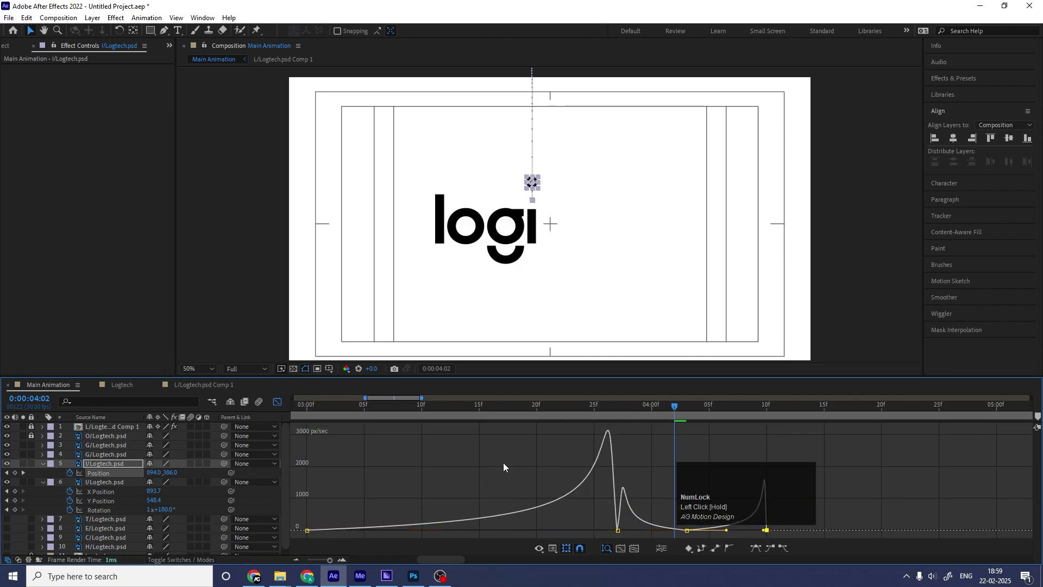
Step: Shift the dot's layer earlier so it starts at about 0:00:02:14 and preview its drop with the other letters
{"action": "left_click", "coordinate": [277, 402]}
{"action": "key", "text": "semicolon"}
{"action": "left_click_drag", "start_coordinate": [452, 470], "coordinate": [539, 472]}
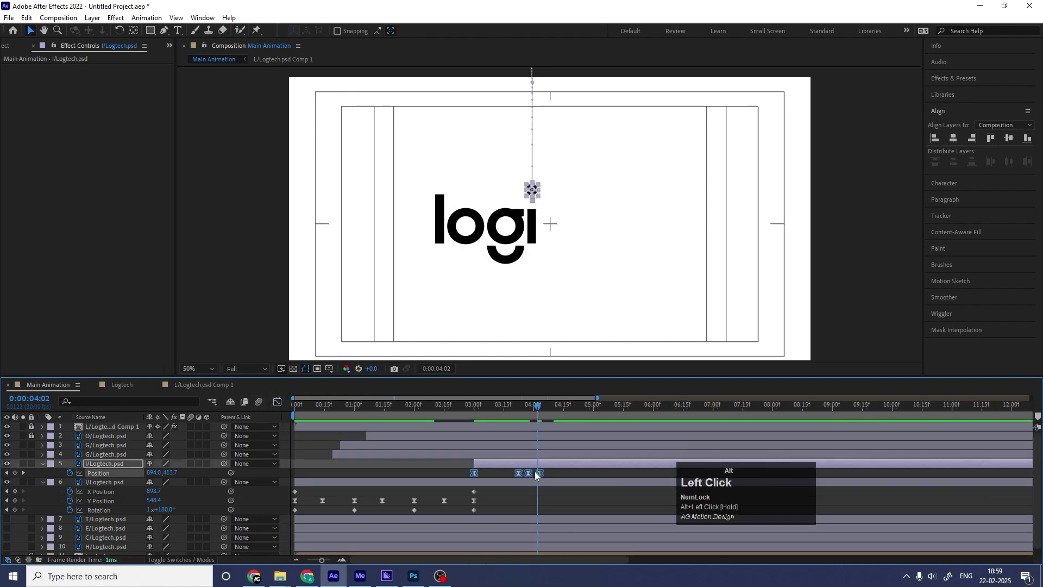
{"action": "left_click_drag", "start_coordinate": [455, 406], "coordinate": [458, 414]}
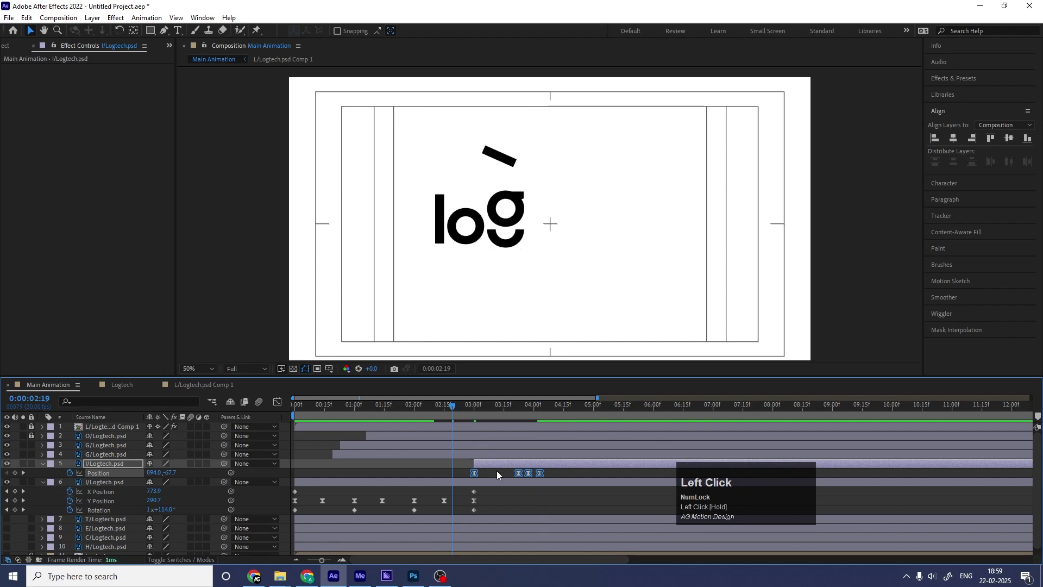
{"action": "left_click_drag", "start_coordinate": [501, 464], "coordinate": [476, 466]}
{"action": "key", "text": "space"}
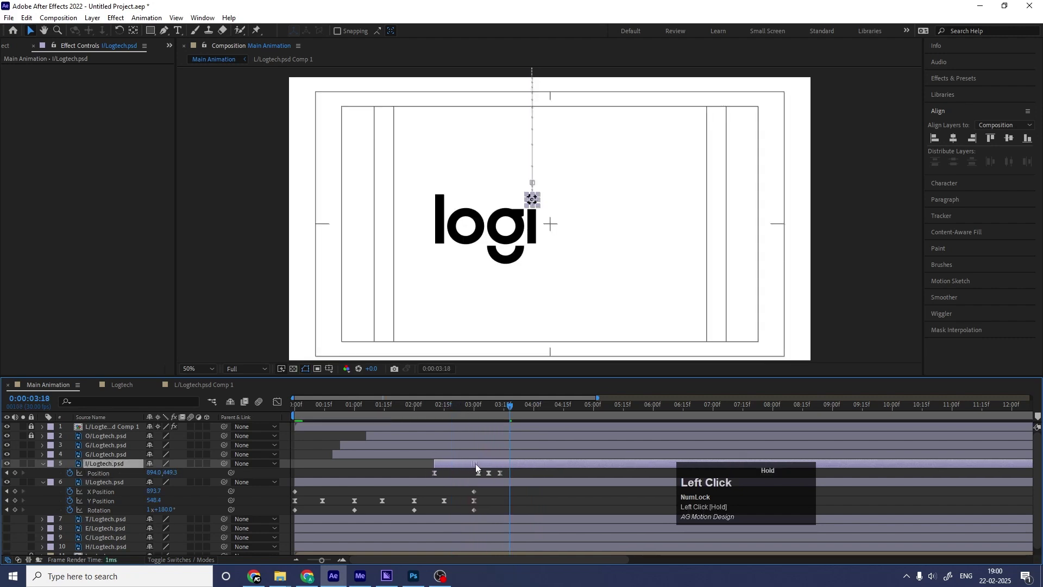
{"action": "key", "text": "space"}
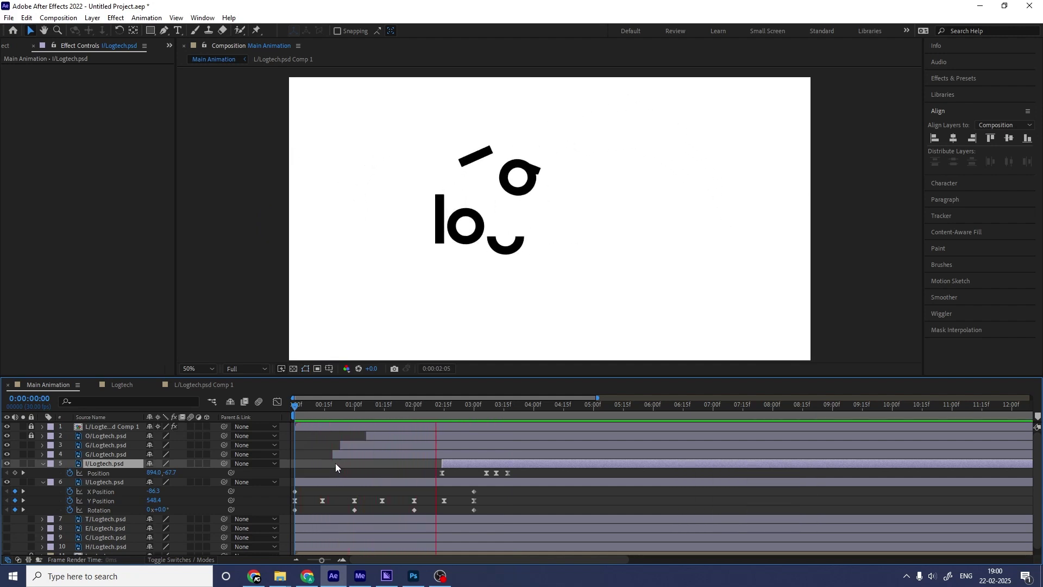
{"action": "key", "text": "space"}
{"action": "key", "text": "space"}
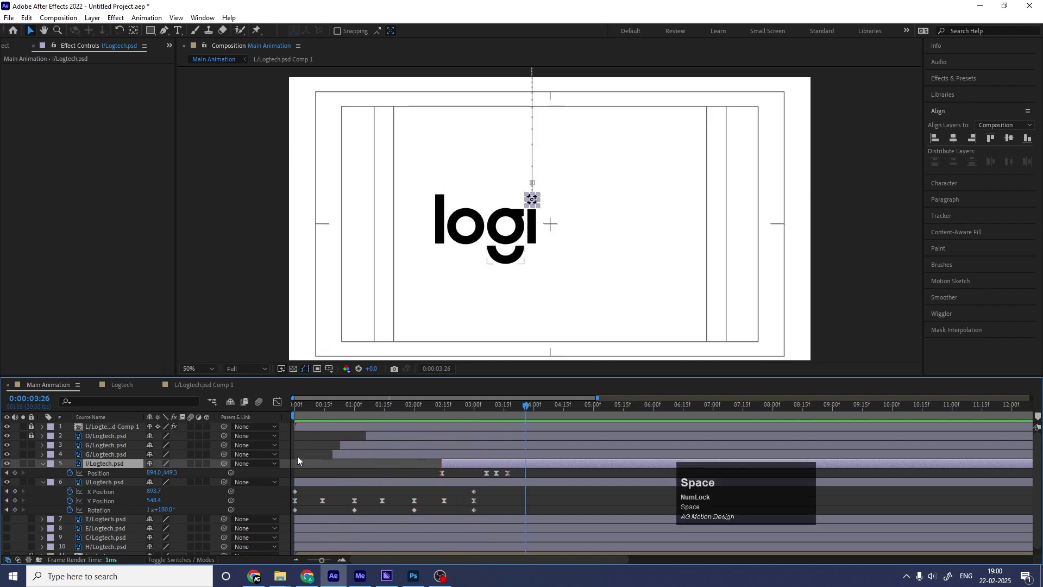
Step: Collapse the open layer properties and make the T layer visible
{"action": "left_click", "coordinate": [314, 448]}
{"action": "key", "text": "u"}
{"action": "key", "text": "u"}
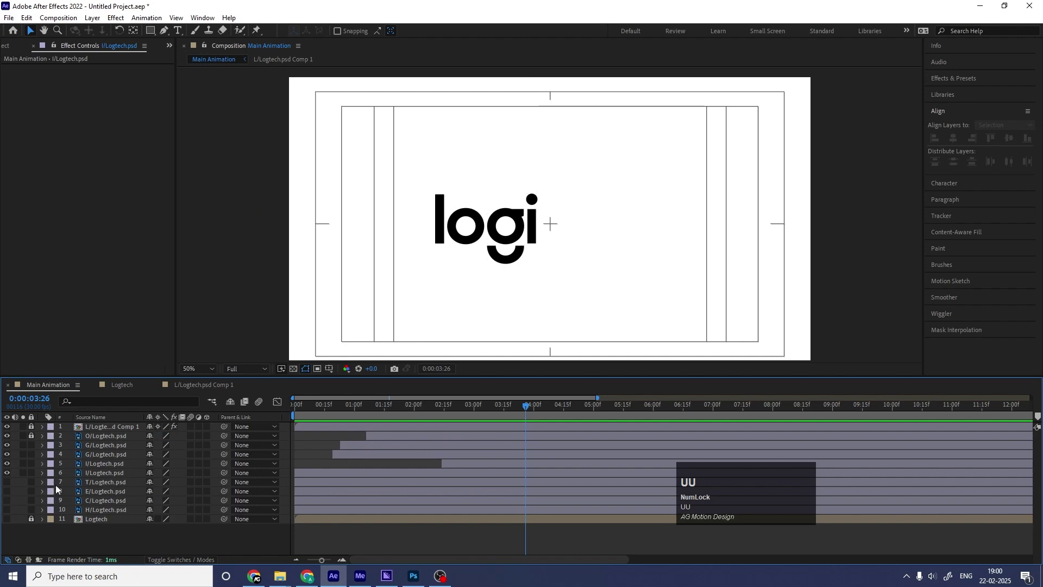
{"action": "left_click", "coordinate": [7, 482]}
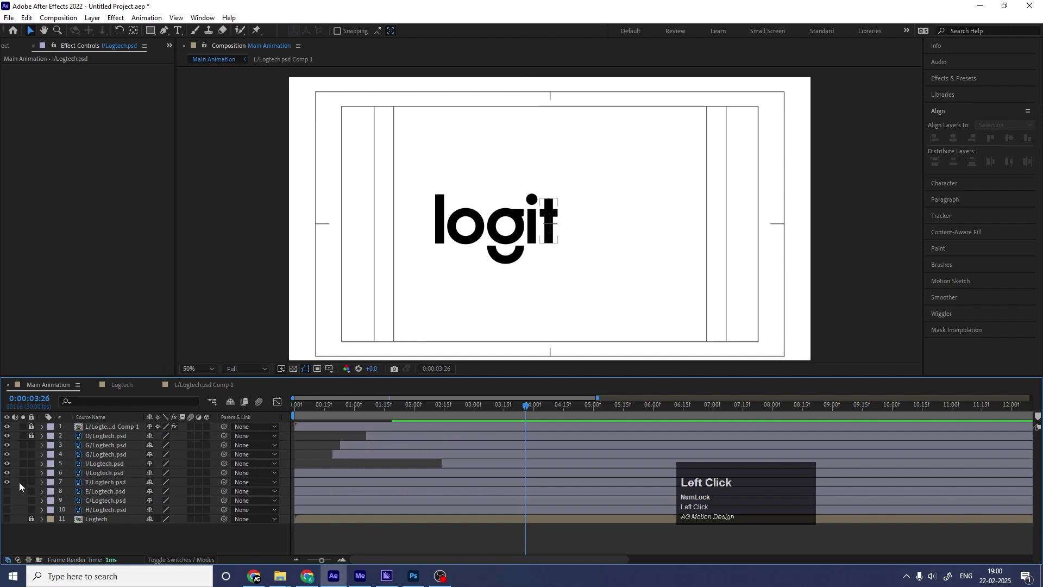
{"action": "left_click", "coordinate": [7, 491]}
{"action": "left_click", "coordinate": [7, 500]}
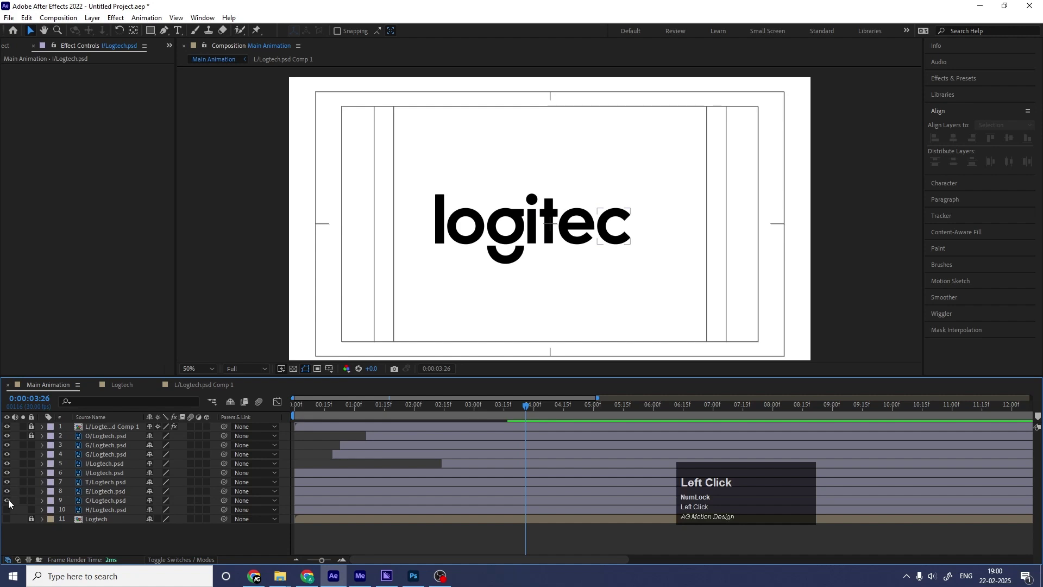
{"action": "left_click", "coordinate": [7, 502]}
{"action": "left_click", "coordinate": [7, 492]}
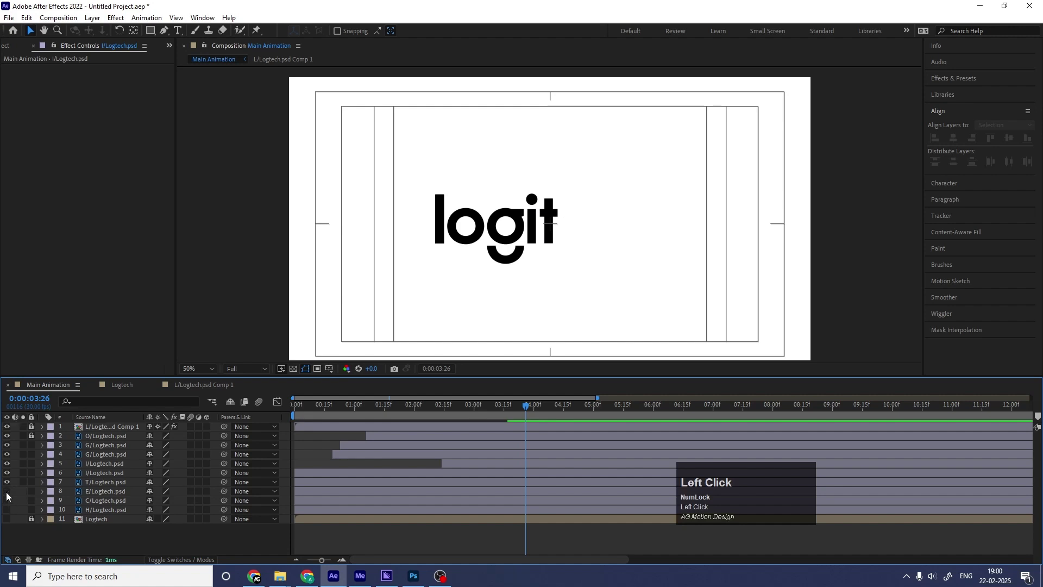
Step: Draw a blue rectangle shape covering the letter t at 0:00:00:00, with no layer selected
{"action": "left_click", "coordinate": [99, 482]}
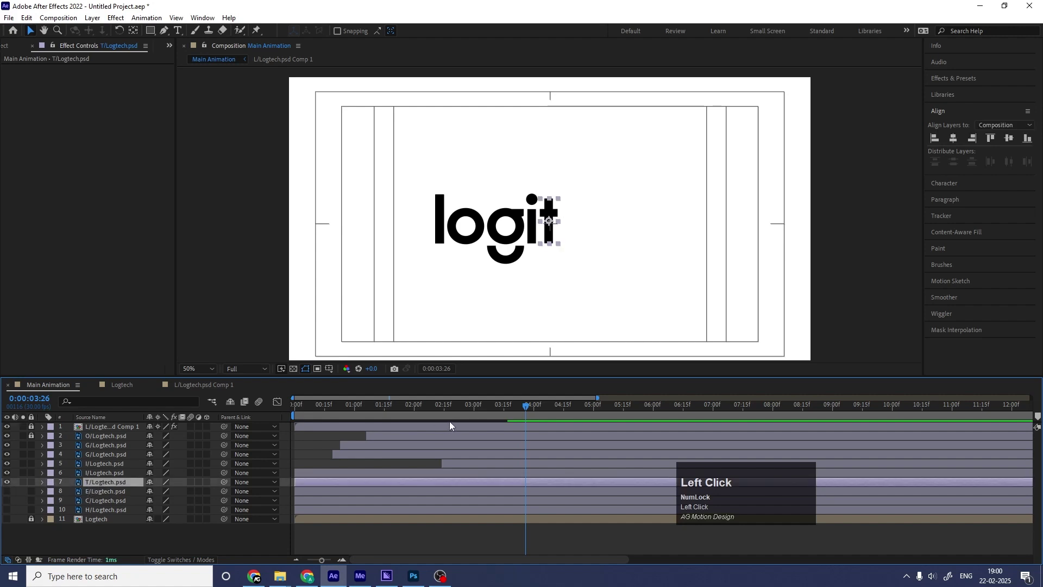
{"action": "left_click_drag", "start_coordinate": [363, 411], "coordinate": [279, 422]}
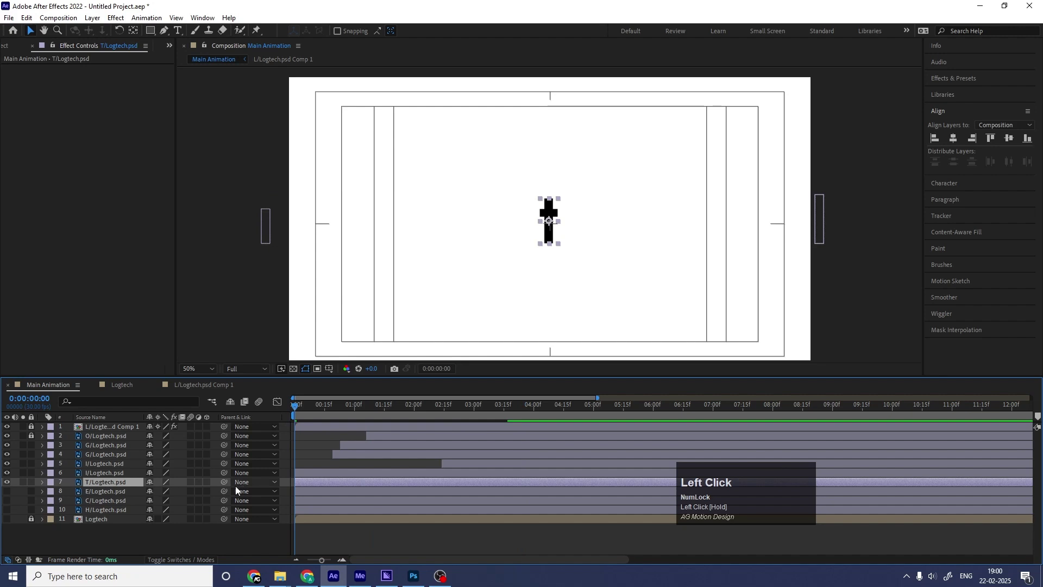
{"action": "left_click", "coordinate": [105, 533]}
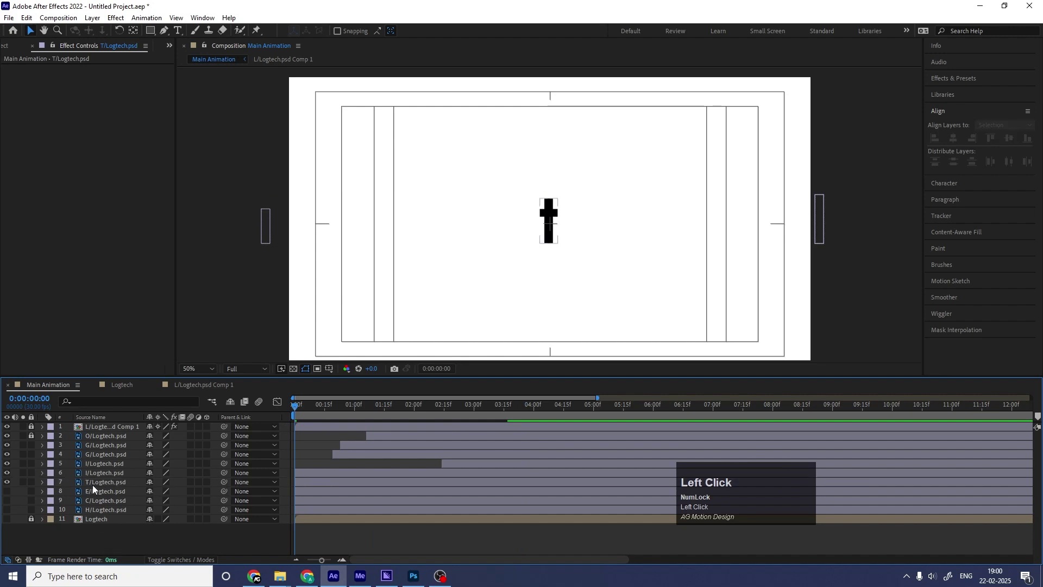
{"action": "left_click", "coordinate": [92, 485]}
{"action": "left_click", "coordinate": [112, 524]}
{"action": "left_click", "coordinate": [151, 31]}
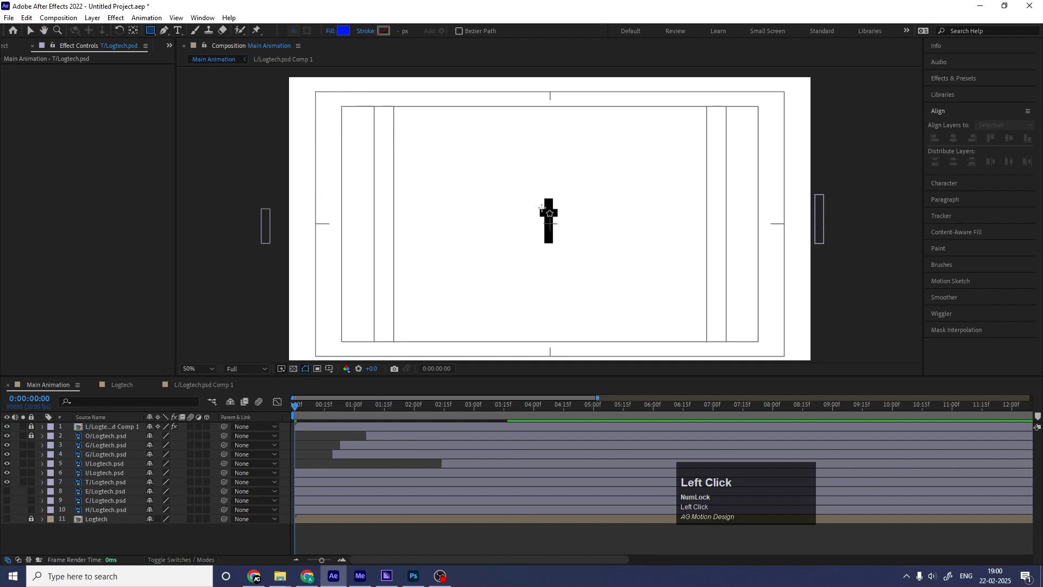
{"action": "left_click_drag", "start_coordinate": [533, 192], "coordinate": [566, 244]}
Step: Rename the new rectangle layer mask and place it directly above the T layer
{"action": "left_click", "coordinate": [90, 427]}
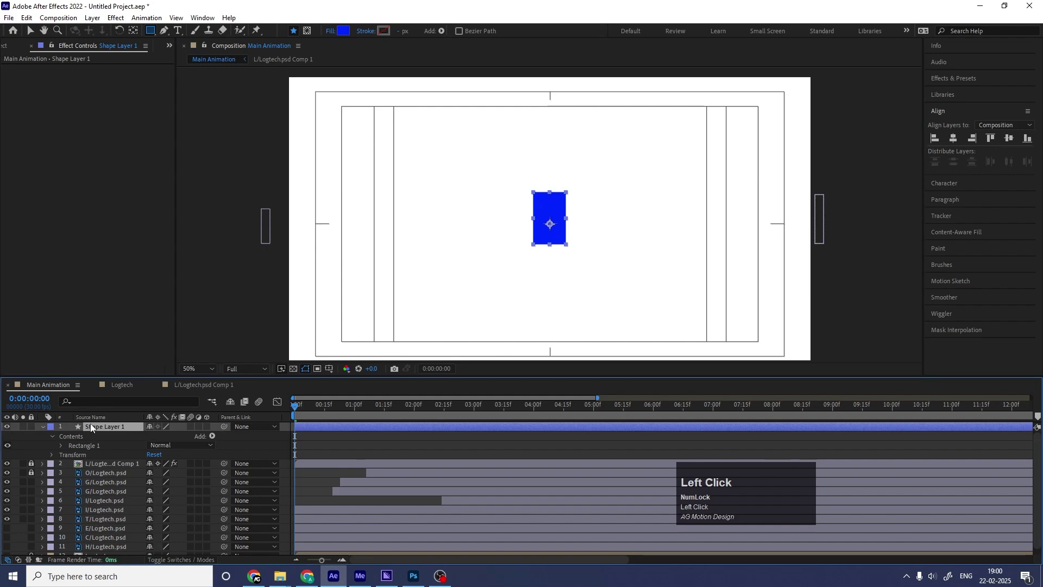
{"action": "key", "text": "Return"}
{"action": "type", "text": "mask"}
{"action": "key", "text": "Return"}
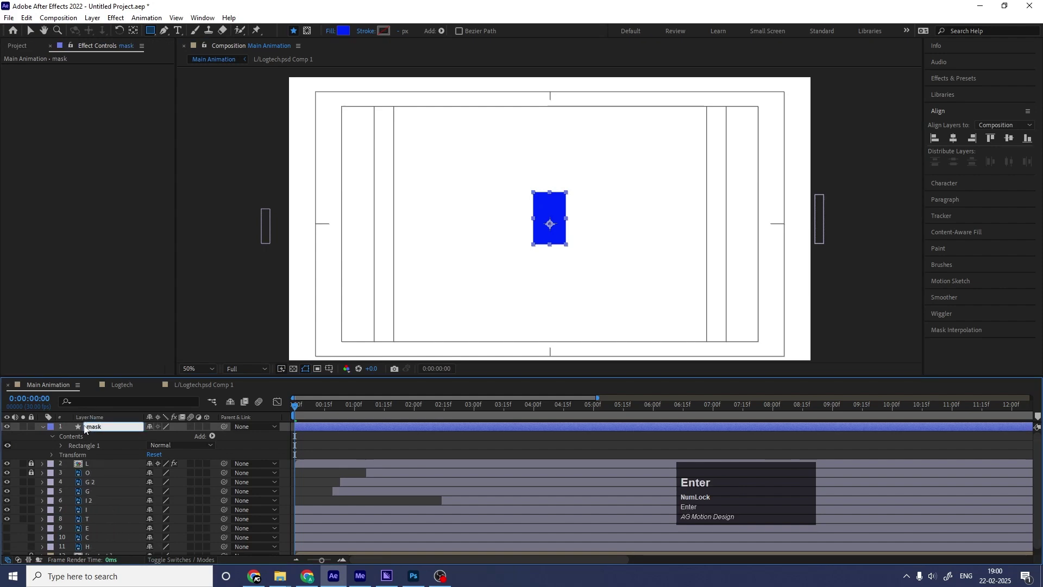
{"action": "left_click_drag", "start_coordinate": [84, 426], "coordinate": [109, 517]}
Step: Set the T layer's track matte to Alpha using the mask layer and collapse the layer properties
{"action": "left_click", "coordinate": [110, 517]}
{"action": "key", "text": "F4"}
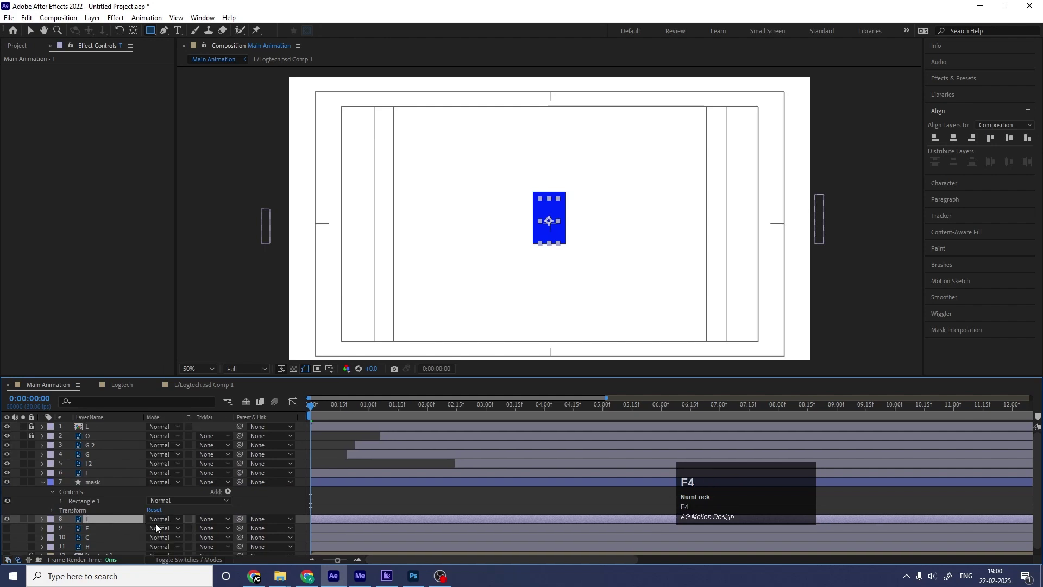
{"action": "left_click", "coordinate": [202, 519]}
{"action": "left_click", "coordinate": [217, 470]}
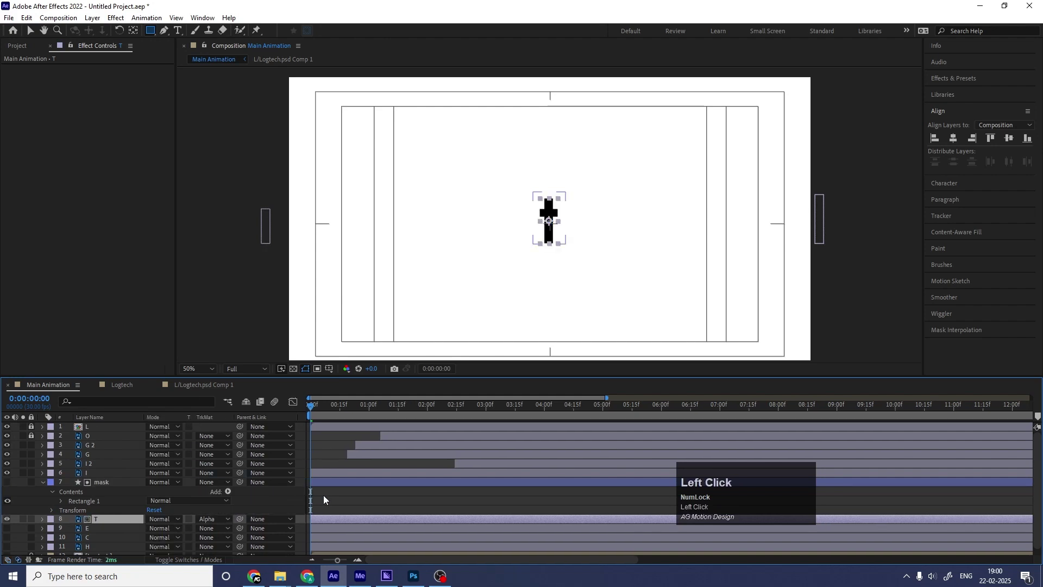
{"action": "key", "text": "u"}
{"action": "key", "text": "u"}
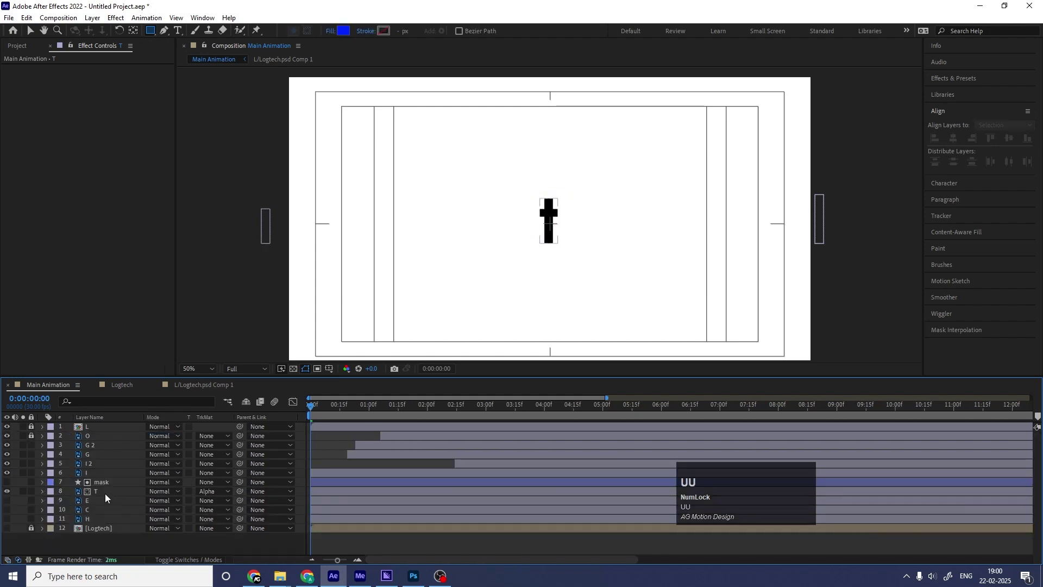
Step: Keyframe the T layer's resting Position at 0:00:03:16 and its lowered start at Y 698.9 at 0:00:00:00
{"action": "left_click", "coordinate": [105, 492]}
{"action": "key", "text": "p"}
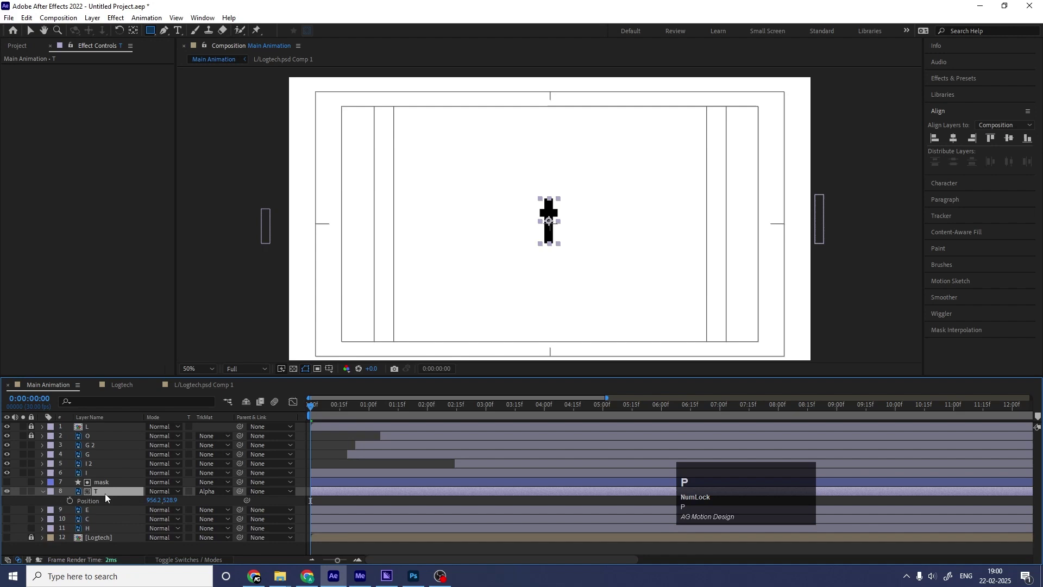
{"action": "left_click", "coordinate": [71, 501]}
{"action": "mouse_move", "coordinate": [494, 414]}
{"action": "left_mouse_down"}
{"action": "mouse_move", "coordinate": [535, 406]}
{"action": "mouse_move", "coordinate": [510, 407]}
{"action": "left_mouse_up"}
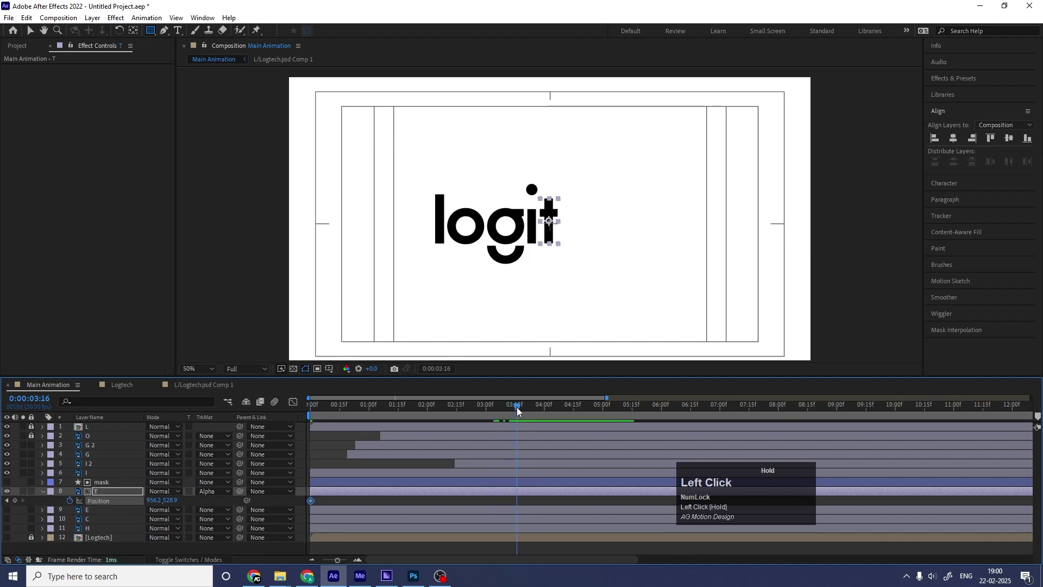
{"action": "left_click", "coordinate": [14, 500]}
{"action": "key", "text": "Home"}
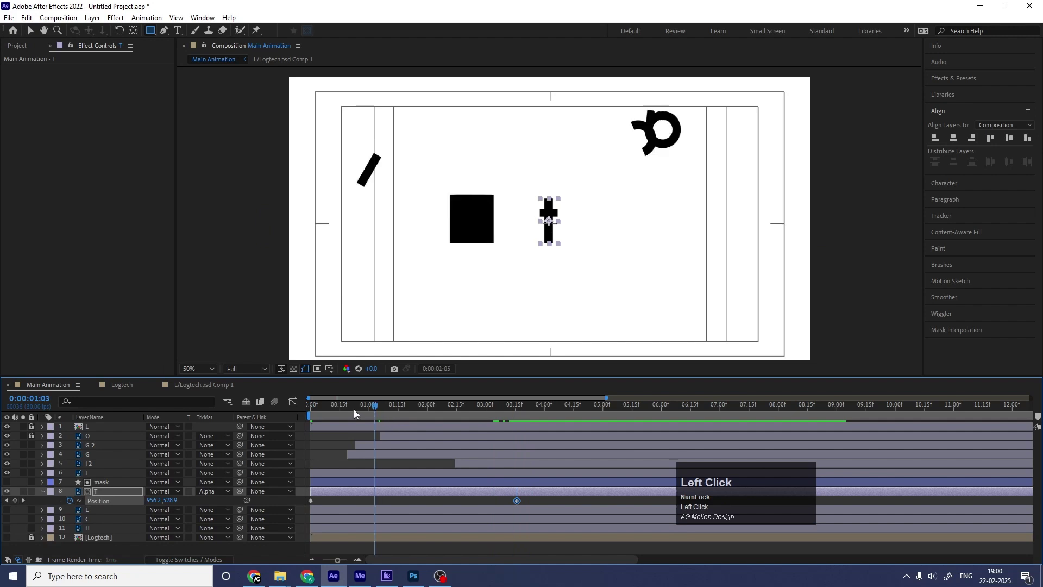
{"action": "left_click_drag", "start_coordinate": [172, 499], "coordinate": [254, 508]}
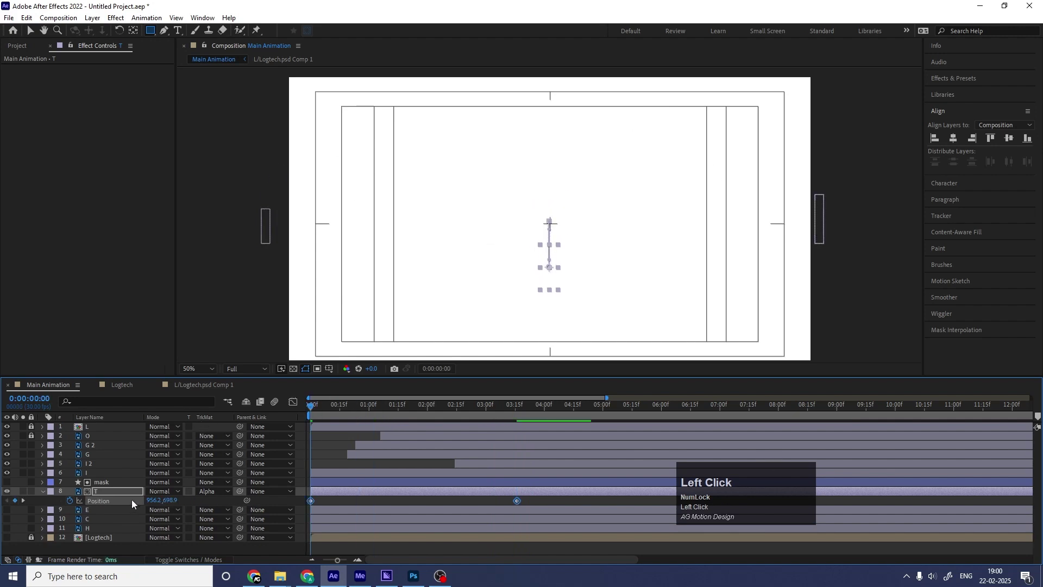
Step: Apply Easy Ease to the T's Position keyframes, lengthen the incoming speed handle at 0:00:03:16 and preview the rise
{"action": "key", "text": "F9"}
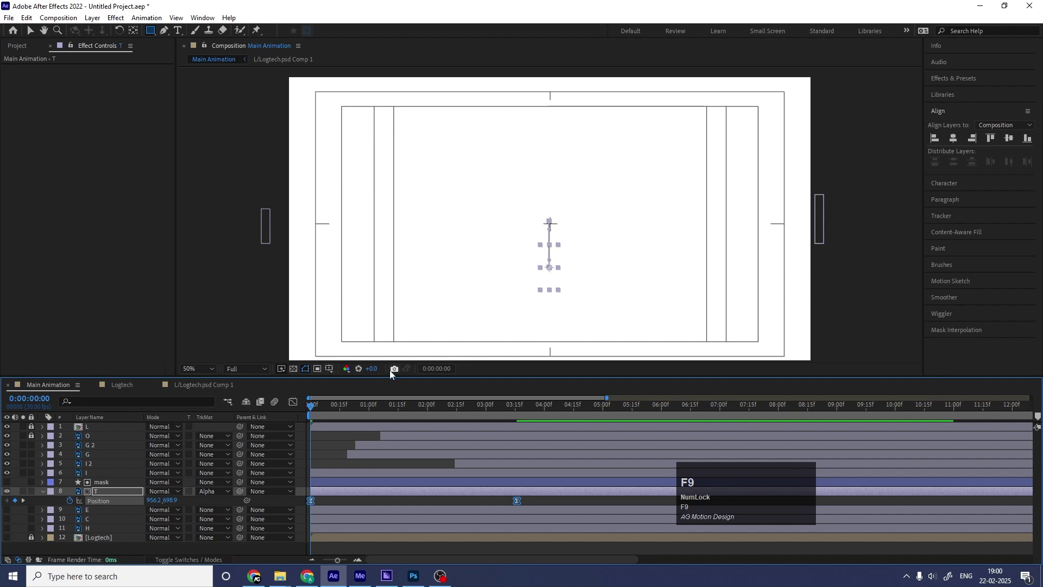
{"action": "left_click", "coordinate": [293, 402]}
{"action": "left_click_drag", "start_coordinate": [549, 495], "coordinate": [414, 530]}
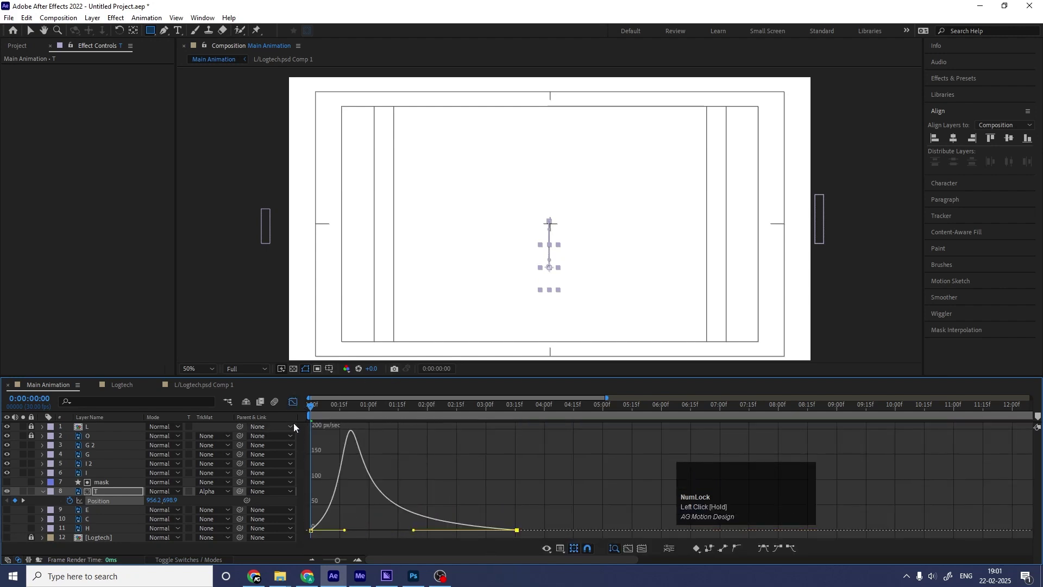
{"action": "key", "text": "space"}
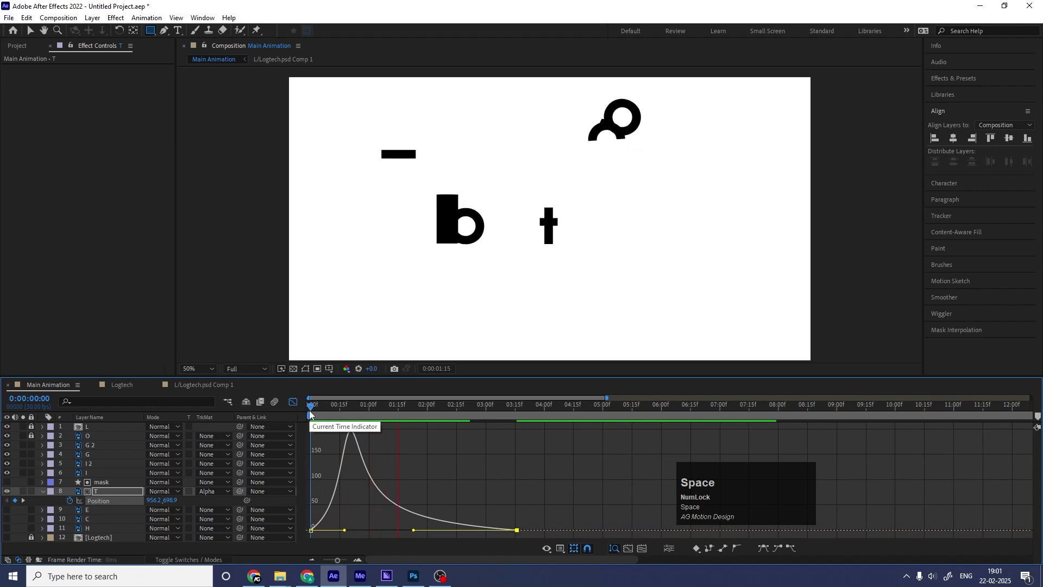
{"action": "key", "text": "space"}
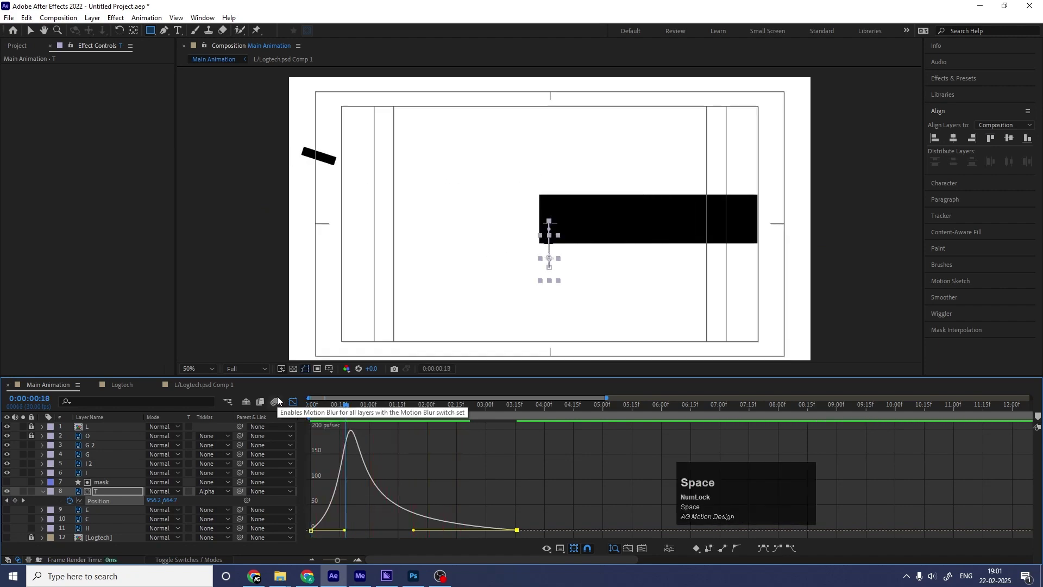
Step: Start both the mask and T layers at 0:00:01:13 and preview the animation from the beginning
{"action": "left_click", "coordinate": [293, 401]}
{"action": "key", "text": "space"}
{"action": "key", "text": "space"}
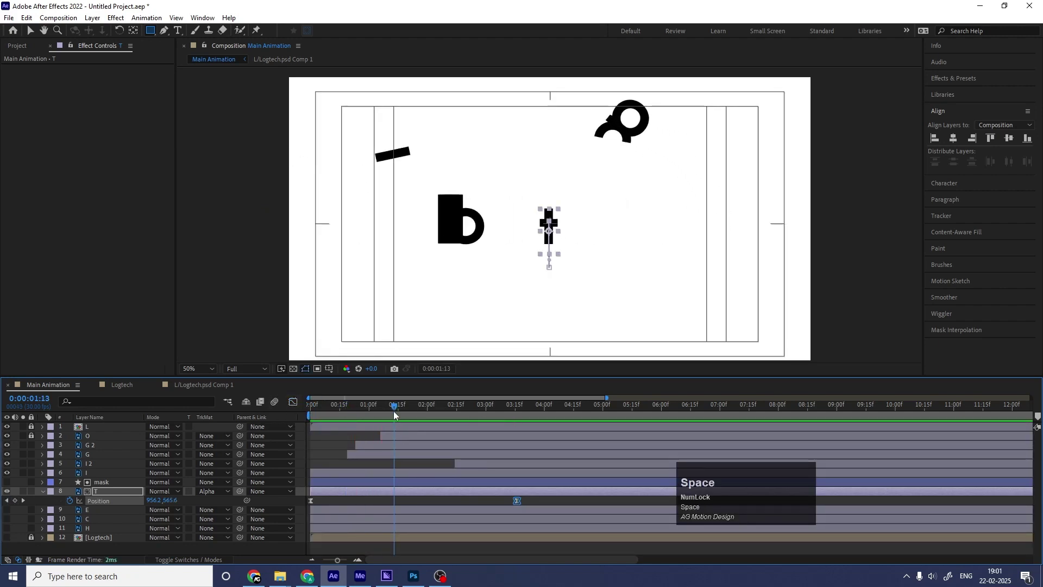
{"action": "left_click", "coordinate": [361, 481], "text": "shift"}
{"action": "key", "text": "["}
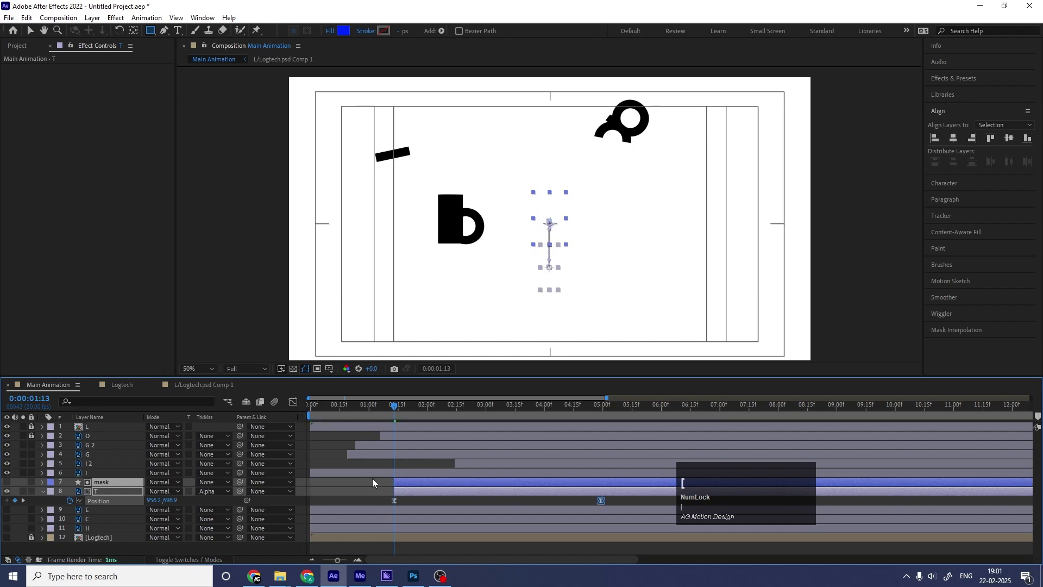
{"action": "key", "text": "space"}
{"action": "left_click_drag", "start_coordinate": [426, 411], "coordinate": [311, 413]}
{"action": "key", "text": "space"}
{"action": "key", "text": "space"}
{"action": "key", "text": "space"}
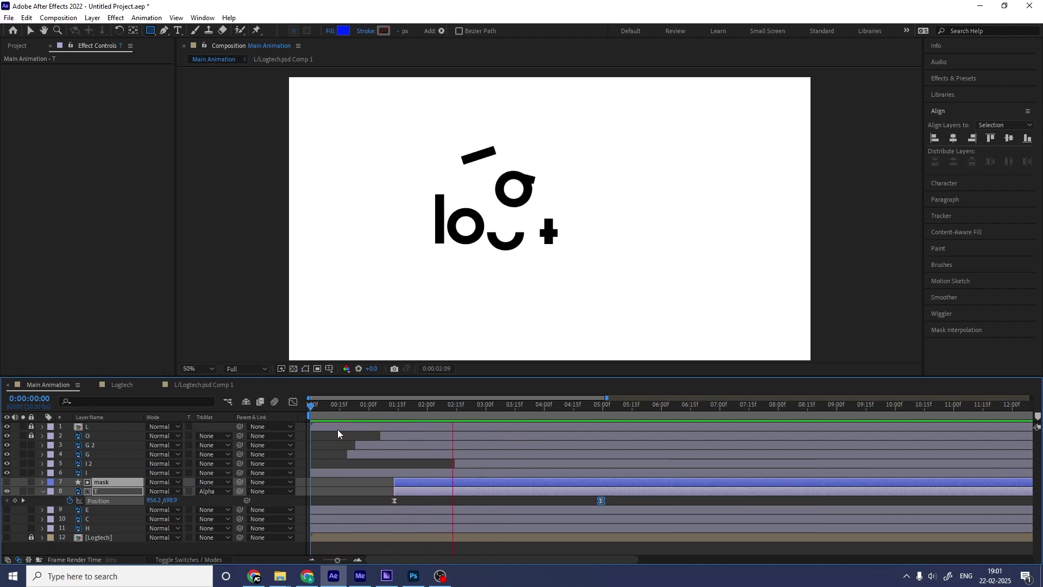
{"action": "key", "text": "space"}
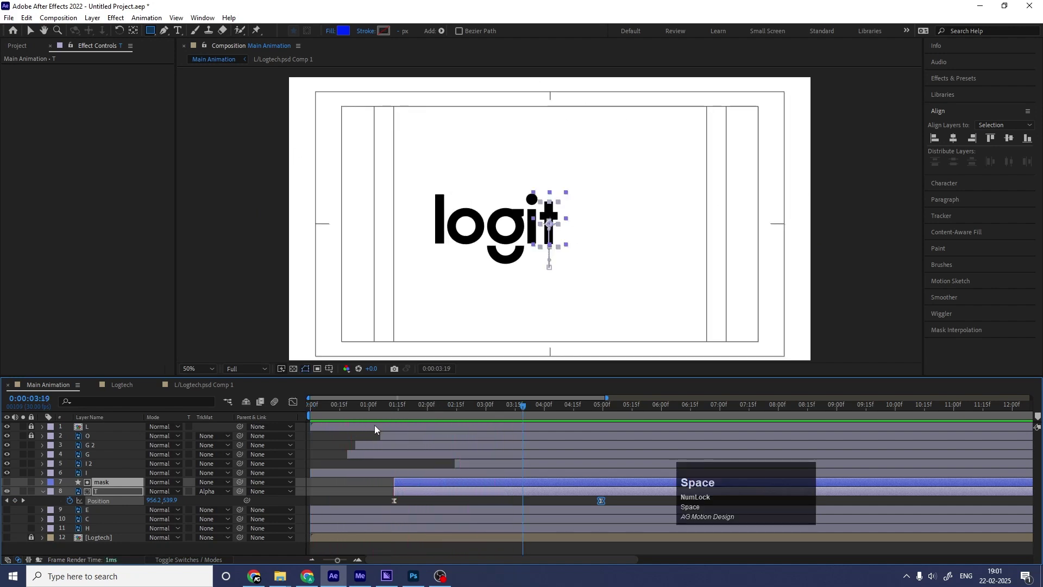
Step: Collapse the open layer properties and make the E layer visible
{"action": "left_click", "coordinate": [320, 460]}
{"action": "key", "text": "u"}
{"action": "key", "text": "u"}
{"action": "key", "text": "u"}
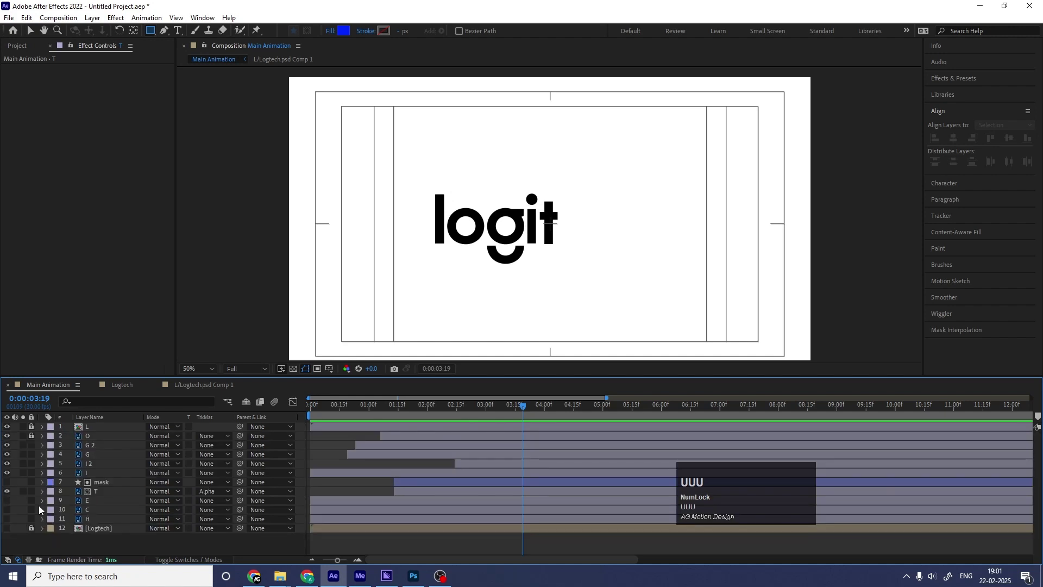
{"action": "left_click", "coordinate": [7, 501]}
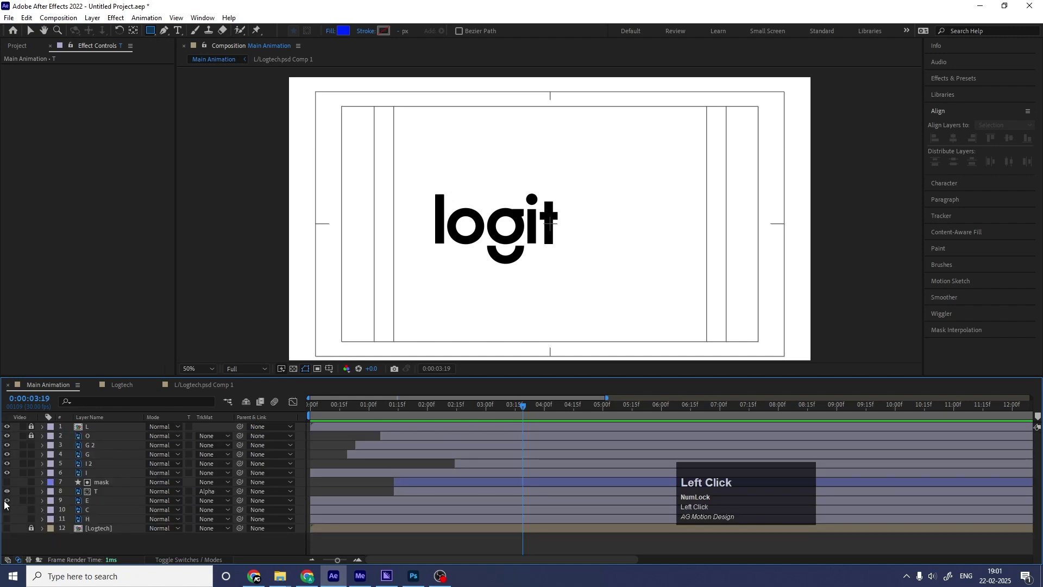
Step: Keyframe the E layer's resting Position and Rotation at both 0:00:00:00 and 0:00:03:00
{"action": "left_click", "coordinate": [96, 501]}
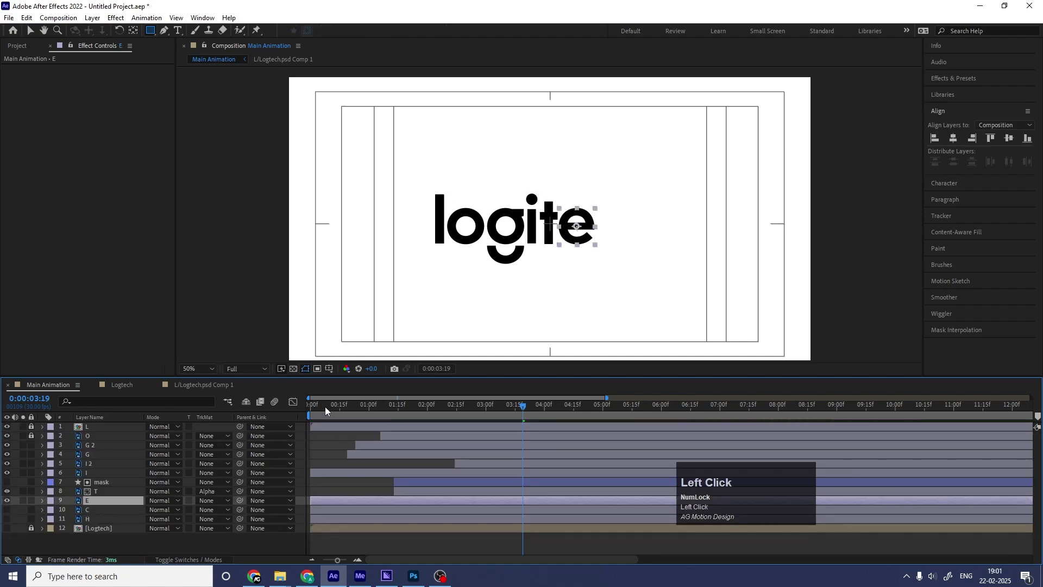
{"action": "left_click_drag", "start_coordinate": [326, 411], "coordinate": [274, 417]}
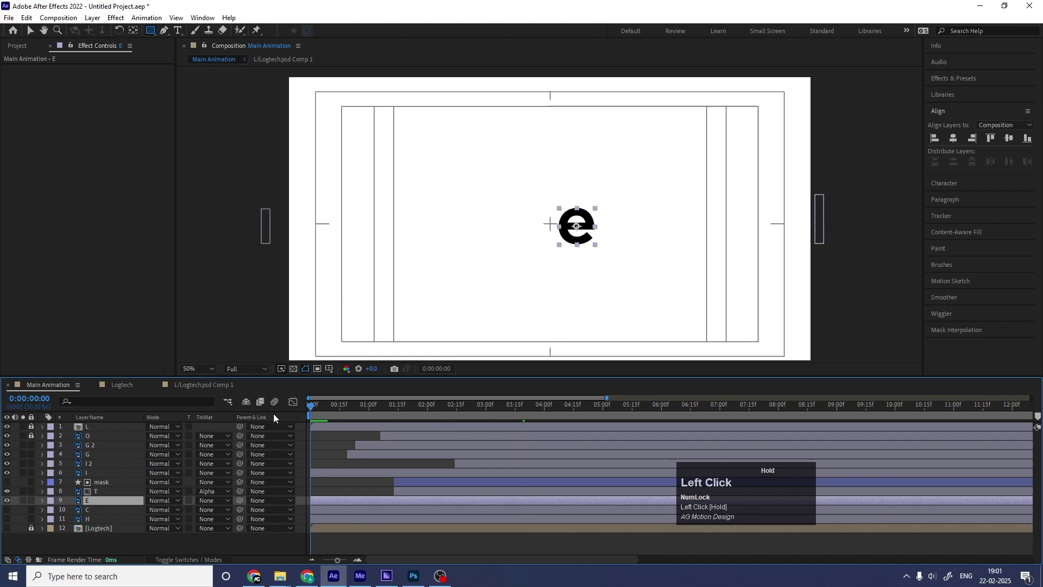
{"action": "key", "text": "p"}
{"action": "left_click", "coordinate": [70, 510]}
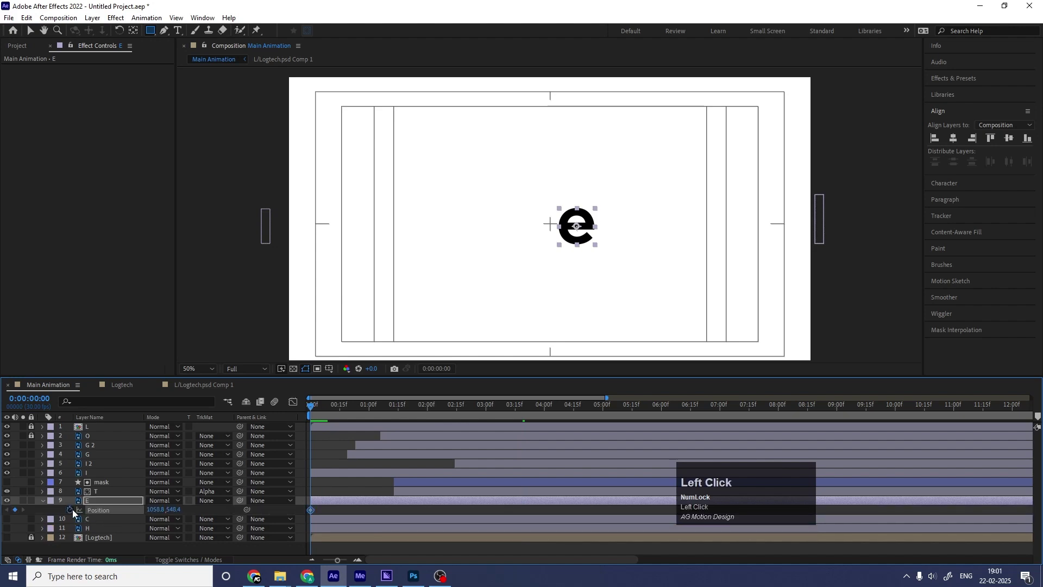
{"action": "key", "text": "shift+r"}
{"action": "left_click", "coordinate": [69, 519]}
{"action": "key", "text": "u"}
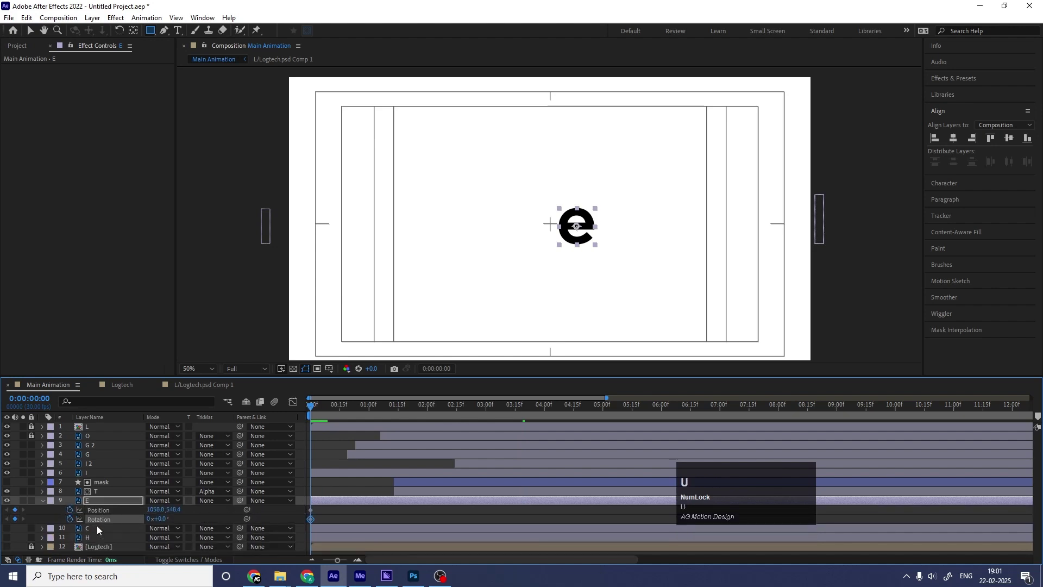
{"action": "left_click_drag", "start_coordinate": [420, 414], "coordinate": [487, 419]}
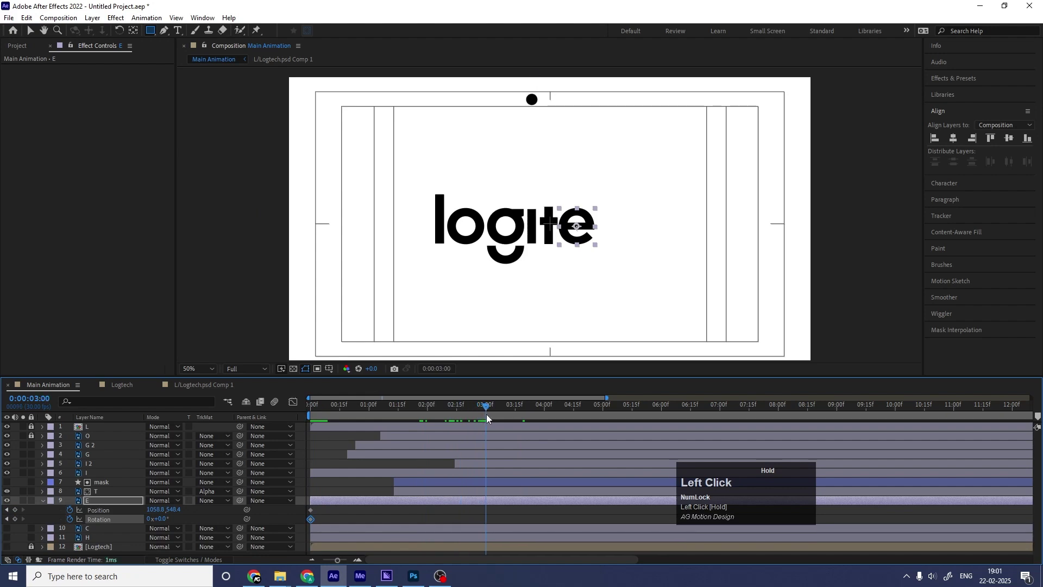
{"action": "left_click", "coordinate": [14, 510]}
{"action": "left_click", "coordinate": [15, 519]}
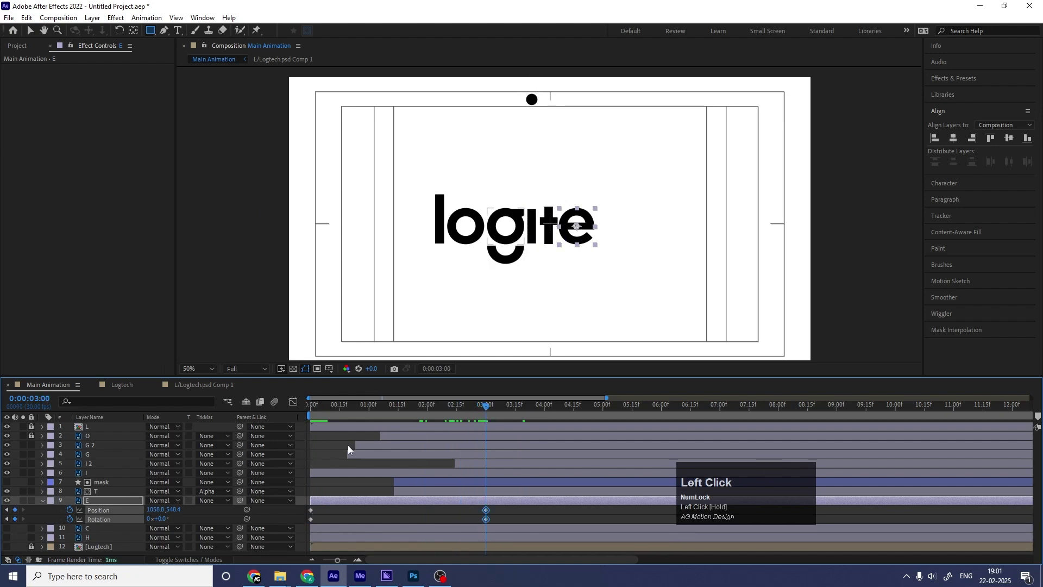
Step: At 0:00:00:00, set the E layer's Rotation to 3x+0.0° and its Position X to 1991.8, beyond the right edge of the frame
{"action": "left_click_drag", "start_coordinate": [365, 415], "coordinate": [233, 429]}
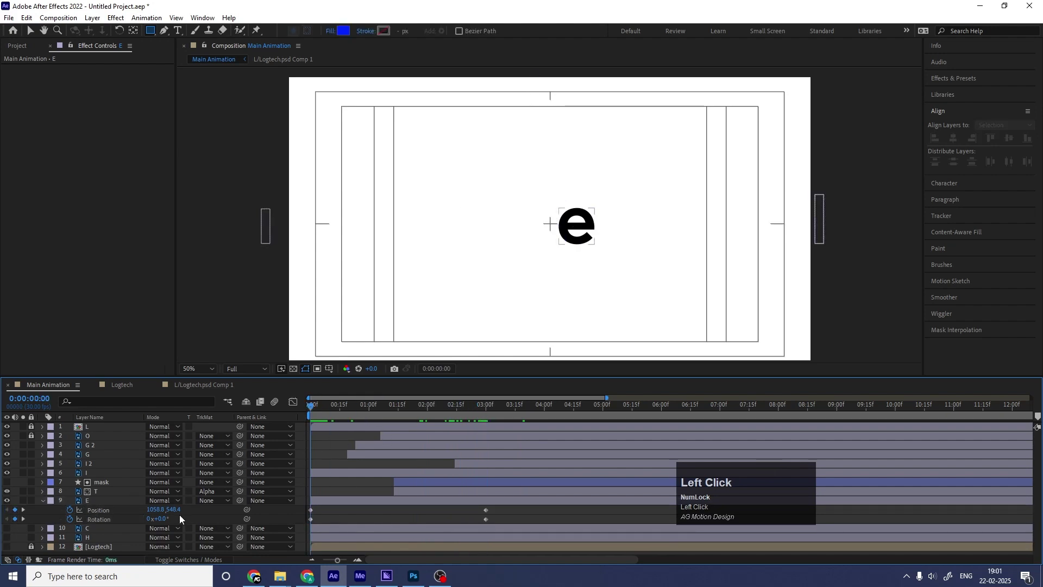
{"action": "mouse_move", "coordinate": [151, 519]}
{"action": "left_mouse_down"}
{"action": "mouse_move", "coordinate": [159, 514]}
{"action": "mouse_move", "coordinate": [148, 518]}
{"action": "left_mouse_up"}
{"action": "key", "text": "ctrl+z"}
{"action": "type", "text": "3"}
{"action": "key", "text": "Return"}
{"action": "key", "text": "space"}
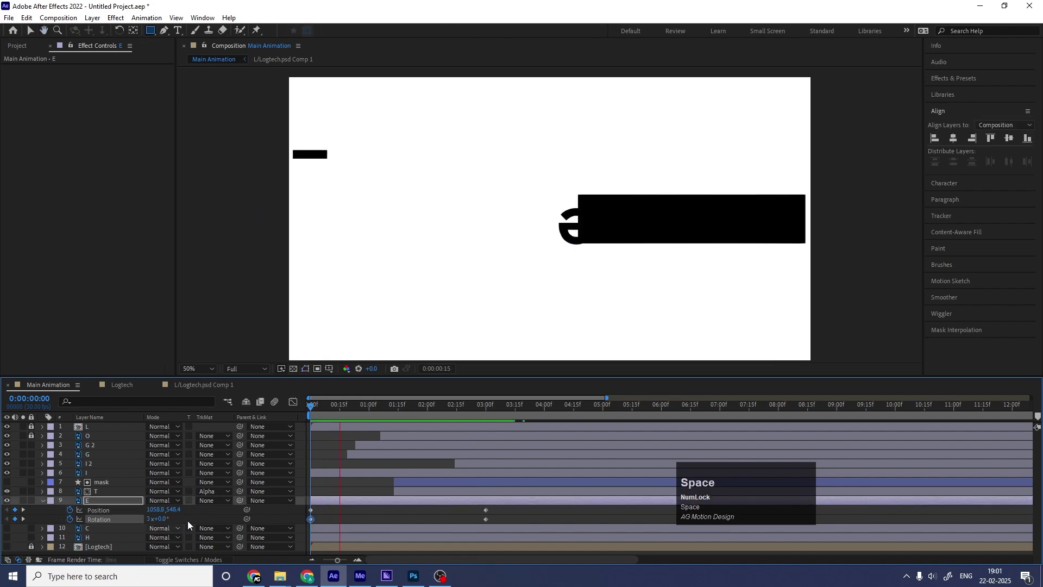
{"action": "left_click", "coordinate": [159, 511]}
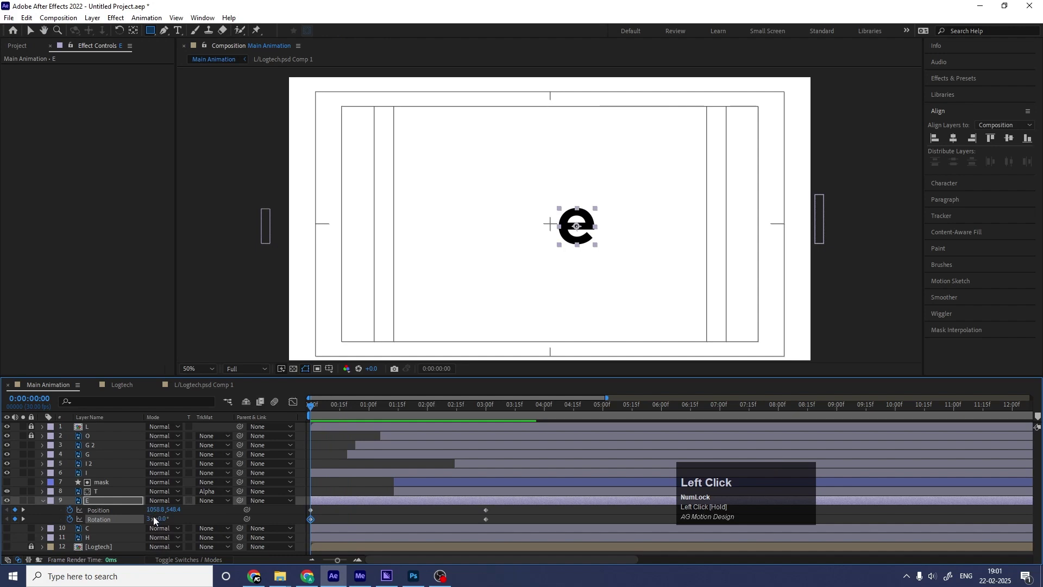
{"action": "left_click_drag", "start_coordinate": [155, 509], "coordinate": [655, 503]}
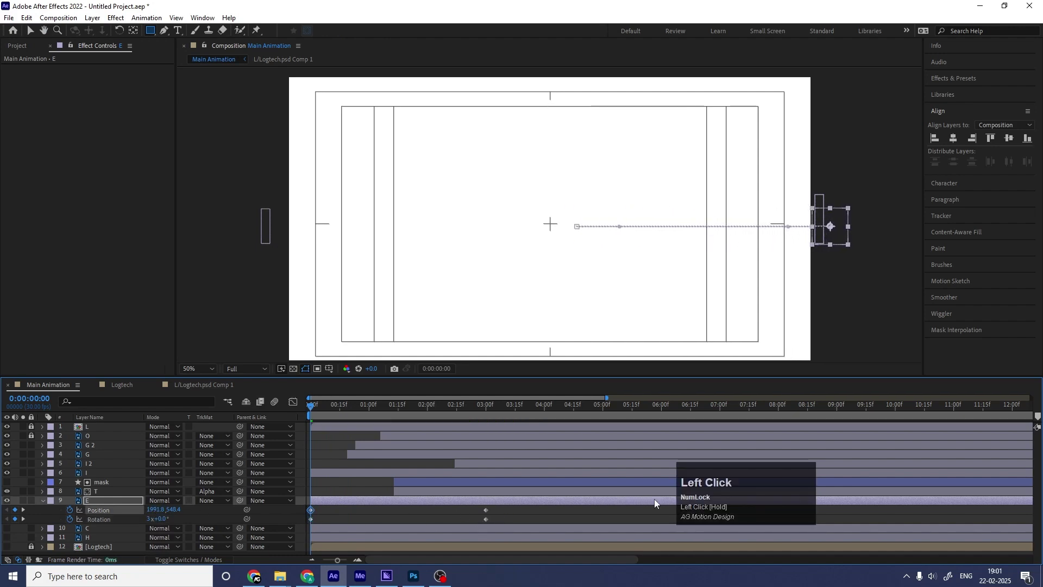
Step: Apply Easy Ease to the E's Position and Rotation keyframes at 0:00:03:00 and preview the roll-in
{"action": "left_click_drag", "start_coordinate": [474, 514], "coordinate": [504, 522]}
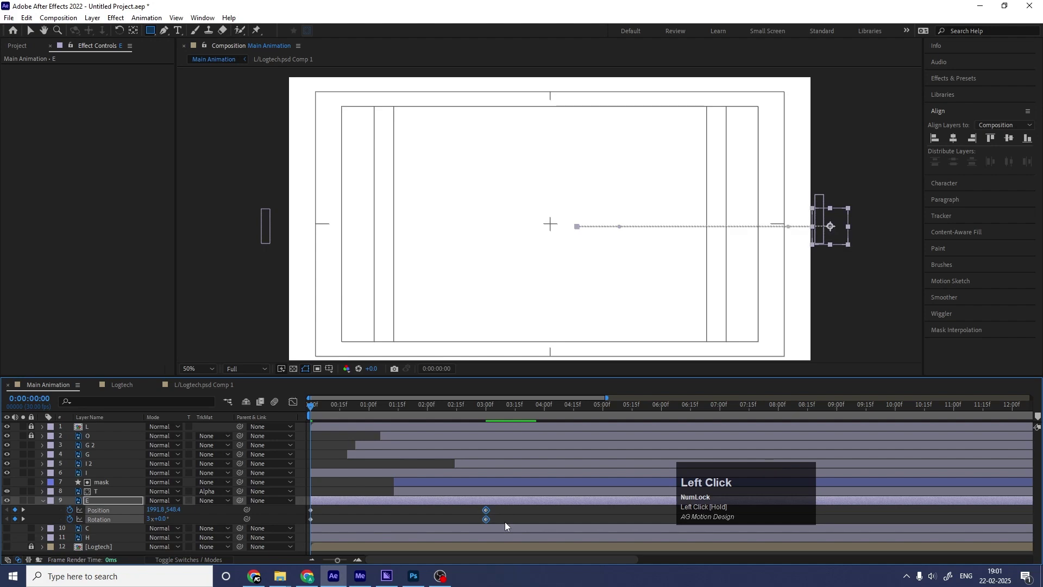
{"action": "key", "text": "F9"}
{"action": "key", "text": "space"}
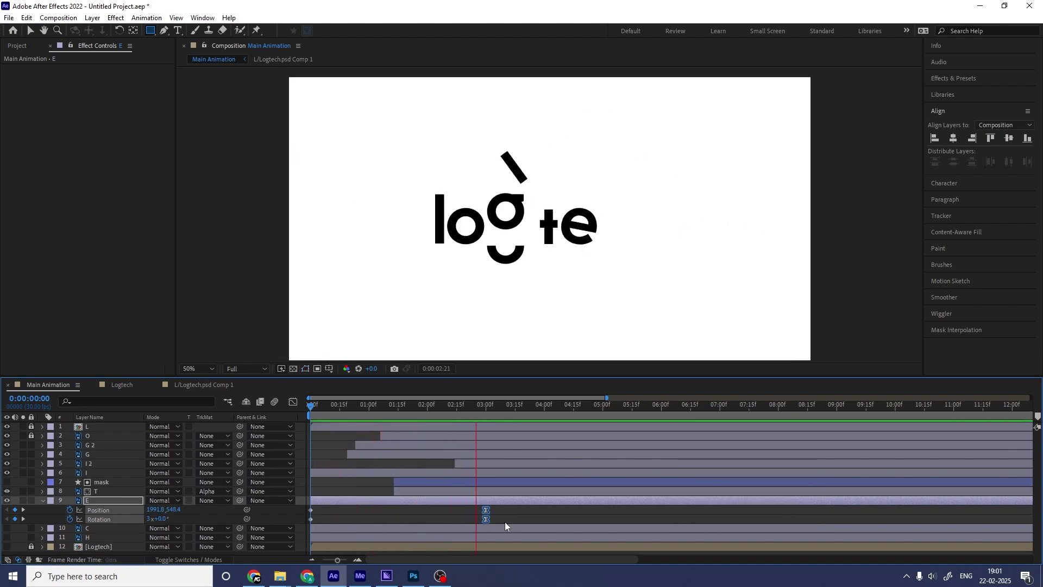
{"action": "key", "text": "space"}
Step: Shift the E layer to start at 0:00:00:29 and preview its new timing
{"action": "left_click", "coordinate": [312, 408]}
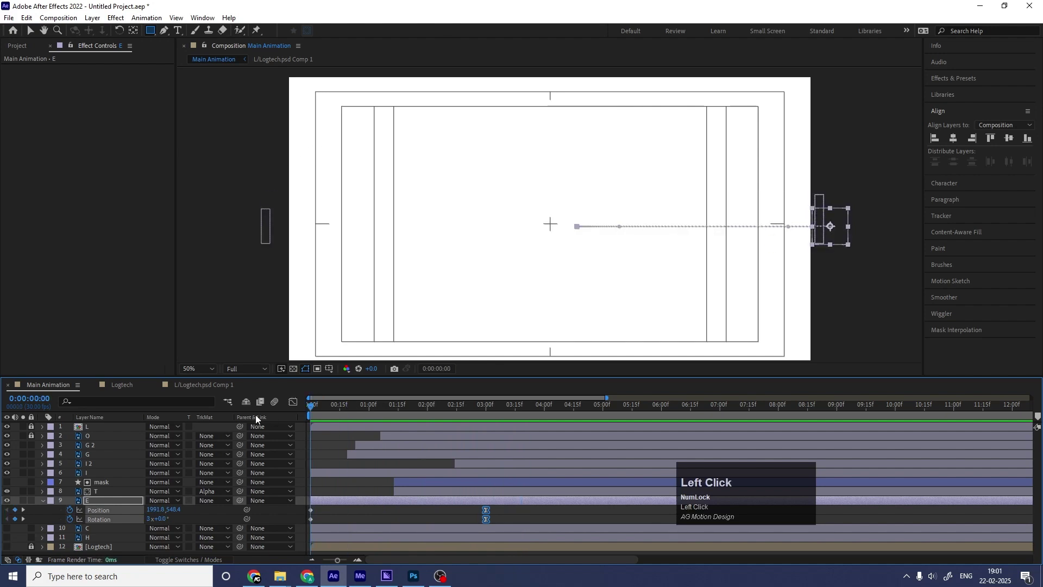
{"action": "key", "text": "space"}
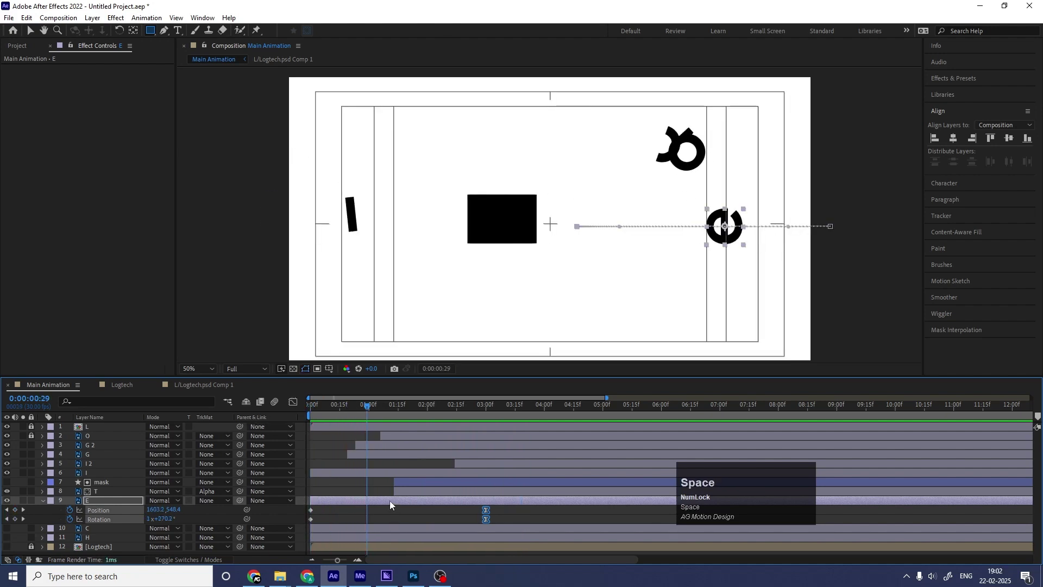
{"action": "key", "text": "bracketleft"}
{"action": "key", "text": "space"}
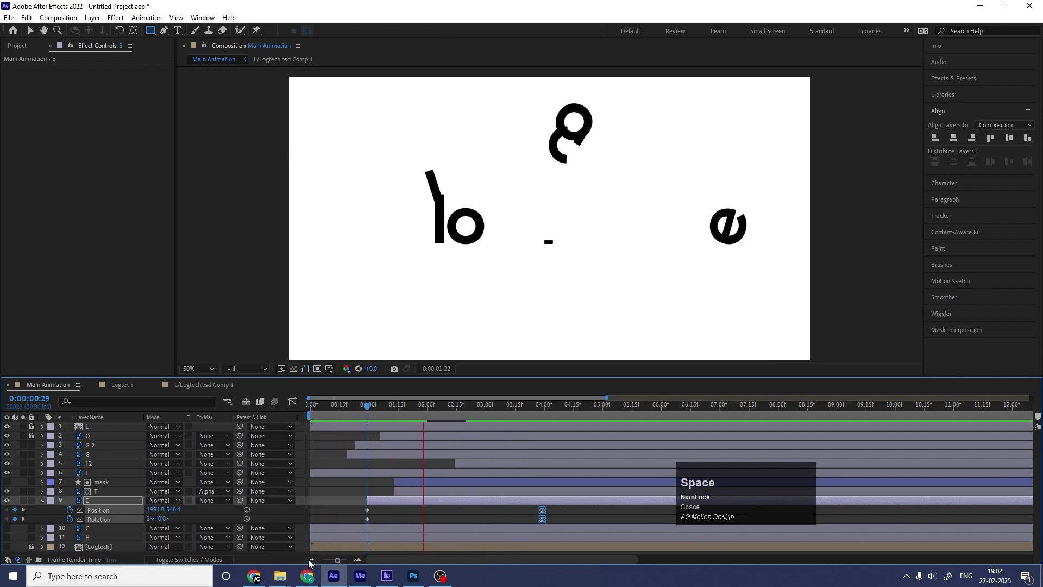
{"action": "key", "text": "space"}
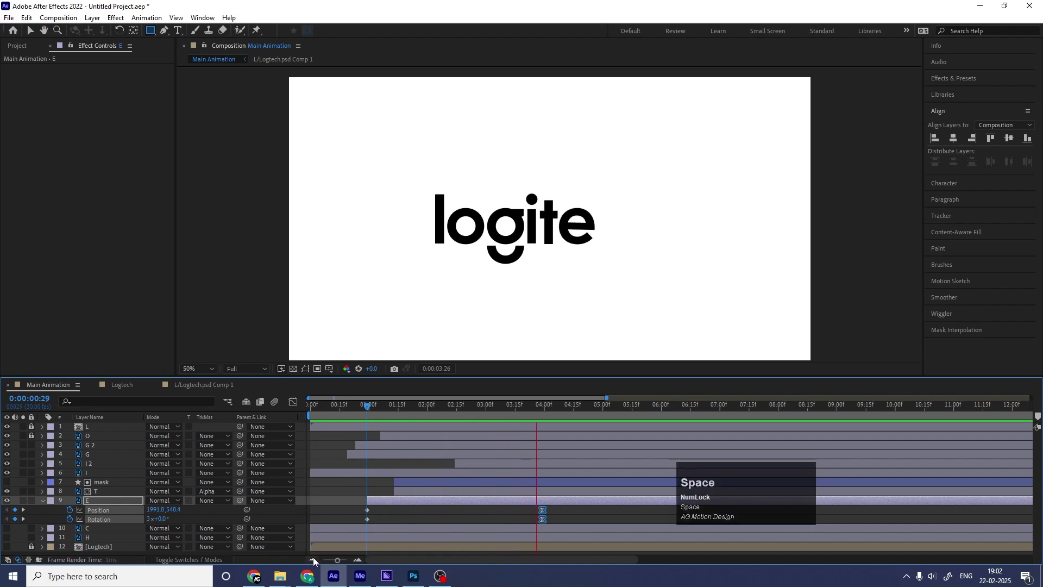
Step: Make the C layer visible and start it at 0:00:03:02, where the rolling E overlaps it
{"action": "left_click", "coordinate": [503, 408]}
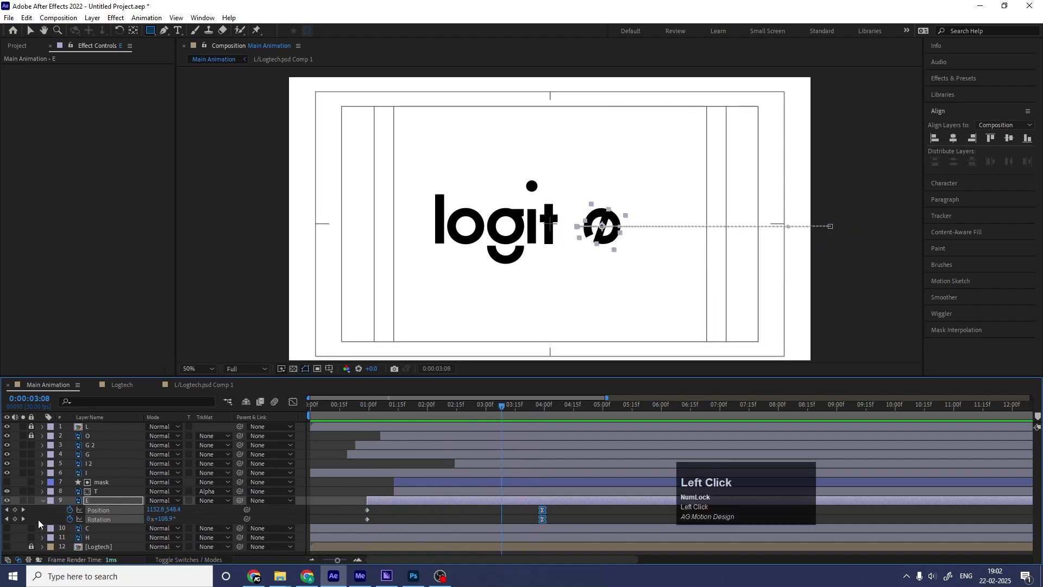
{"action": "left_click", "coordinate": [12, 529]}
{"action": "left_click", "coordinate": [8, 527]}
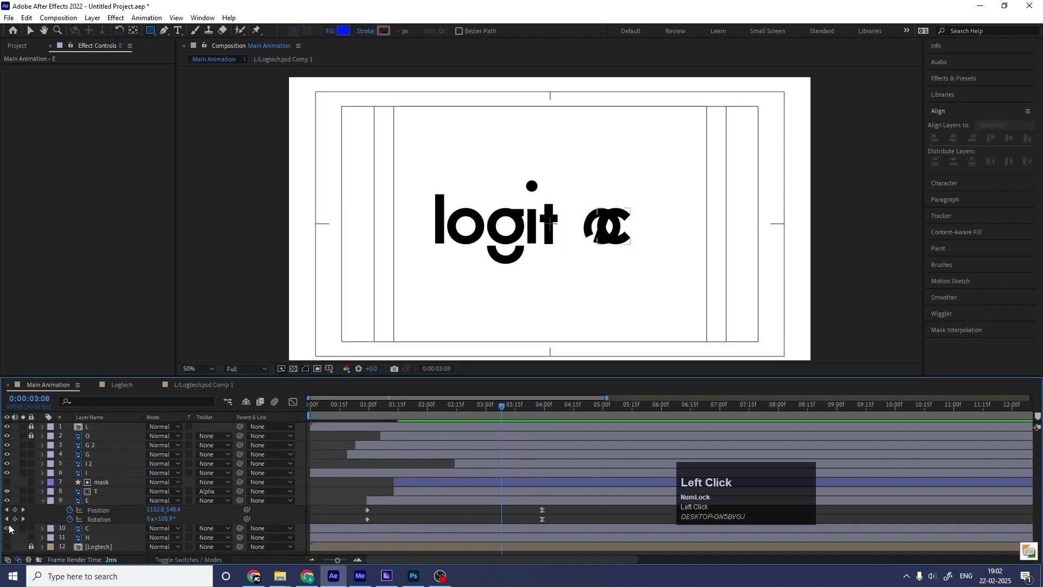
{"action": "mouse_move", "coordinate": [501, 410]}
{"action": "left_mouse_down"}
{"action": "mouse_move", "coordinate": [480, 410]}
{"action": "mouse_move", "coordinate": [490, 410]}
{"action": "left_mouse_up"}
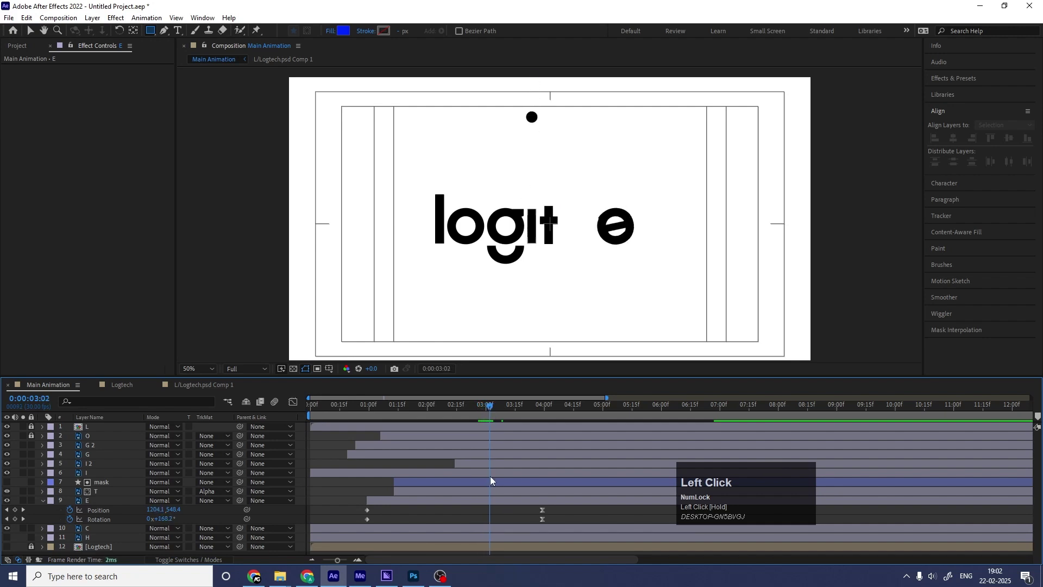
{"action": "left_click", "coordinate": [95, 530]}
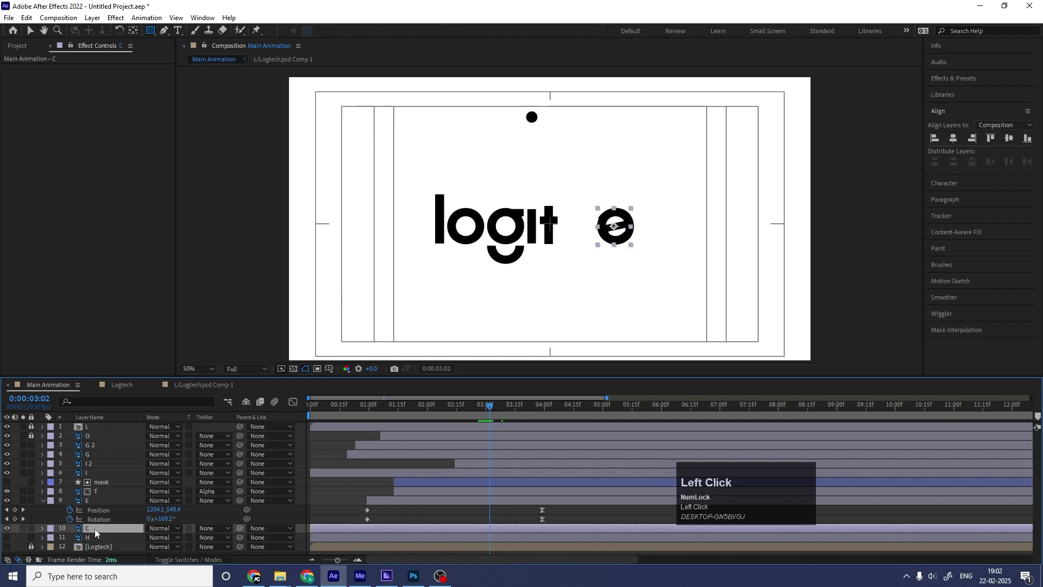
{"action": "key", "text": "bracketleft"}
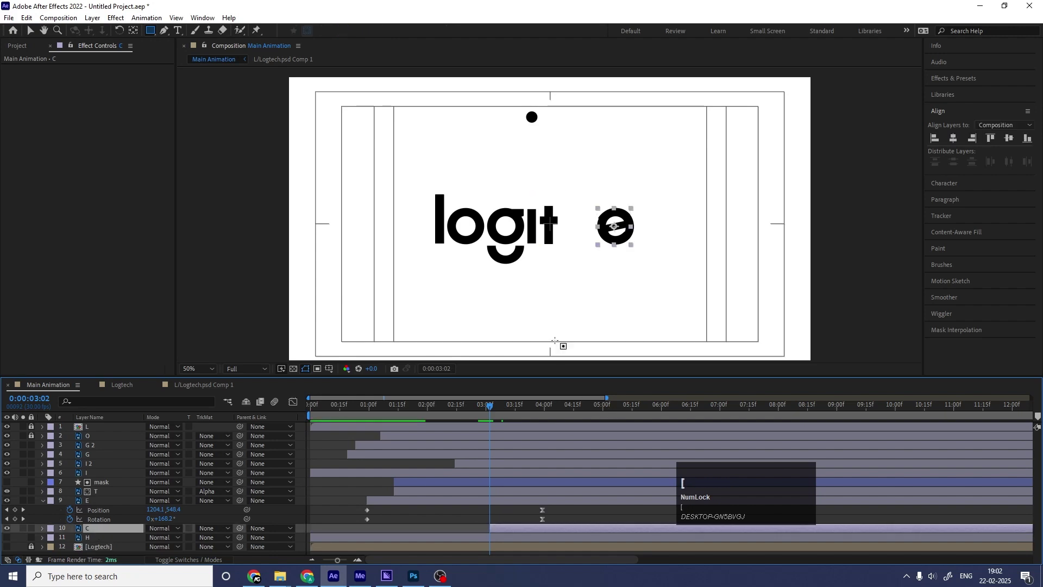
Step: Preview the C's appearance around the rolling E, including a replay of the whole animation from the beginning
{"action": "key", "text": "space"}
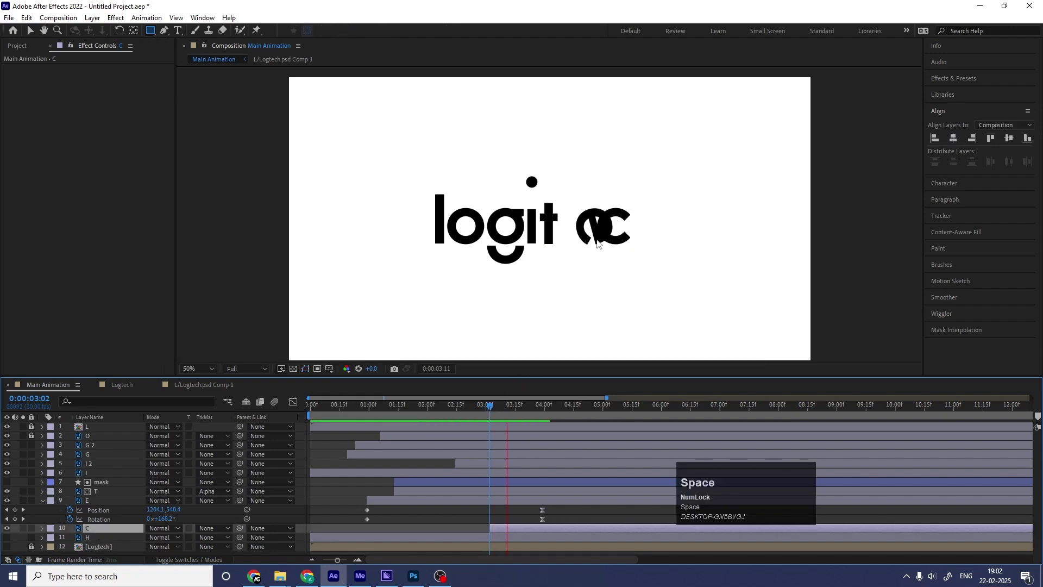
{"action": "key", "text": "space"}
{"action": "left_click", "coordinate": [482, 407]}
{"action": "key", "text": "space"}
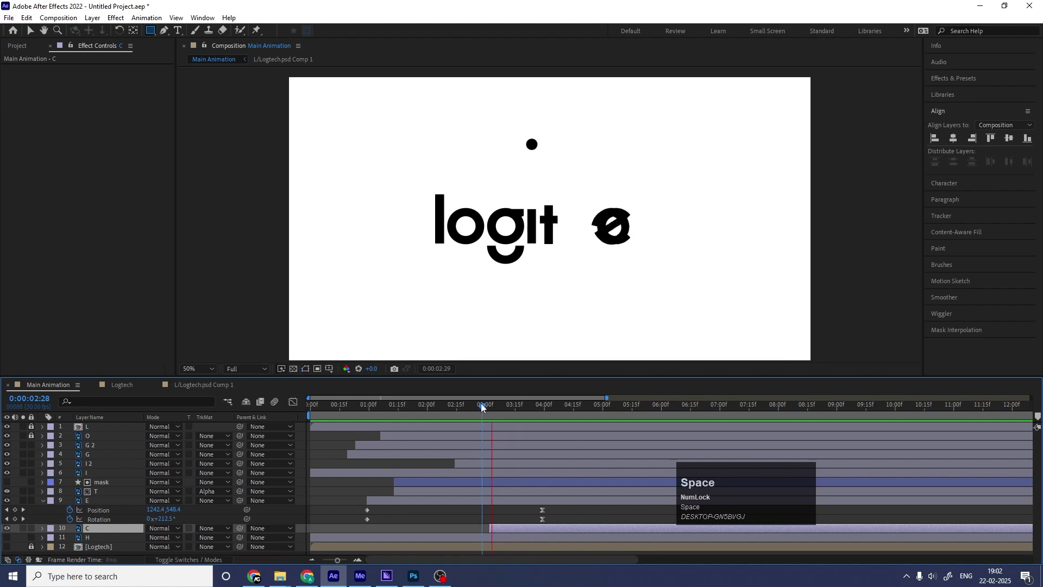
{"action": "key", "text": "space"}
{"action": "key", "text": "Home"}
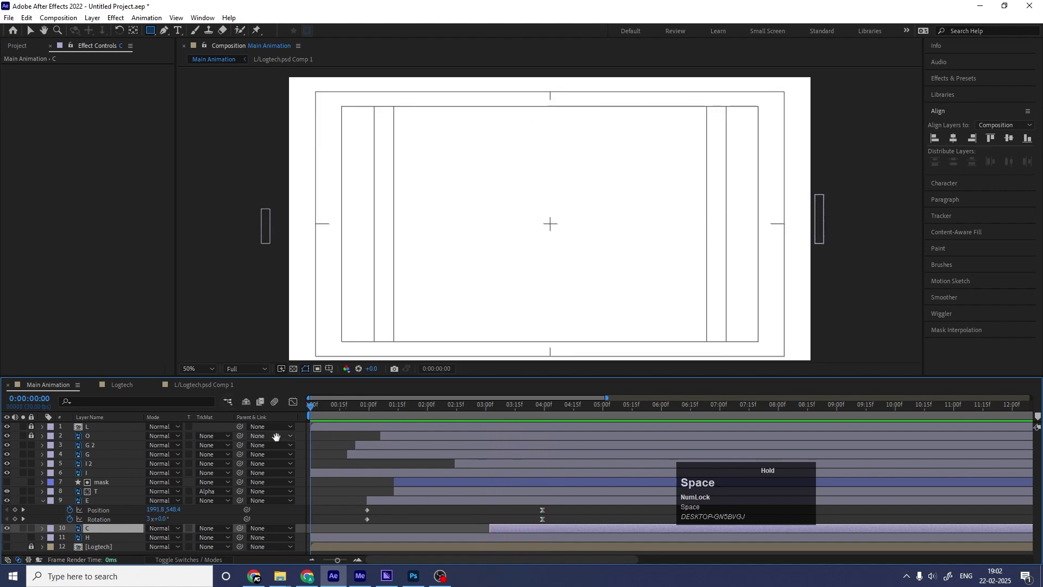
{"action": "key", "text": "space"}
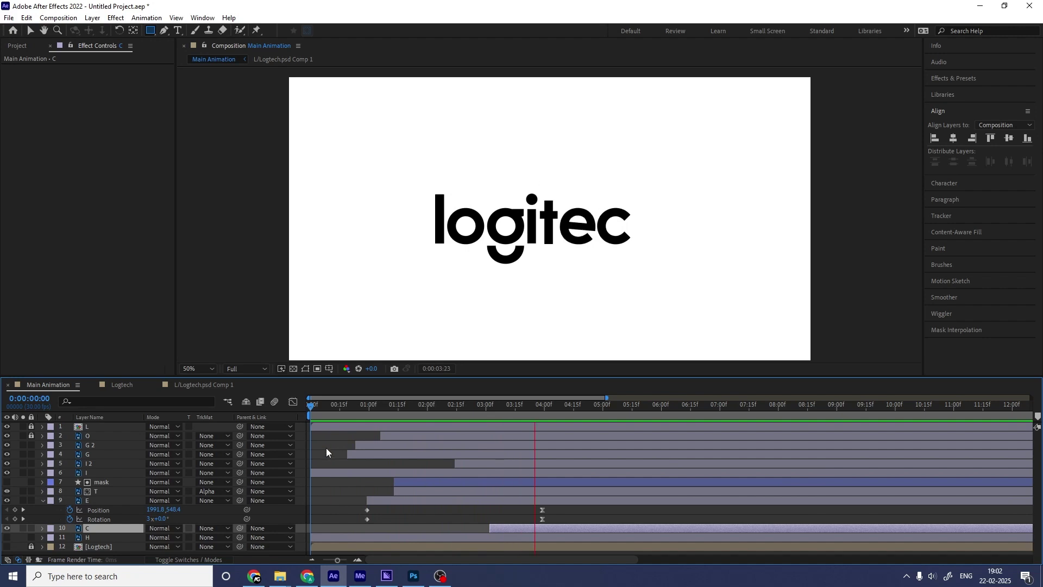
{"action": "key", "text": "space"}
Step: Collapse the open layer properties, make the H layer visible and preview the animation from the beginning
{"action": "left_click", "coordinate": [417, 510]}
{"action": "key", "text": "u"}
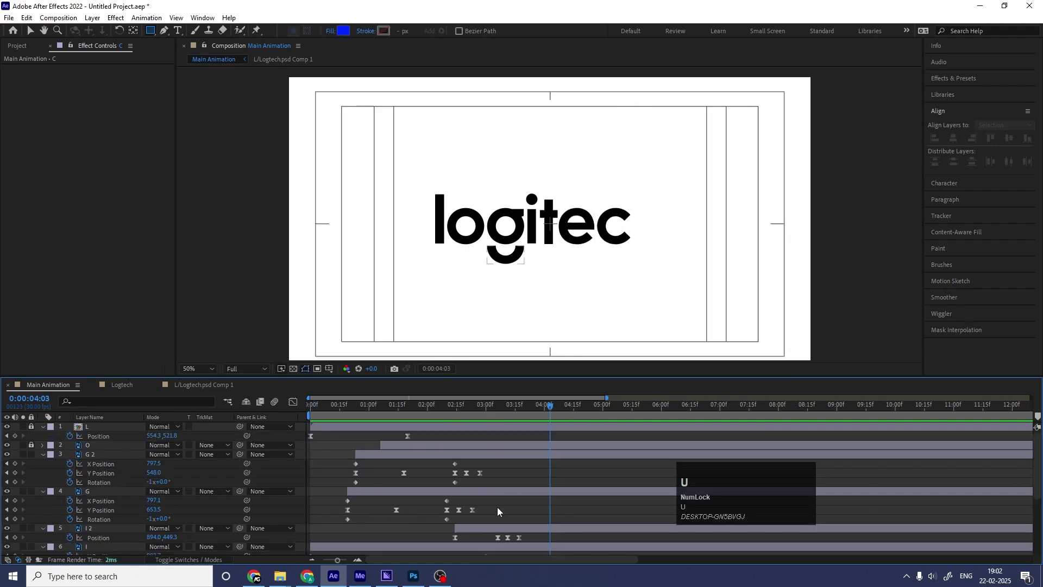
{"action": "key", "text": "u"}
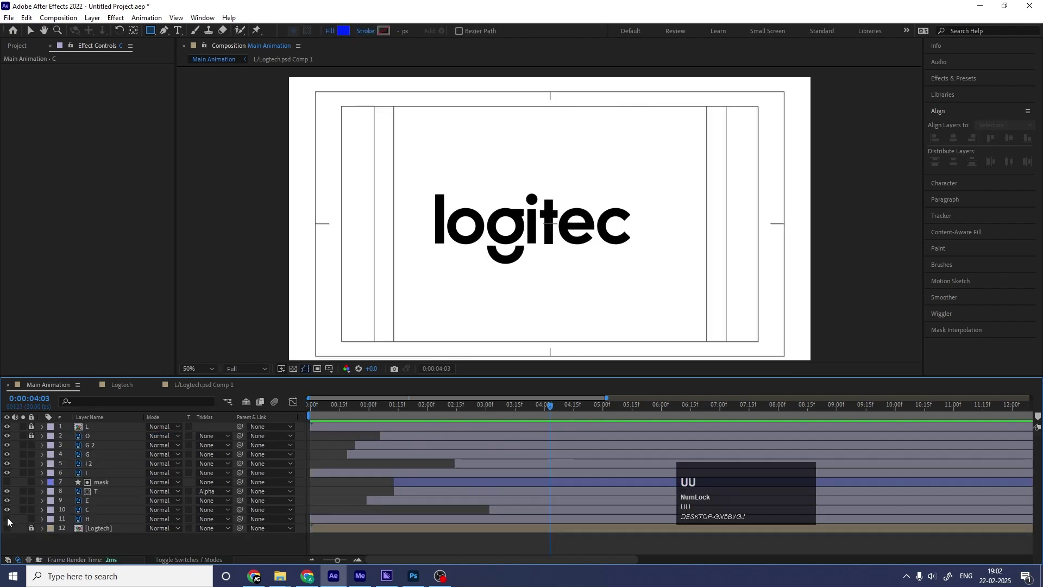
{"action": "left_click", "coordinate": [7, 519]}
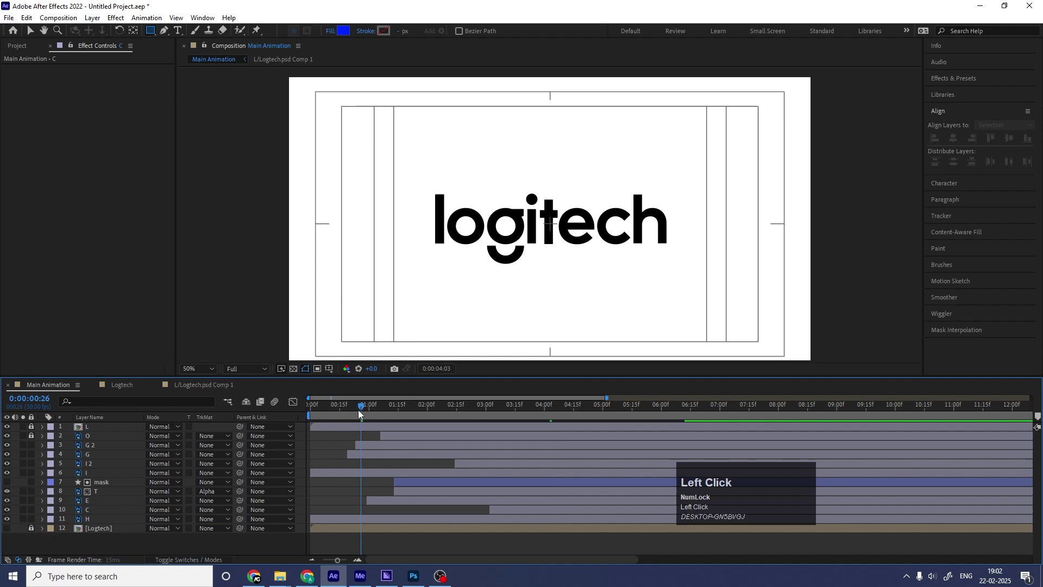
{"action": "key", "text": "space"}
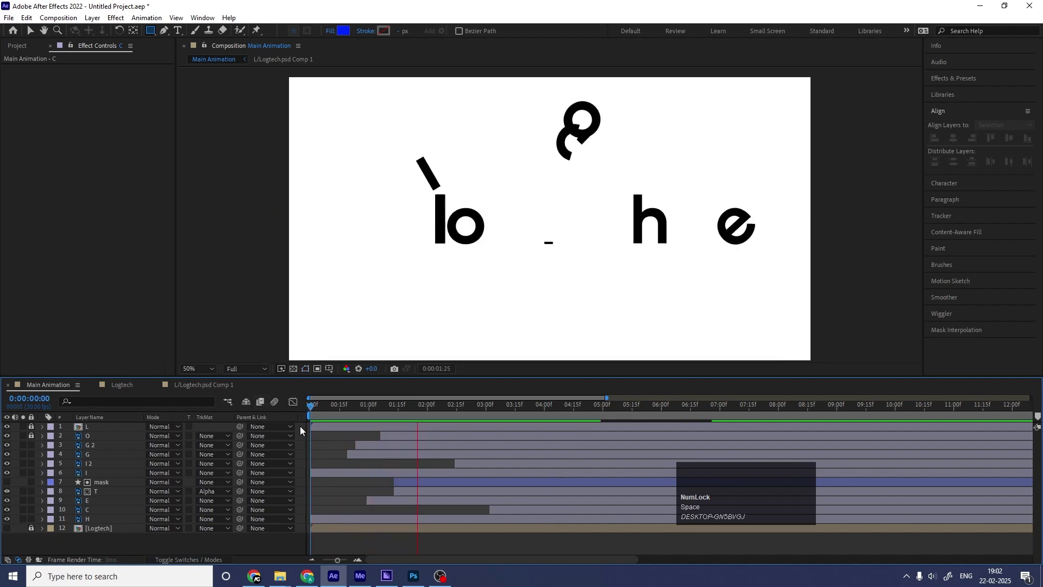
{"action": "key", "text": "space"}
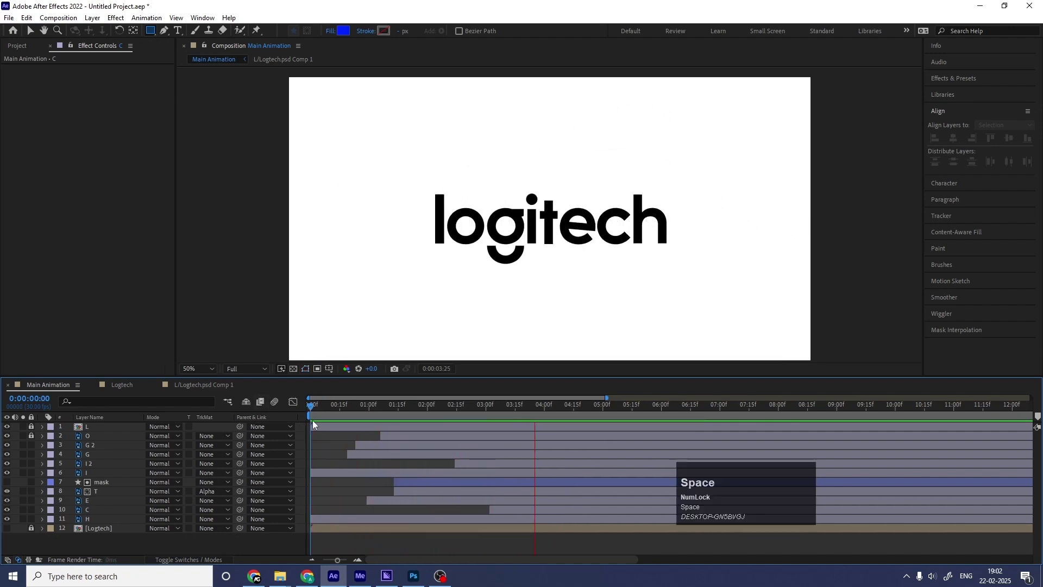
{"action": "left_click_drag", "start_coordinate": [405, 411], "coordinate": [238, 405]}
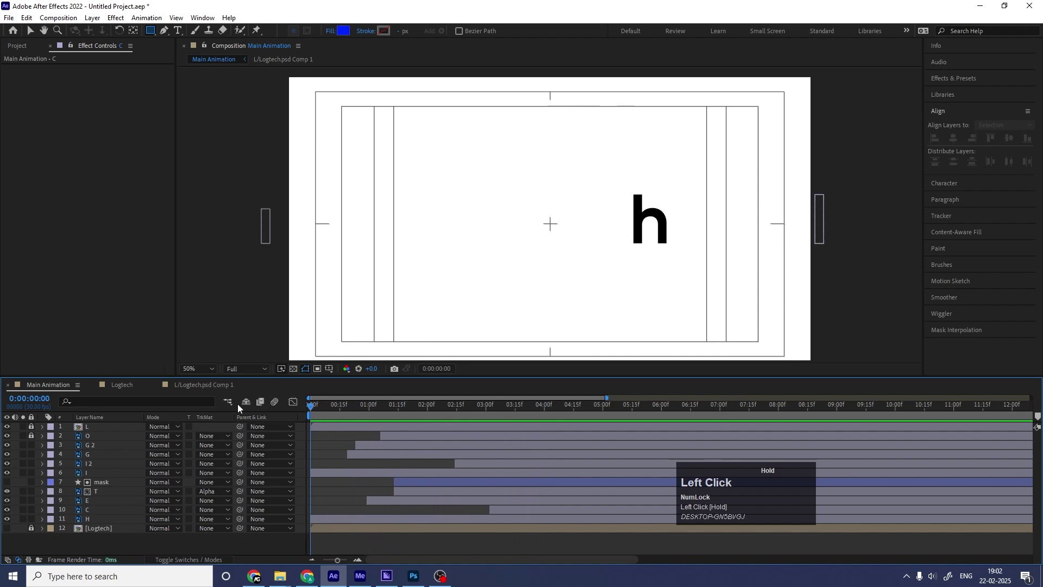
Step: Pre-compose the H layer as H Comp 1, moving all attributes into the new composition
{"action": "left_click", "coordinate": [94, 520]}
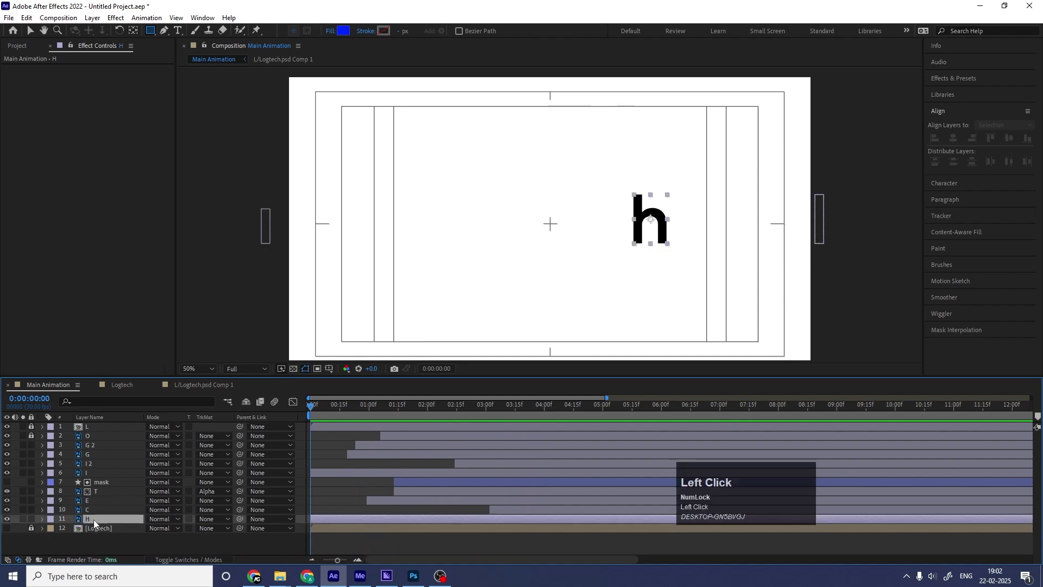
{"action": "key", "text": "ctrl+shift+c"}
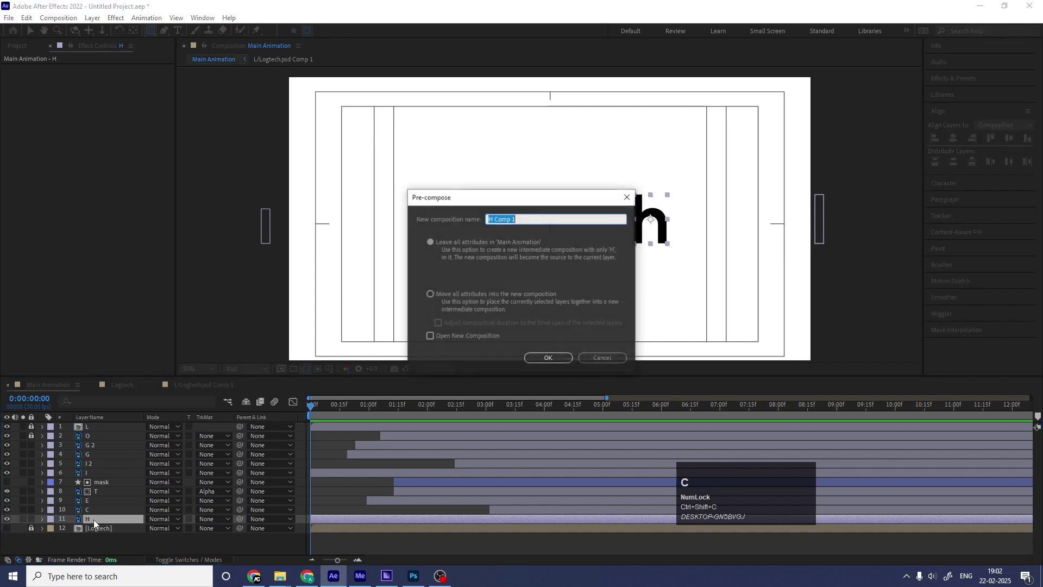
{"action": "left_click", "coordinate": [430, 295]}
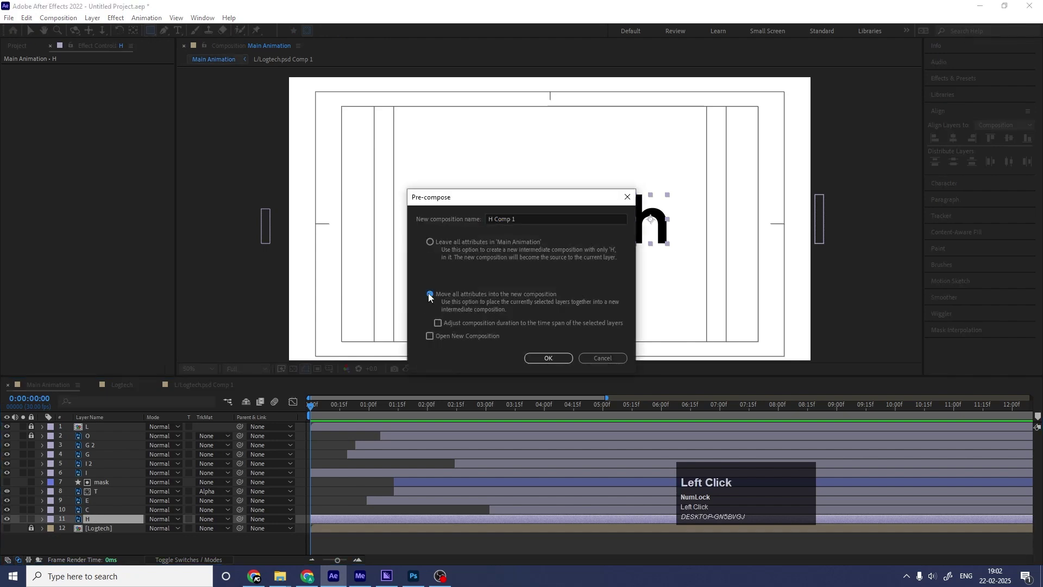
{"action": "left_click", "coordinate": [537, 359]}
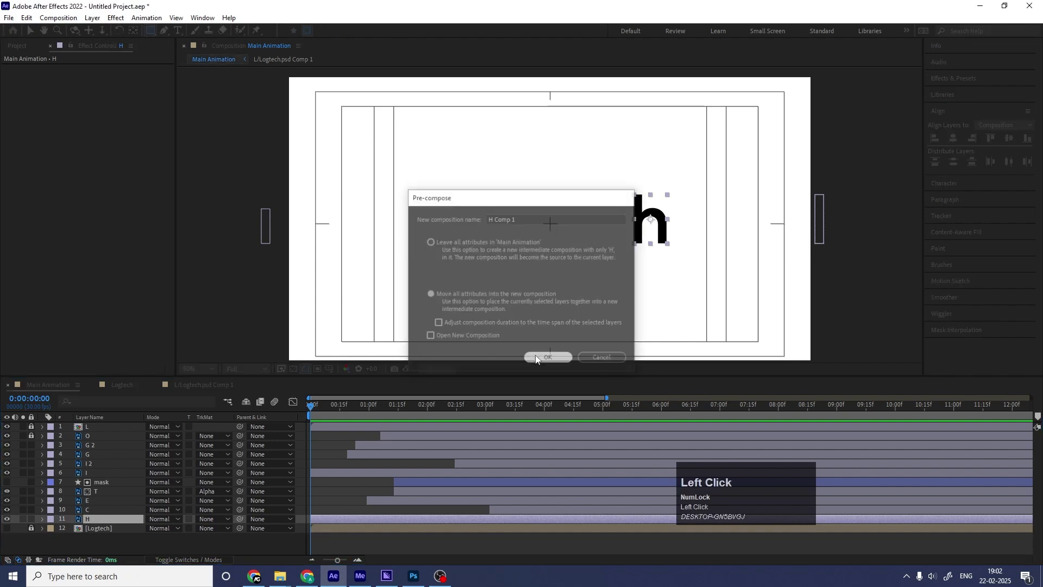
Step: Open the H Comp 1 composition and choose the Rectangle tool for drawing shapes
{"action": "double_click", "coordinate": [94, 520]}
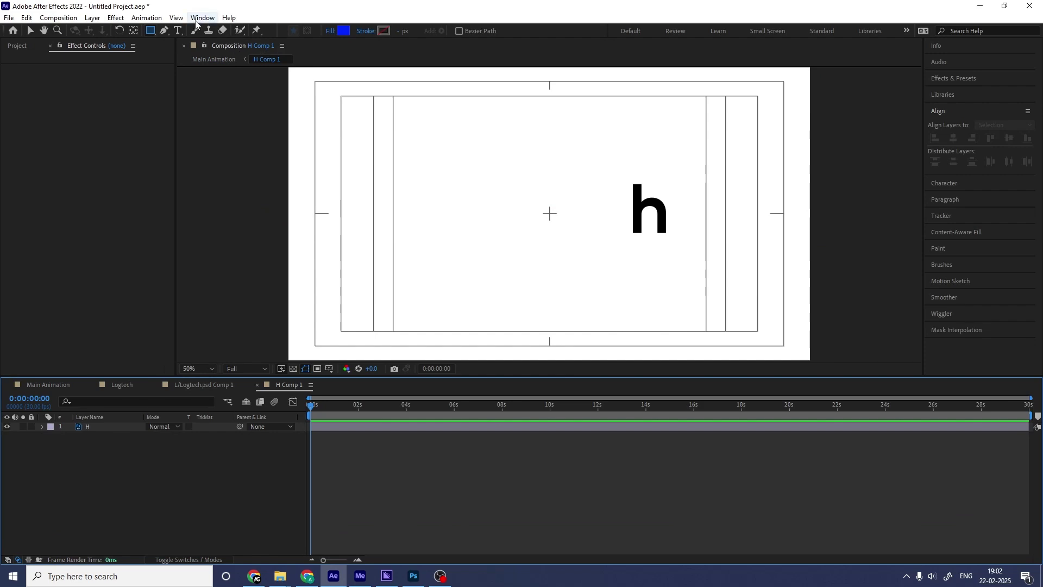
{"action": "left_click", "coordinate": [166, 31]}
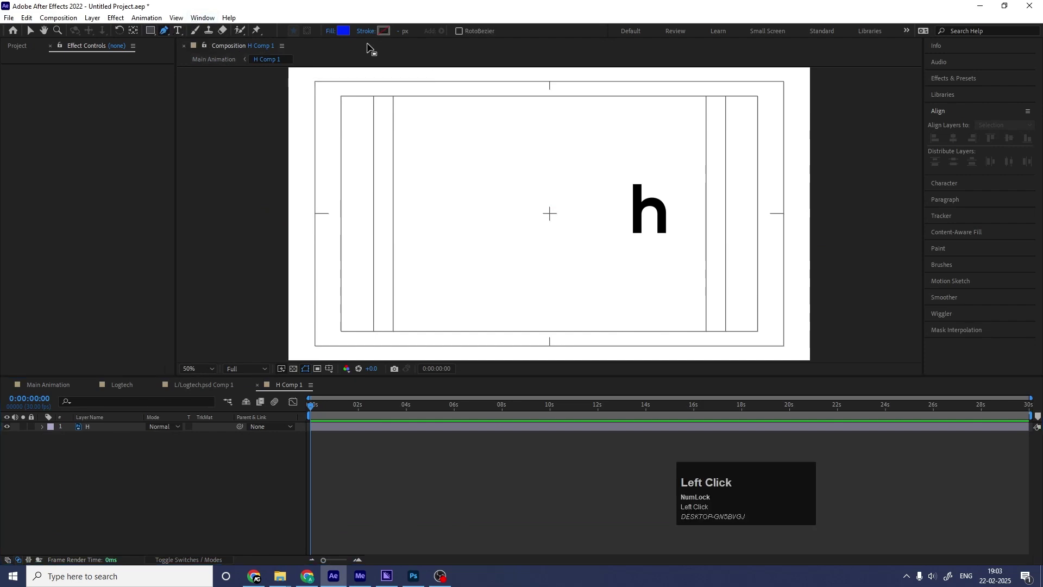
{"action": "left_click", "coordinate": [151, 31]}
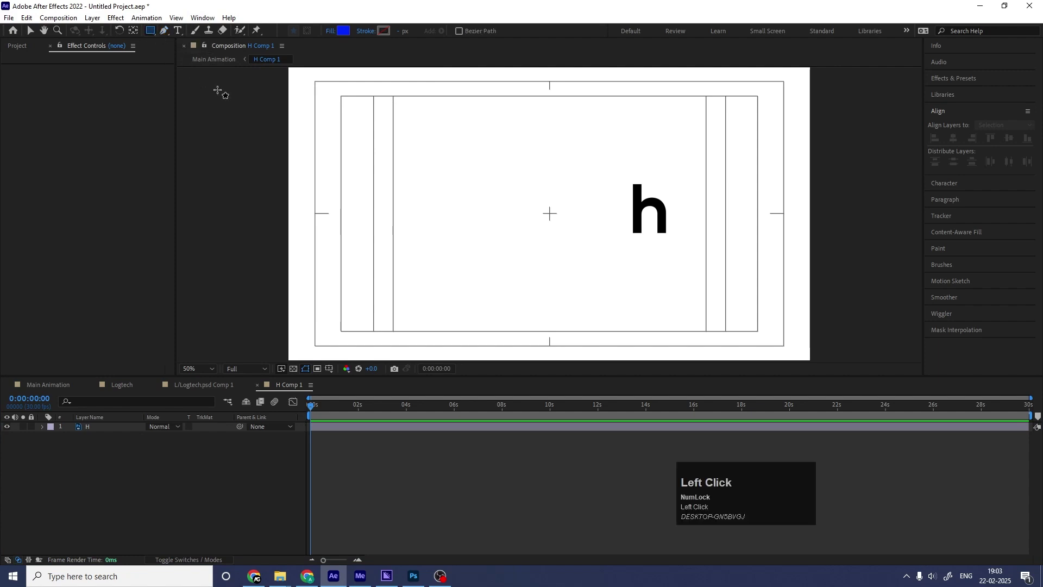
Step: Set the shape fill colour to black (000000)
{"action": "left_click", "coordinate": [343, 30]}
{"action": "left_click_drag", "start_coordinate": [201, 322], "coordinate": [164, 359]}
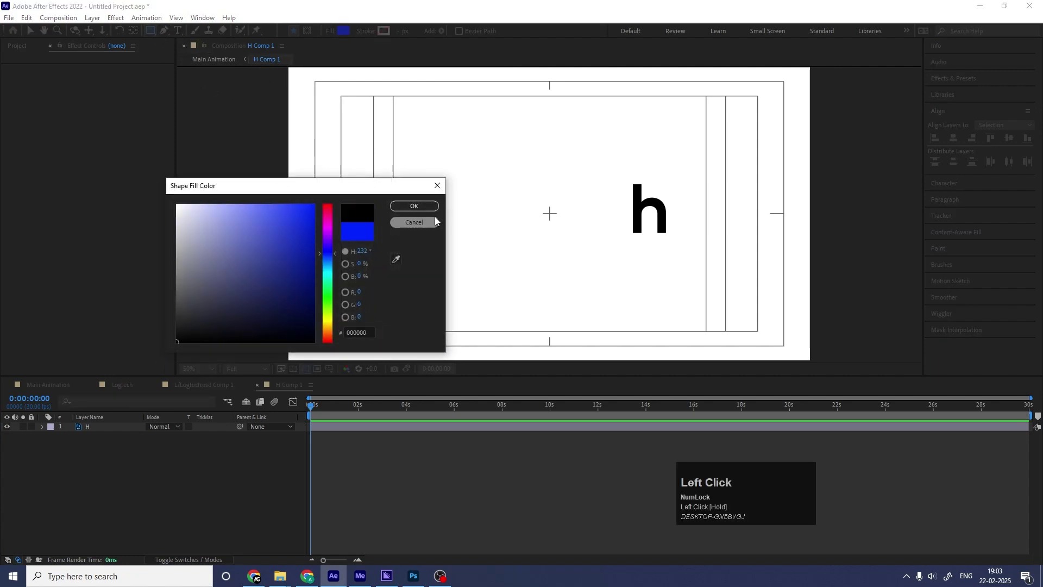
{"action": "left_click", "coordinate": [414, 206]}
Step: Set the shape fill to red and draw a rectangle exactly covering the h's vertical stem, keeping its layer properties collapsed
{"action": "scroll", "coordinate": [662, 206], "scroll_direction": "up", "scroll_amount": 5, "text": "alt"}
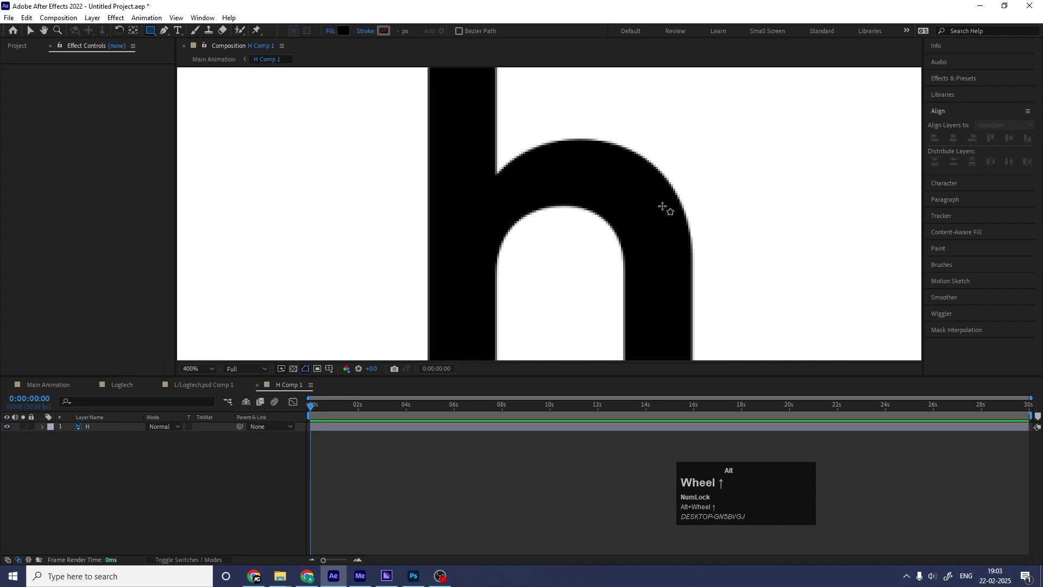
{"action": "scroll", "coordinate": [661, 205], "scroll_direction": "down", "scroll_amount": 2, "text": "alt"}
{"action": "left_click", "coordinate": [345, 32]}
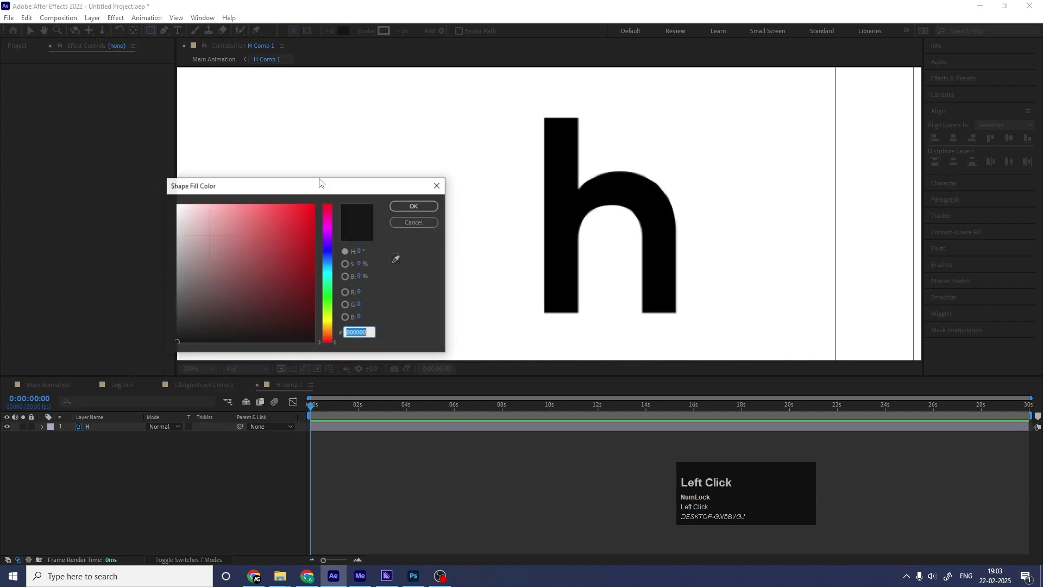
{"action": "left_click_drag", "start_coordinate": [307, 212], "coordinate": [347, 159]}
{"action": "key", "text": "Return"}
{"action": "left_click", "coordinate": [415, 206]}
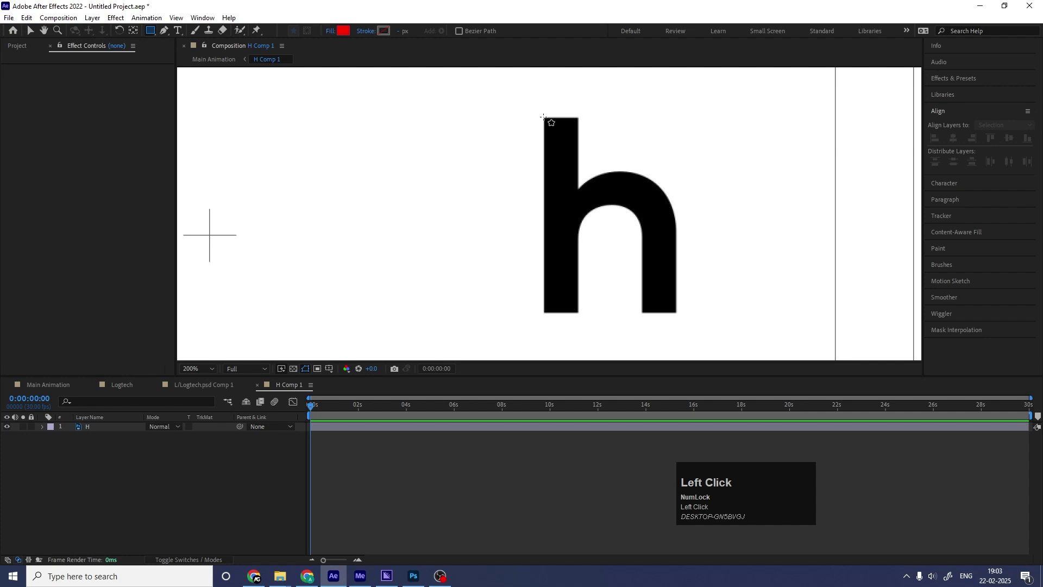
{"action": "left_click_drag", "start_coordinate": [544, 117], "coordinate": [579, 313]}
{"action": "left_click", "coordinate": [81, 478]}
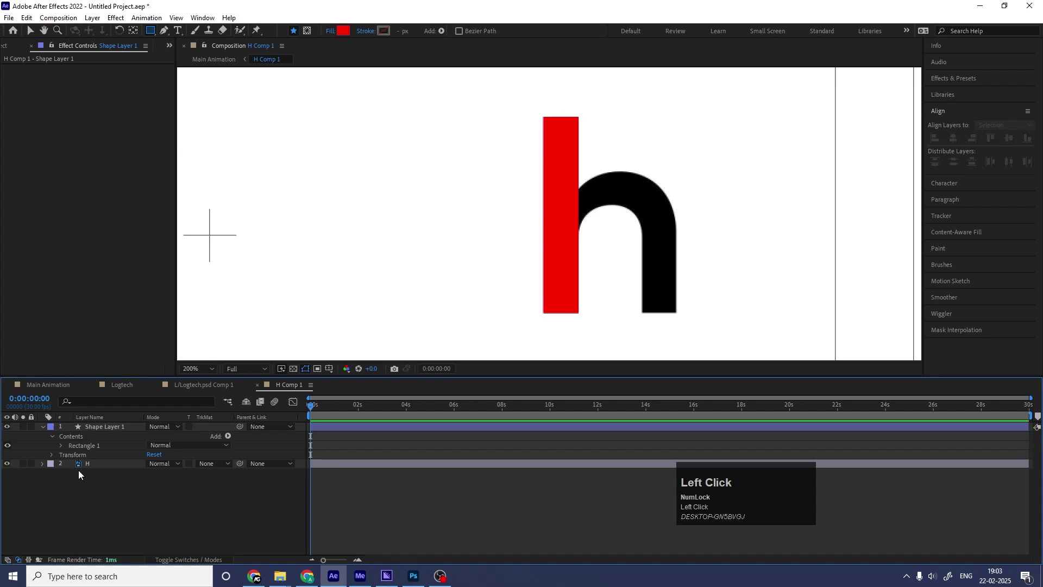
{"action": "left_click", "coordinate": [43, 426]}
Step: Centre the anchor point in the stem rectangle and move it down to the middle of the bottom edge
{"action": "left_click", "coordinate": [108, 430]}
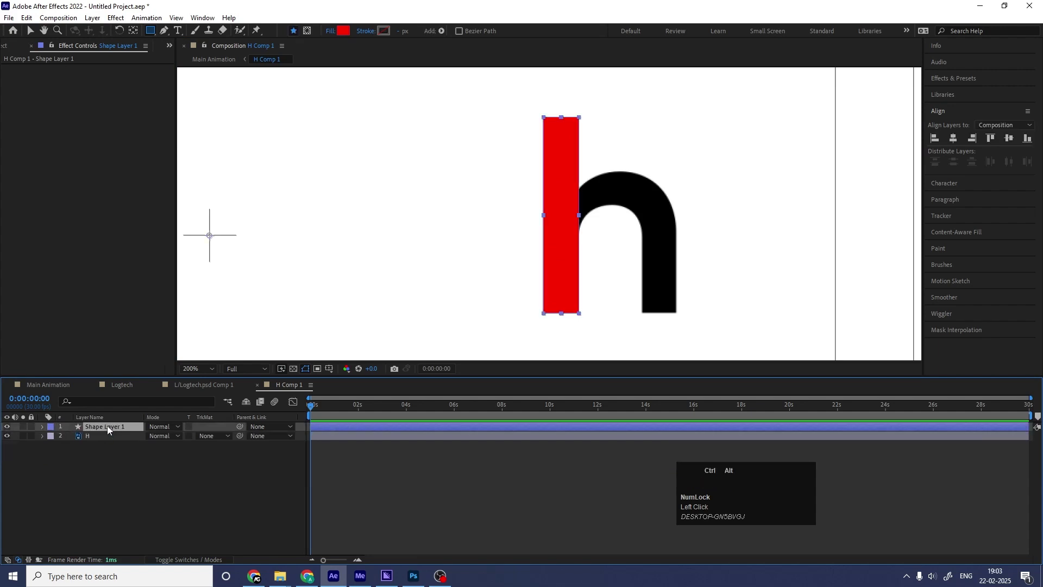
{"action": "key", "text": "ctrl+alt+Home"}
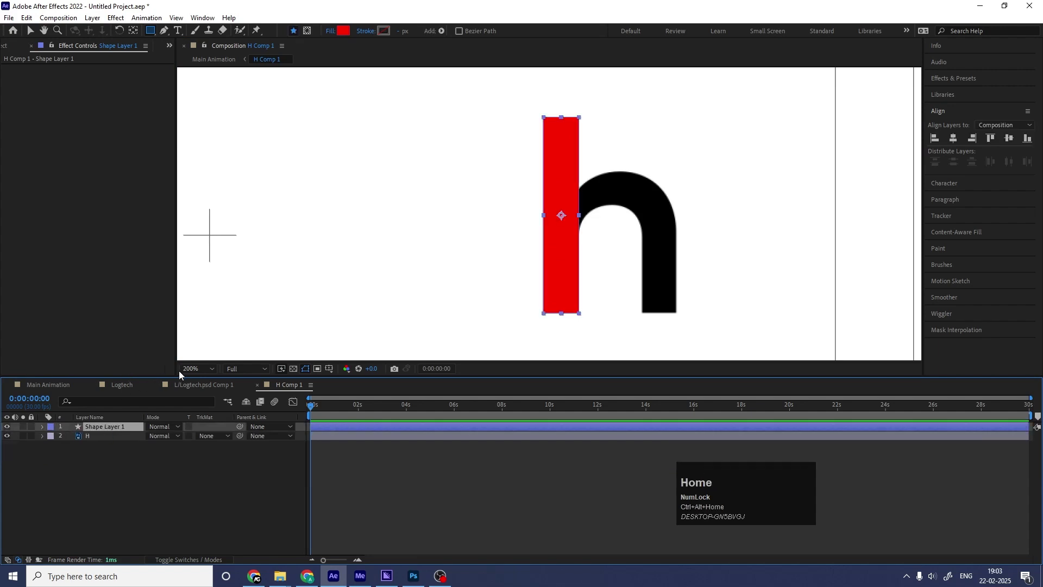
{"action": "left_click", "coordinate": [135, 31]}
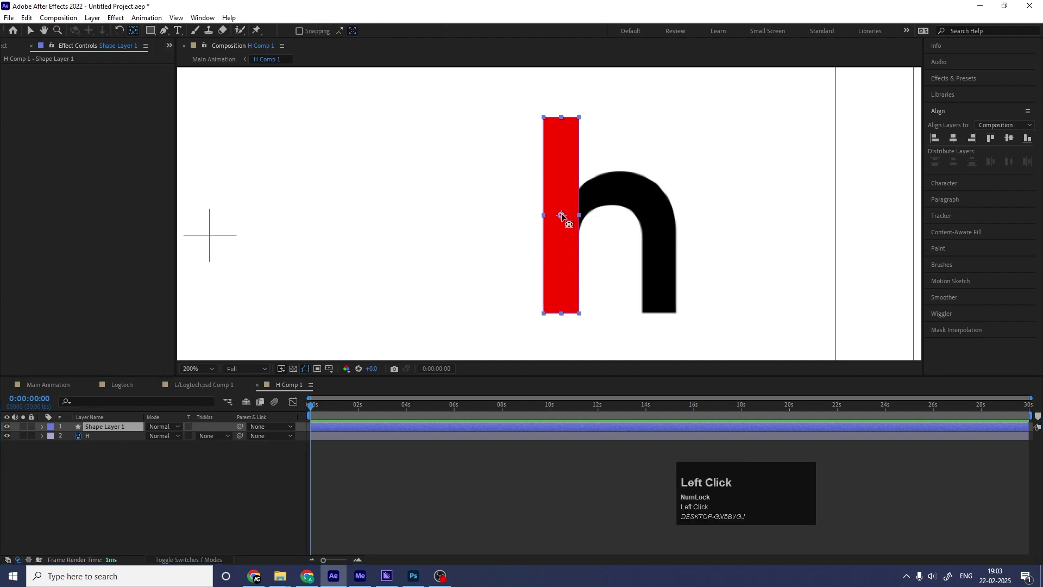
{"action": "left_click_drag", "start_coordinate": [563, 217], "coordinate": [567, 311]}
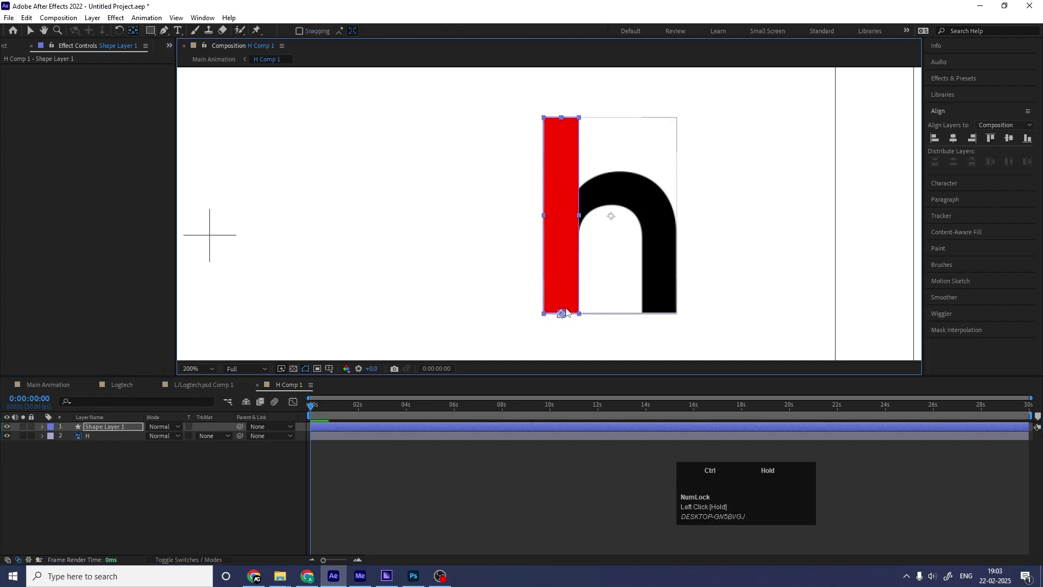
{"action": "left_click", "coordinate": [125, 504]}
Step: Unlink the stem rectangle's Scale proportions, set the vertical scale to 0% and keyframe Scale at 0:00:00:00
{"action": "left_click", "coordinate": [90, 426]}
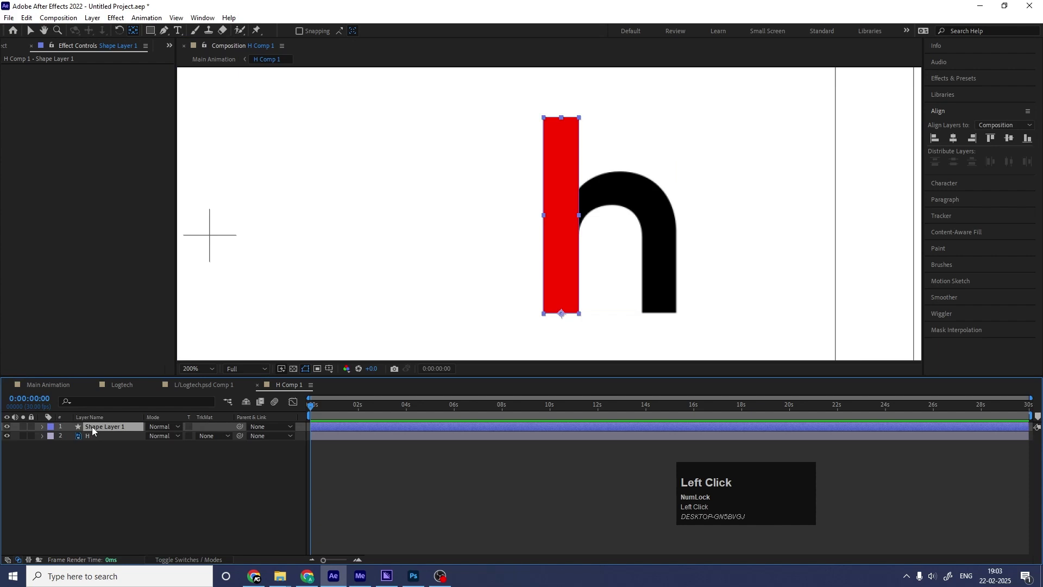
{"action": "key", "text": "s"}
{"action": "left_click", "coordinate": [150, 437]}
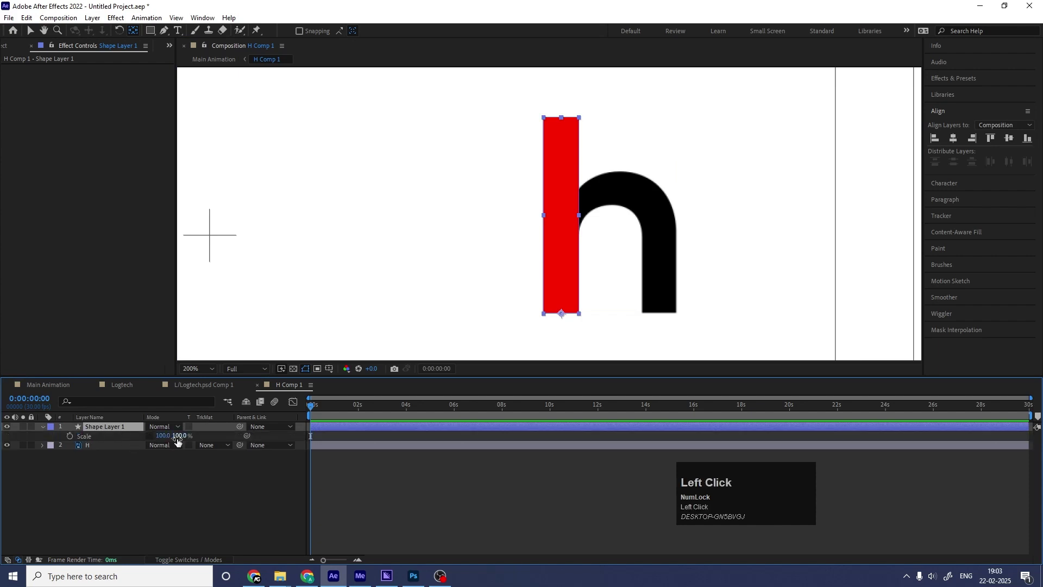
{"action": "left_click_drag", "start_coordinate": [180, 436], "coordinate": [176, 445]}
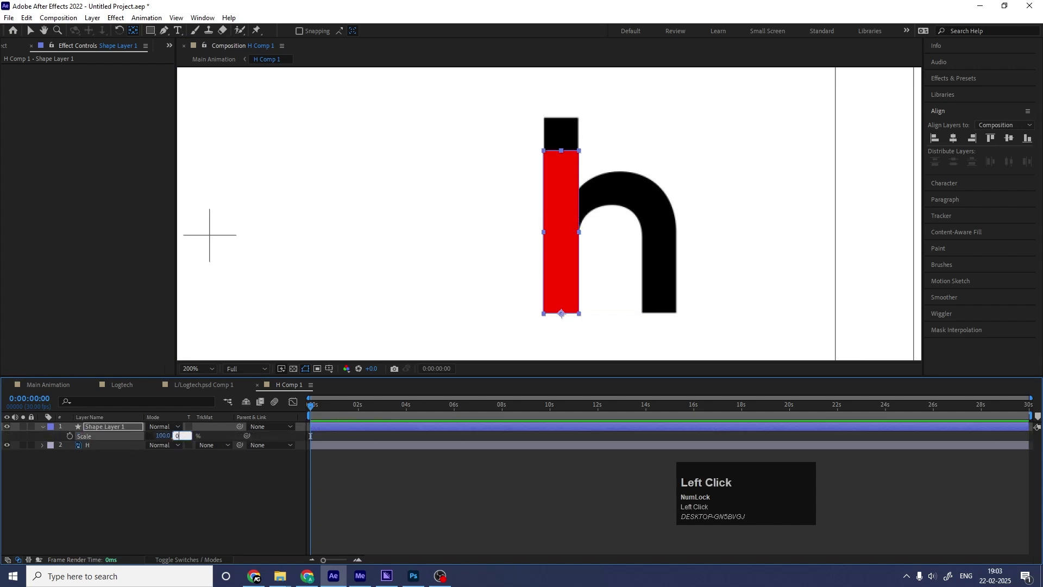
{"action": "key", "text": "Return"}
{"action": "left_click", "coordinate": [69, 436]}
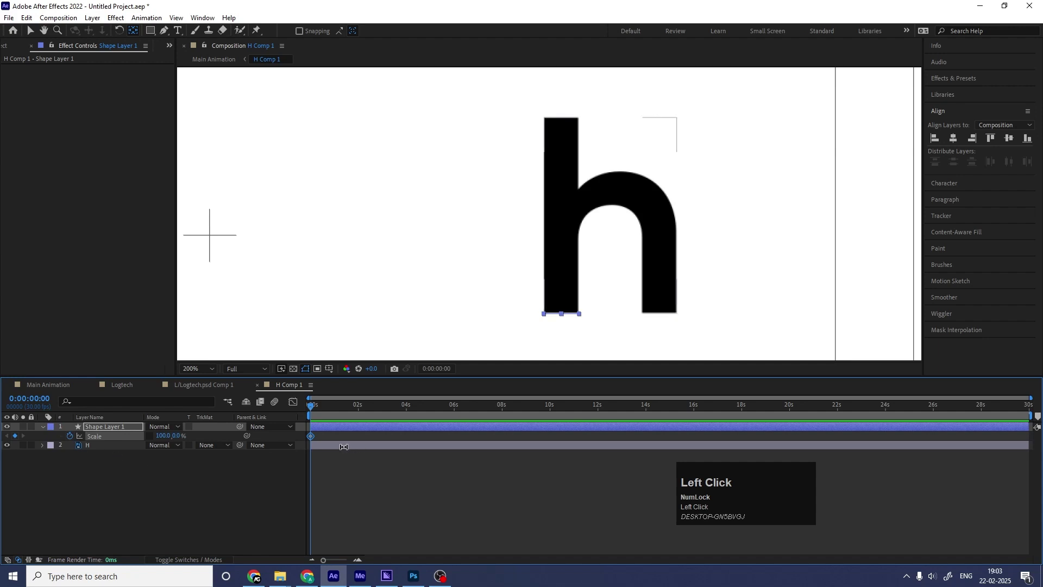
Step: Add a Scale keyframe at 0:00:01:20 with the stem rectangle's vertical scale at 100%
{"action": "key", "text": "equal"}
{"action": "key", "text": "equal"}
{"action": "key", "text": "minus"}
{"action": "key", "text": "Num_Lock"}
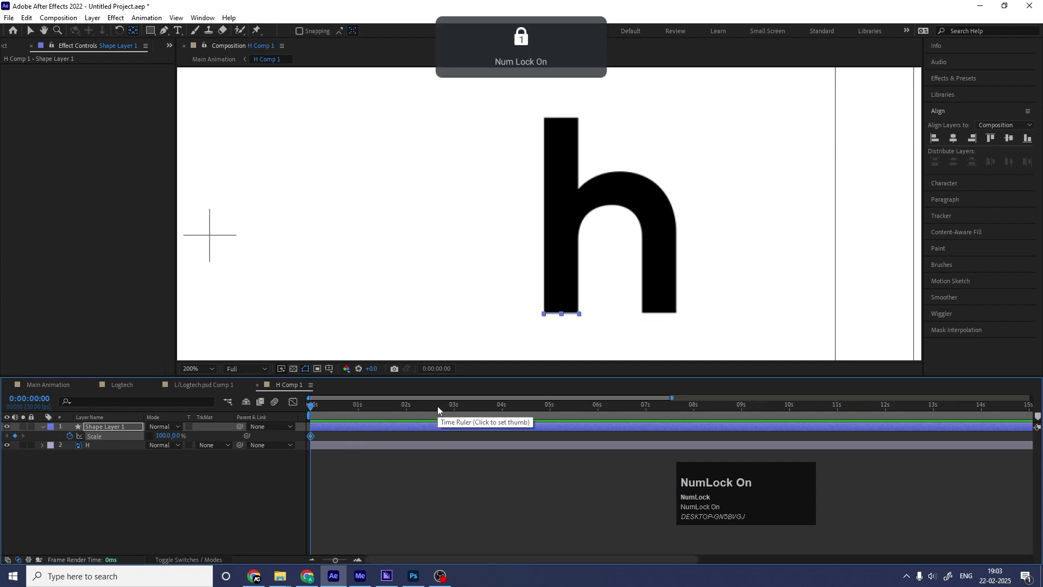
{"action": "left_click", "coordinate": [438, 406]}
{"action": "key", "text": "j"}
{"action": "key", "text": "equal"}
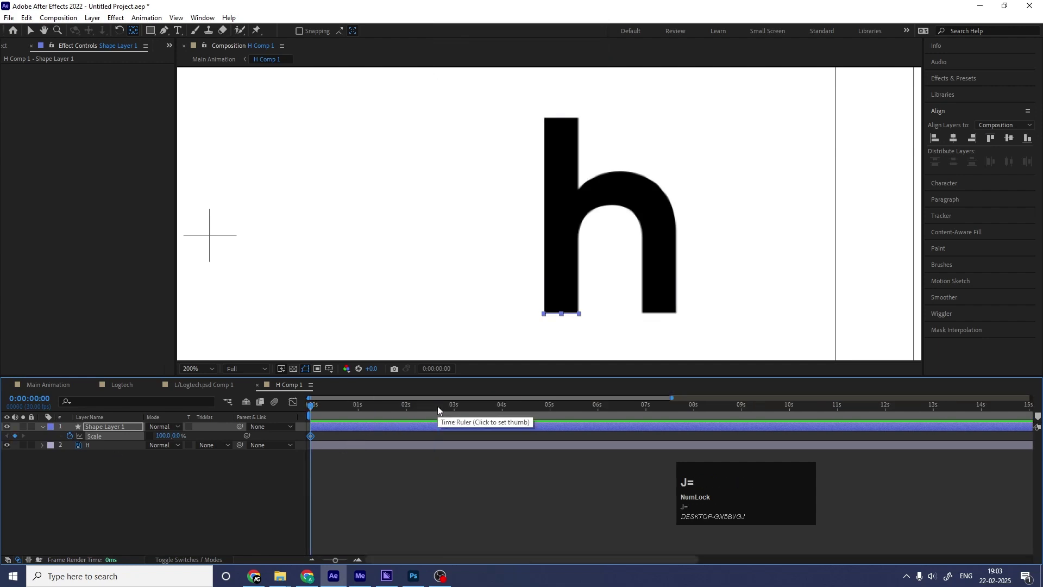
{"action": "left_click", "coordinate": [469, 406]}
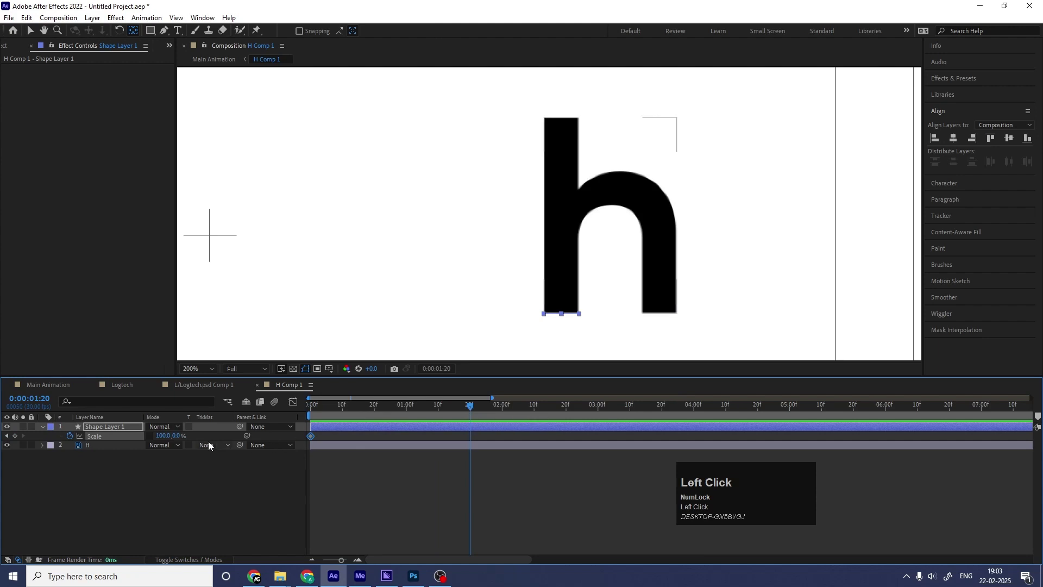
{"action": "left_click", "coordinate": [181, 436]}
{"action": "type", "text": "100"}
{"action": "key", "text": "Return"}
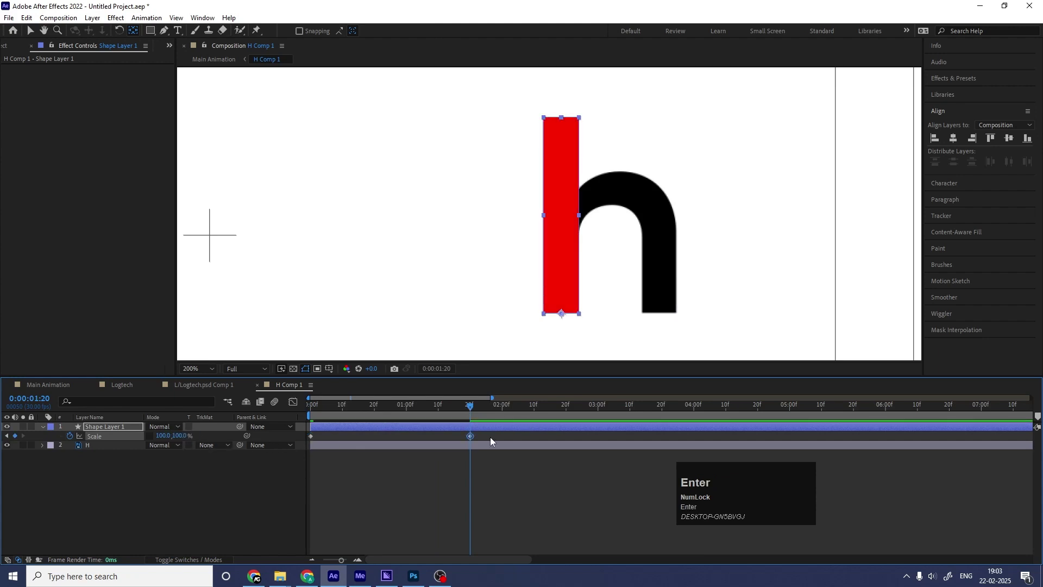
Step: Apply Easy Ease to both Scale keyframes and stretch the end influence so the stem grows fast and slows gradually
{"action": "left_click_drag", "start_coordinate": [499, 435], "coordinate": [301, 458]}
{"action": "key", "text": "F9"}
{"action": "left_click", "coordinate": [293, 402]}
{"action": "left_click_drag", "start_coordinate": [517, 472], "coordinate": [345, 531]}
{"action": "key", "text": "ctrl+z"}
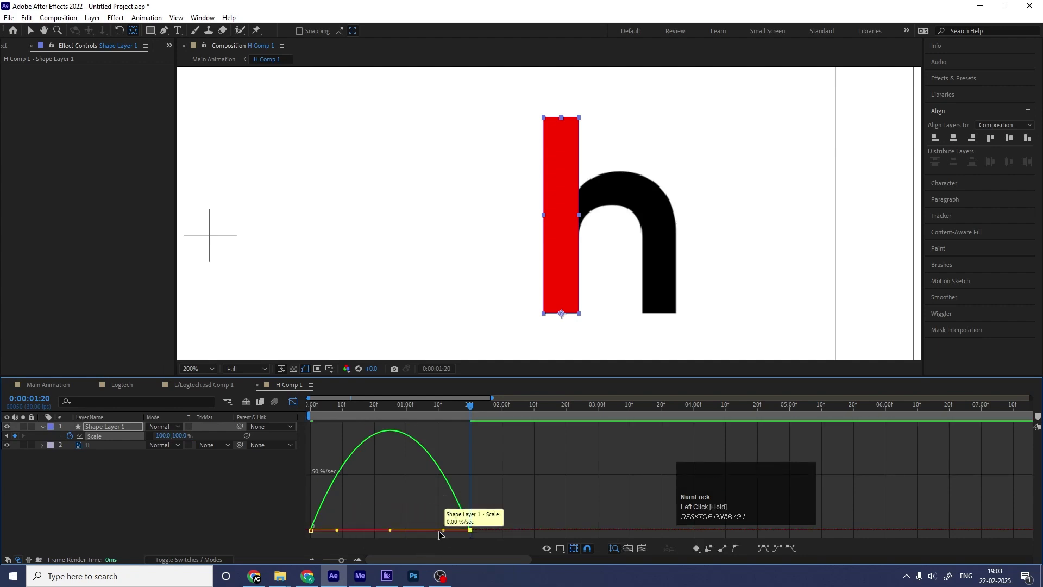
{"action": "left_click_drag", "start_coordinate": [443, 530], "coordinate": [348, 531]}
{"action": "left_click", "coordinate": [293, 402]}
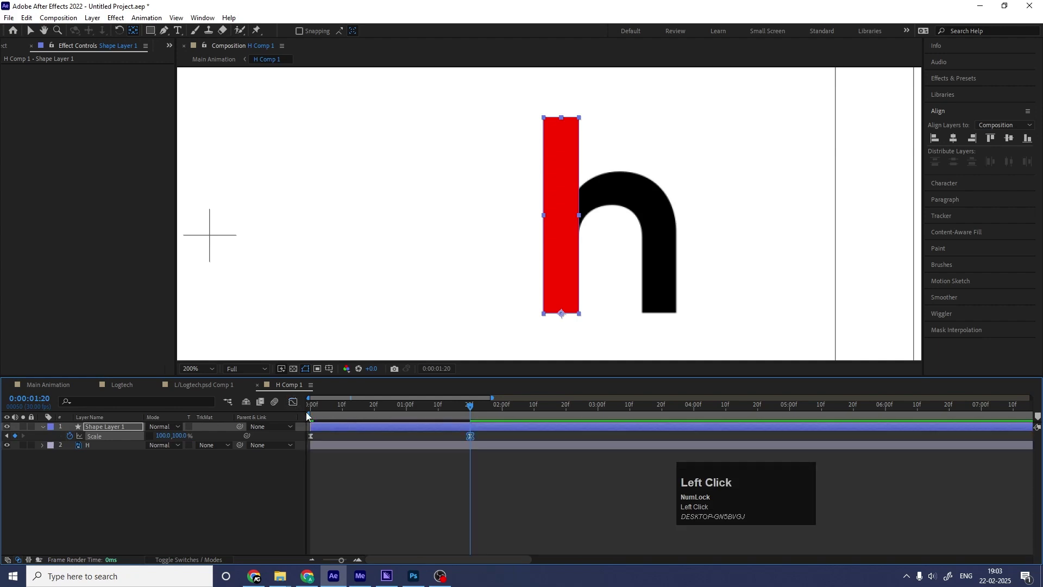
Step: Trim the start of the H layer to 0:00:01:20
{"action": "left_click", "coordinate": [130, 445]}
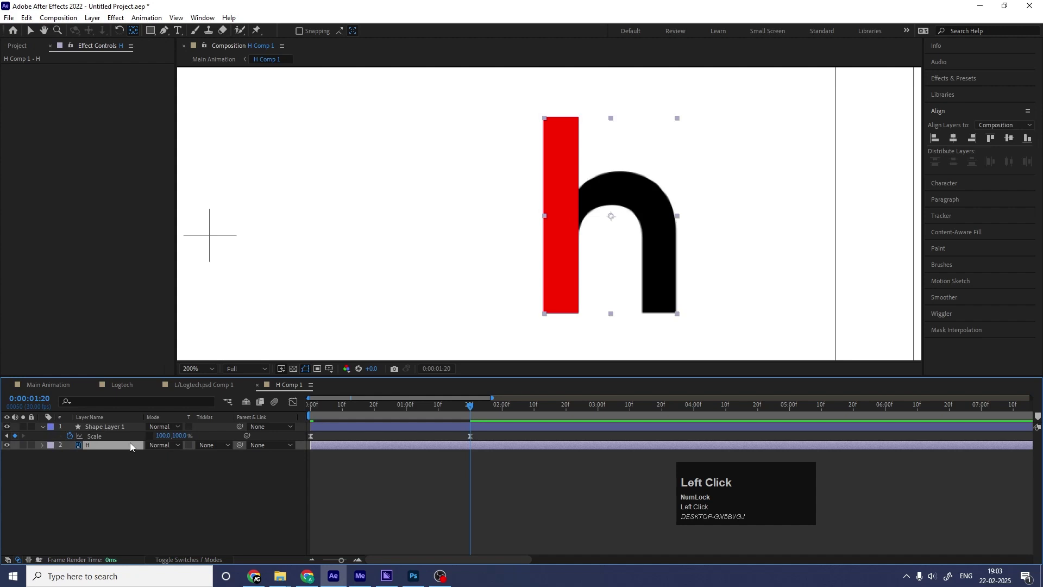
{"action": "key", "text": "alt+bracketleft"}
{"action": "left_click", "coordinate": [165, 482]}
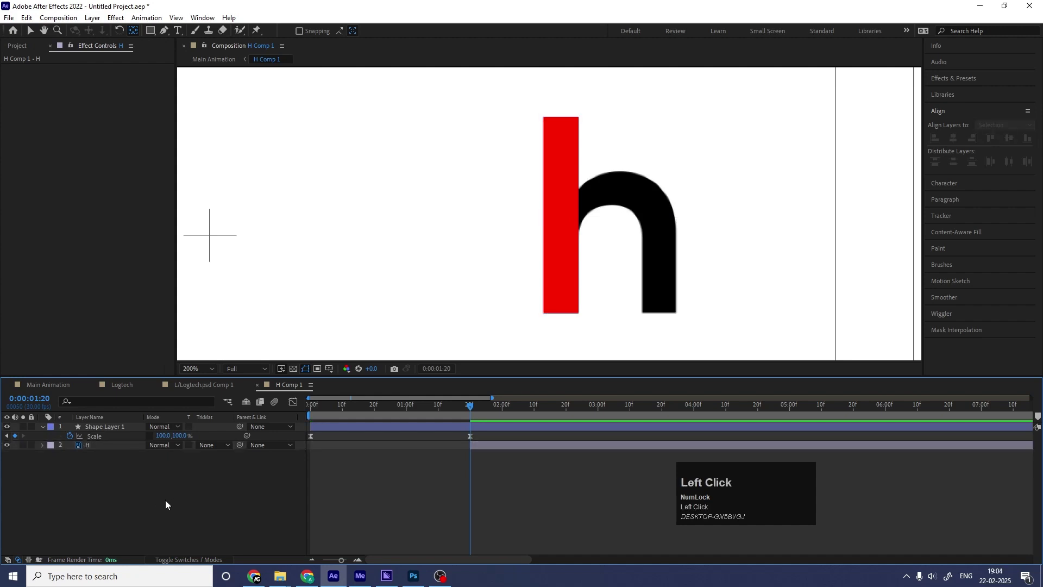
Step: Draw a rectangle covering the whole letter h on a new shape layer and rename the layer mask
{"action": "left_click", "coordinate": [152, 32]}
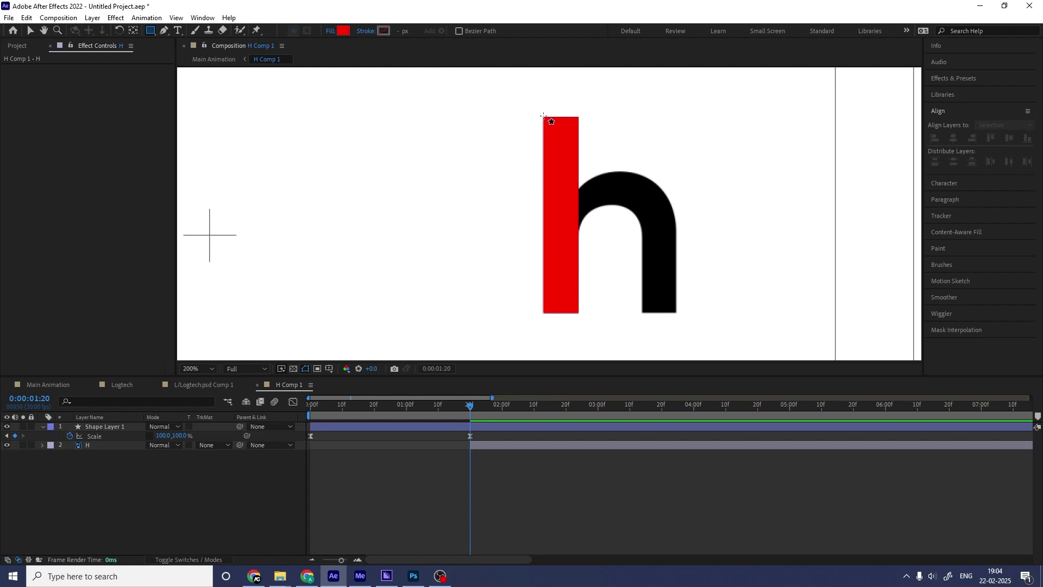
{"action": "left_click_drag", "start_coordinate": [543, 116], "coordinate": [681, 314]}
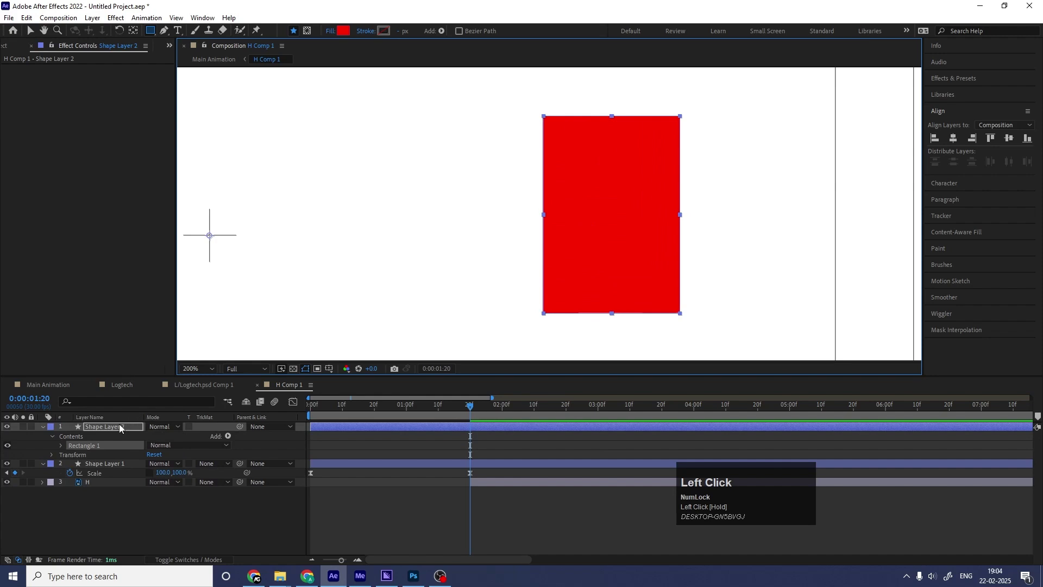
{"action": "key", "text": "Return"}
{"action": "type", "text": "mask"}
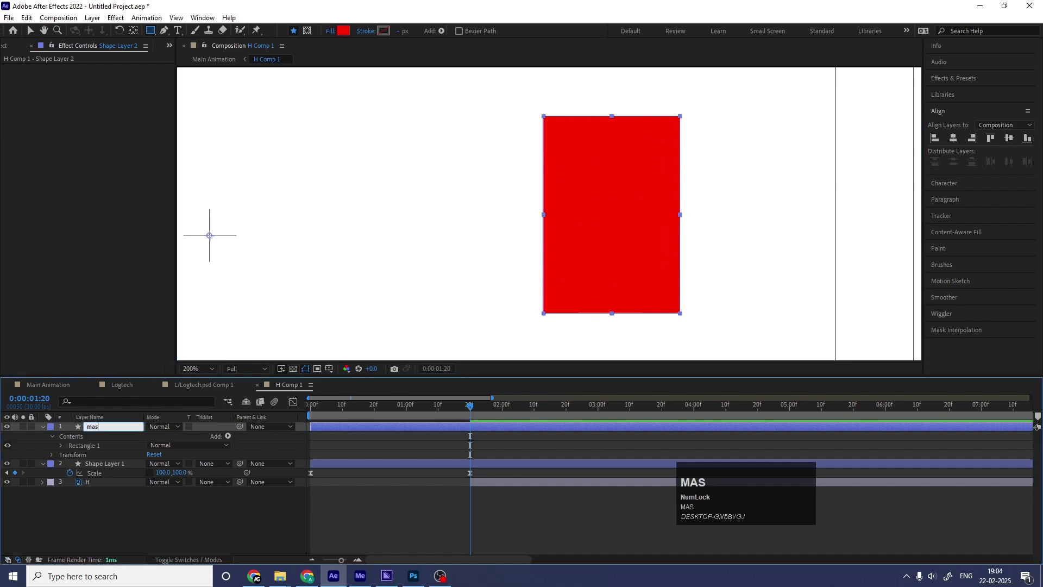
{"action": "key", "text": "Return"}
Step: Place the mask layer directly above H and use it as H's alpha track matte
{"action": "left_click", "coordinate": [117, 427]}
{"action": "left_click_drag", "start_coordinate": [116, 423], "coordinate": [122, 465]}
{"action": "left_click", "coordinate": [211, 482]}
{"action": "left_click", "coordinate": [228, 510]}
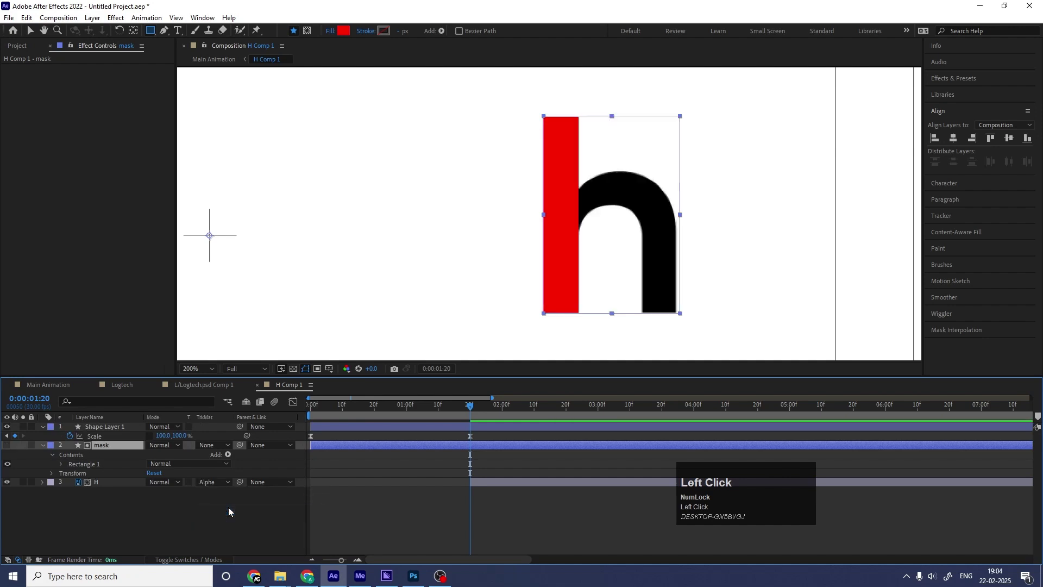
Step: Start the mask layer at 0:00:01:20 and stack the mask and H layers above the stem's shape layer
{"action": "key", "text": "bracketleft"}
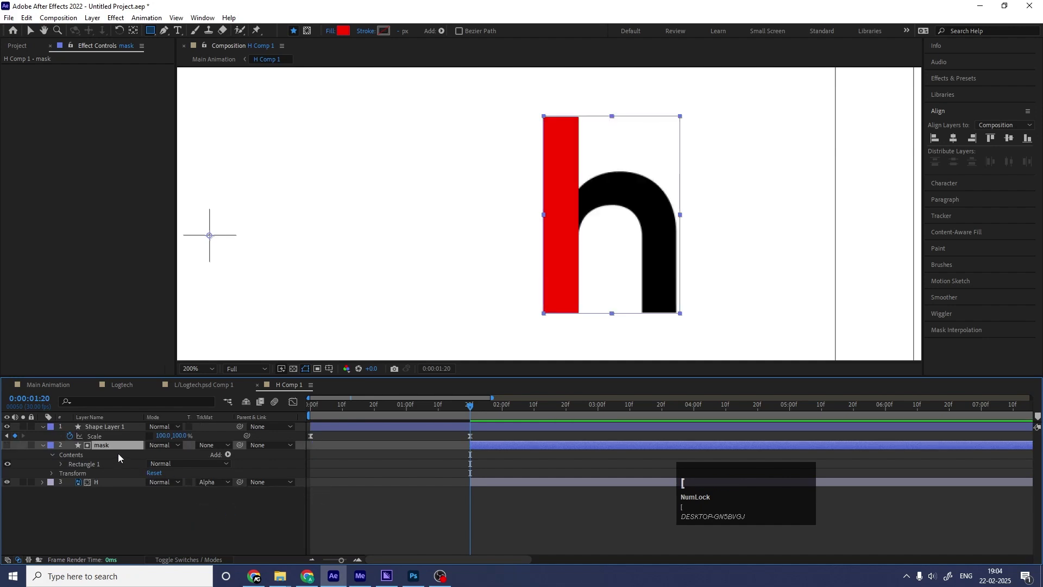
{"action": "left_click_drag", "start_coordinate": [106, 481], "coordinate": [108, 434]}
{"action": "left_click", "coordinate": [101, 494]}
Step: Keyframe H's Position to slide horizontally from X 1205.3 at 0:00:01:20 to its original place at 0:00:03:00
{"action": "left_click", "coordinate": [99, 466]}
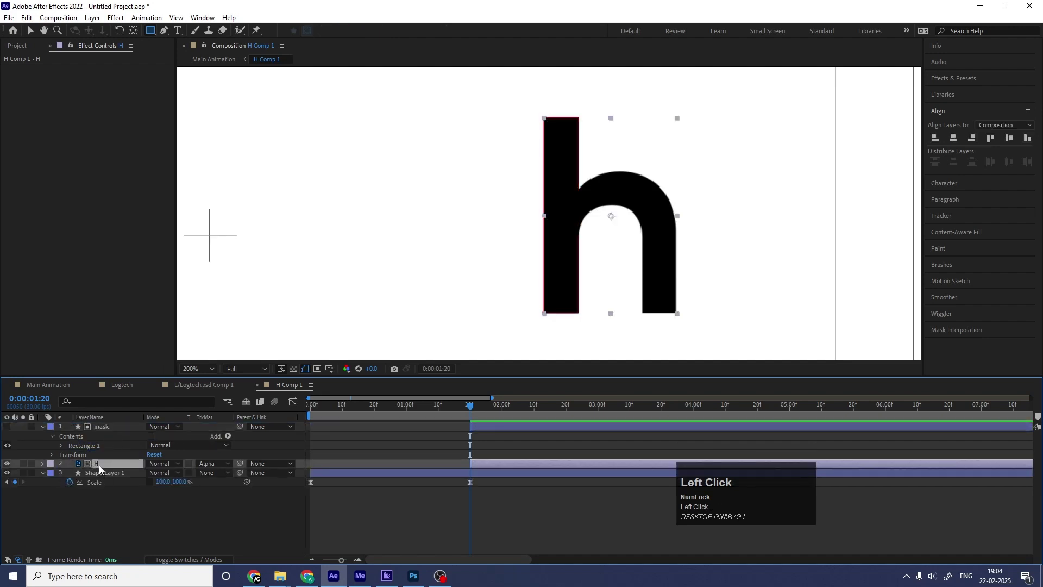
{"action": "key", "text": "p"}
{"action": "left_click", "coordinate": [70, 473]}
{"action": "key", "text": "Return"}
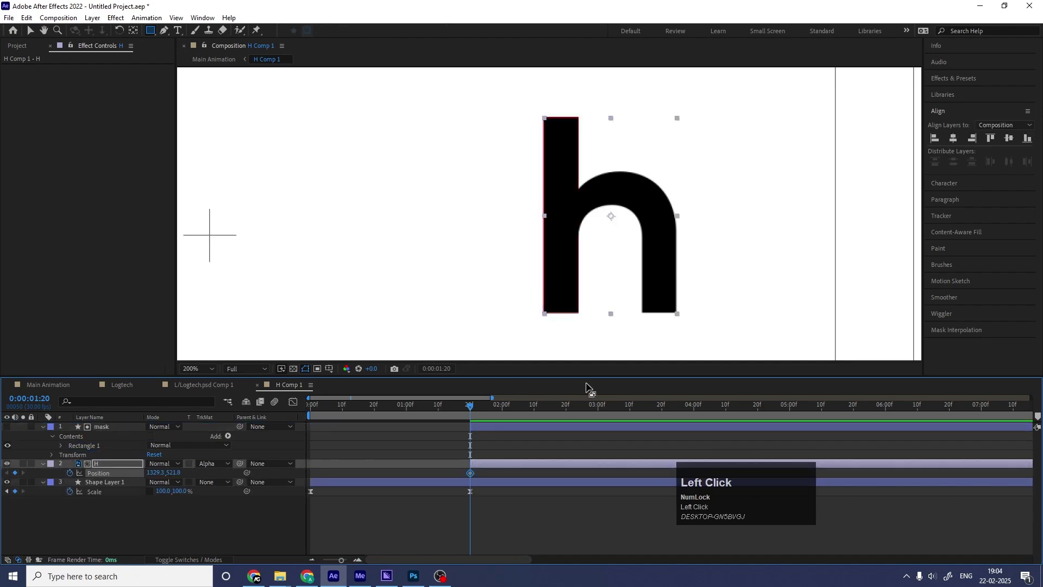
{"action": "left_click", "coordinate": [602, 406]}
{"action": "left_click", "coordinate": [14, 473]}
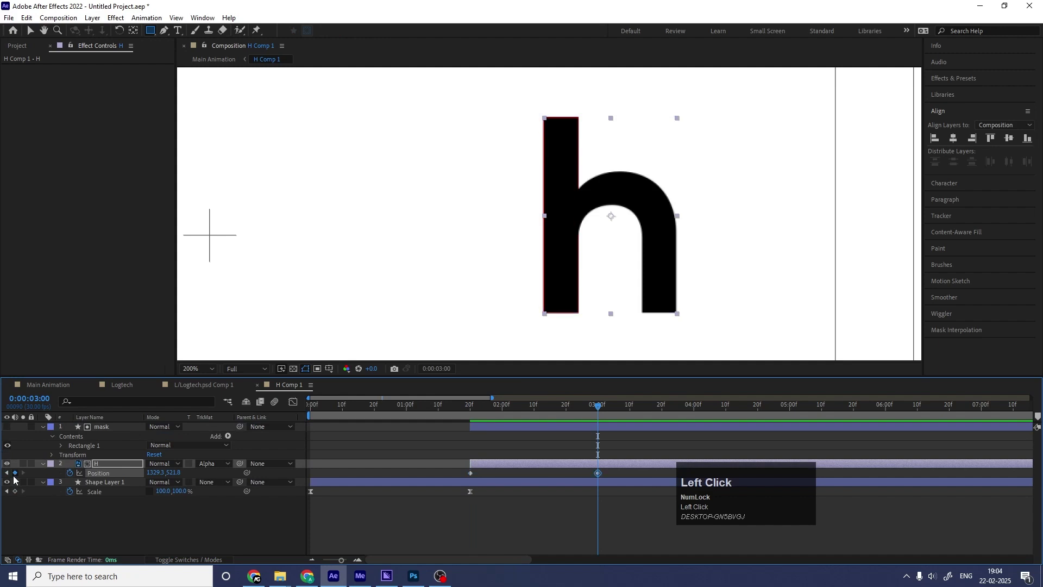
{"action": "left_click", "coordinate": [6, 473]}
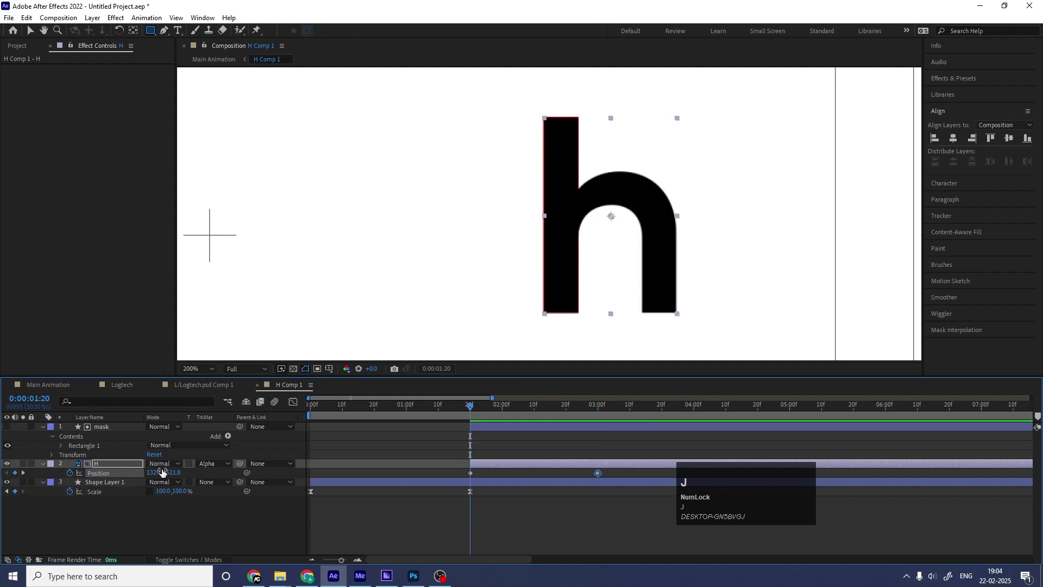
{"action": "left_click_drag", "start_coordinate": [152, 473], "coordinate": [89, 467]}
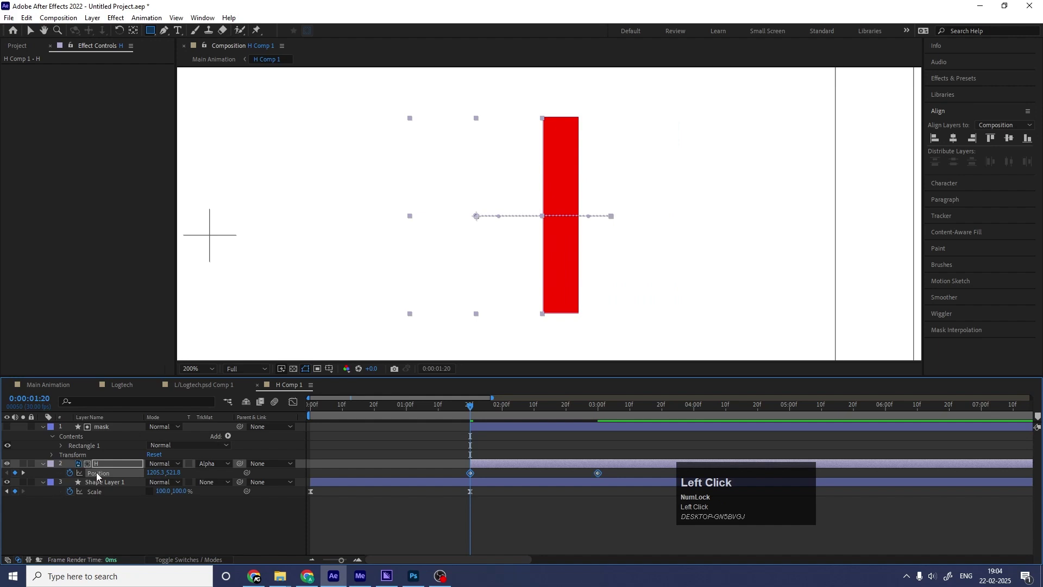
Step: Apply Easy Ease to H's Position keyframes and shape the speed curve to peak early and slow gradually
{"action": "key", "text": "F9"}
{"action": "left_click", "coordinate": [293, 401]}
{"action": "left_click_drag", "start_coordinate": [644, 450], "coordinate": [516, 532]}
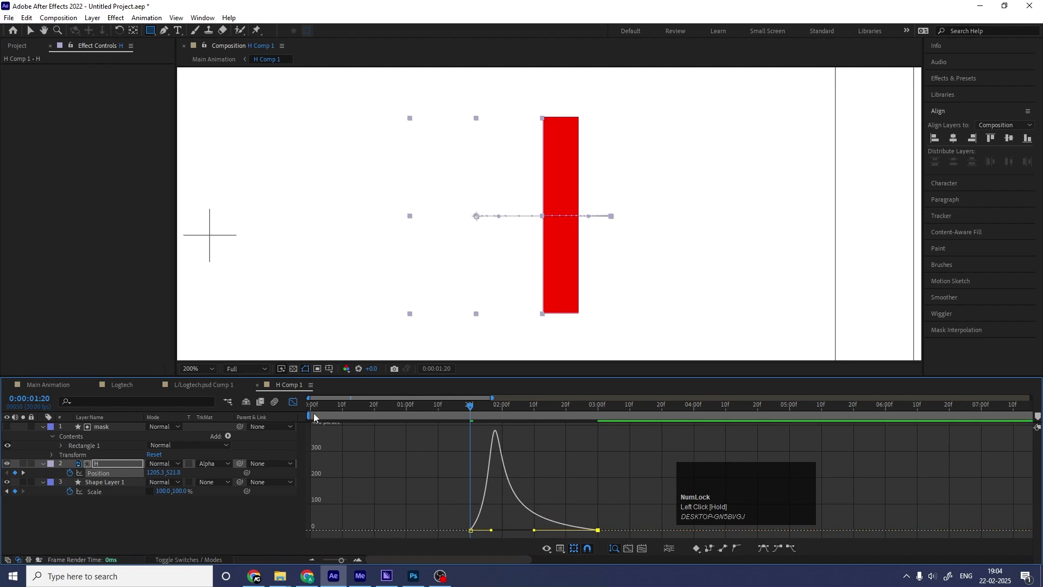
Step: Close the graph editor, collapse the layer properties and play back the h animation
{"action": "left_click", "coordinate": [294, 402]}
{"action": "left_click", "coordinate": [334, 438]}
{"action": "key", "text": "u"}
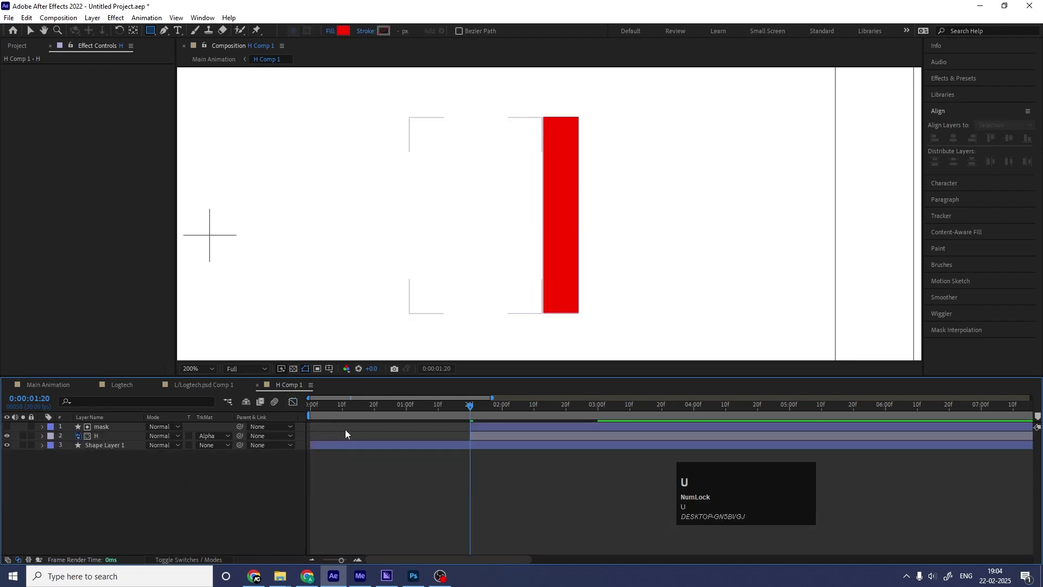
{"action": "key", "text": "minus"}
{"action": "key", "text": "minus"}
{"action": "key", "text": "space"}
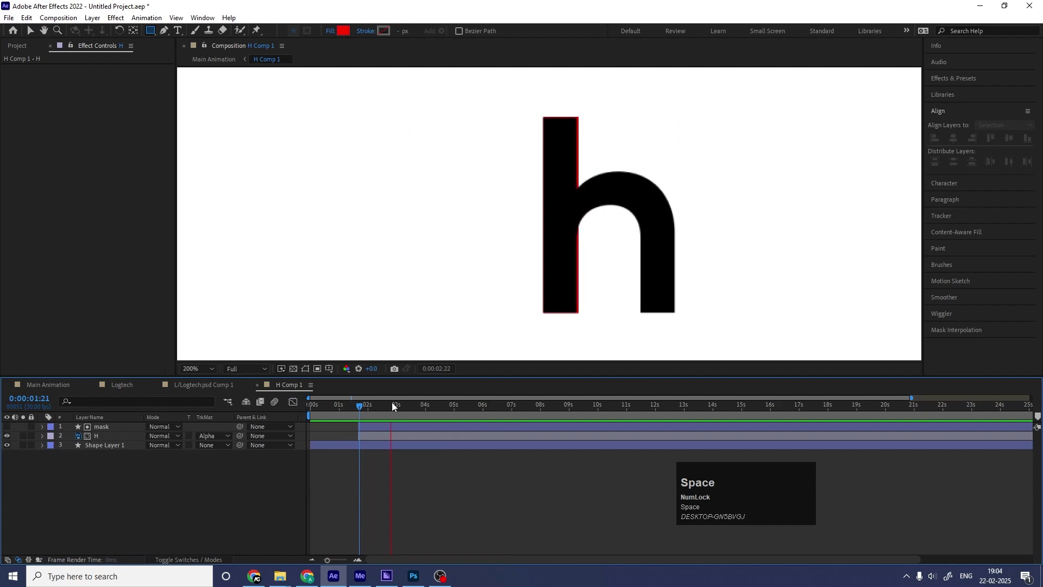
{"action": "left_click", "coordinate": [330, 412]}
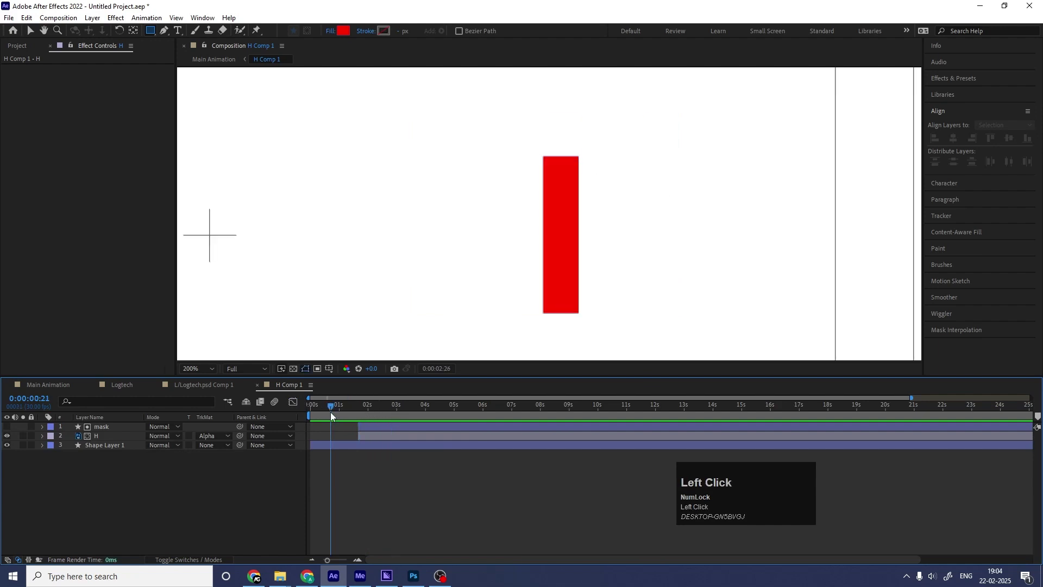
Step: Change the fill colour of the stem's shape layer to black
{"action": "left_click", "coordinate": [329, 444]}
{"action": "left_click", "coordinate": [342, 31]}
{"action": "left_click", "coordinate": [194, 319]}
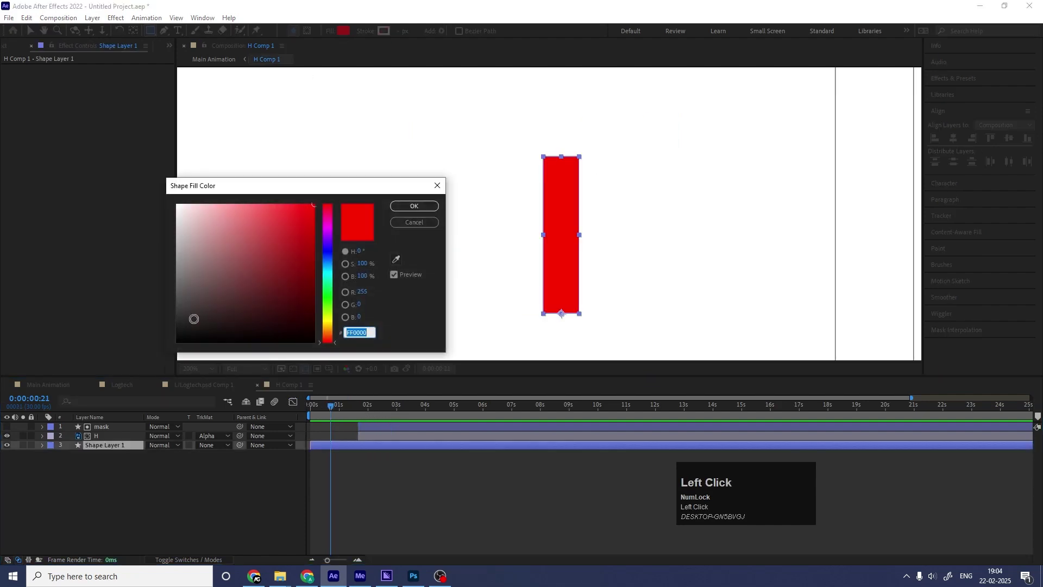
{"action": "key", "text": "Return"}
Step: Fit H Comp 1 in the viewer and play back the h animation from the start to check its timing
{"action": "left_click", "coordinate": [311, 405]}
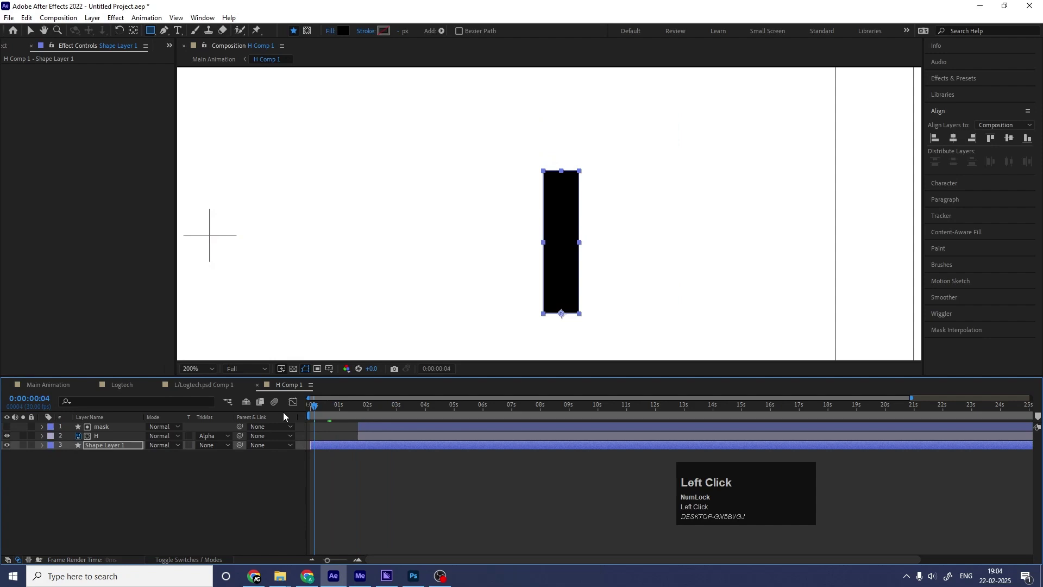
{"action": "left_click", "coordinate": [199, 369]}
{"action": "left_click", "coordinate": [196, 175]}
{"action": "key", "text": "space"}
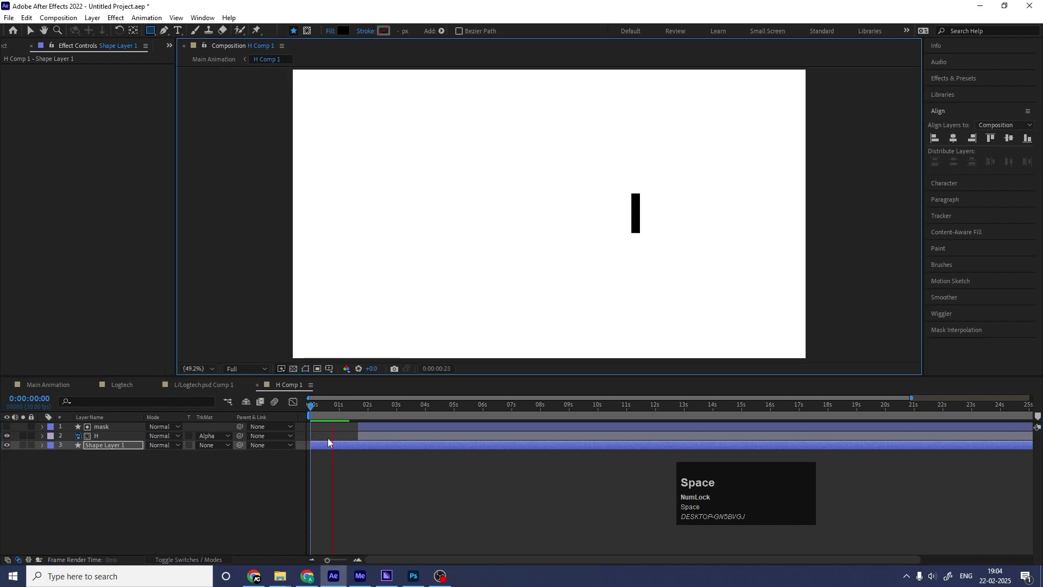
{"action": "key", "text": "space"}
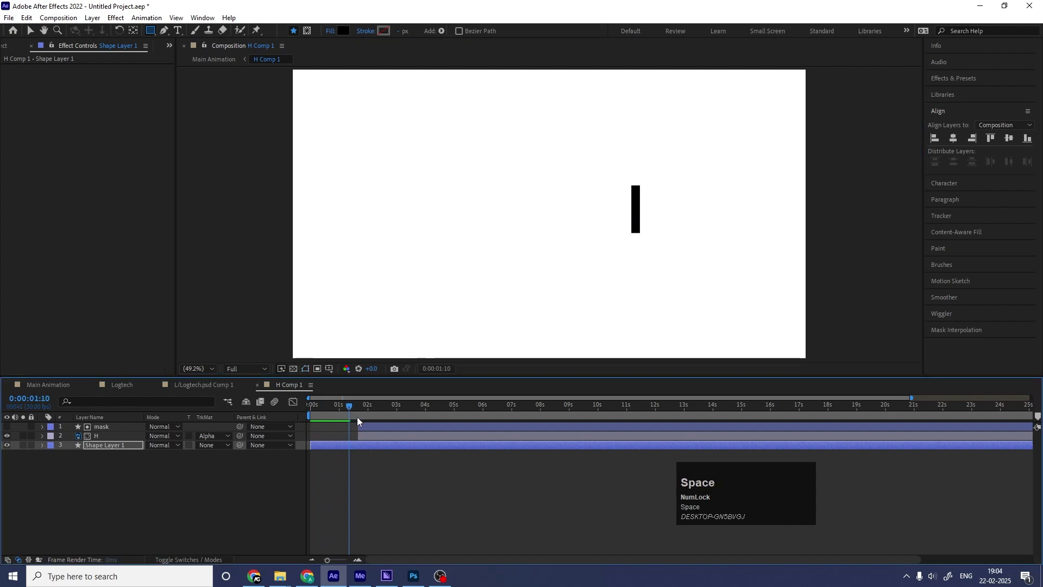
{"action": "key", "text": "space"}
{"action": "mouse_move", "coordinate": [351, 407]}
{"action": "left_mouse_down"}
{"action": "mouse_move", "coordinate": [379, 410]}
{"action": "mouse_move", "coordinate": [359, 411]}
{"action": "left_mouse_up"}
{"action": "key", "text": "space"}
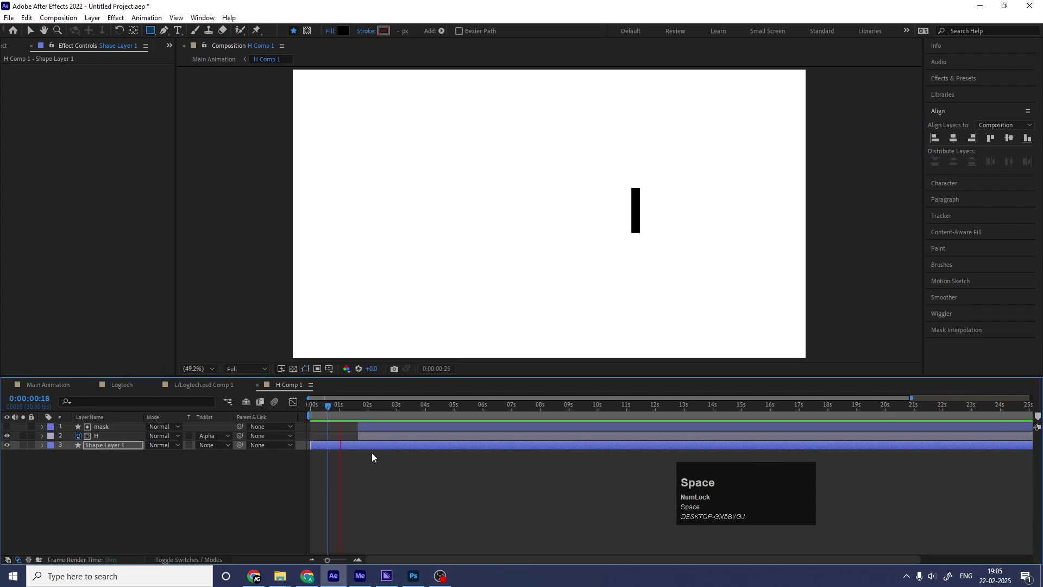
Step: Move the mask and H layers to start at 0:00:01:05 and preview the new timing
{"action": "left_click_drag", "start_coordinate": [365, 405], "coordinate": [343, 400]}
{"action": "left_click", "coordinate": [368, 425]}
{"action": "left_click", "coordinate": [366, 432], "text": "shift"}
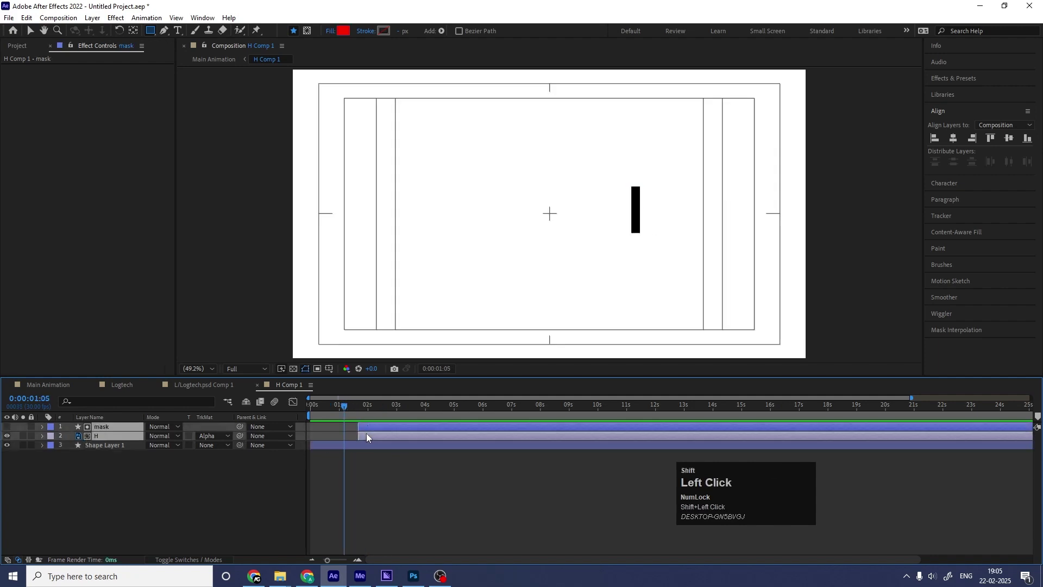
{"action": "key", "text": "bracketleft"}
{"action": "key", "text": "space"}
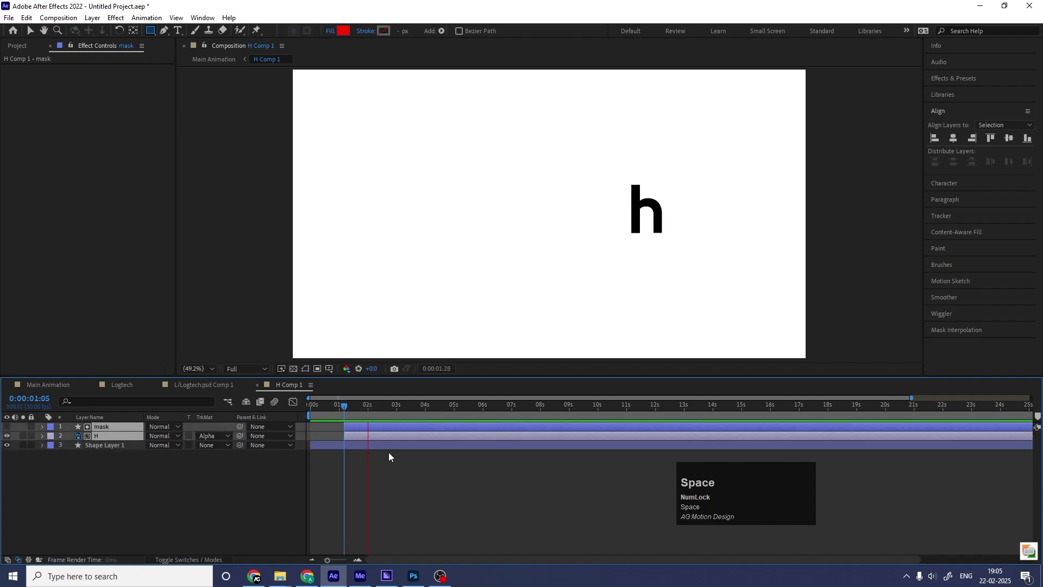
{"action": "left_click", "coordinate": [389, 453]}
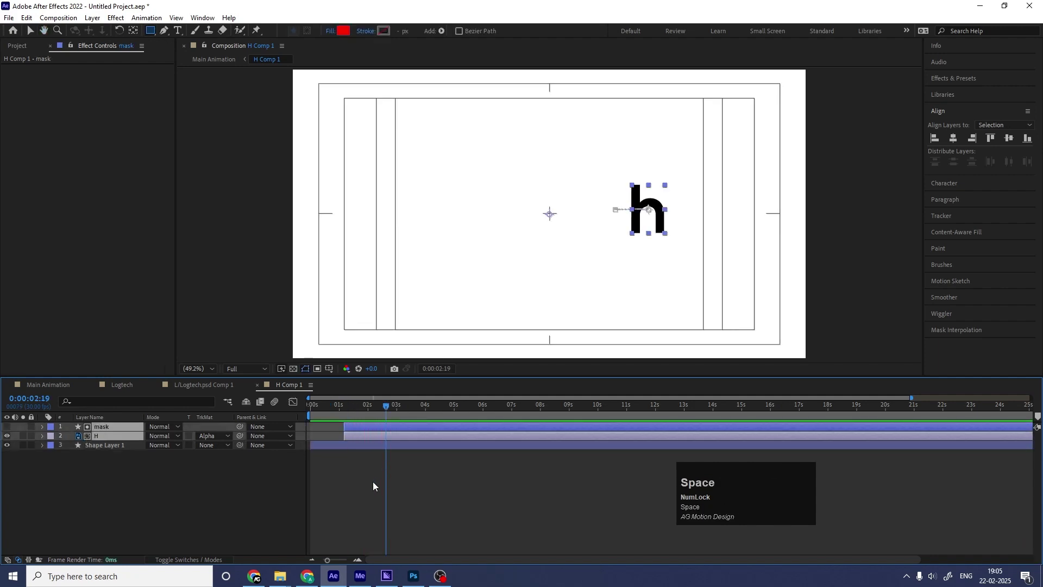
Step: Play back the Main Animation composition from the start to find where the h should enter
{"action": "left_click", "coordinate": [54, 384]}
{"action": "left_click", "coordinate": [314, 406]}
{"action": "key", "text": "space"}
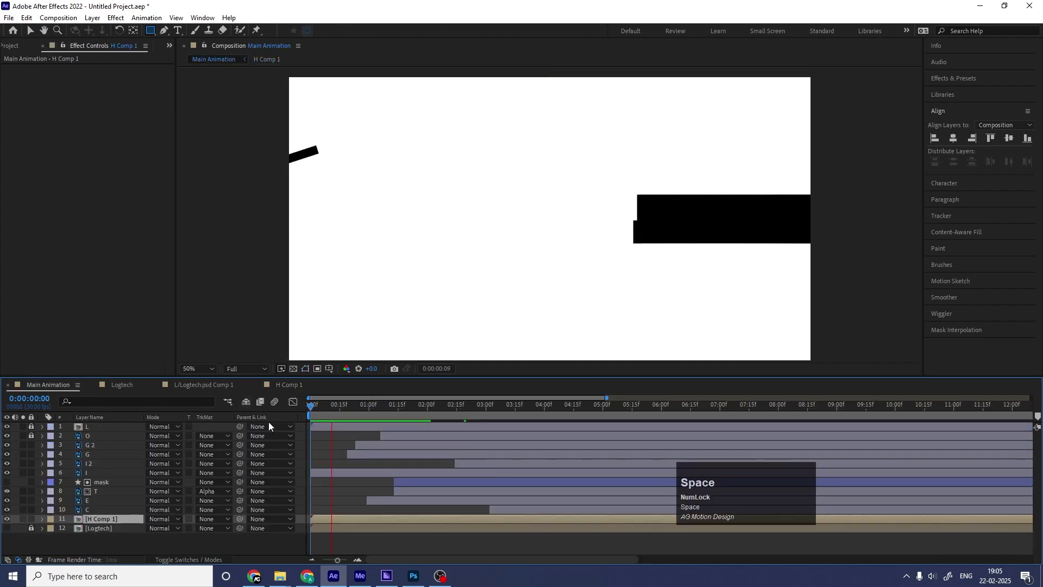
{"action": "key", "text": "space"}
{"action": "key", "text": "space"}
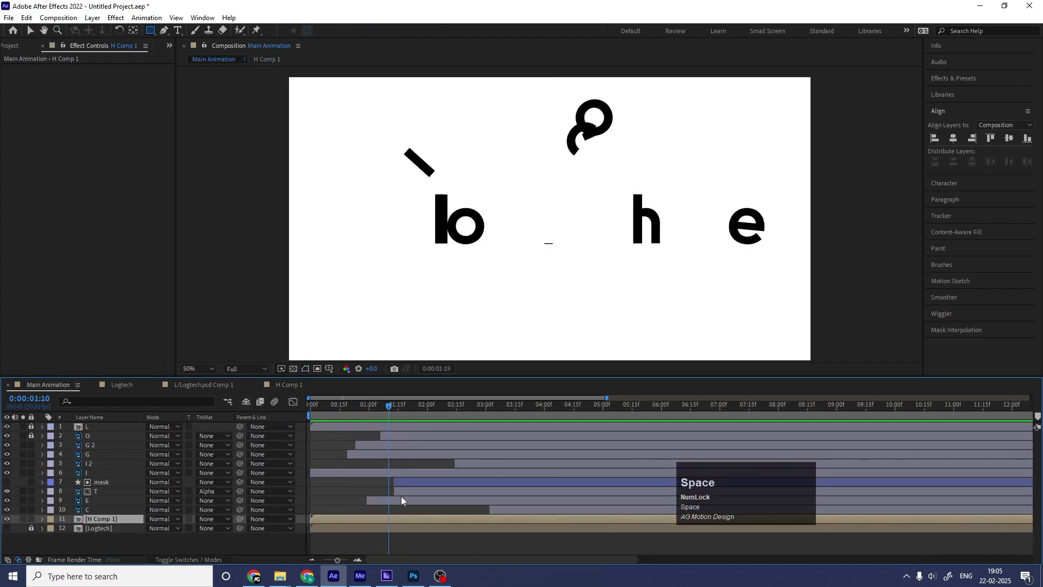
{"action": "key", "text": "space"}
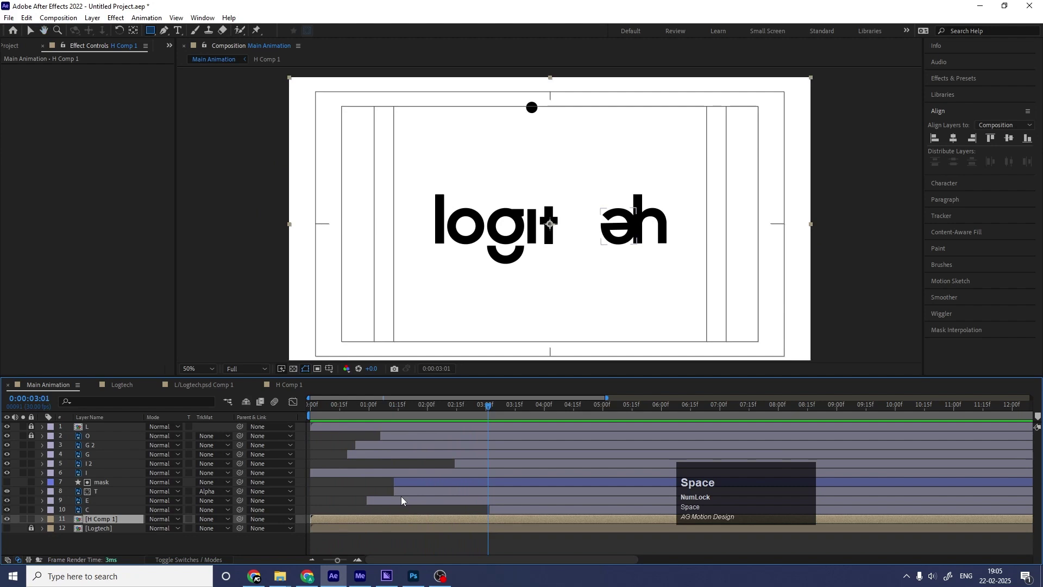
Step: Move the H Comp 1 layer to start at 0:00:03:01 and preview the finished word
{"action": "key", "text": "alt+bracketleft"}
{"action": "key", "text": "space"}
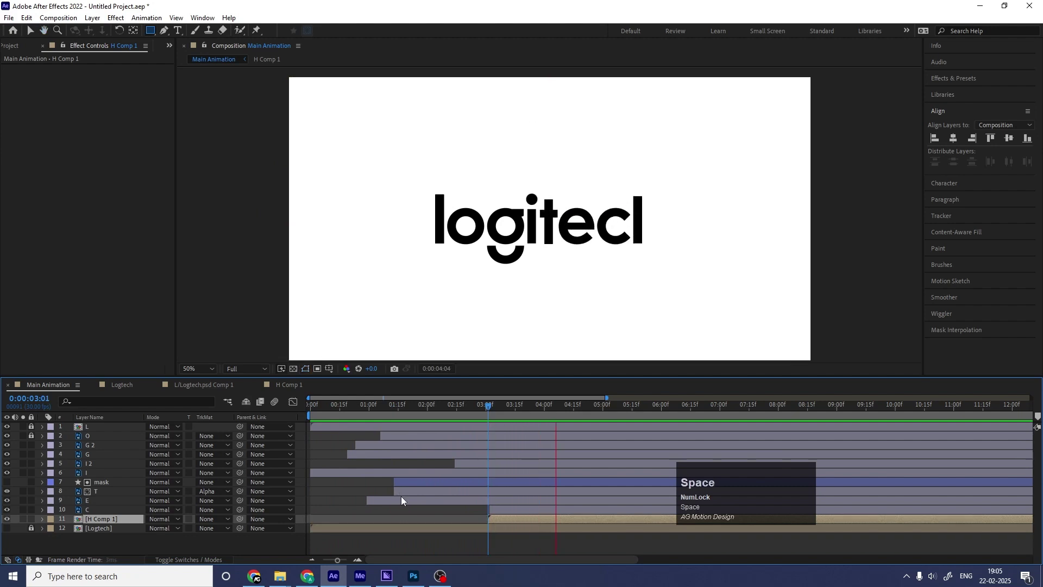
{"action": "key", "text": "space"}
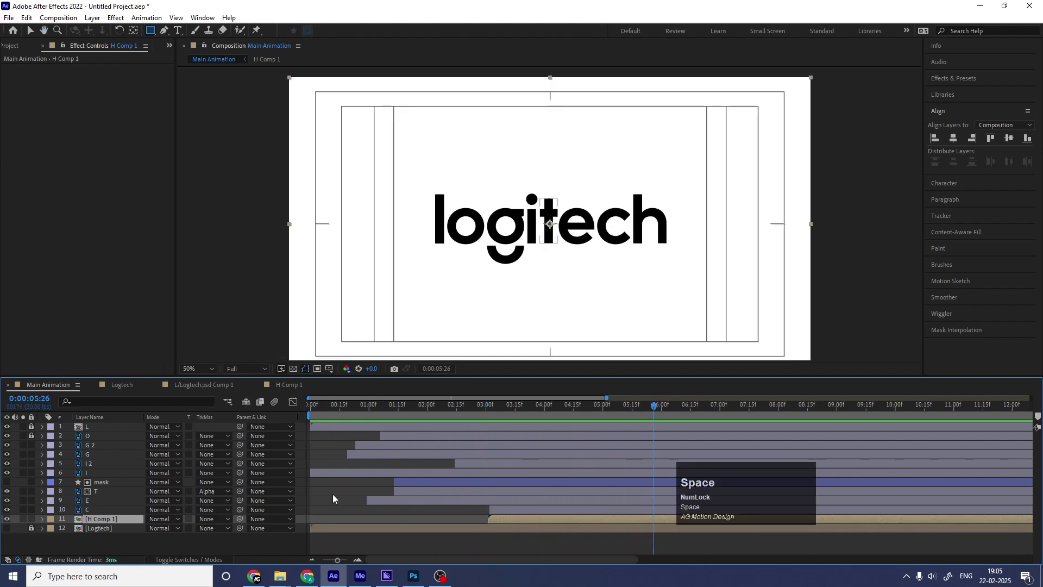
{"action": "left_click", "coordinate": [333, 495]}
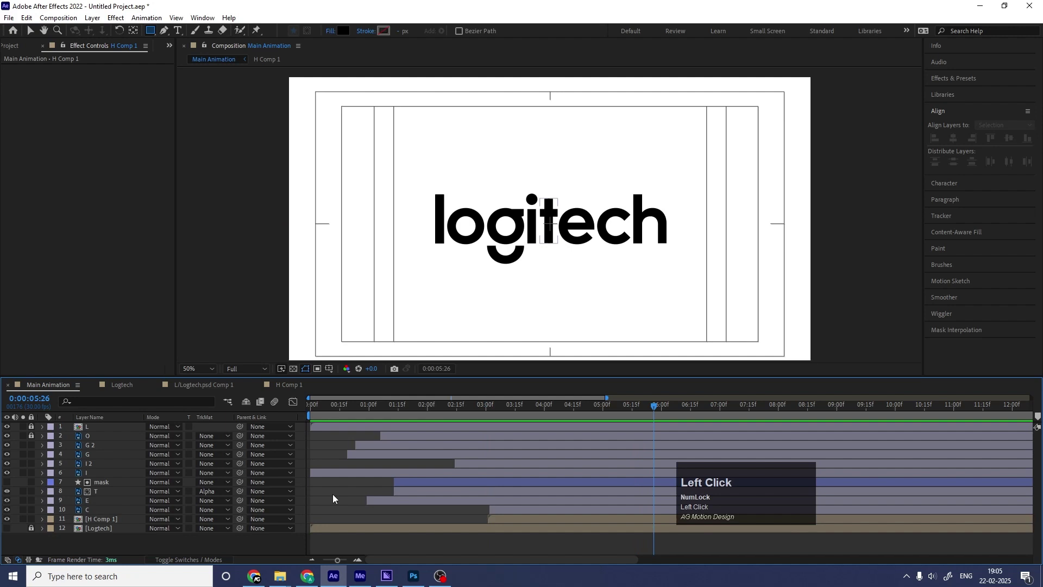
Step: Unlock the L and O layers and enable motion blur for all letter layers and for the Main Animation composition
{"action": "key", "text": "F4"}
{"action": "left_click_drag", "start_coordinate": [31, 436], "coordinate": [32, 411]}
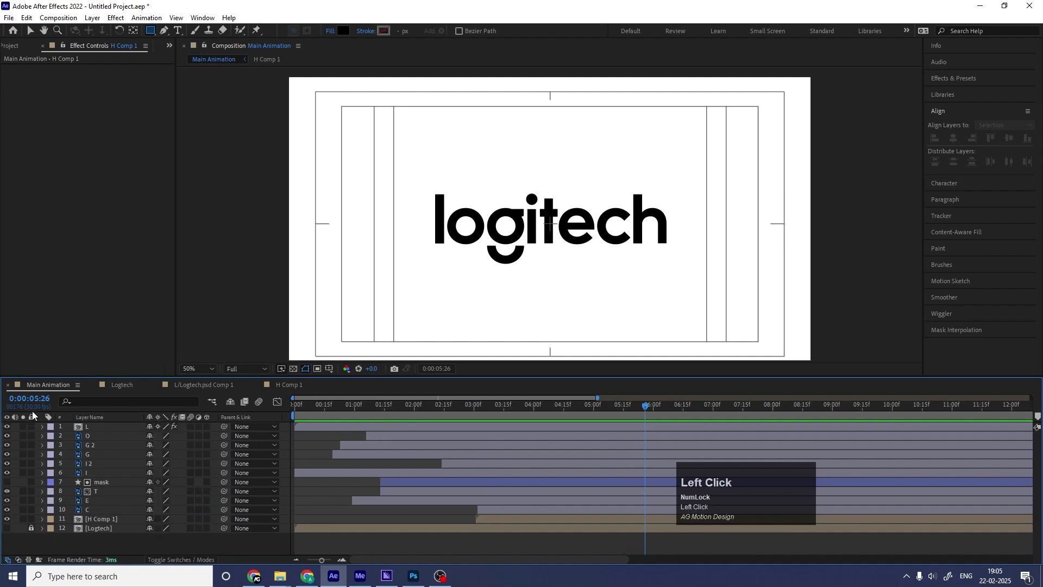
{"action": "key", "text": "ctrl+a"}
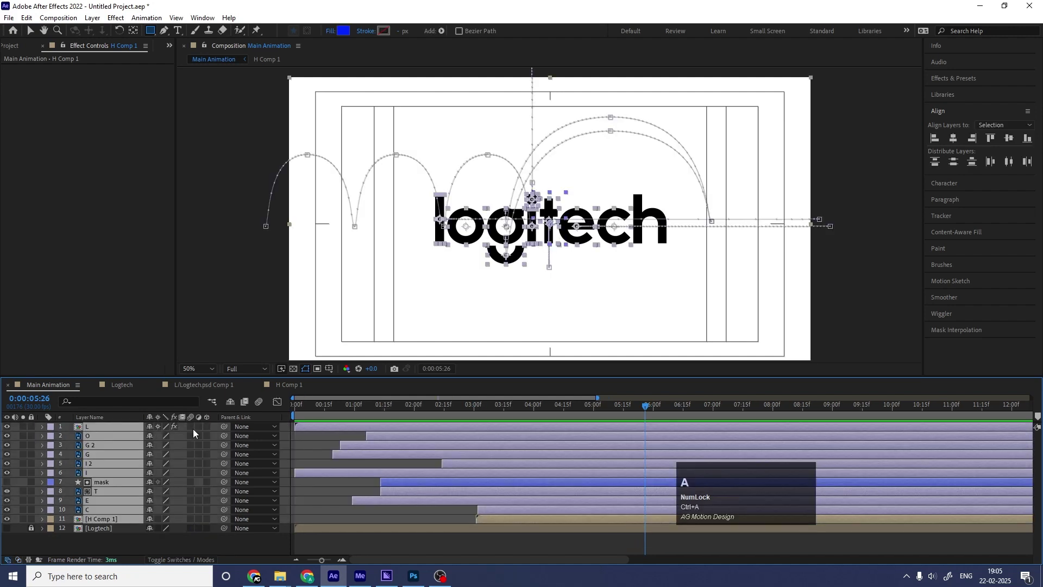
{"action": "left_click", "coordinate": [191, 426]}
{"action": "left_click", "coordinate": [182, 536]}
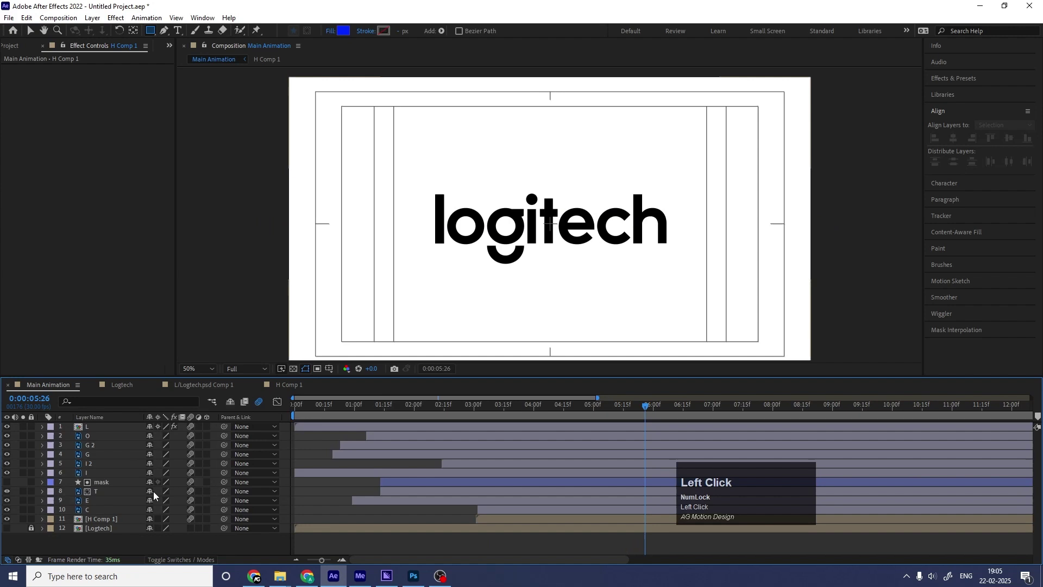
{"action": "double_click", "coordinate": [111, 427]}
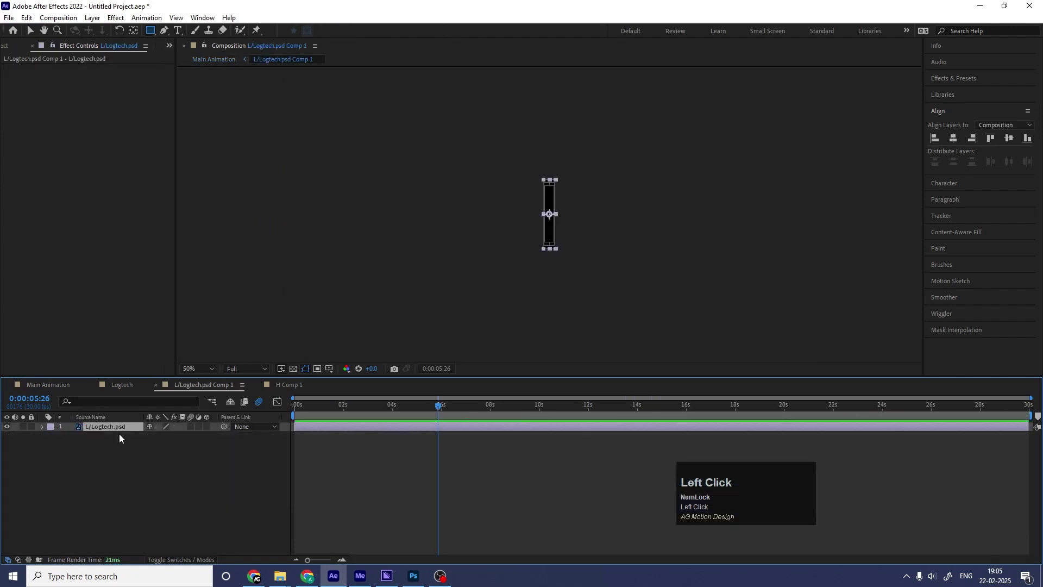
{"action": "left_click", "coordinate": [123, 385]}
{"action": "left_click", "coordinate": [54, 383]}
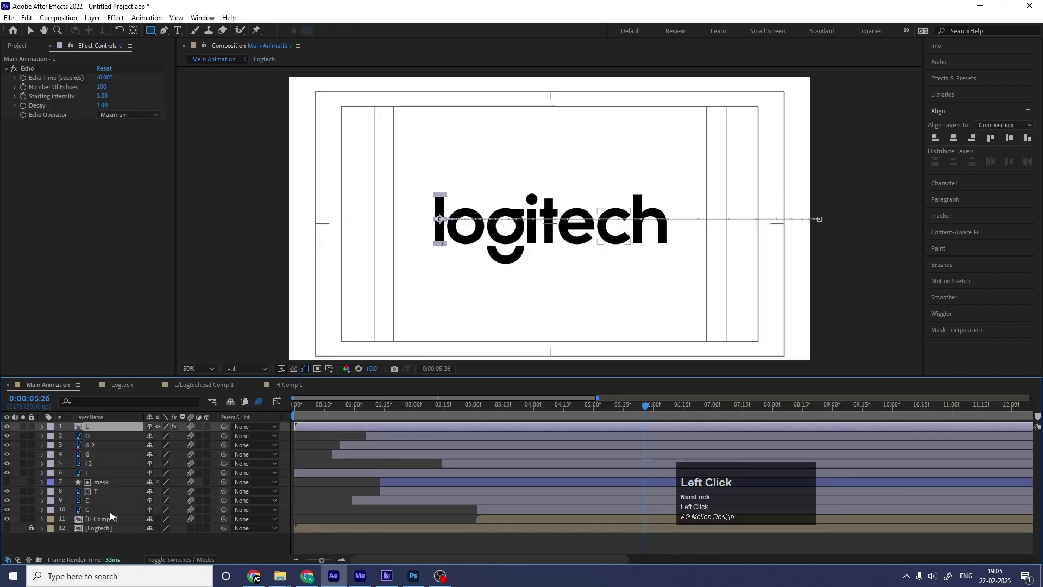
Step: Enable motion blur for the mask, H and stem layers inside H Comp 1
{"action": "double_click", "coordinate": [86, 519]}
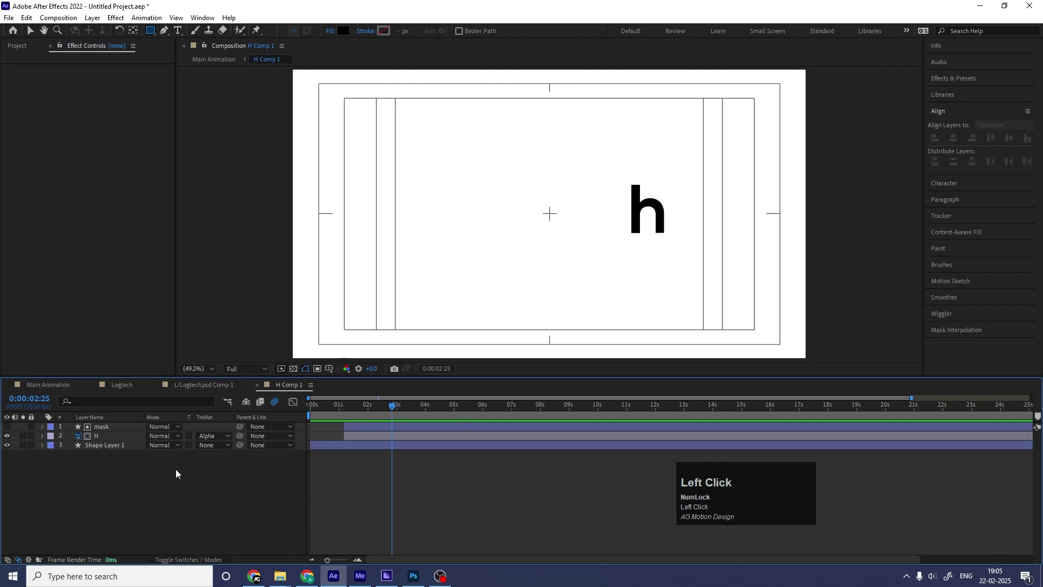
{"action": "key", "text": "F4"}
{"action": "key", "text": "ctrl+a"}
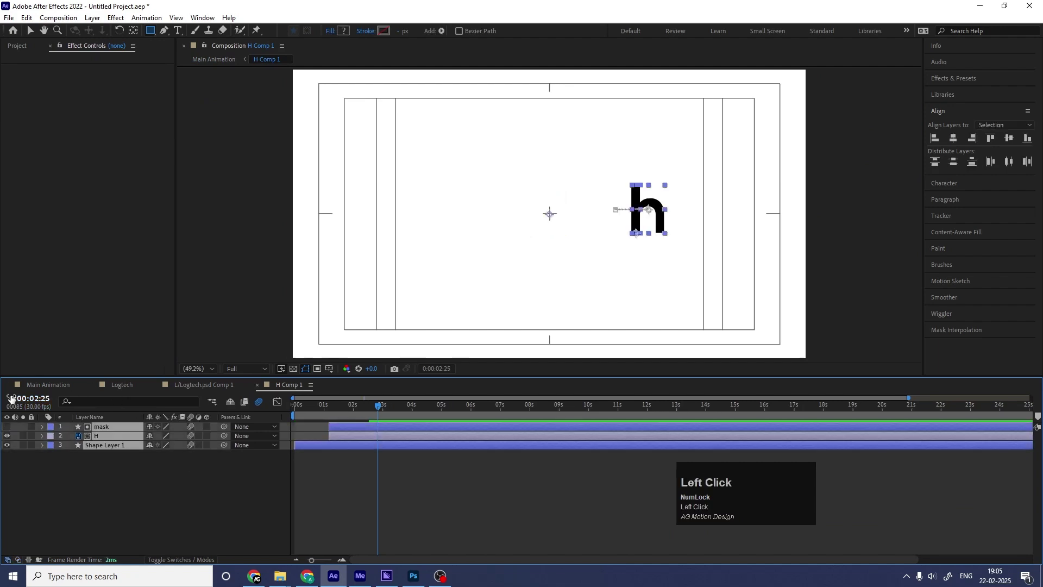
Step: Play back the Main Animation composition to review the motion blur on the letters
{"action": "left_click", "coordinate": [38, 385]}
{"action": "left_click", "coordinate": [298, 407]}
{"action": "key", "text": "space"}
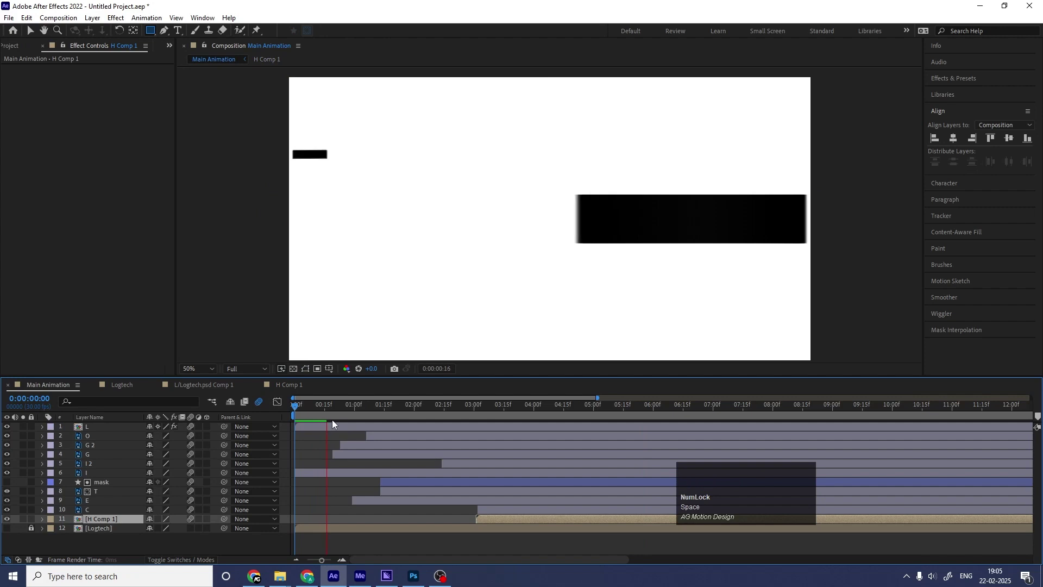
{"action": "left_click", "coordinate": [371, 407]}
{"action": "key", "text": "space"}
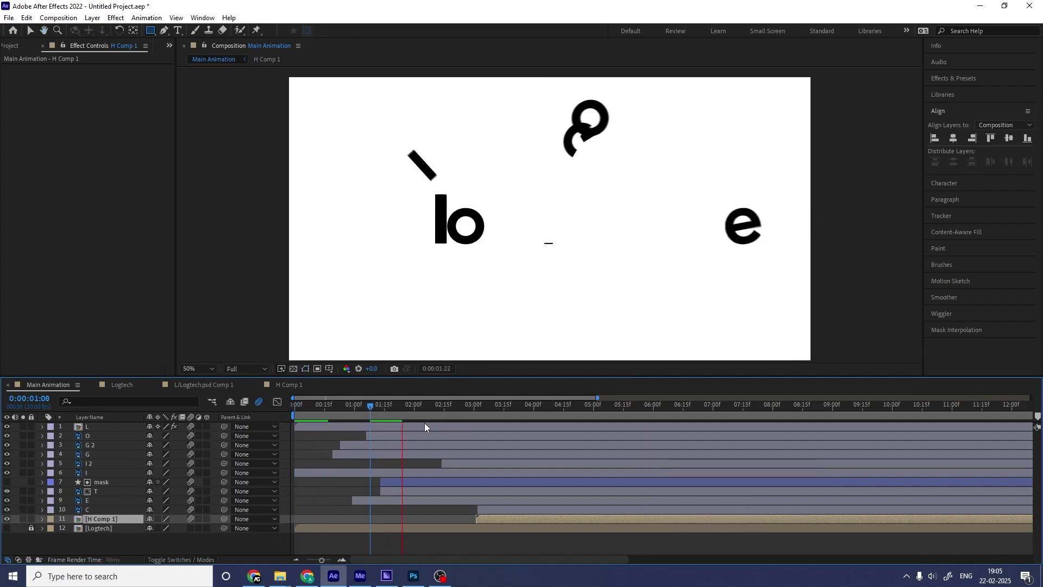
{"action": "key", "text": "space"}
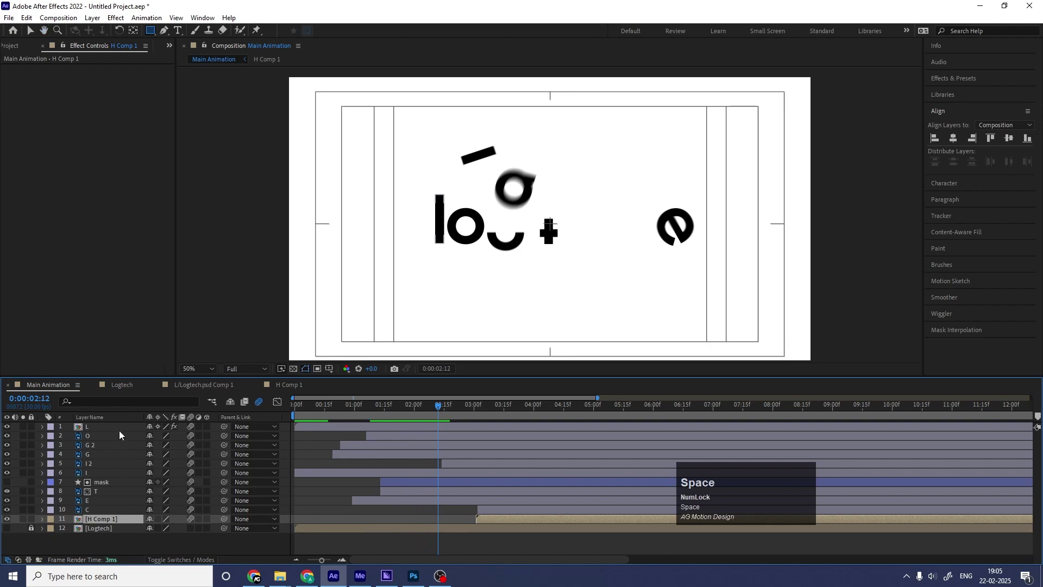
Step: Pre-compose all the letter layers into a new composition named Animation, leaving out the locked Logtech layer
{"action": "key", "text": "ctrl+a"}
{"action": "key", "text": "ctrl+shift+c"}
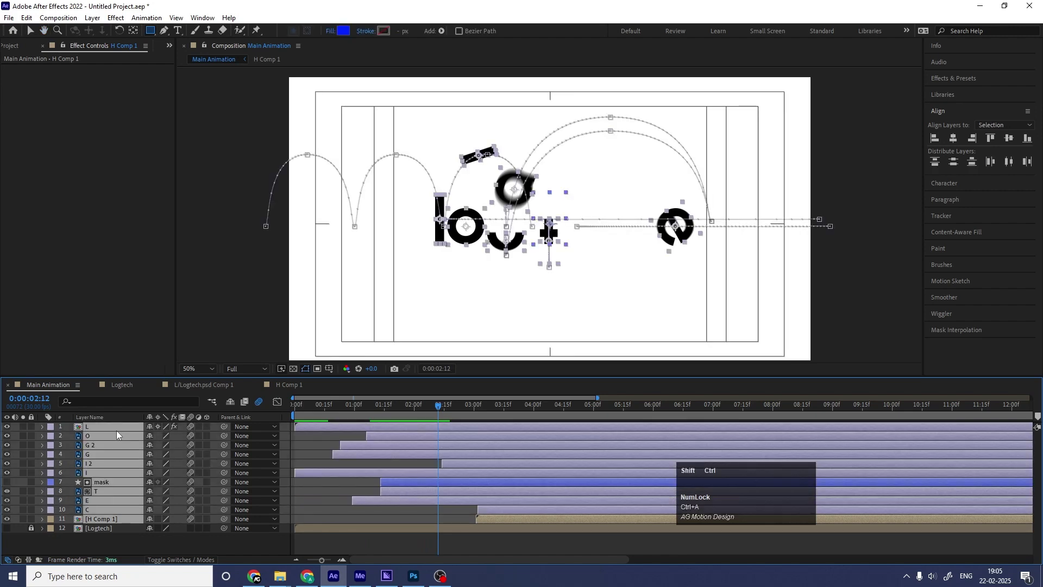
{"action": "type", "text": "Anim"}
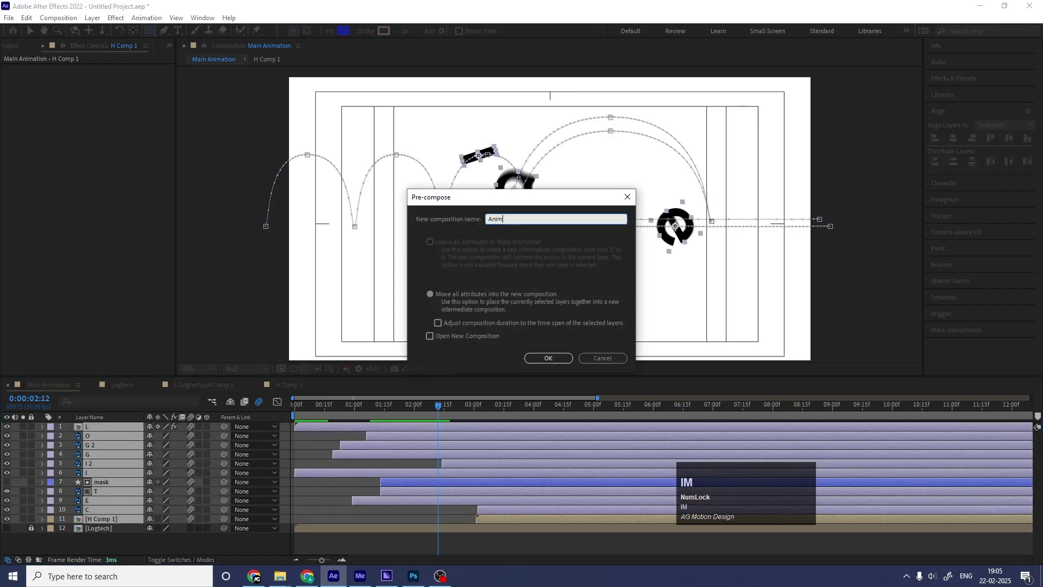
{"action": "type", "text": "ation"}
{"action": "key", "text": "Return"}
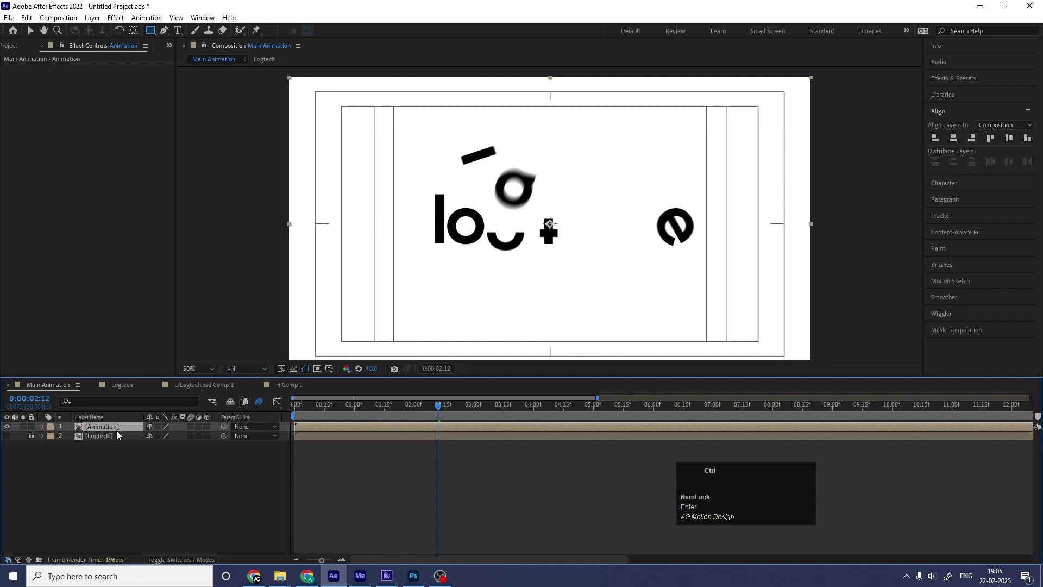
Step: Duplicate the Animation layer and flip the copy vertically by setting its vertical Scale to -100%
{"action": "key", "text": "ctrl+d"}
{"action": "key", "text": "s"}
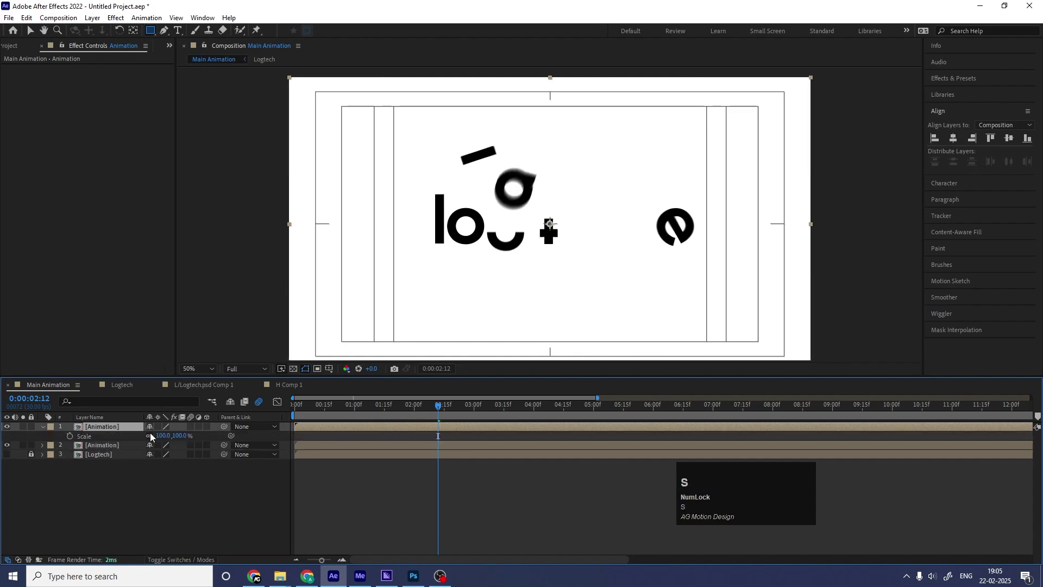
{"action": "left_click", "coordinate": [179, 435]}
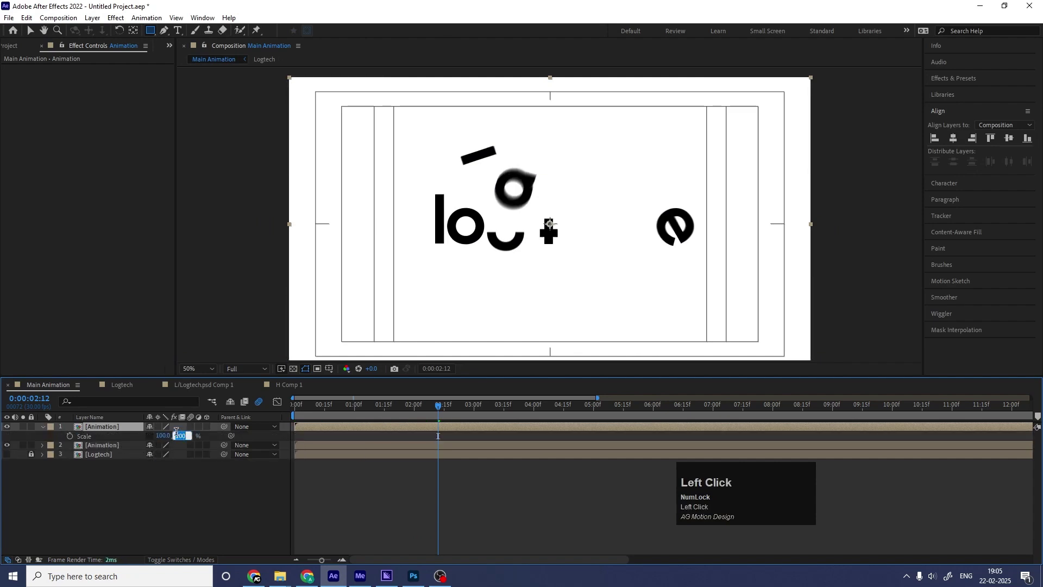
{"action": "type", "text": "-100"}
{"action": "key", "text": "Return"}
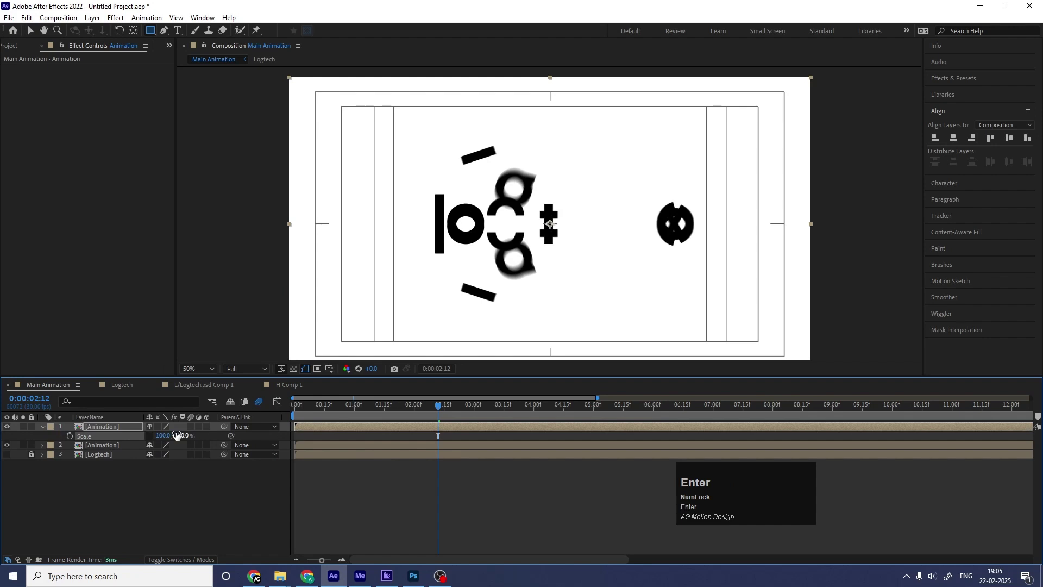
Step: Try lowering the flipped copy to Position 960, 712 as a reflection, and delete the copy
{"action": "key", "text": "p"}
{"action": "left_click", "coordinate": [169, 437]}
{"action": "left_click_drag", "start_coordinate": [169, 436], "coordinate": [244, 455]}
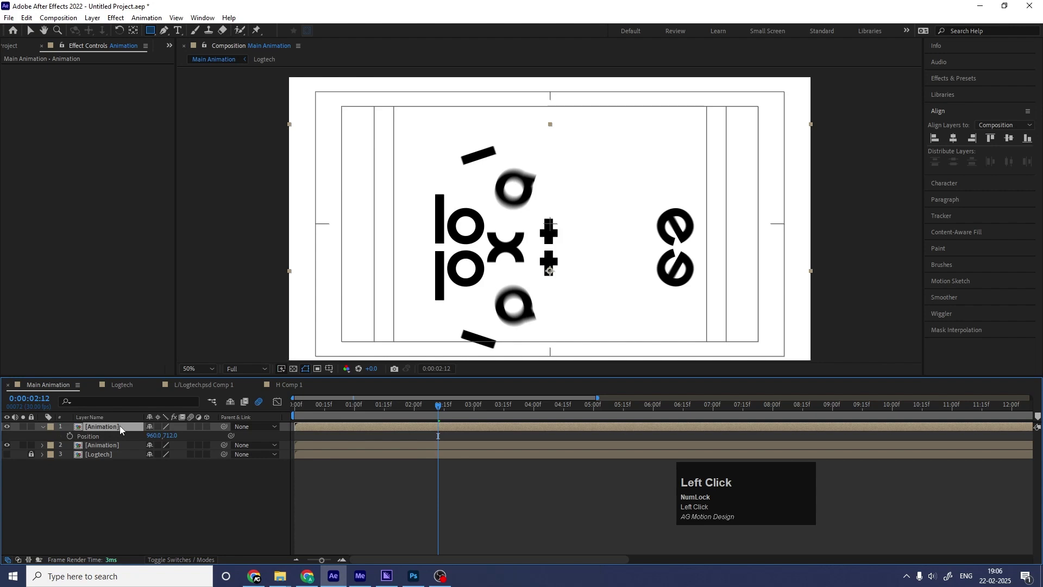
{"action": "key", "text": "Delete"}
Step: Preview the Main Animation composition from 0:00:02:12 and select the Animation layer with the Selection tool
{"action": "key", "text": "space"}
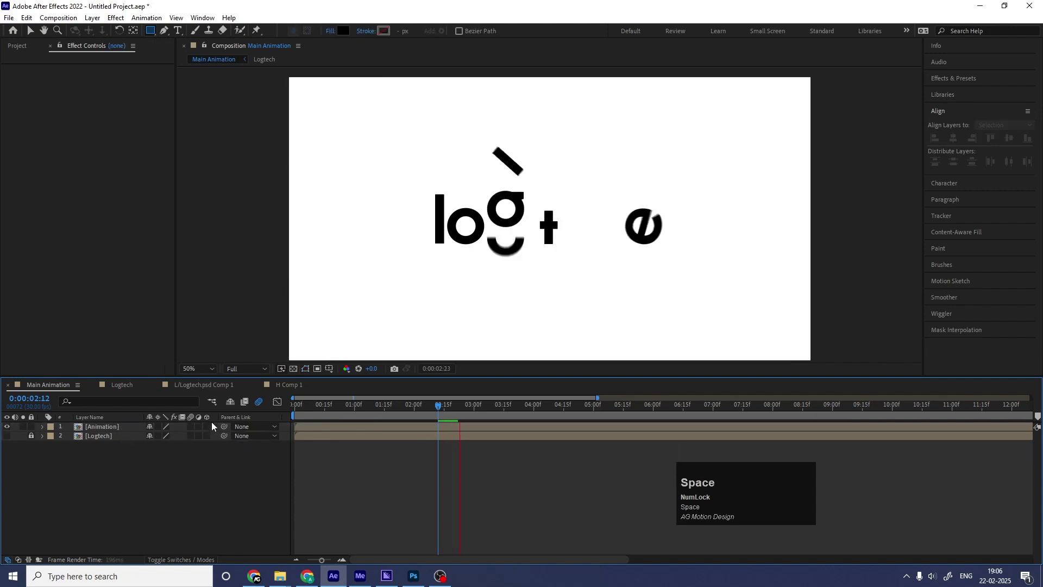
{"action": "key", "text": "space"}
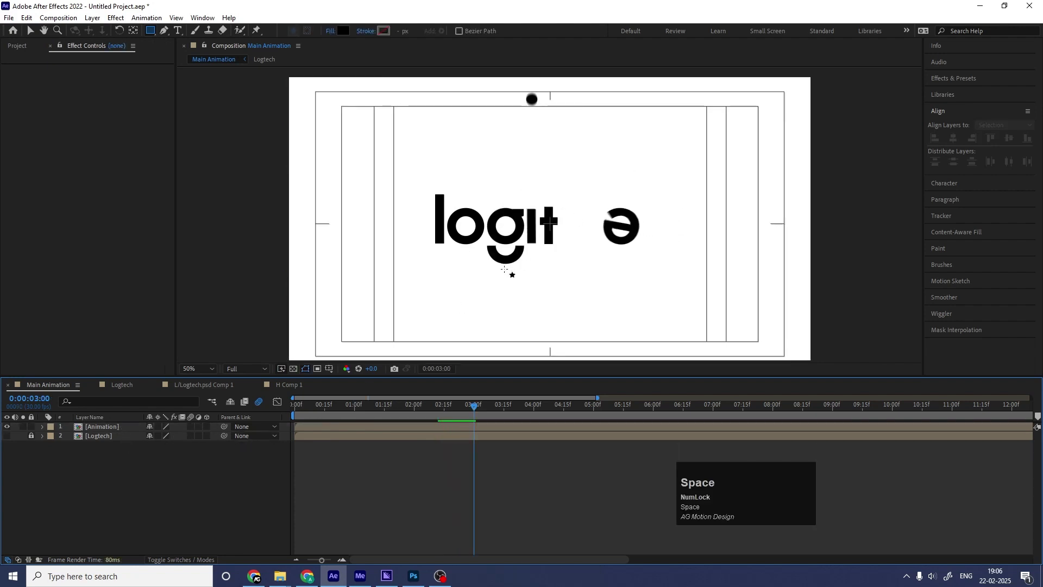
{"action": "key", "text": "space"}
{"action": "key", "text": "space"}
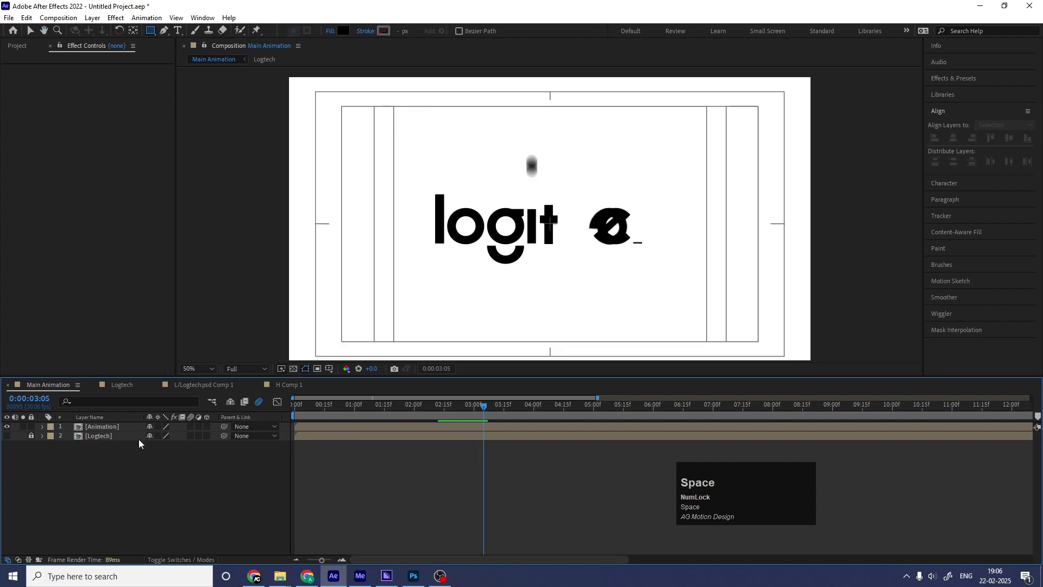
{"action": "left_click", "coordinate": [125, 429]}
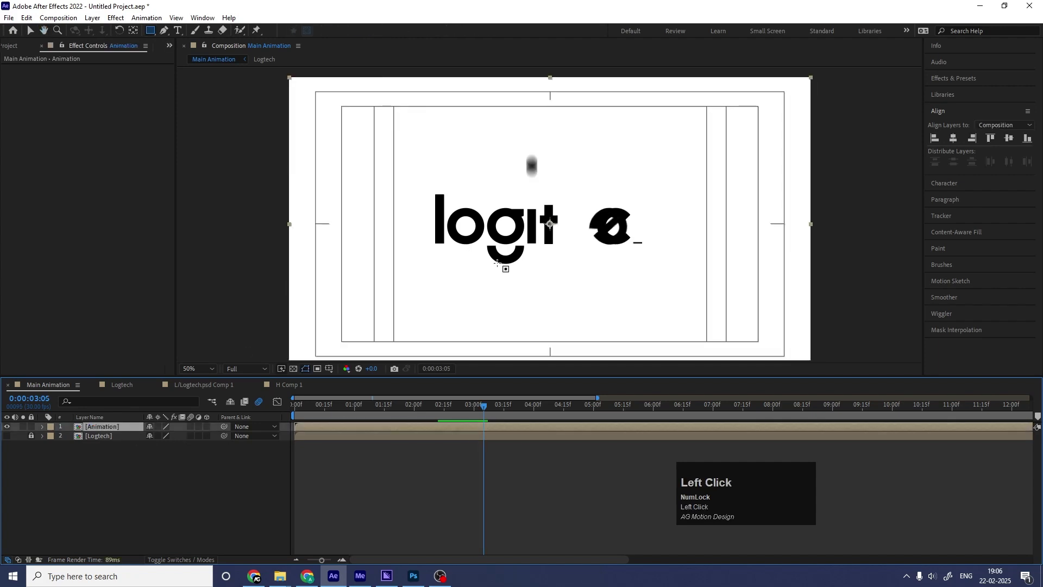
{"action": "key", "text": "v"}
{"action": "key", "text": "space"}
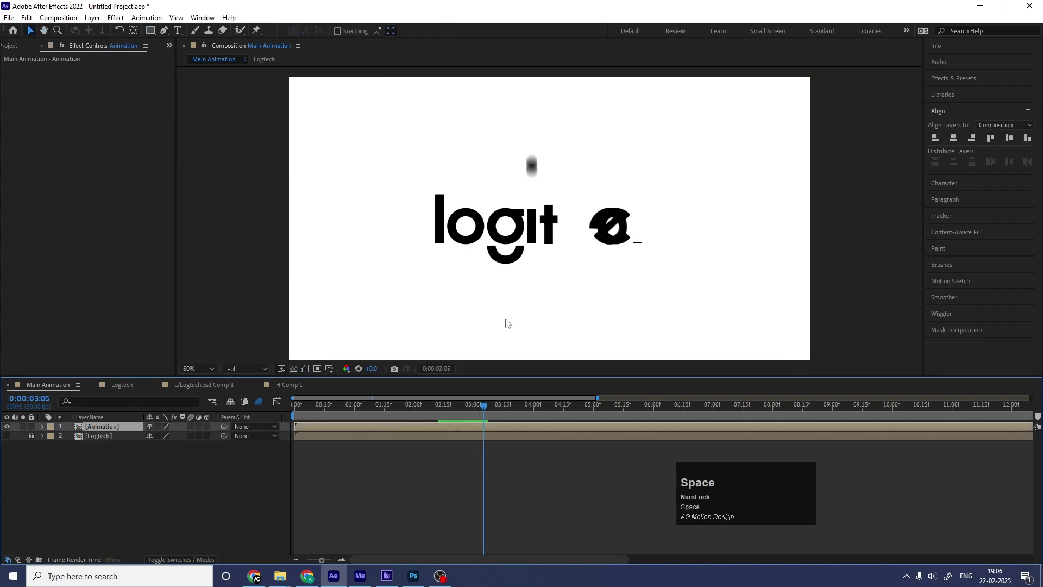